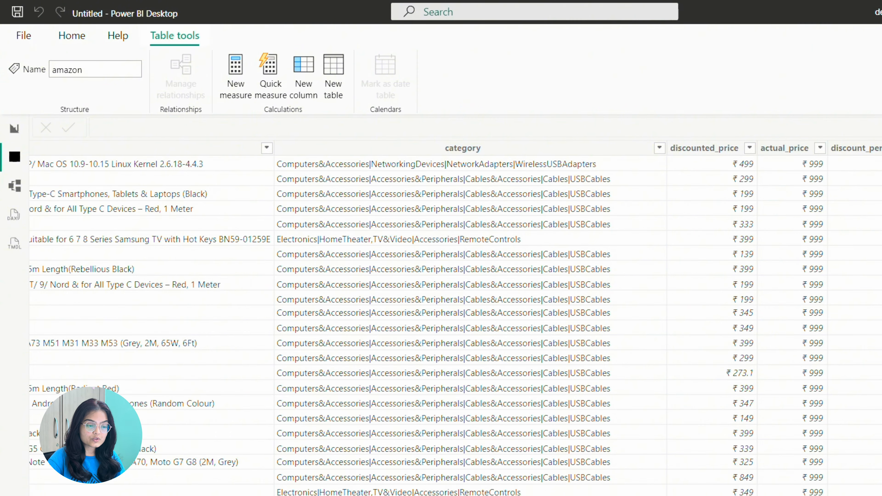
Examine the discounted_price, actual_price, discount_percentage, rating and rating_count columns of the amazon table.
scroll(561, 210, "right", 5)
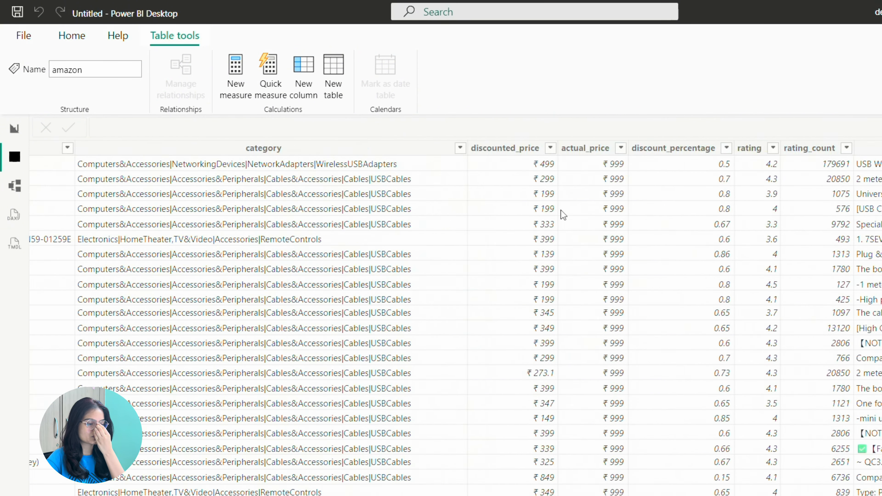
left_click(587, 148)
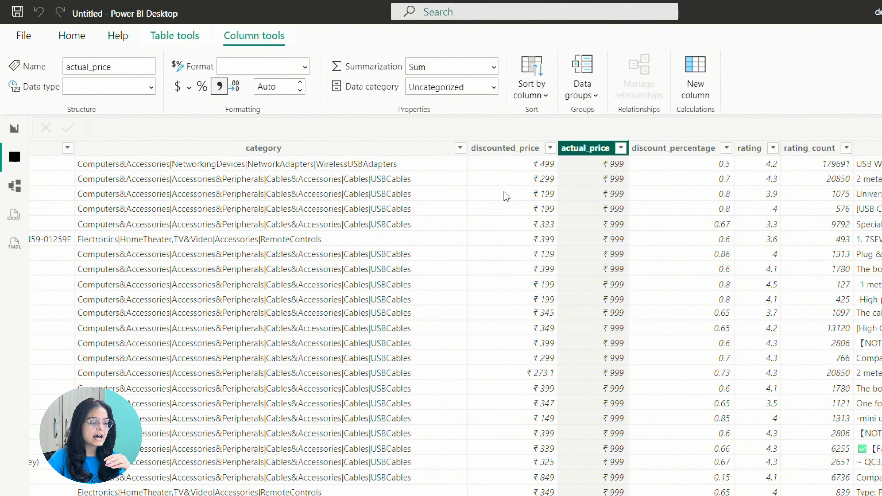
left_click(504, 149)
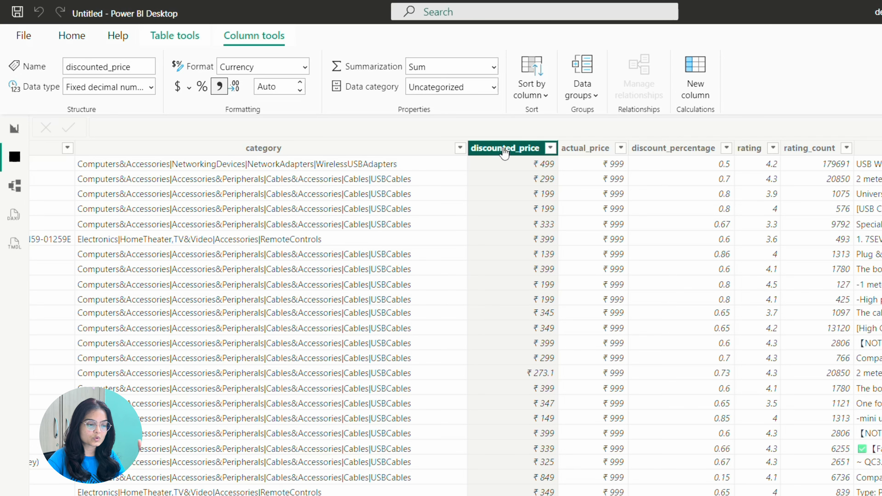
left_click(665, 149)
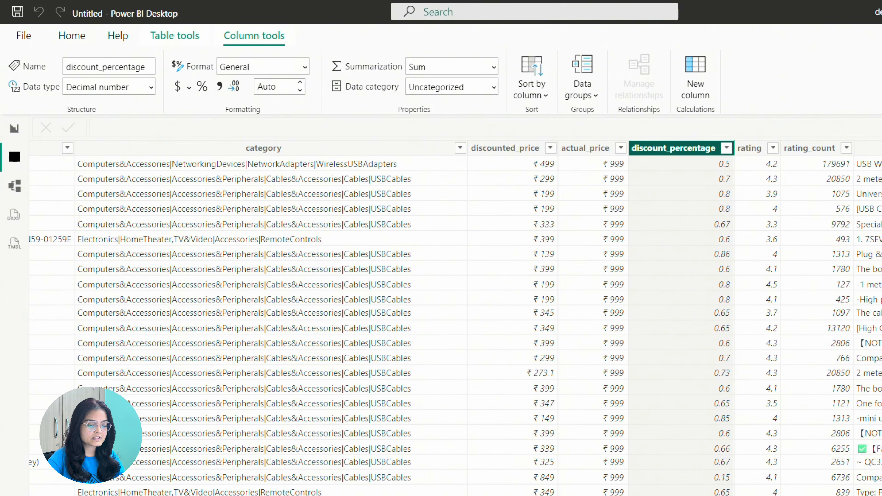
scroll(403, 143, "right", 10)
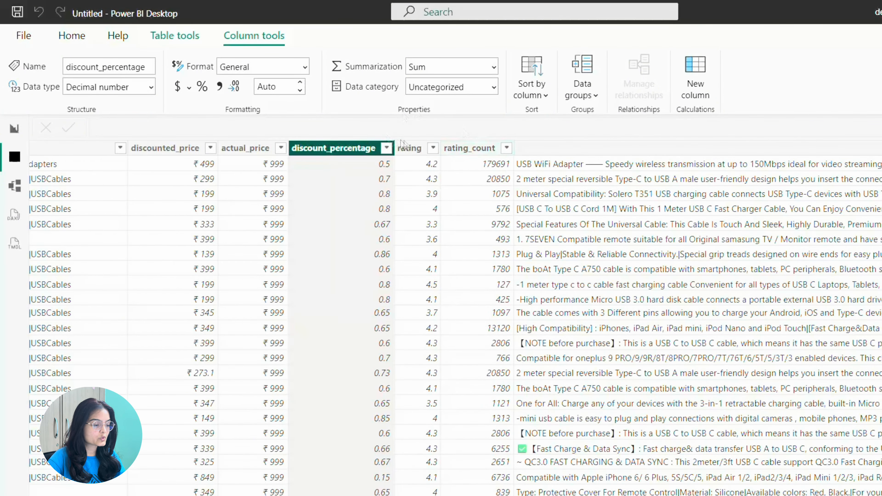
left_click(408, 147)
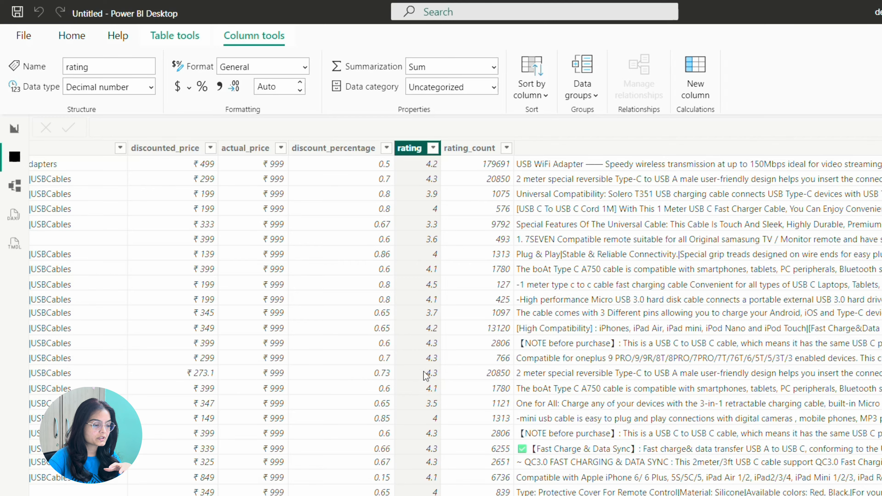
left_click(470, 148)
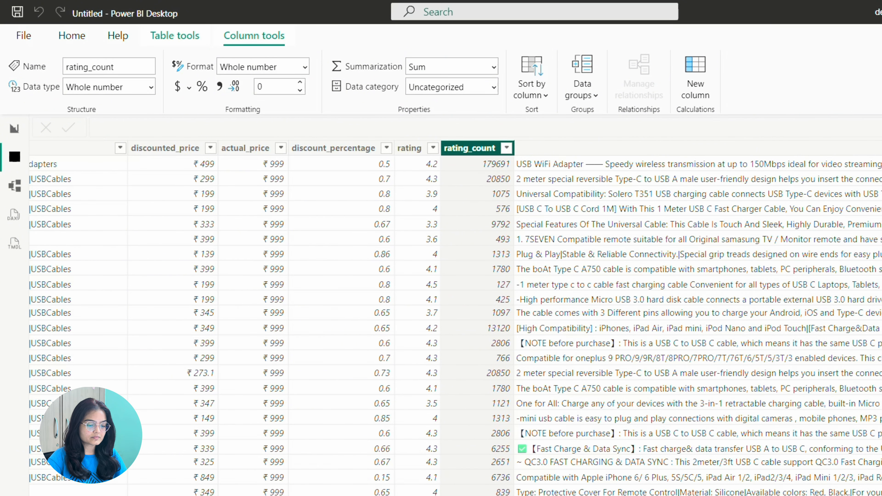
Examine the remaining text columns of the amazon table, including user_name, review_id, review titles, img_link and the product links.
scroll(477, 176, "right", 5)
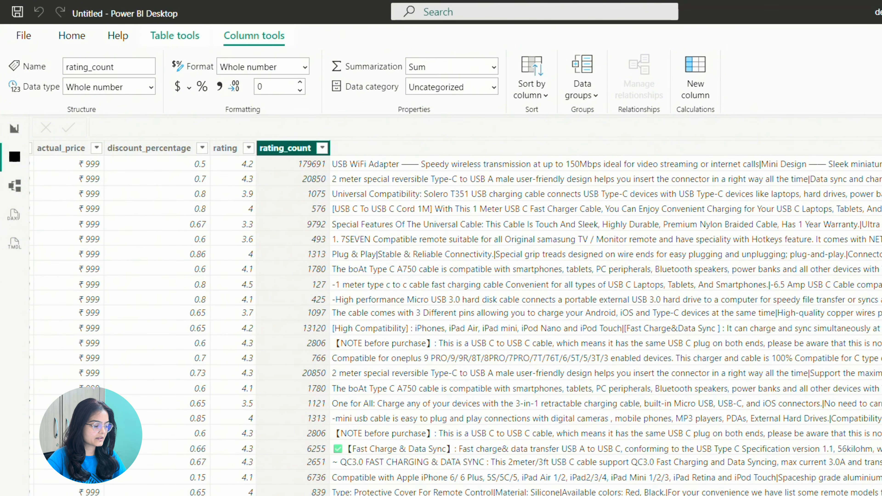
scroll(454, 318, "right", 10)
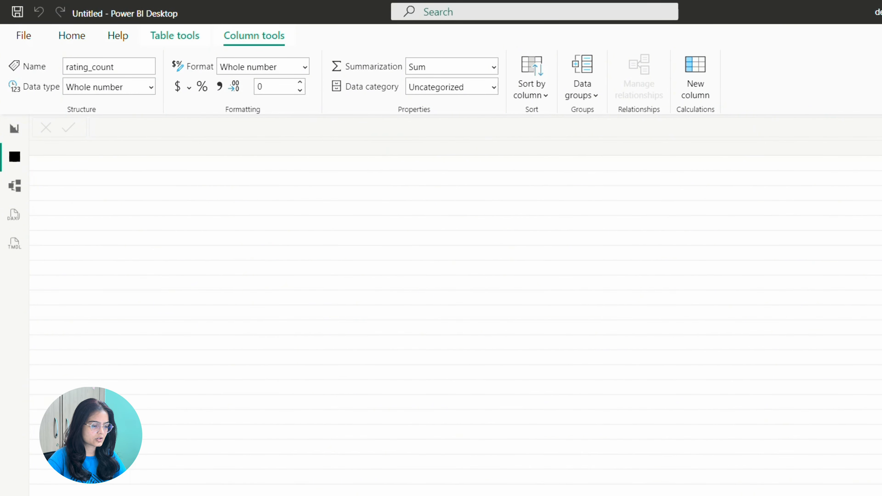
scroll(454, 313, "right", 5)
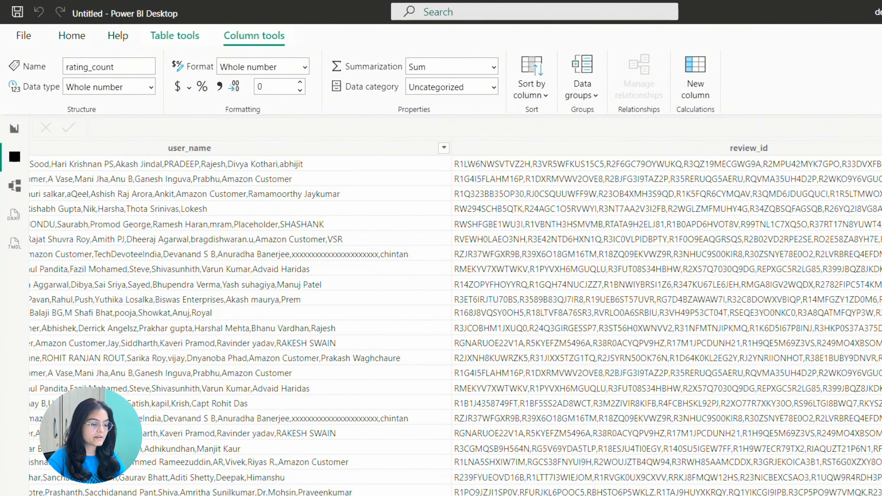
scroll(455, 312, "right", 10)
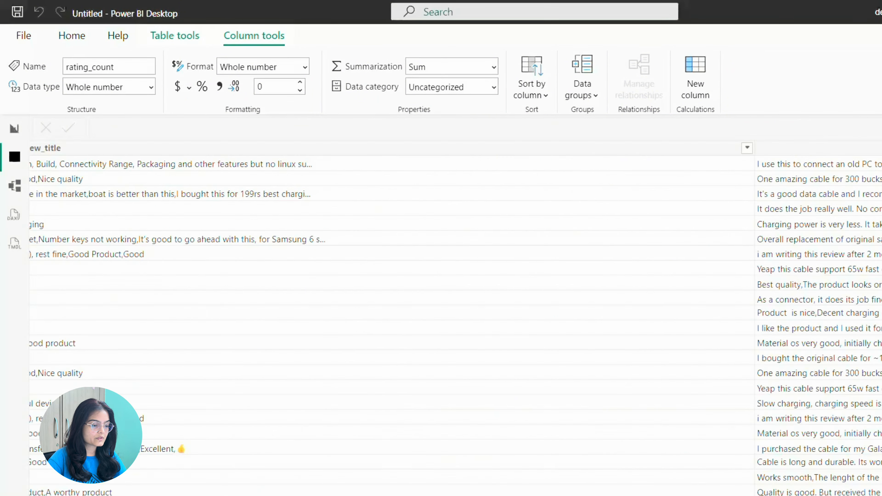
scroll(455, 312, "right", 10)
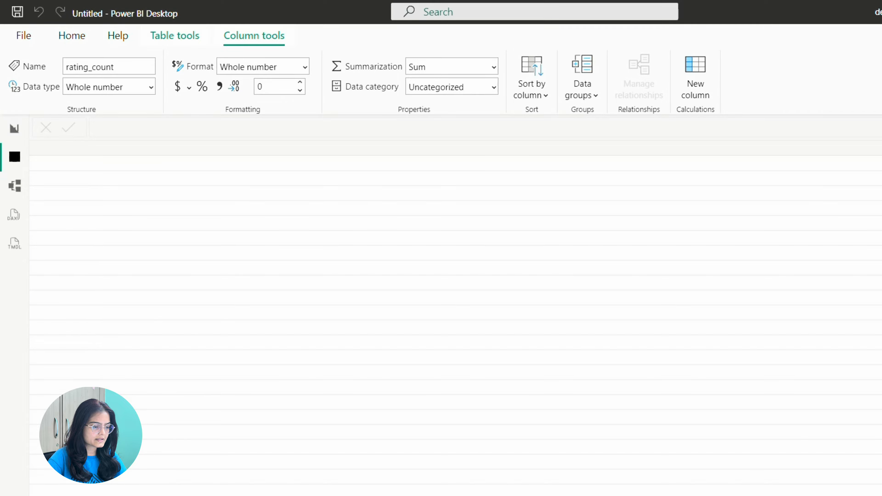
scroll(455, 313, "left", 3)
scroll(455, 313, "left", 3)
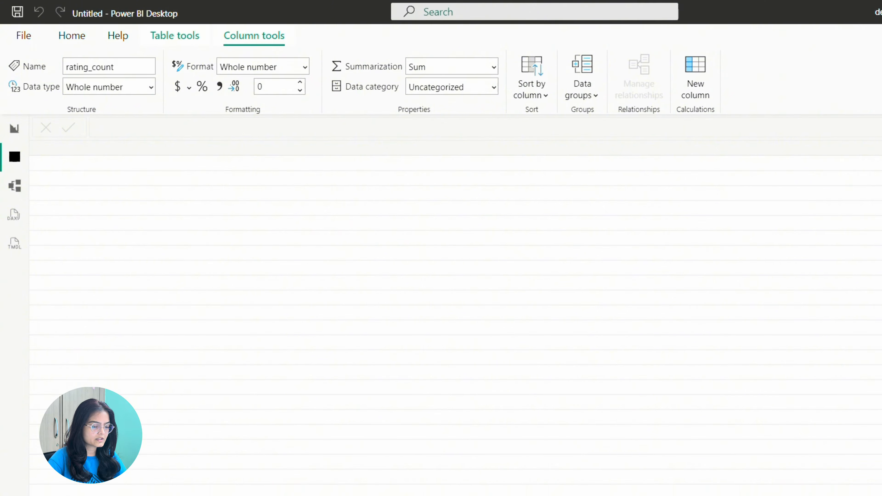
scroll(858, 494, "left", 3)
scroll(455, 313, "left", 3)
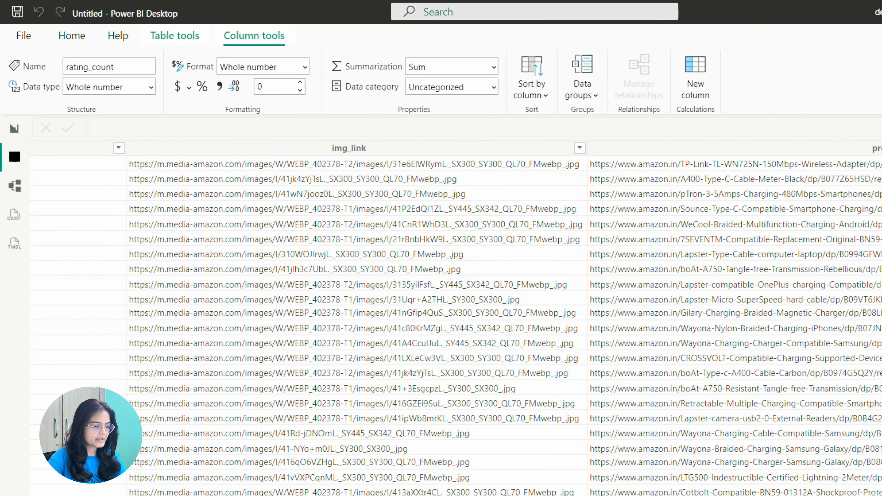
left_click(344, 147)
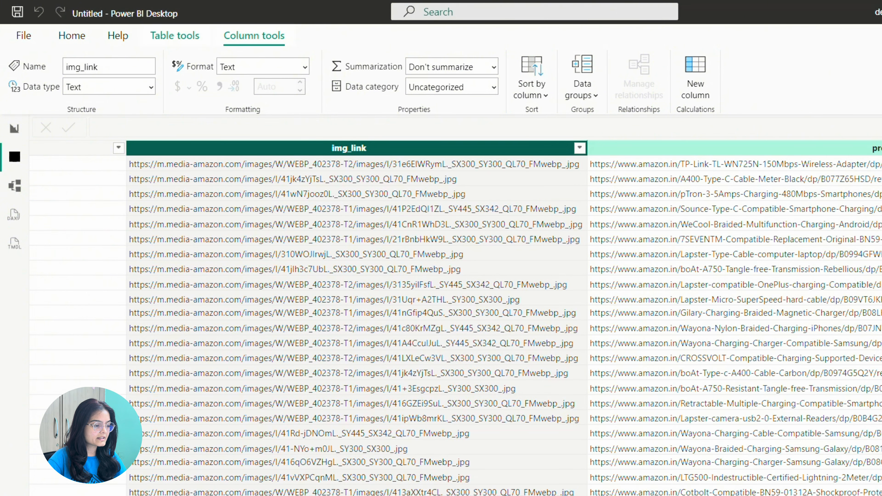
left_click(873, 148)
In the report view, set the page canvas to a custom size of 1000 px height and 1500 px width.
left_click(15, 129)
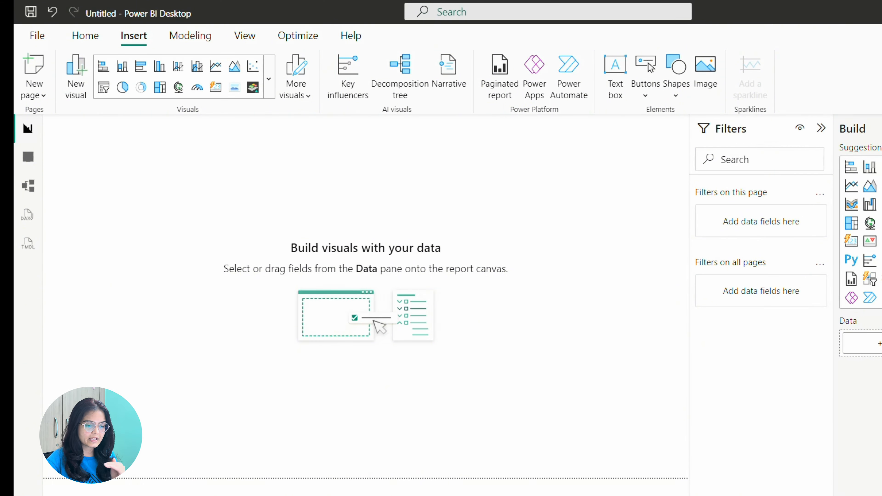
left_click(881, 186)
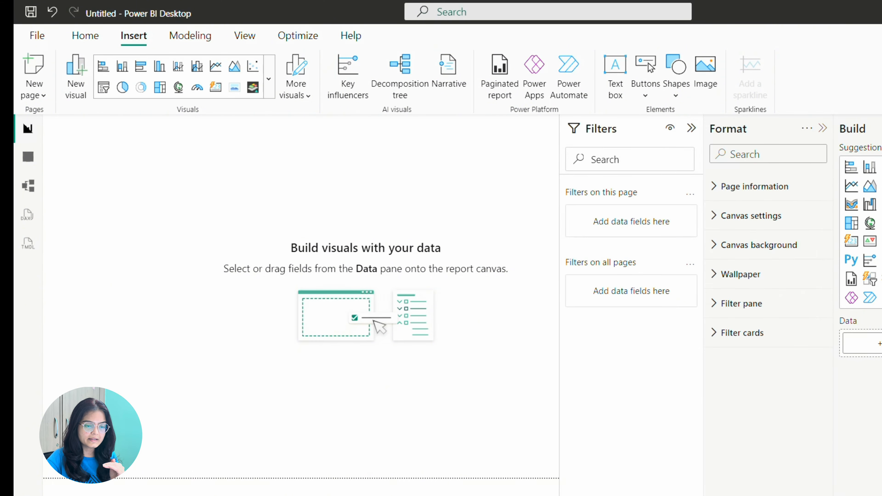
left_click(739, 219)
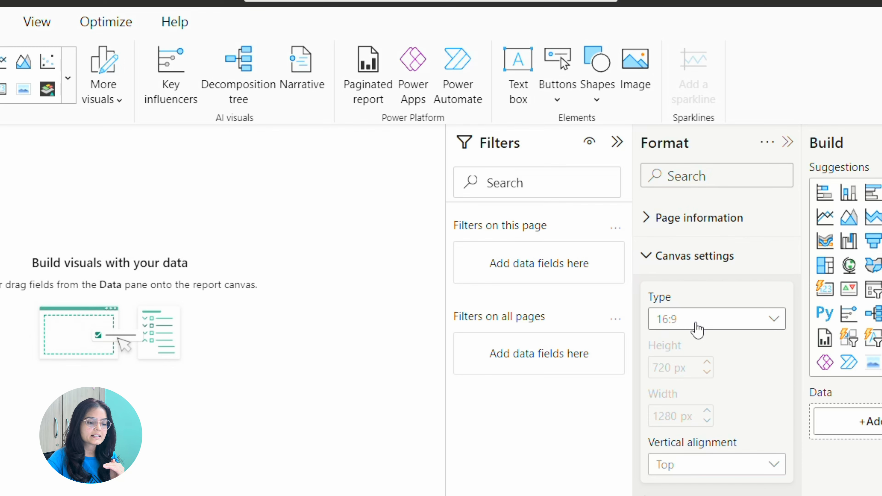
left_click(695, 329)
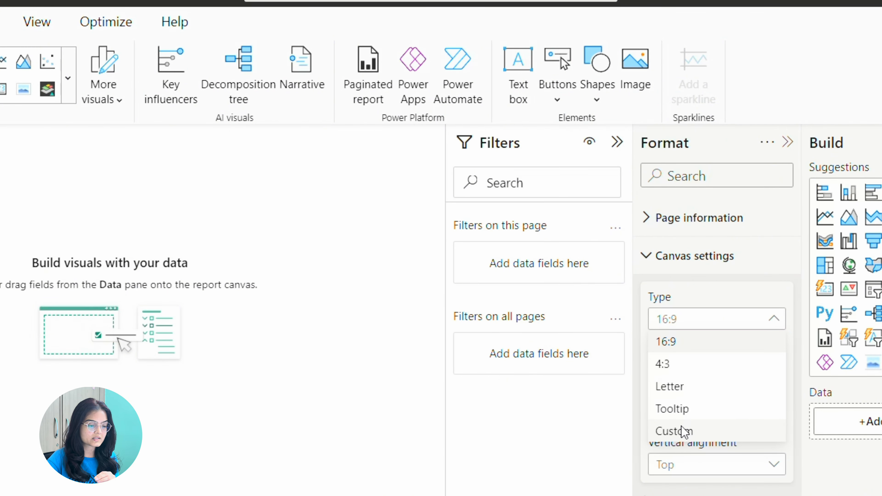
left_click(685, 432)
double_click(679, 372)
type("1")
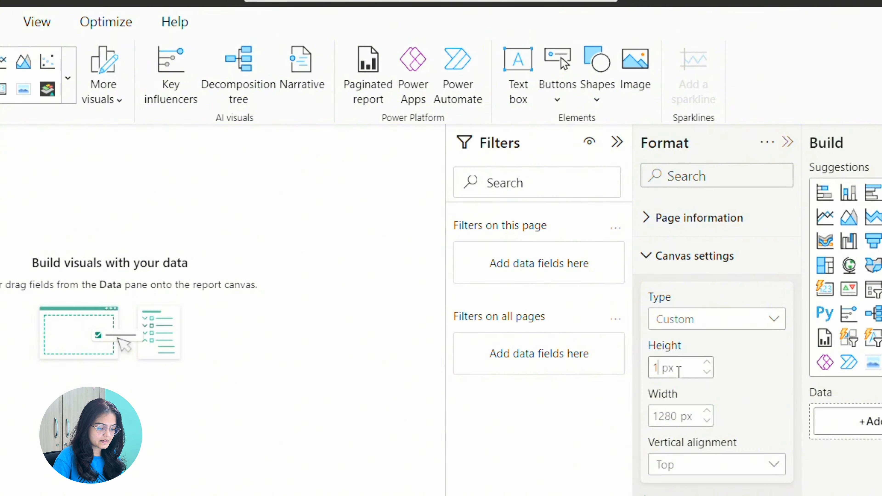
type("000")
double_click(660, 417)
type("1500")
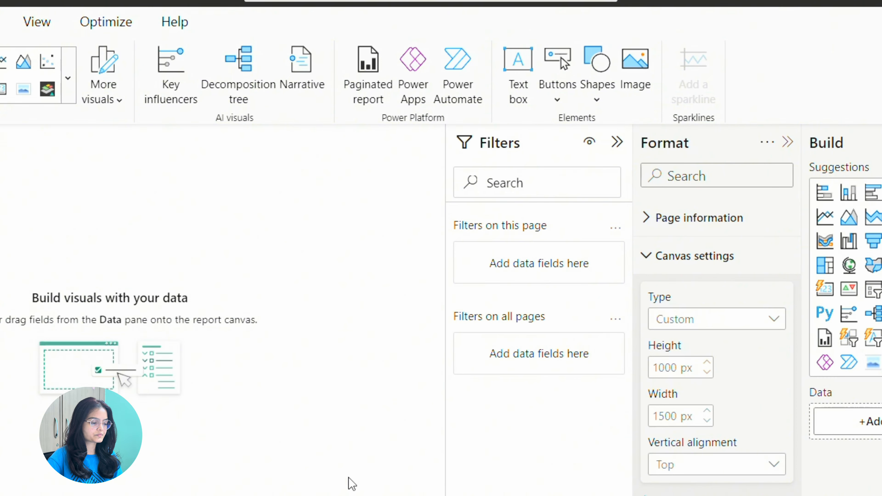
Collapse the filter and page formatting panes, and insert a rectangle about 292 wide spanning the full height of the page's left side.
left_click(617, 142)
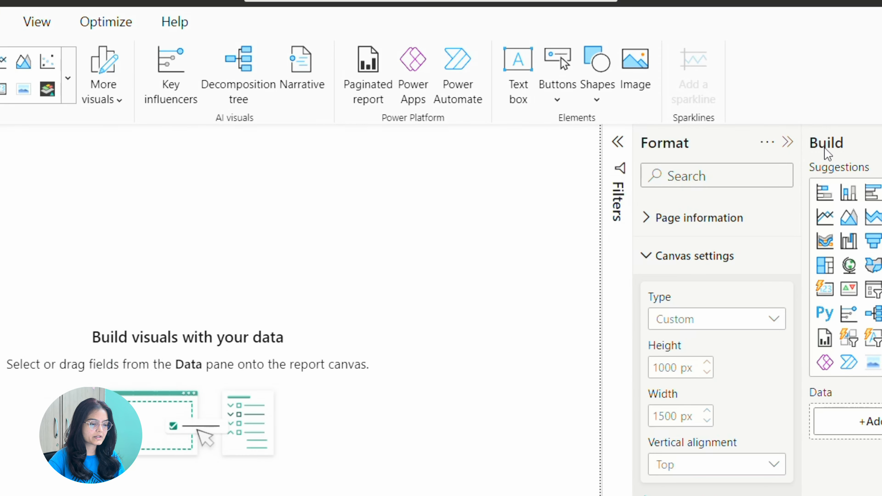
left_click(788, 142)
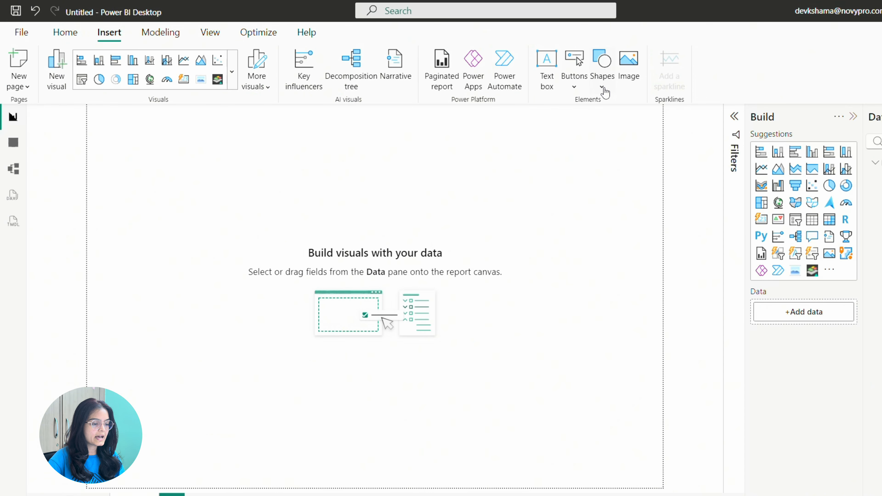
left_click(597, 100)
left_click(609, 136)
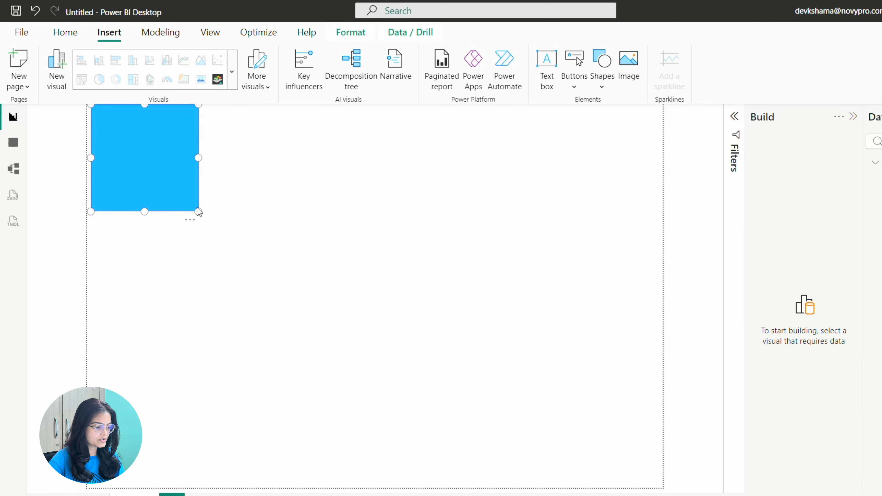
left_click_drag(198, 213, 201, 492)
Fill the rectangle with #F8F8F8 and darken that colour slightly to a light grey.
left_click(636, 446)
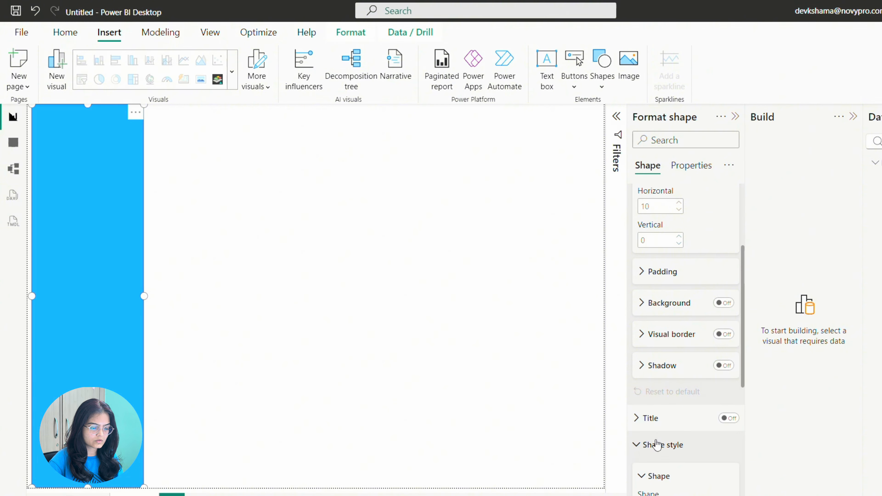
scroll(636, 400, "down", 5)
left_click(647, 380)
scroll(647, 379, "down", 3)
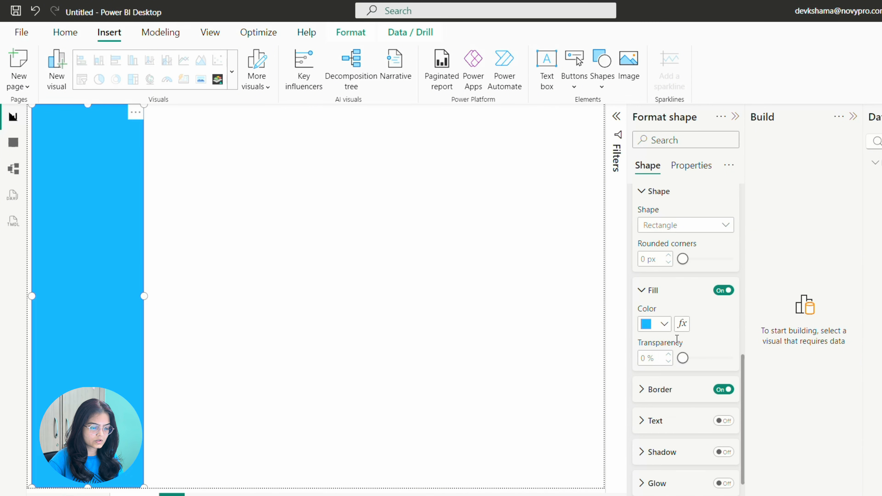
left_click(664, 324)
left_click(681, 303)
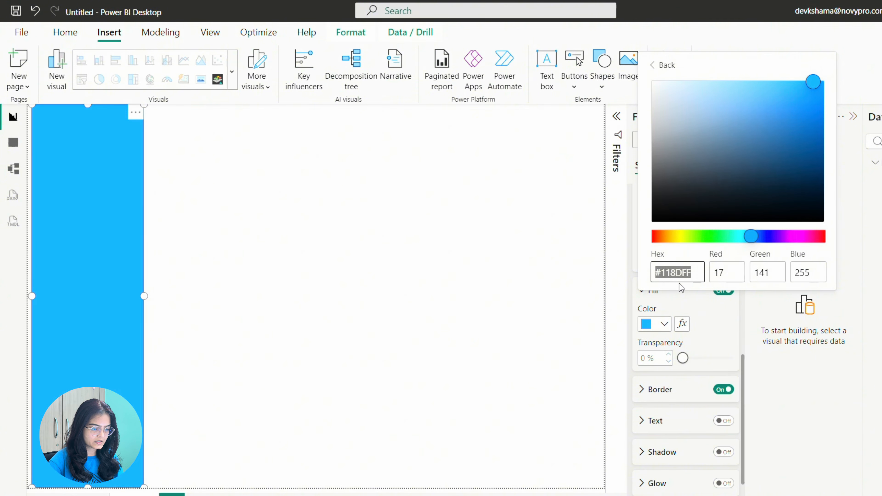
type("#F8F8F8")
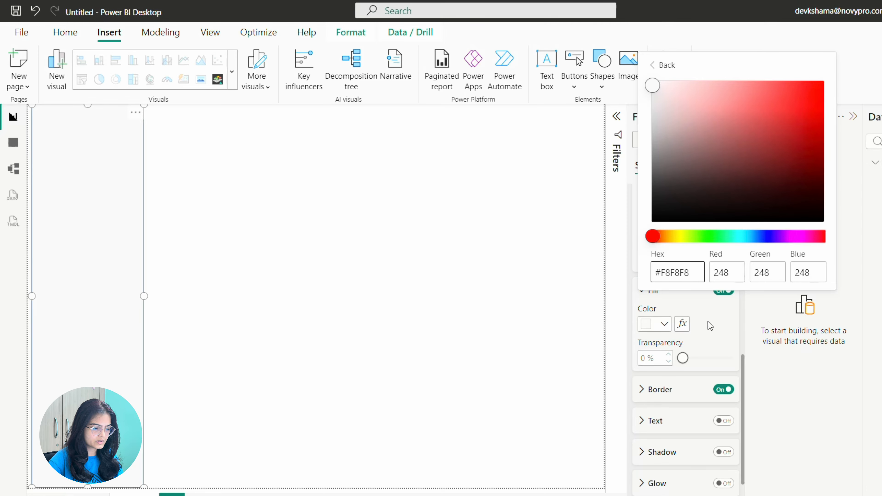
left_click(654, 87)
mouse_move(655, 87)
left_mouse_down()
mouse_move(666, 88)
mouse_move(649, 97)
left_mouse_up()
left_click(81, 143)
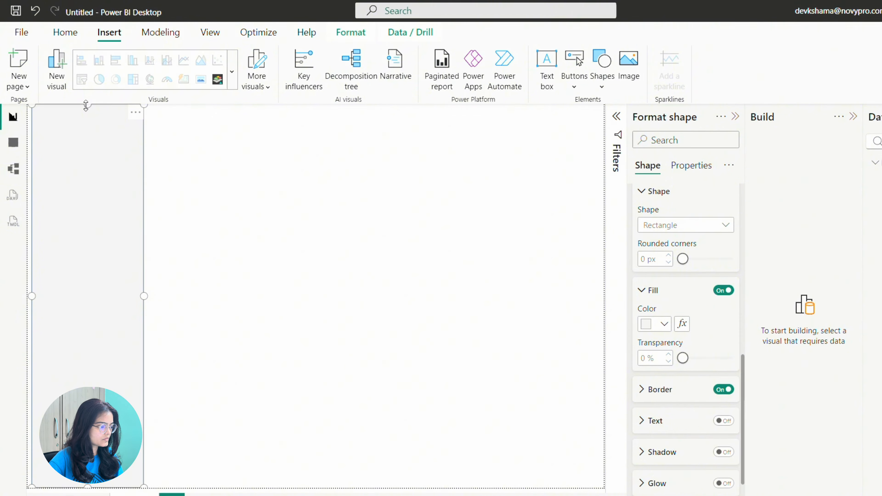
Shorten the rectangle from its top edge to a height of about 908 and turn off its border.
left_click_drag(87, 113, 87, 146)
left_click(173, 209)
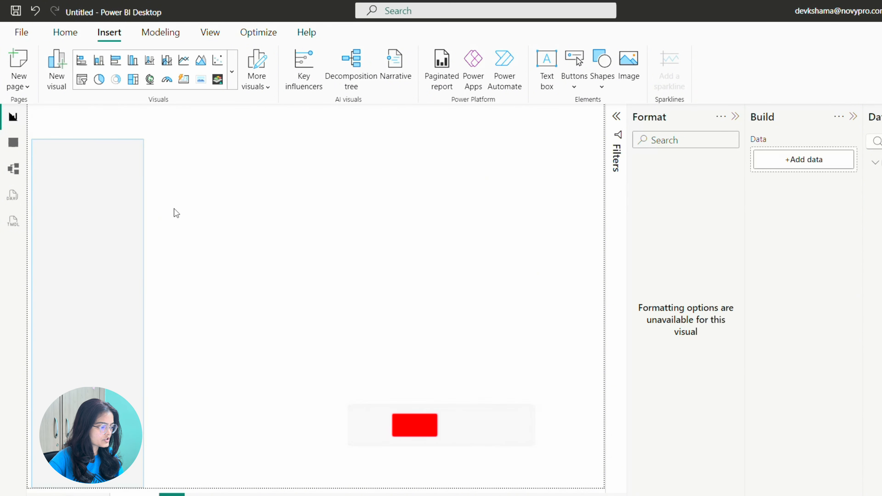
left_click(139, 234)
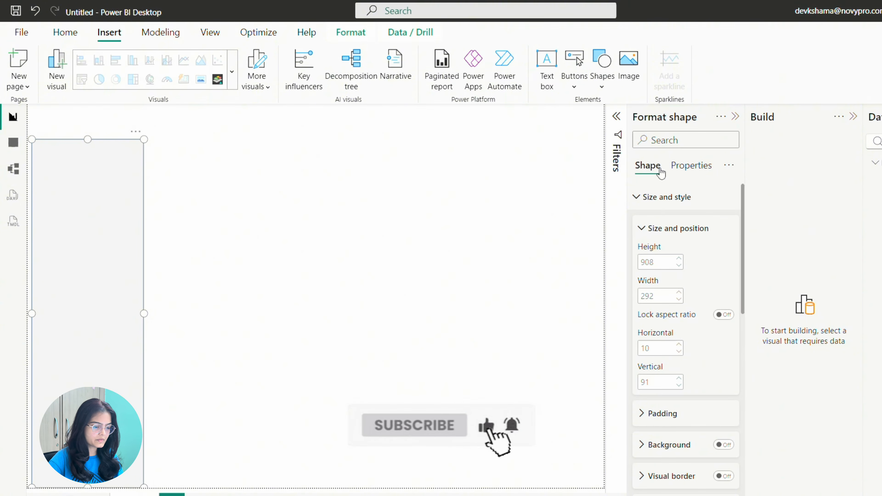
scroll(681, 420, "down", 5)
scroll(681, 378, "down", 8)
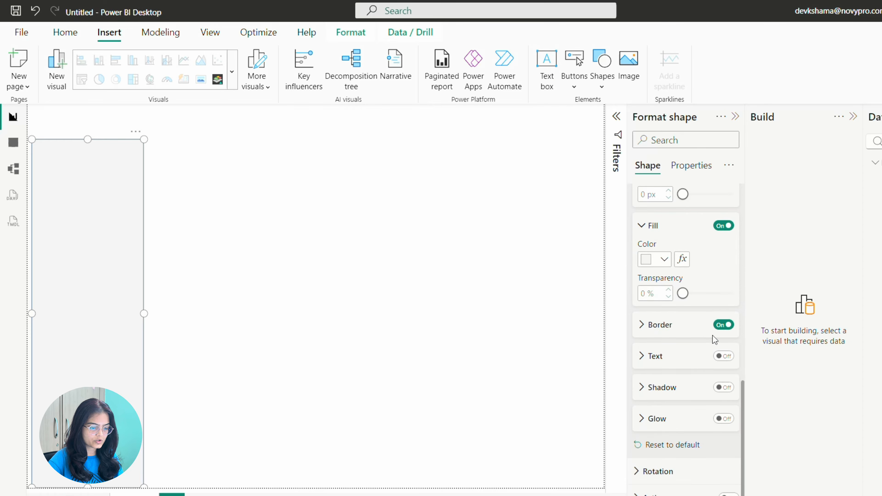
left_click(434, 323)
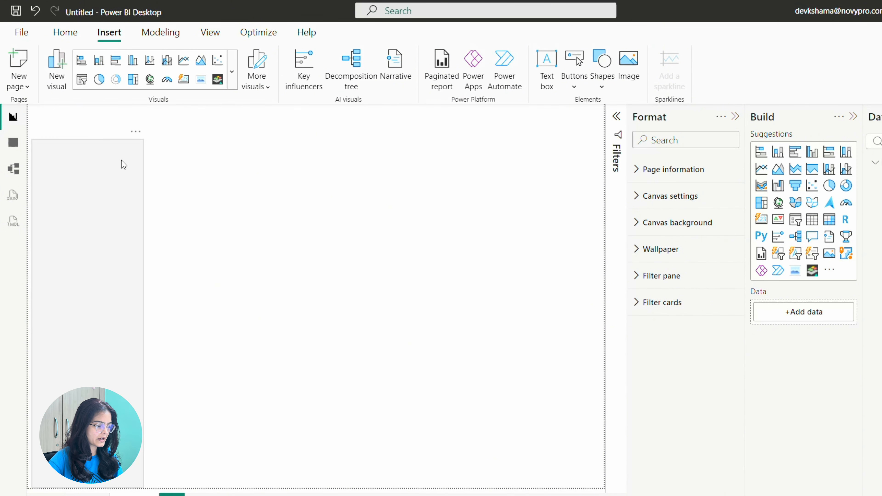
Duplicate the grey panel, place the copy beside it, and resize it to about 1139 wide and 893 high to fill the remaining page.
left_click(82, 194)
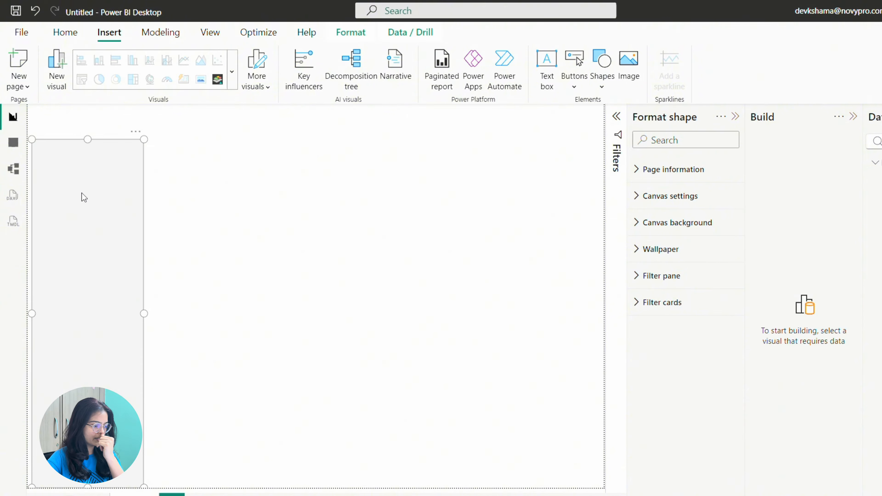
key("ctrl+c")
key("ctrl+v")
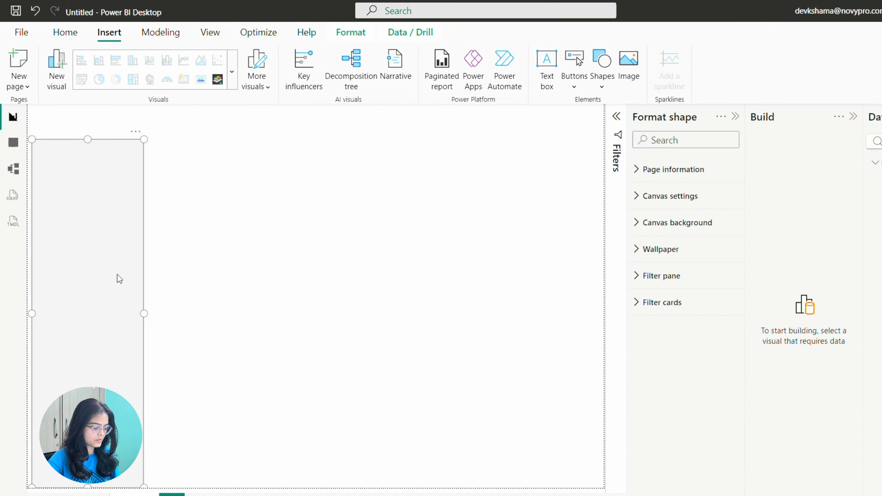
left_click_drag(116, 278, 250, 257)
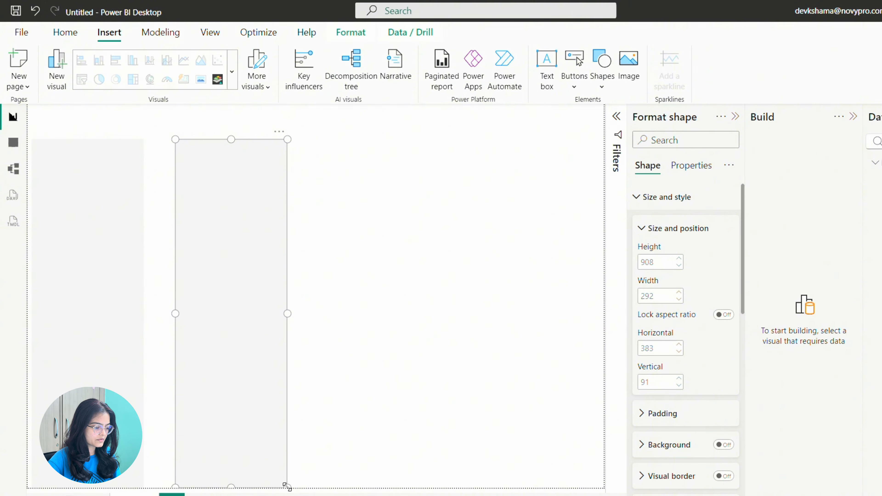
left_click_drag(288, 487, 594, 485)
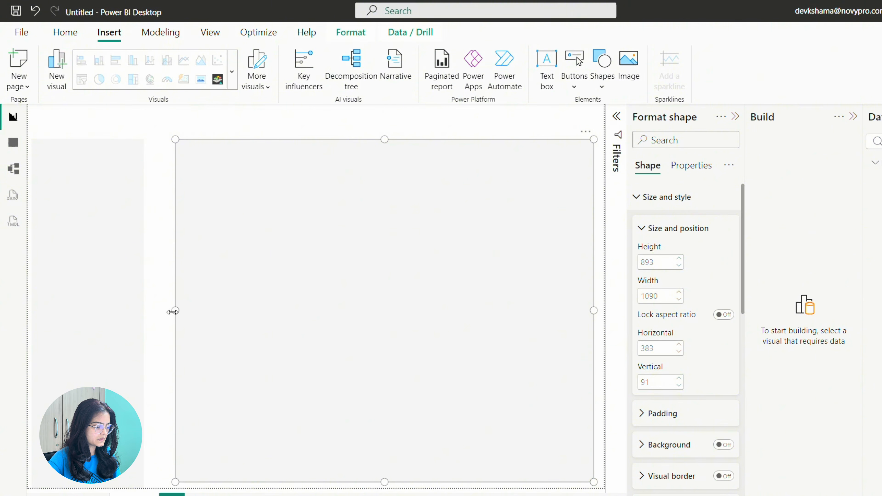
left_click_drag(171, 309, 157, 319)
Shorten the narrow panel to match the wide panel's lower edge, and lower the upper edges of both panels to the same level.
left_click(143, 312)
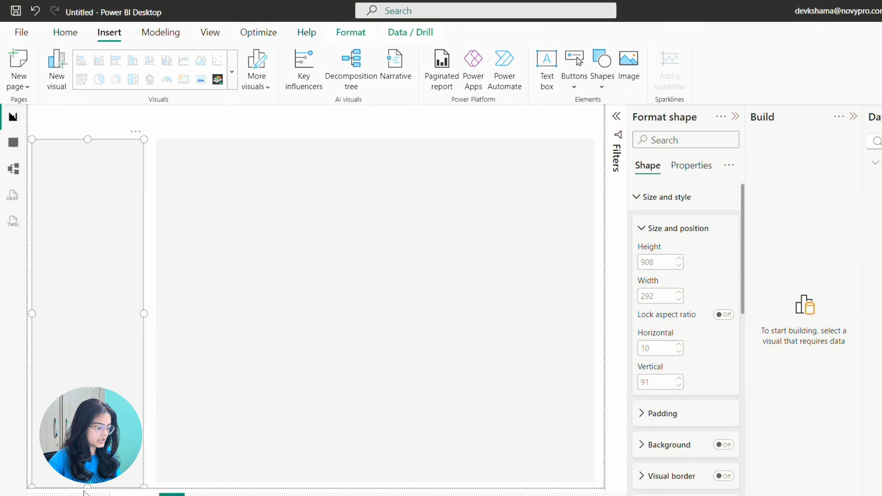
left_click(302, 133)
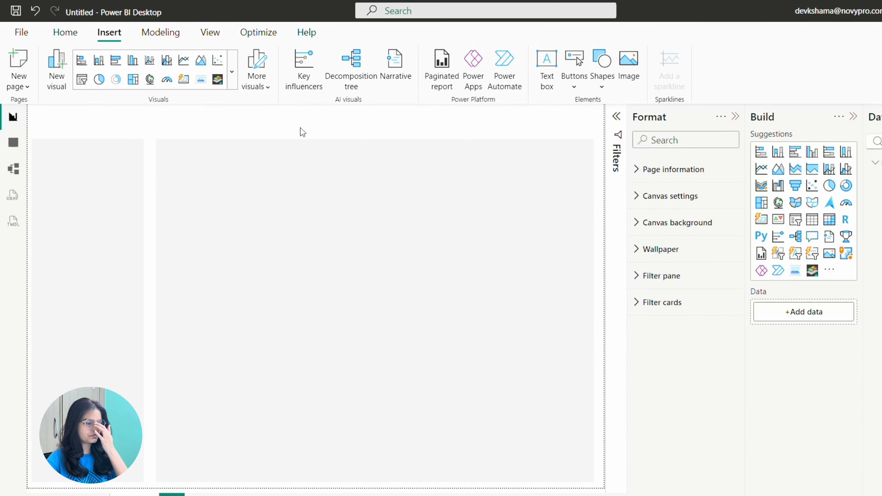
left_click(89, 139)
left_click_drag(86, 138, 90, 156)
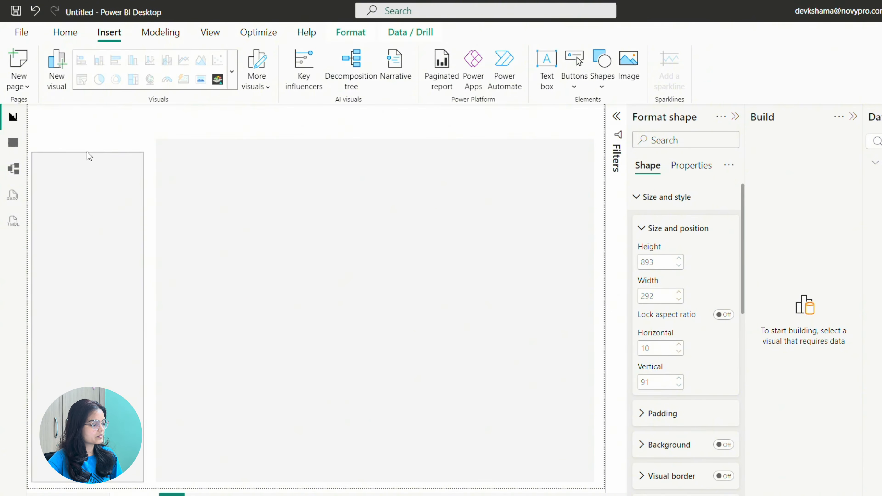
left_click(369, 179)
left_click_drag(377, 139, 376, 152)
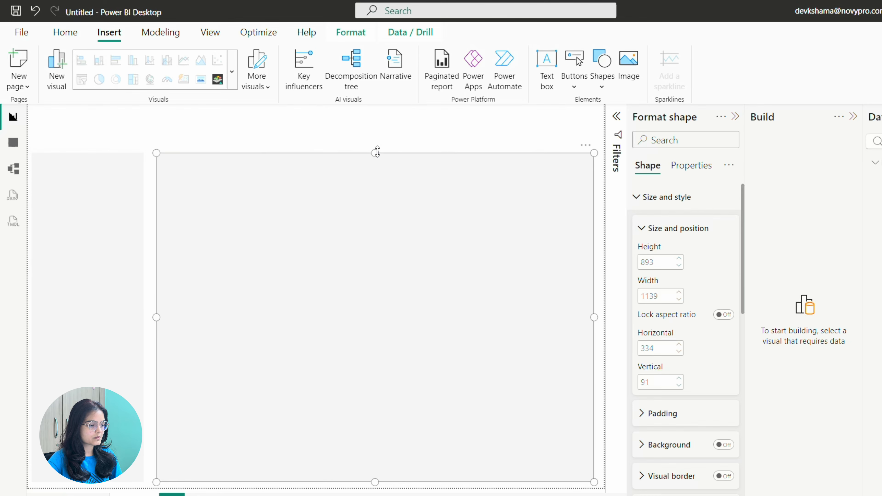
left_click(376, 138)
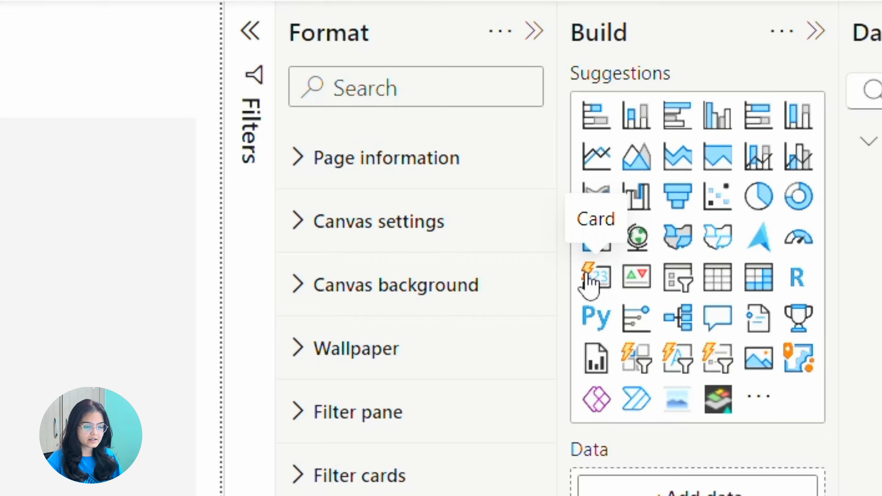
Insert a card visual about 1022 wide and 249 high on the wide panel, showing the distinct count of product_id.
left_click(589, 282)
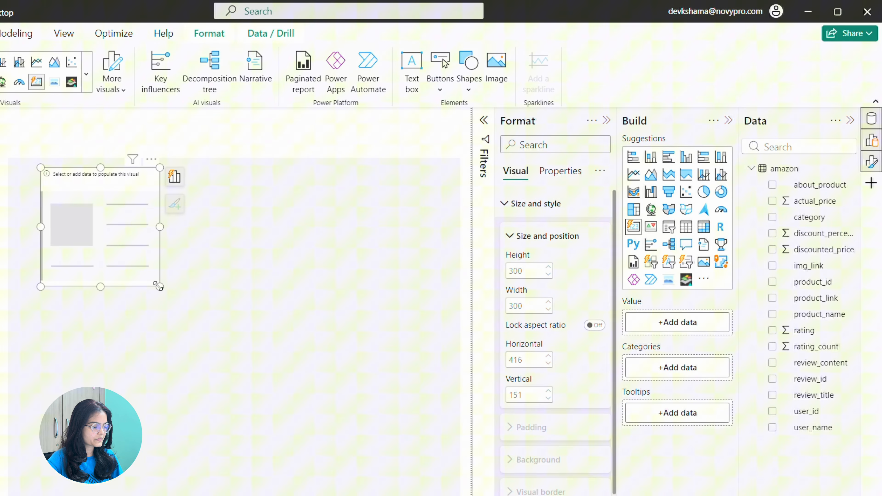
left_click_drag(158, 286, 446, 267)
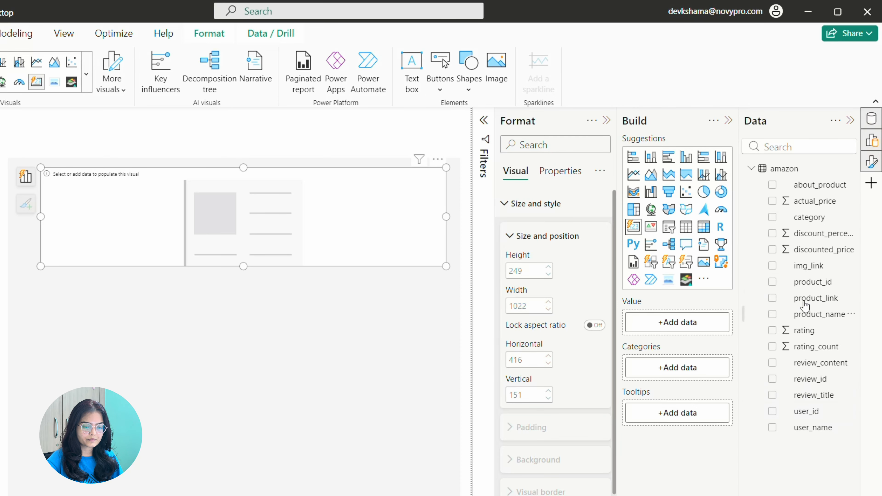
left_click(772, 281)
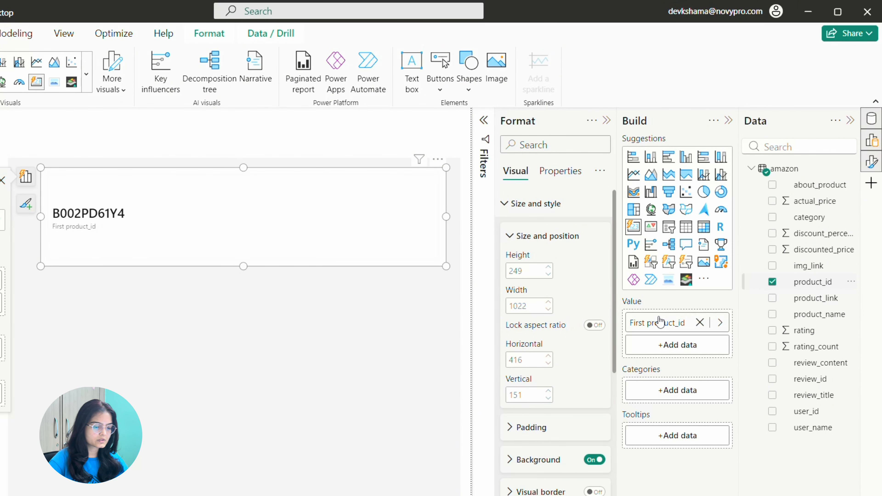
right_click(659, 323)
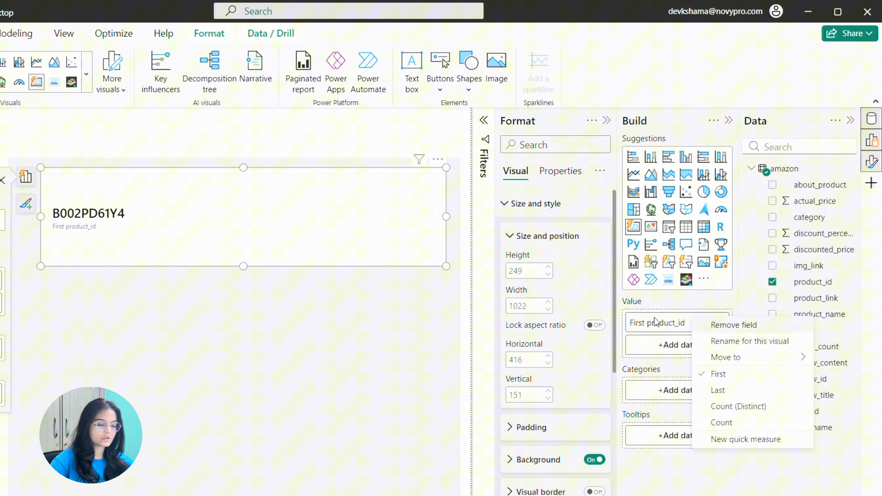
left_click(722, 407)
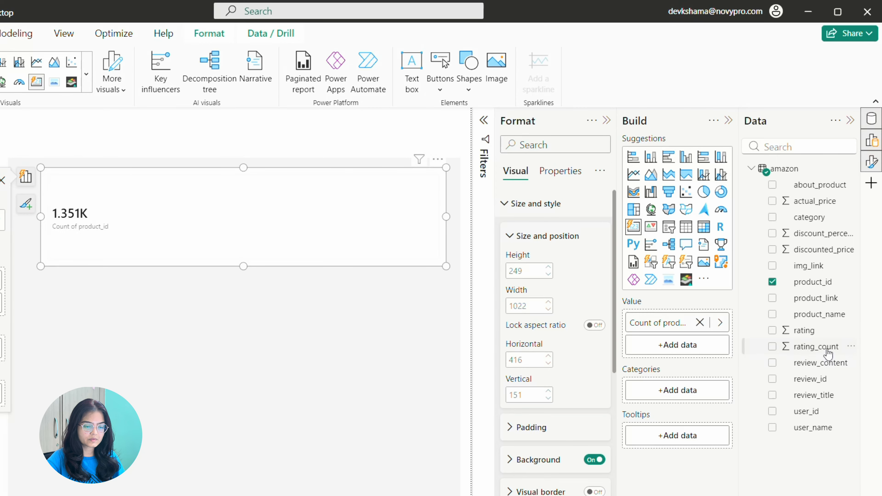
Add the average of rating and the sum of rating_count as further values in the card visual.
left_click_drag(810, 333, 671, 345)
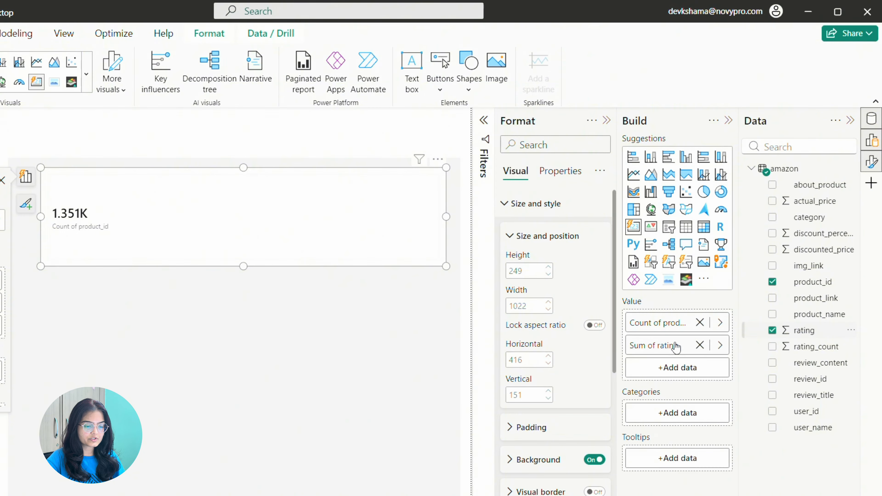
right_click(653, 345)
left_click(712, 196)
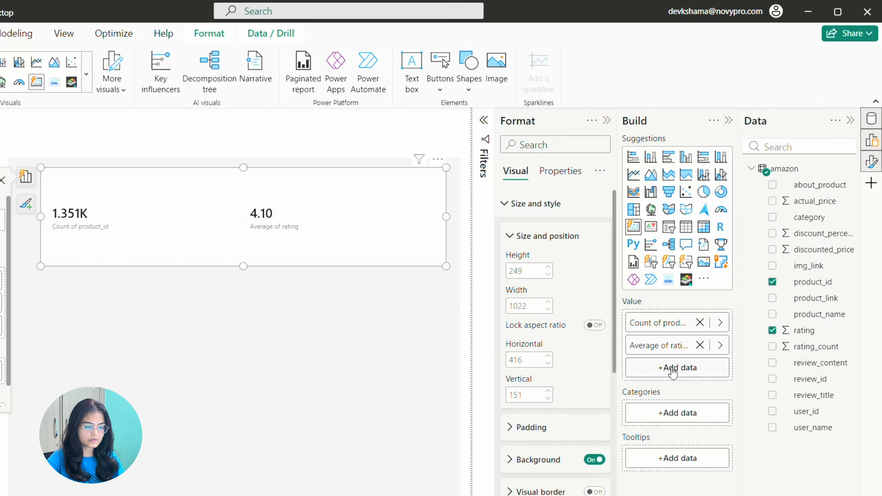
left_click_drag(831, 352, 683, 372)
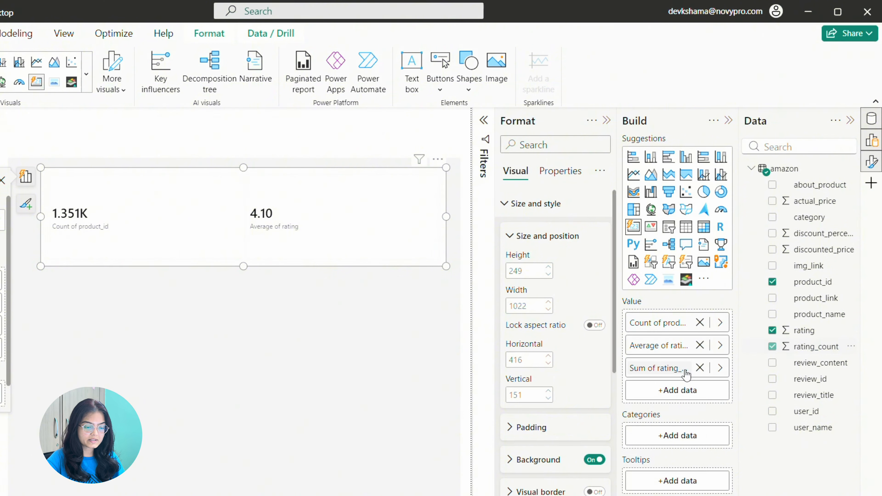
right_click(653, 368)
left_click(652, 366)
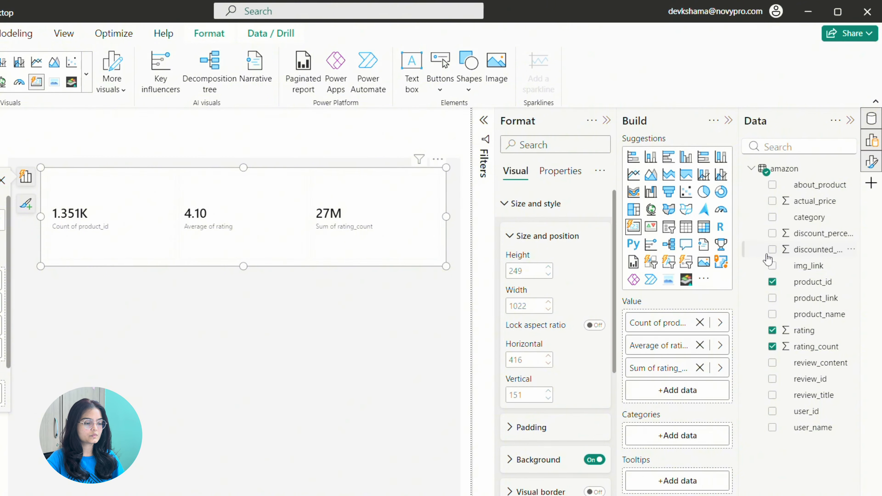
Add the average of discount_percentage to the card, formatted as a percentage, and check that column in the table view.
left_click_drag(805, 240, 663, 397)
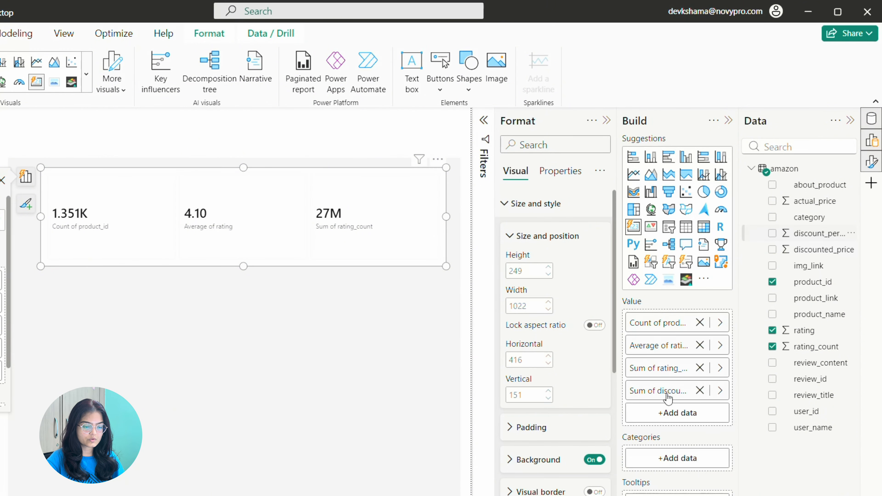
left_click(720, 390)
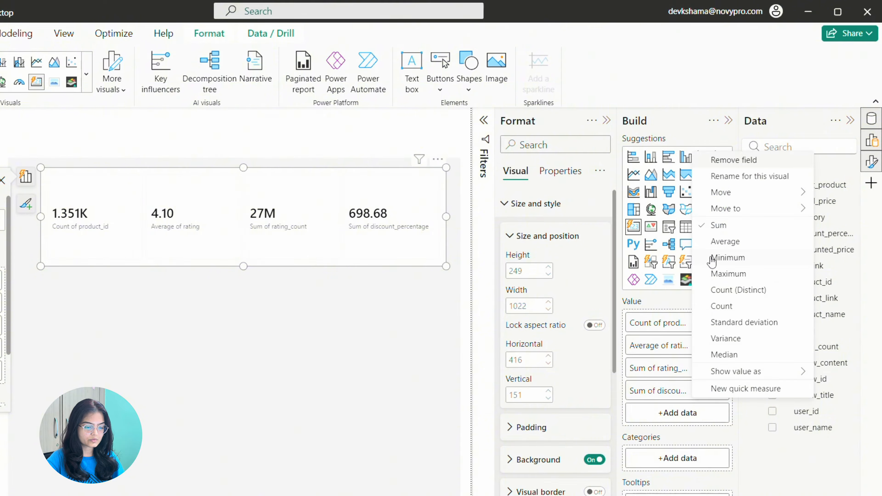
left_click(723, 242)
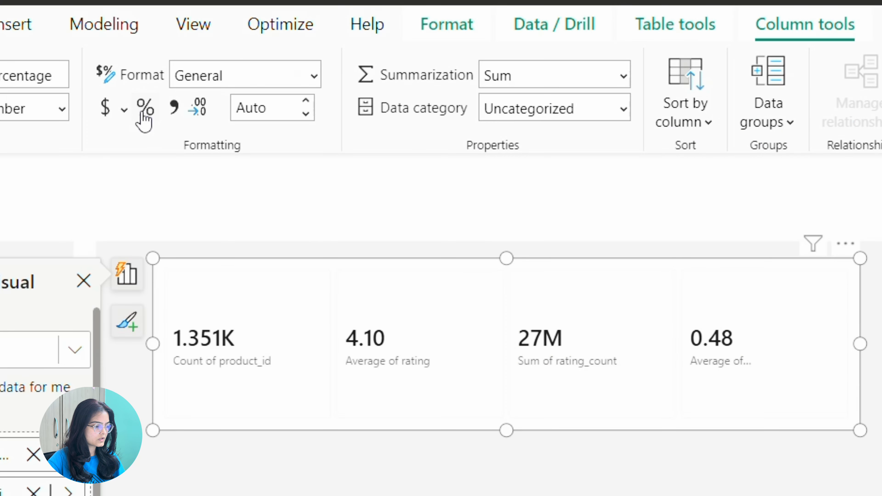
left_click(145, 120)
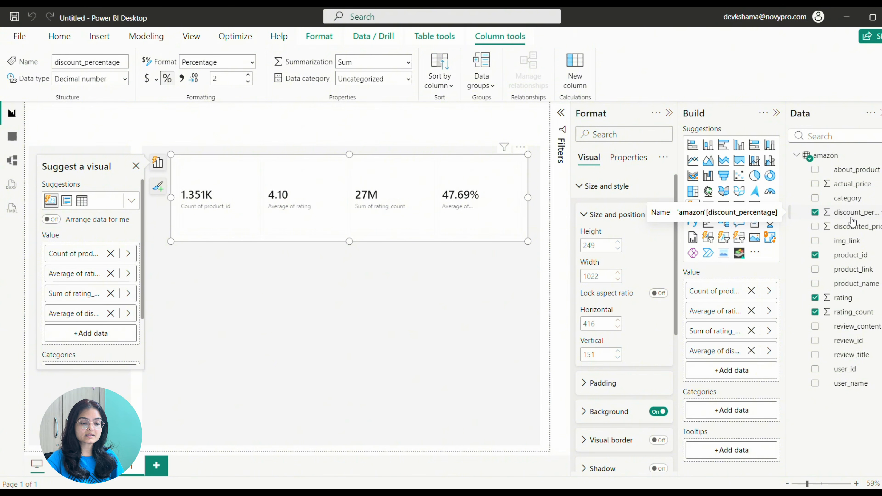
left_click(14, 138)
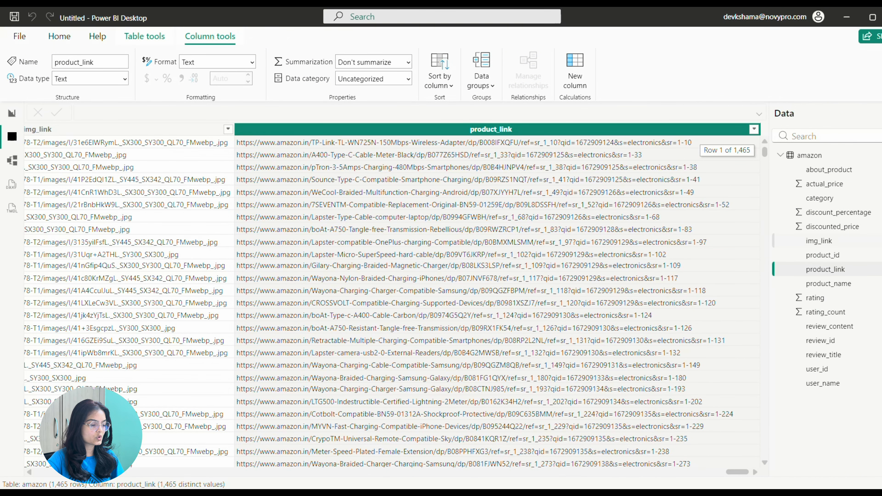
left_click(841, 216)
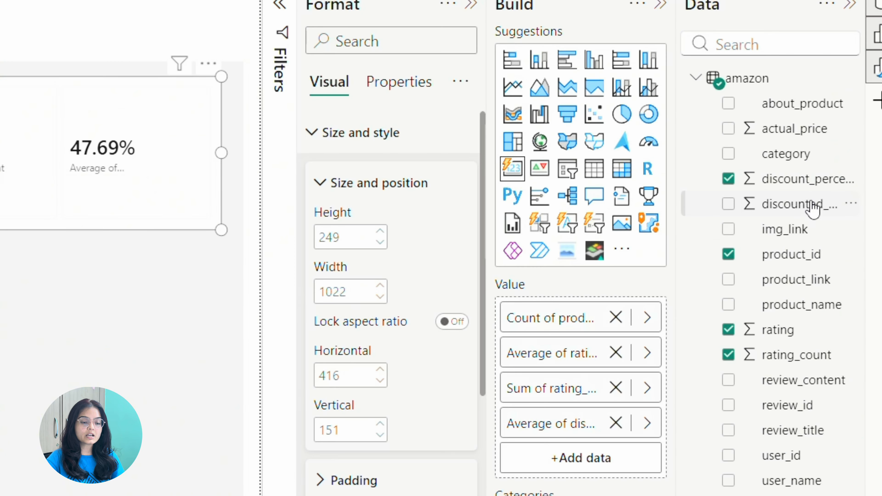
Add discounted_price to the card visual as a fifth value, summarized by average.
left_click_drag(793, 218, 600, 473)
right_click(557, 462)
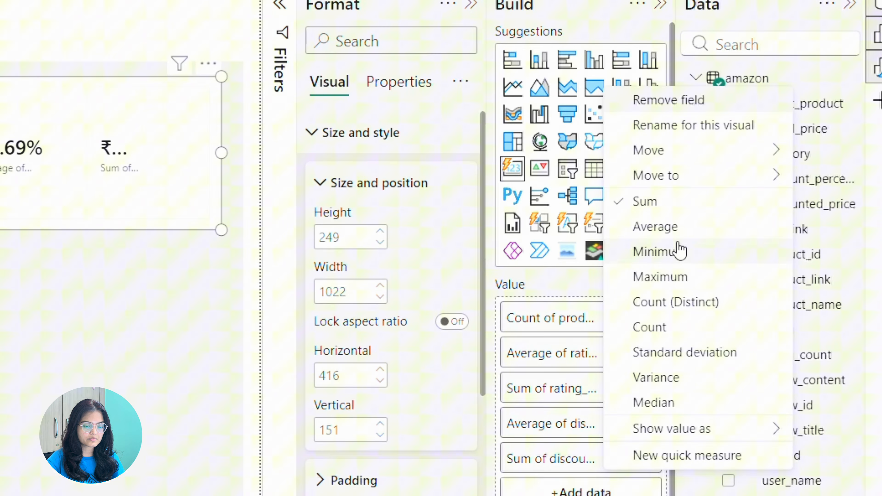
left_click(655, 228)
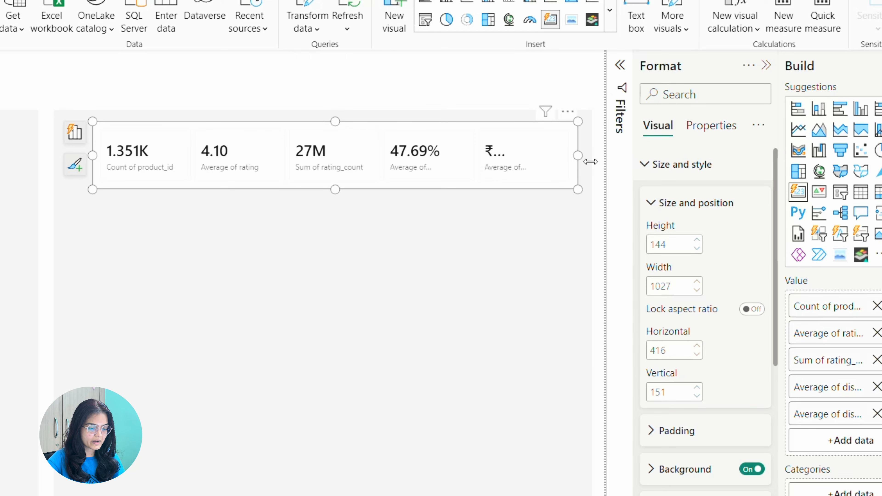
Set the position of the callout labels to Top for all cards in the card visual.
scroll(715, 360, "down", 5)
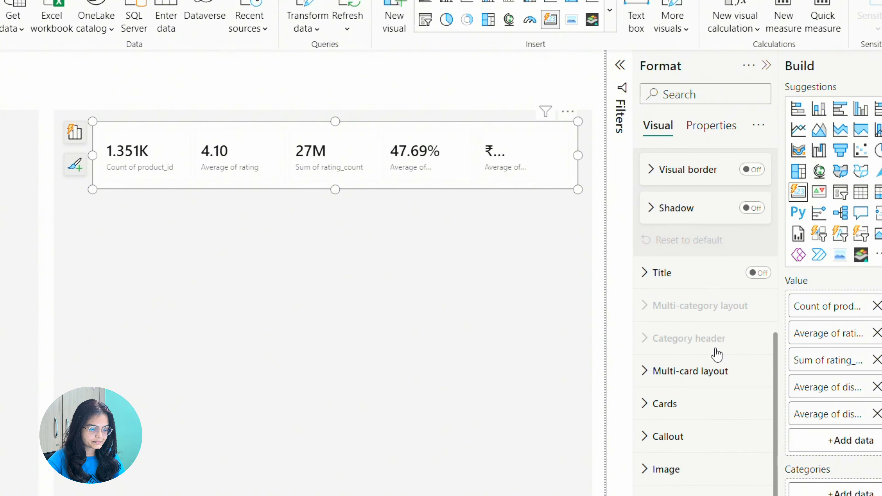
left_click(667, 437)
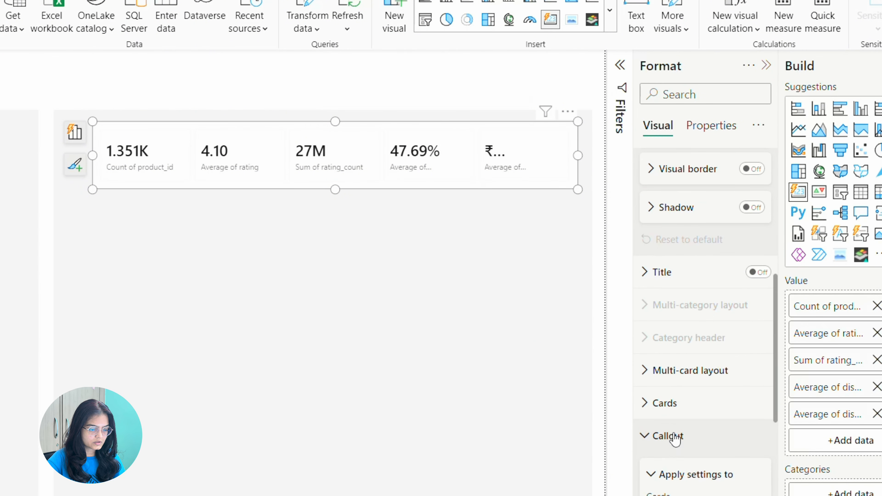
scroll(687, 376, "down", 5)
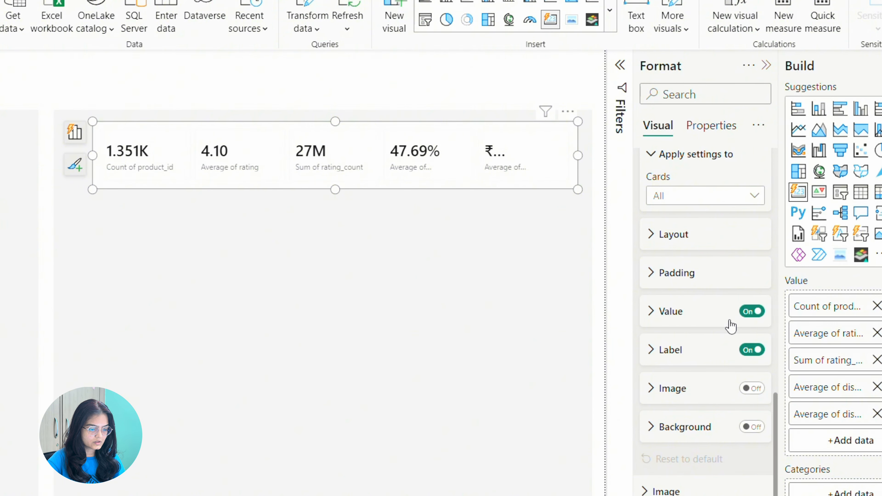
left_click(711, 356)
scroll(707, 357, "down", 4)
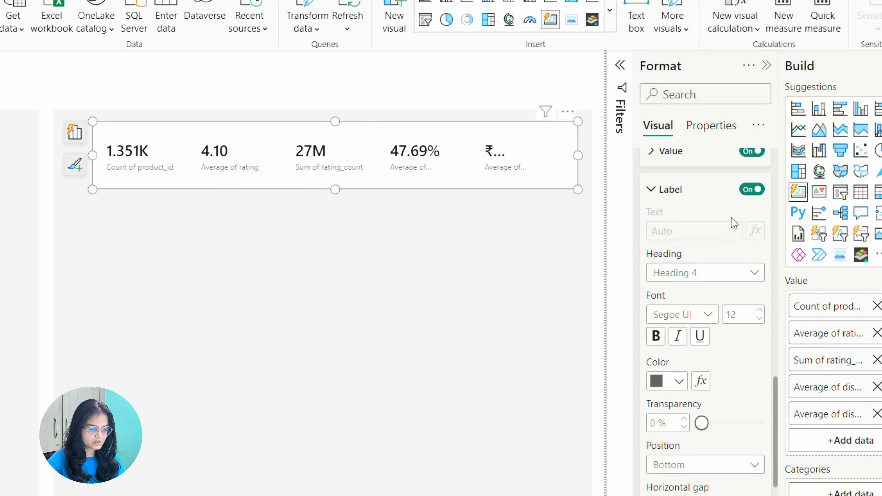
scroll(694, 417, "down", 2)
left_click(695, 394)
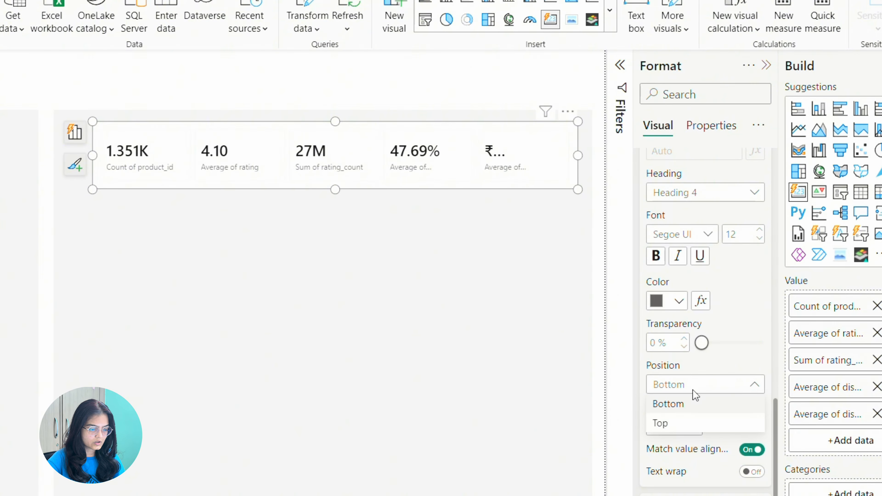
left_click(660, 422)
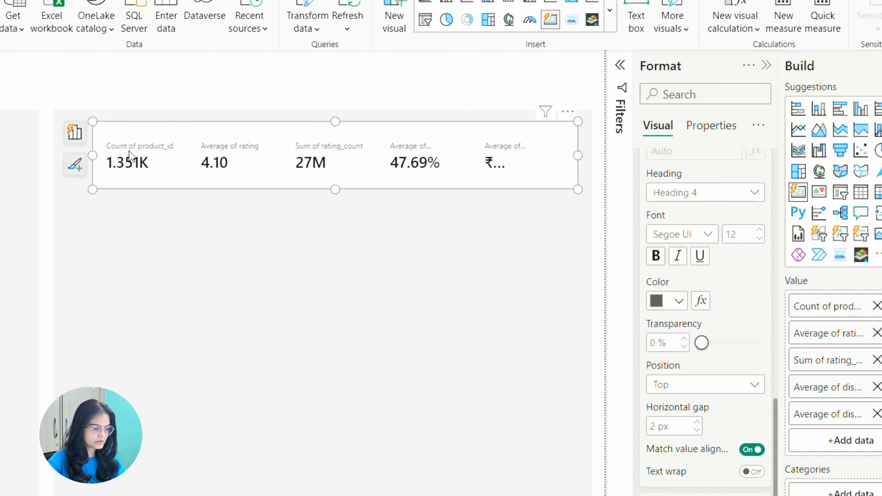
Reduce the font size of the callout labels to 10.
scroll(701, 405, "down", 3)
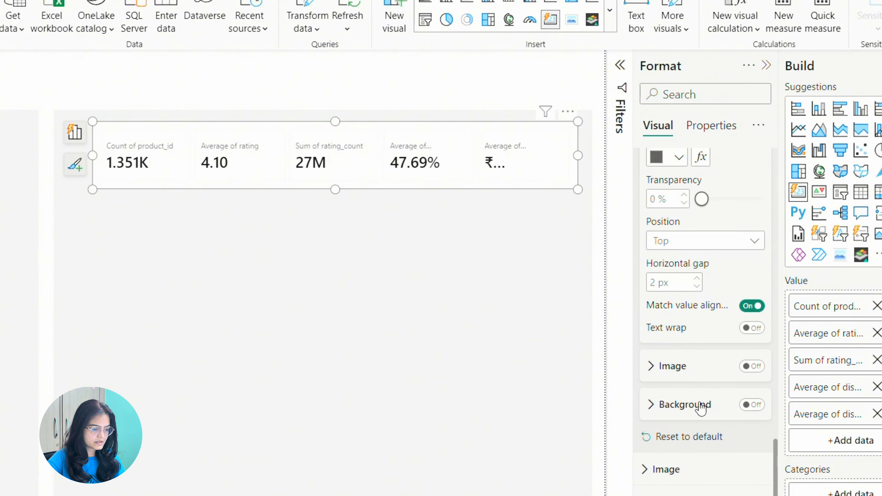
scroll(701, 408, "up", 5)
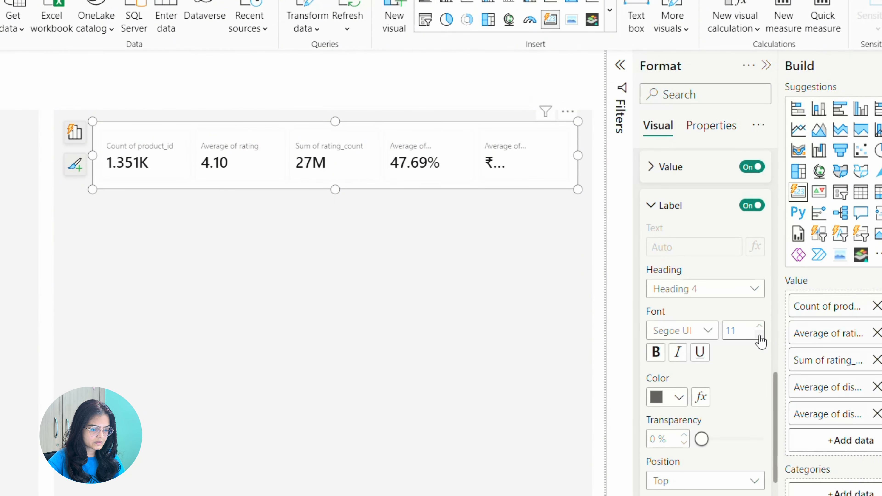
left_click(760, 336)
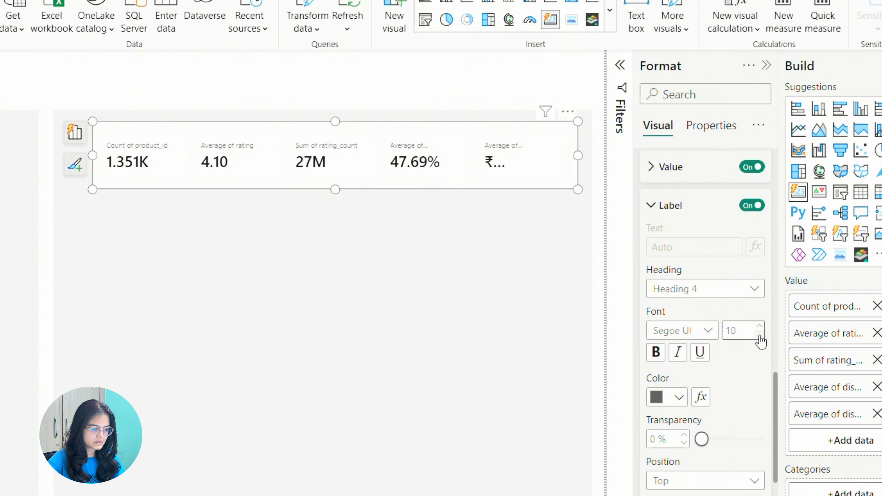
Resize the card visual to a wider, flatter shape across the grey panel and format discounted_price with 1 decimal place.
left_click_drag(578, 189, 592, 151)
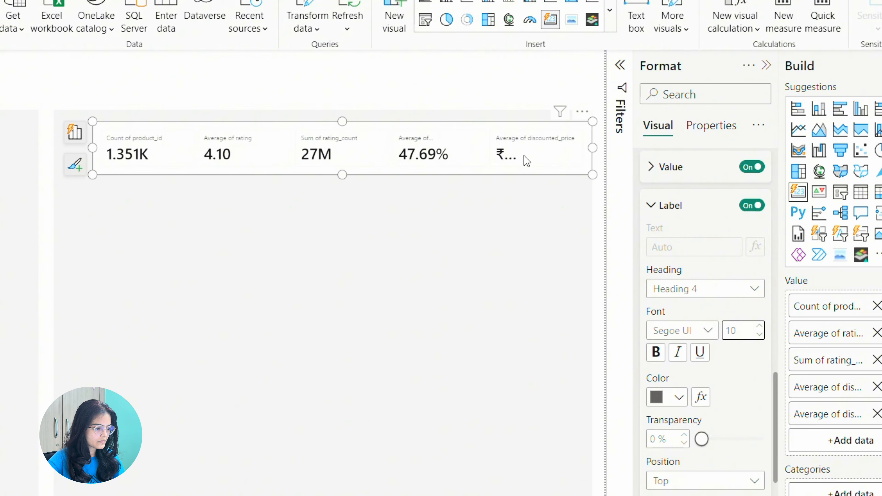
left_click_drag(93, 148, 62, 156)
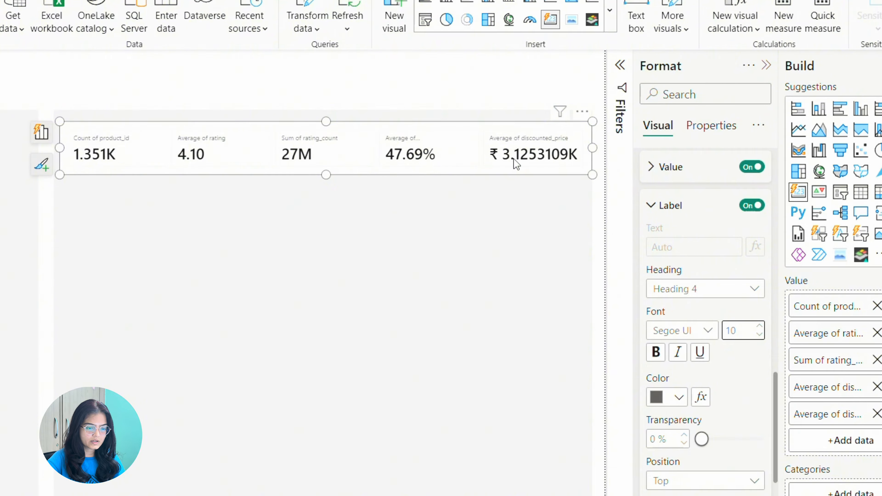
left_click(773, 258)
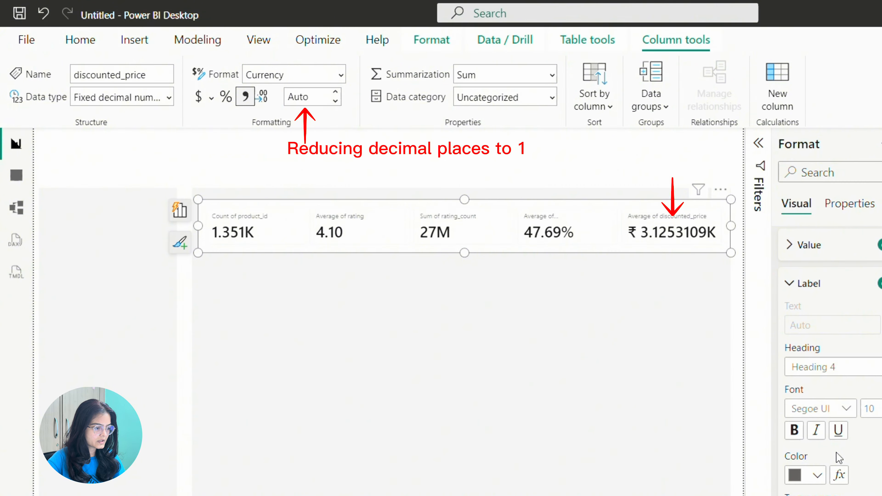
left_click(303, 97)
type("1")
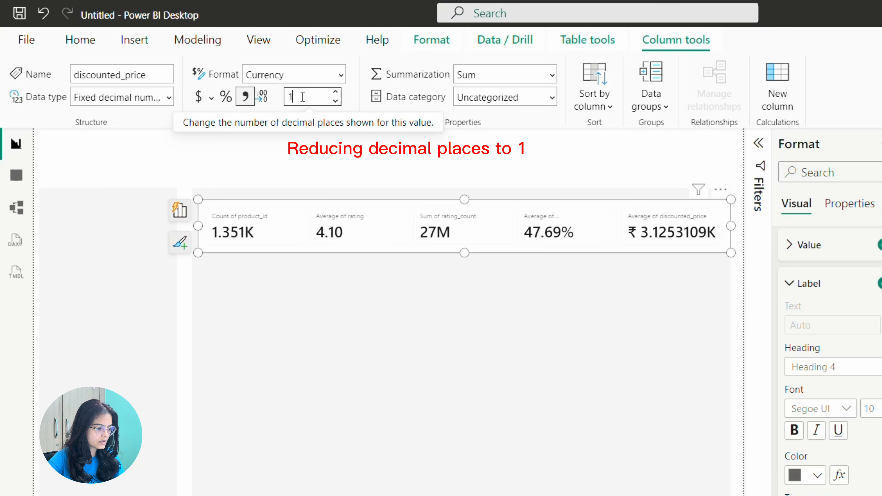
key("Return")
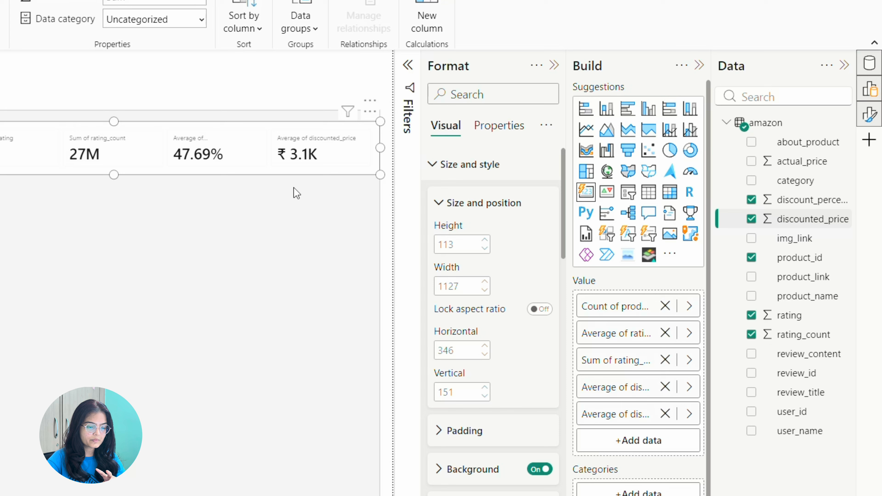
Rename the card's first three values as Total Products, Avg Rating and Total Ratings.
double_click(611, 306)
type("Total")
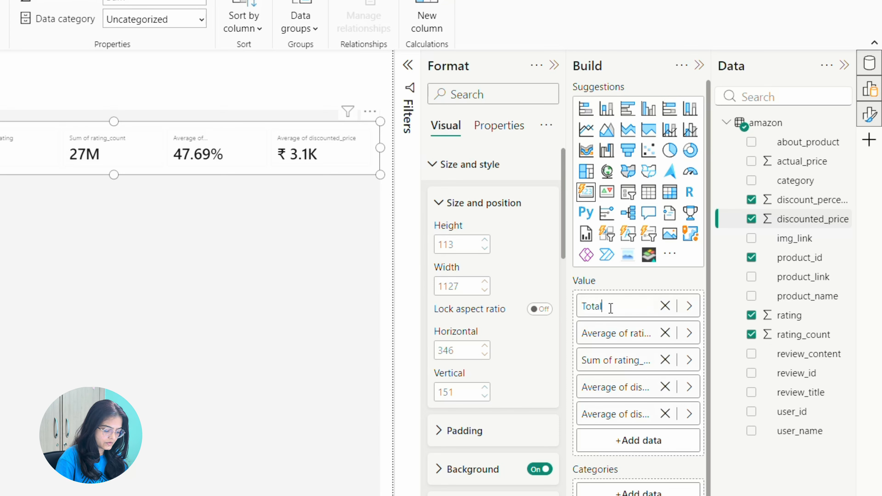
type(" Products")
key("Return")
double_click(607, 332)
type("Avg Rating")
key("Return")
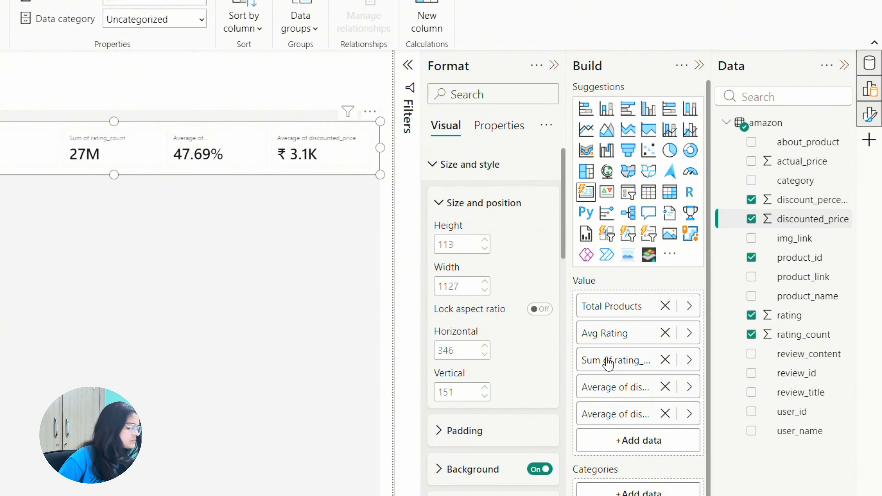
double_click(608, 360)
type("Total Ratings")
key("Return")
Rename the card's discount_percentage value as Avg Discount% and its discounted_price value as Avg Discounted Price.
double_click(606, 387)
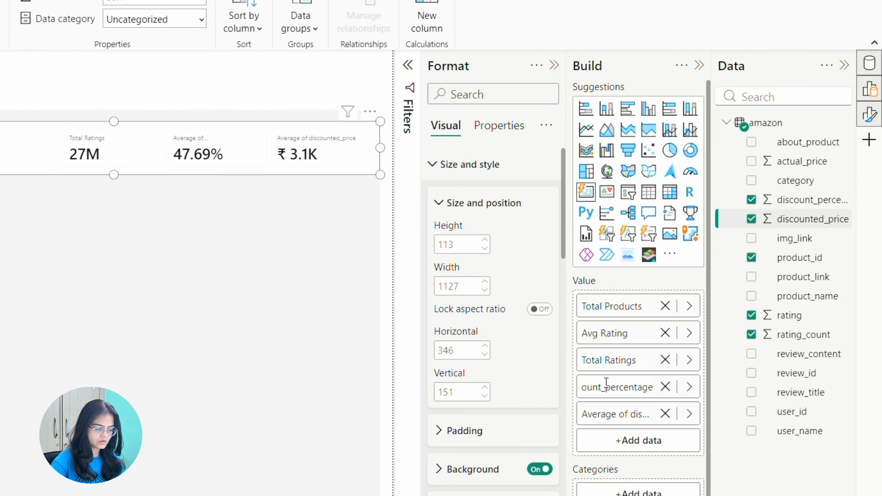
type("Avg Discount")
key("Return")
double_click(604, 415)
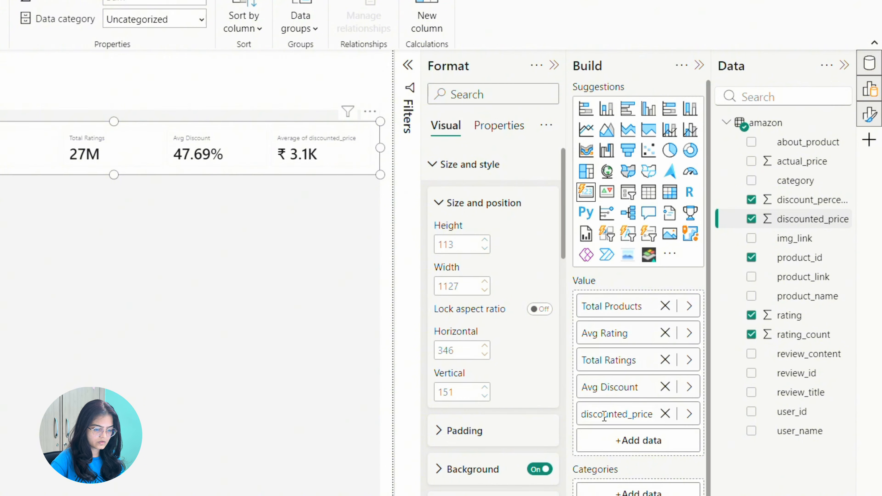
key("ctrl+a")
type("Avg Discounted Price")
key("Return")
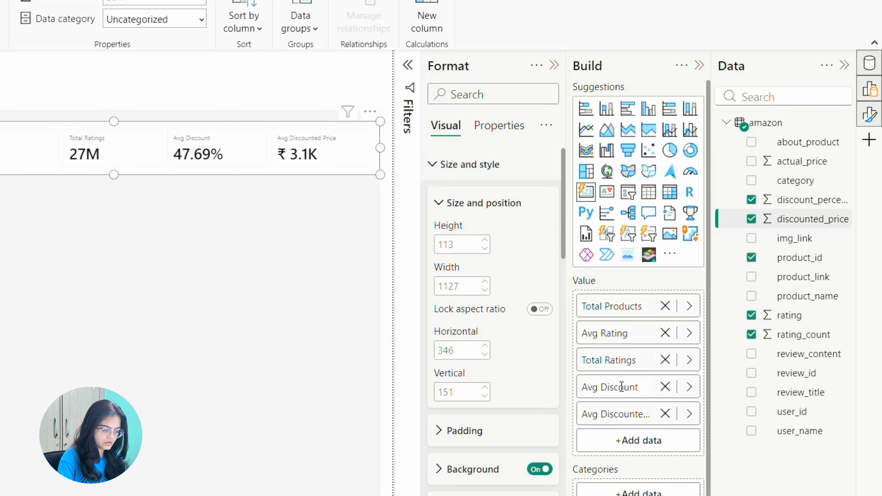
type("%")
key("Return")
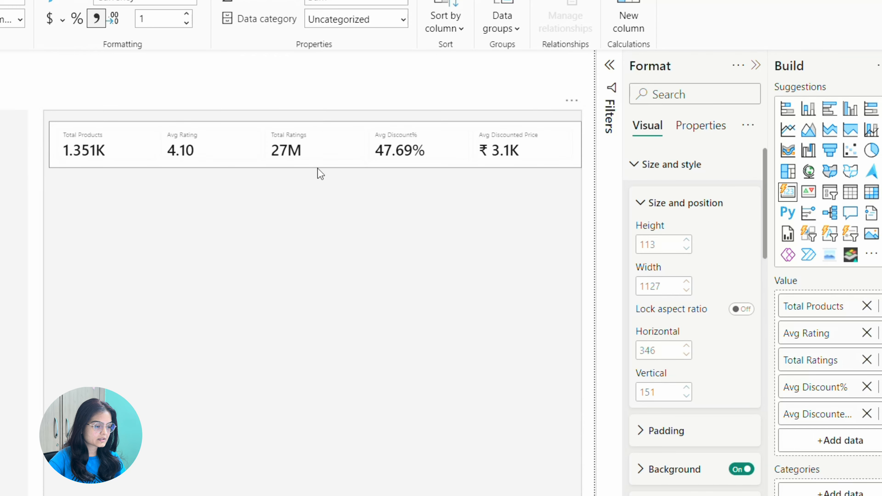
Reduce the card visual's height to 96 and set the callout label font size to 12.
left_click_drag(317, 168, 323, 166)
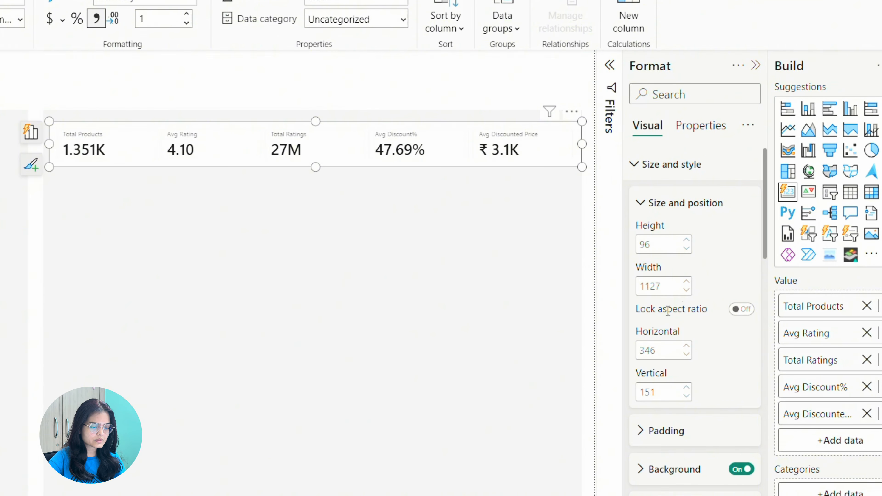
scroll(665, 313, "down", 5)
scroll(668, 307, "down", 10)
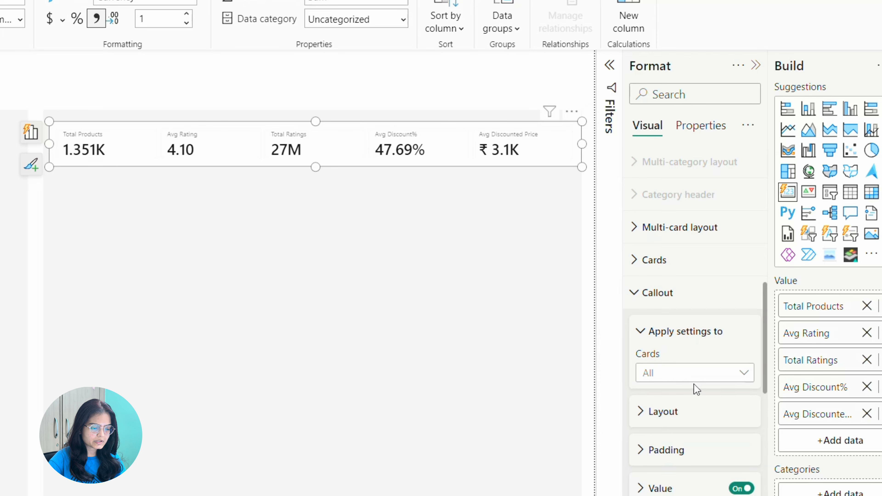
scroll(672, 341, "down", 5)
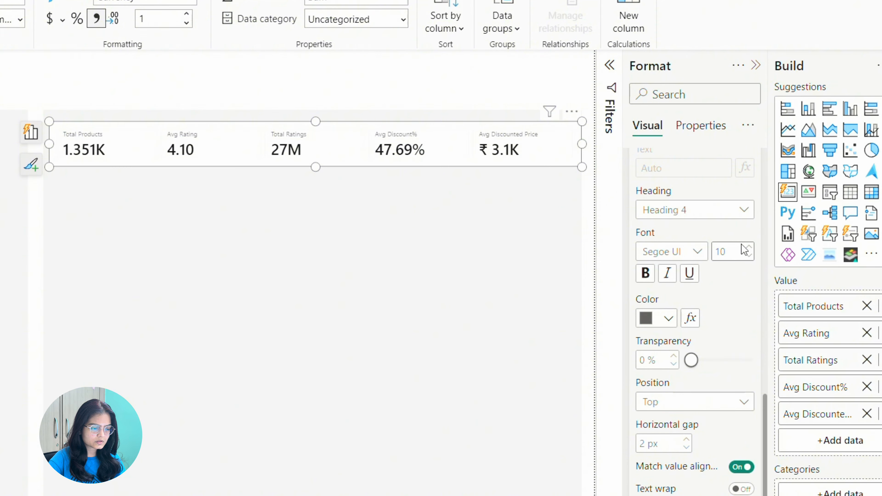
left_click(749, 248)
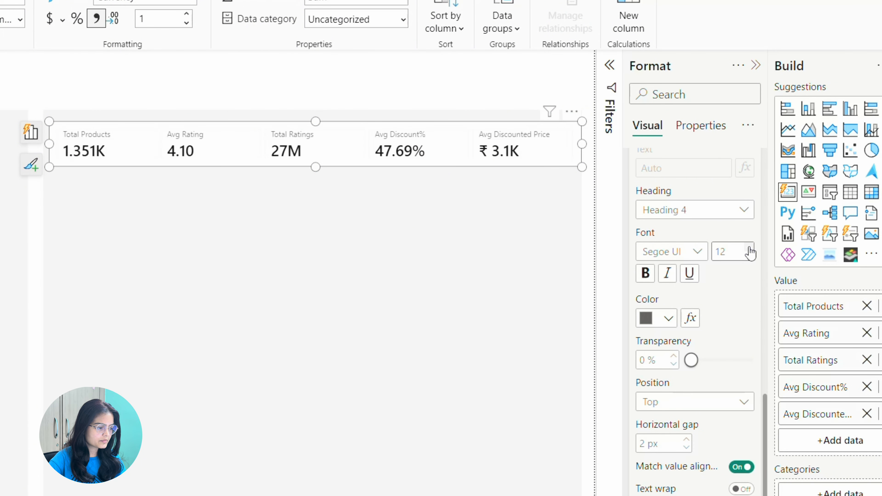
Search the format options for accent, turn on the accent bar for the cards, and expand its settings.
scroll(679, 314, "up", 2)
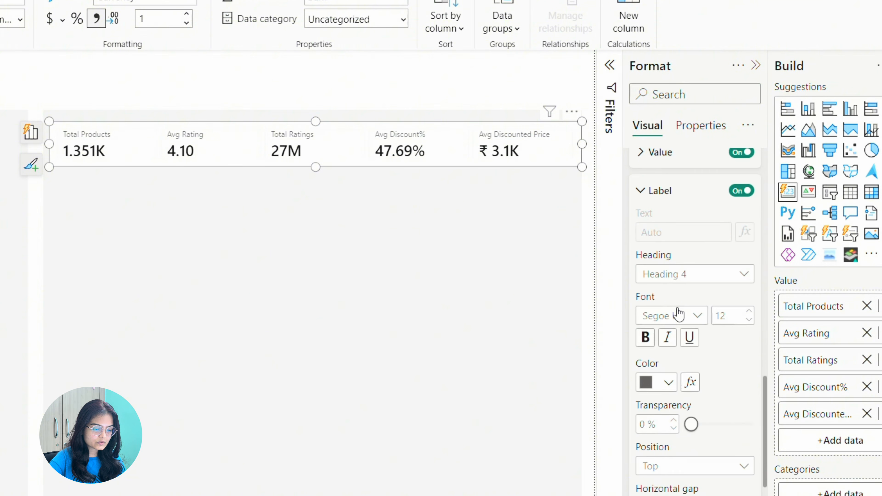
scroll(679, 348, "down", 7)
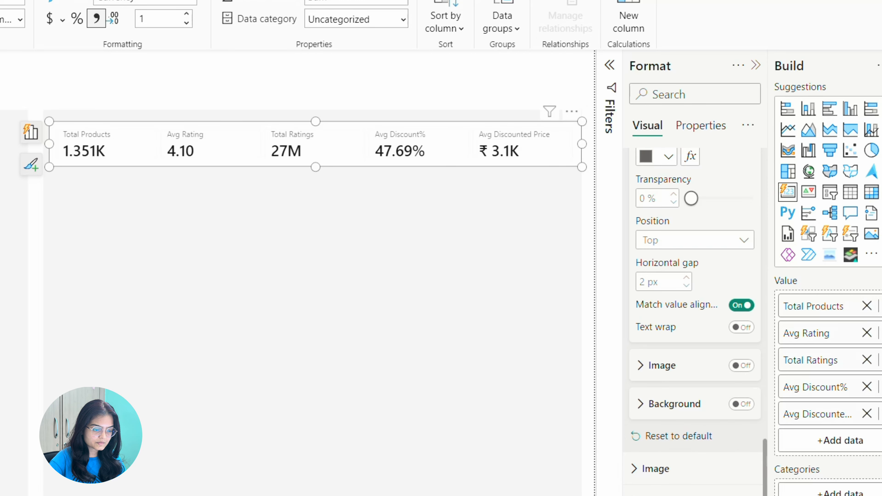
scroll(671, 405, "up", 10)
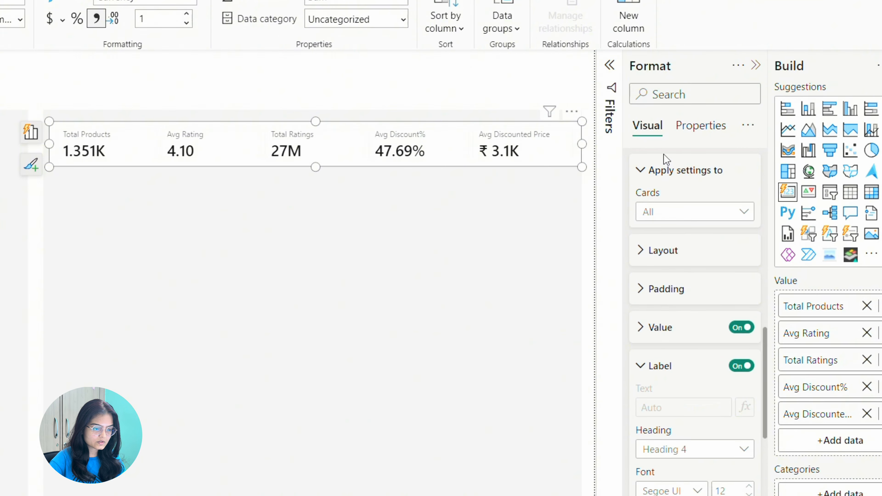
left_click(689, 100)
type("accent")
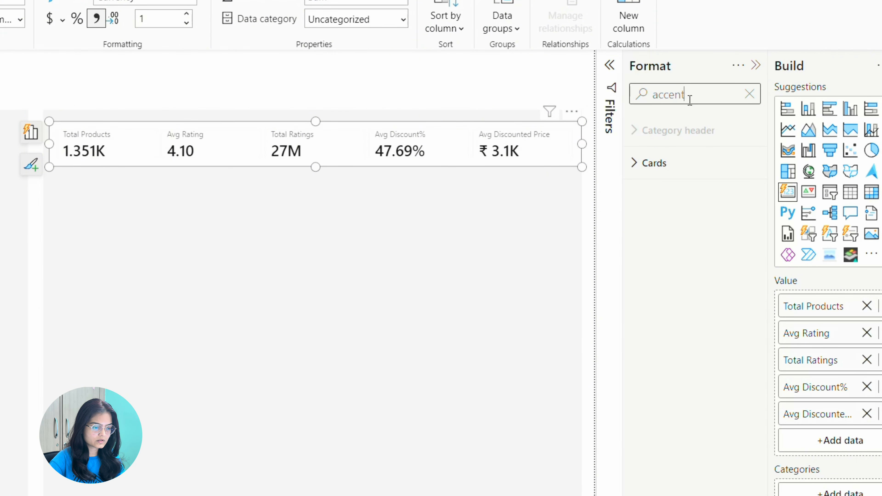
left_click(653, 164)
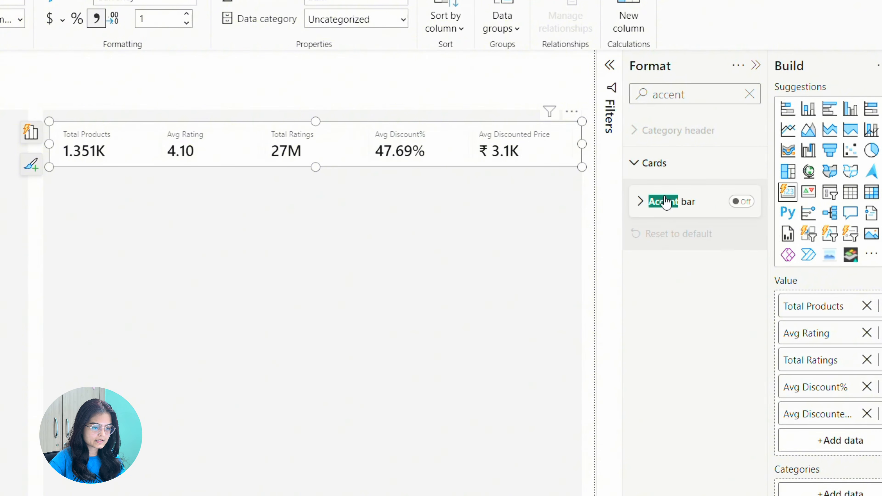
left_click(740, 202)
left_click(641, 204)
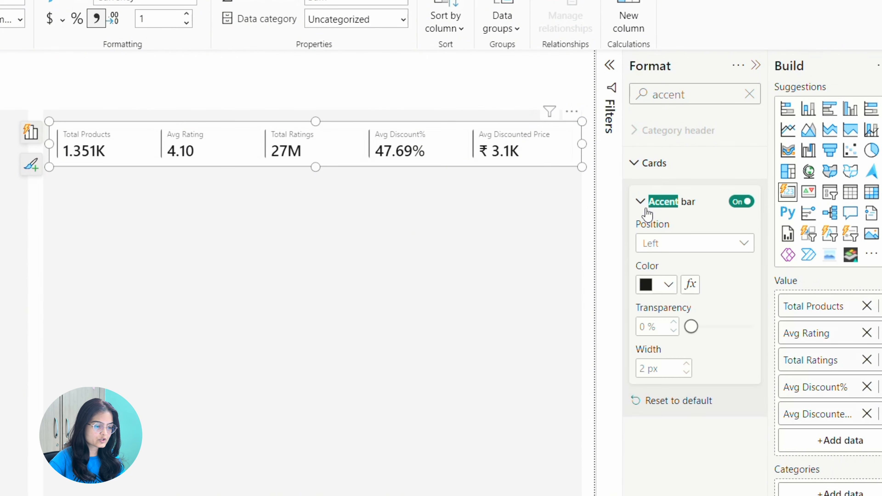
Set the cards' accent bar color to orange and its width to 8 px.
left_click(669, 285)
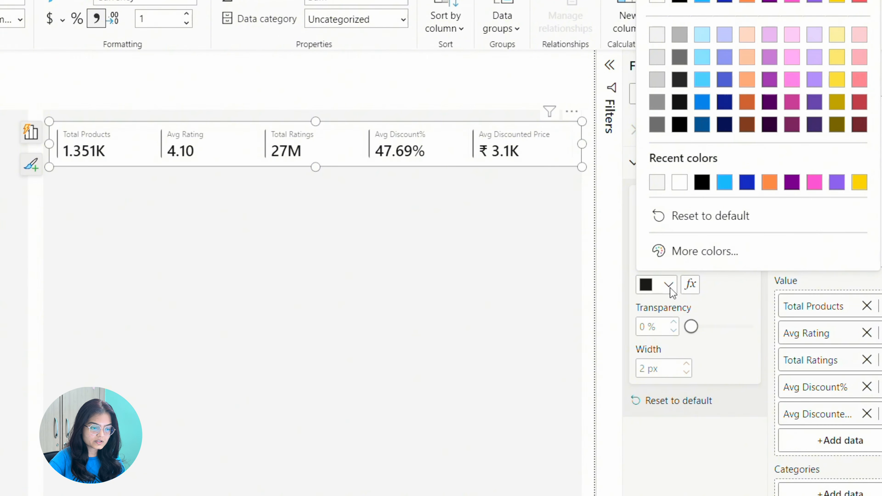
left_click(767, 185)
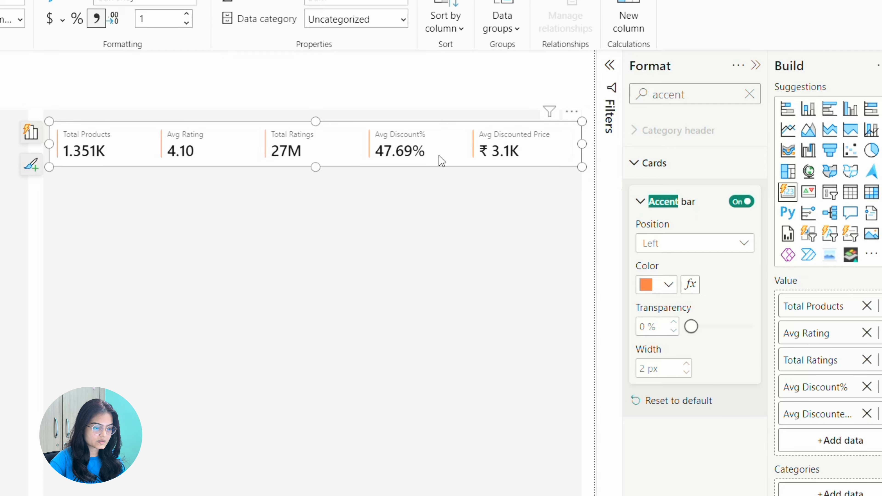
left_click(687, 364)
left_click(687, 364)
left_click(687, 364)
left_click(687, 364)
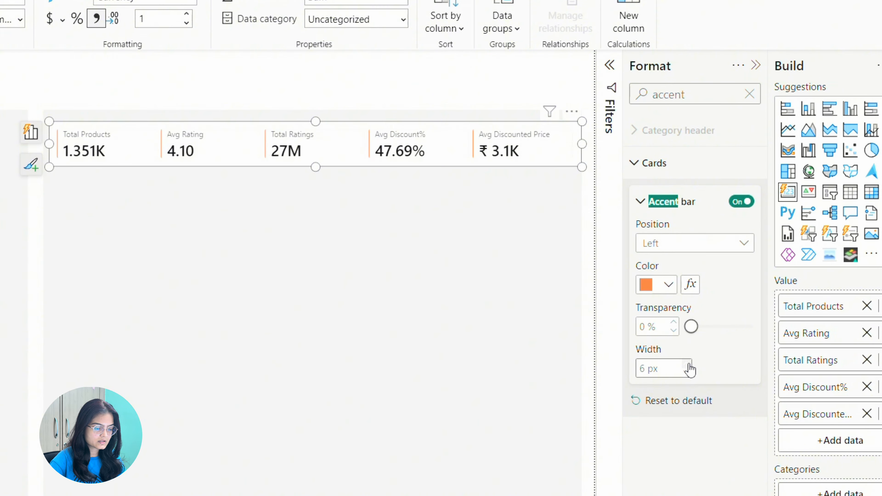
left_click(688, 365)
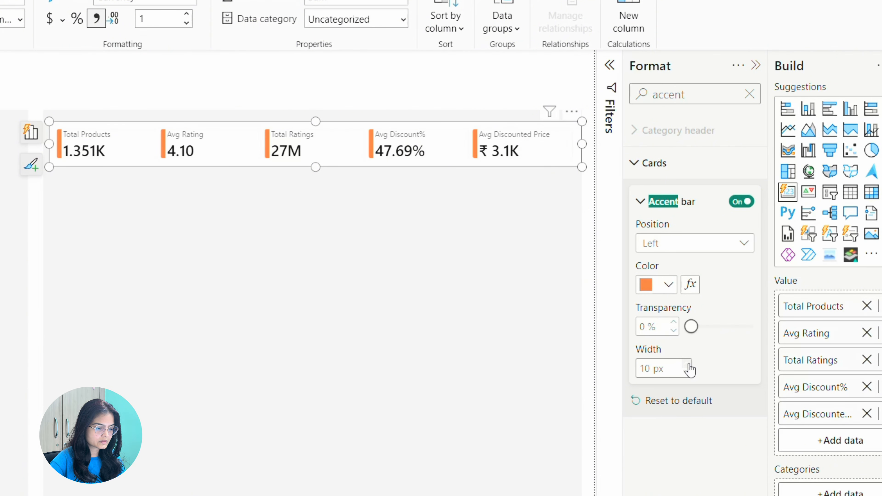
left_click(687, 373)
left_click(687, 372)
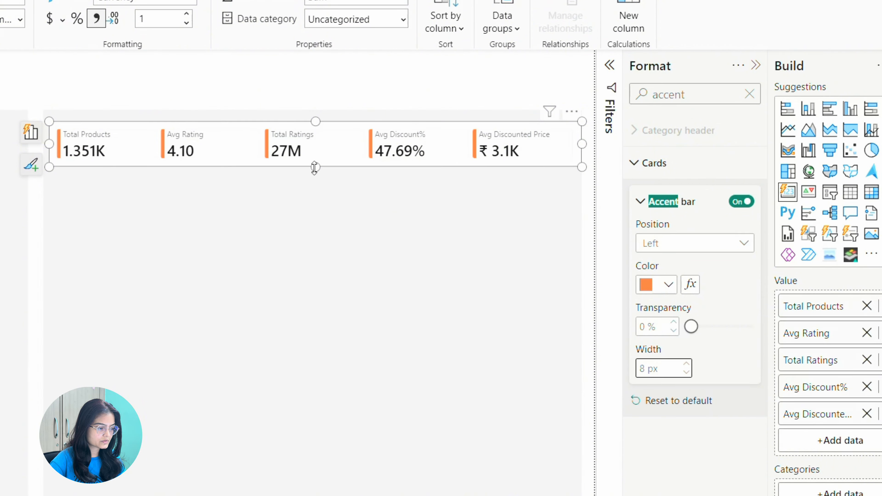
Make the card visual slightly taller and give the whole visual a light grey shadow.
left_click_drag(314, 168, 314, 175)
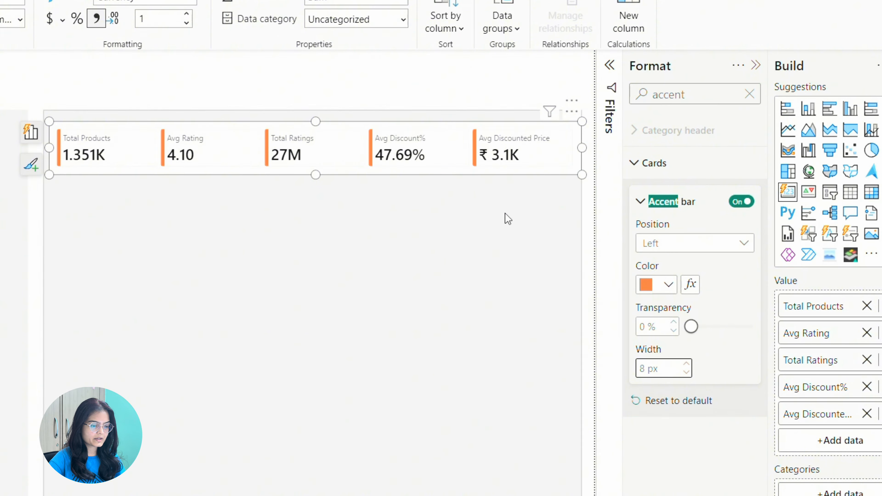
left_click(749, 94)
type("shadow")
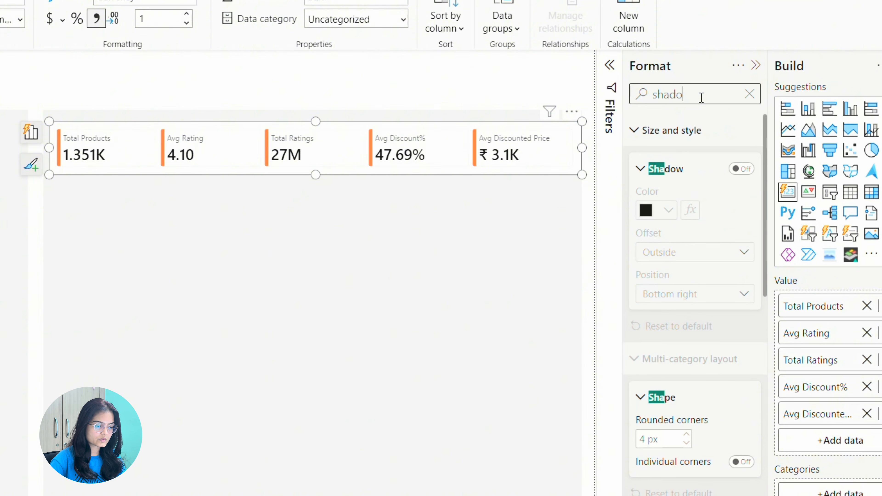
left_click(741, 170)
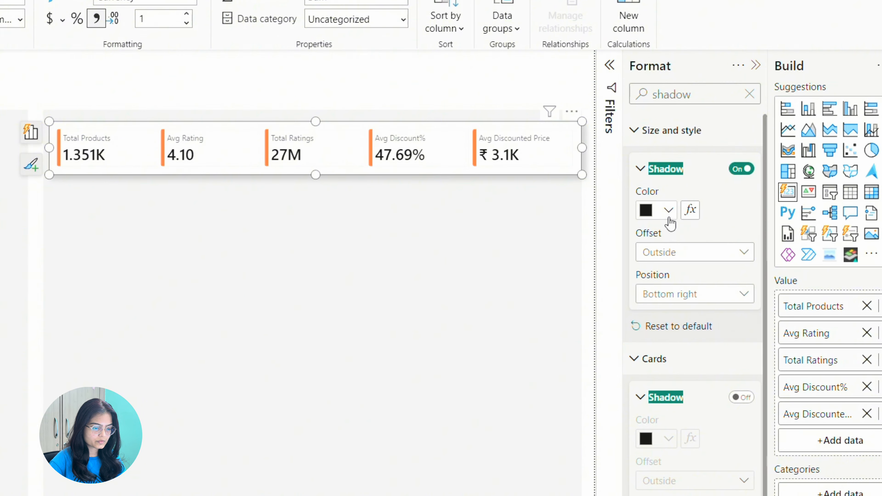
left_click(668, 212)
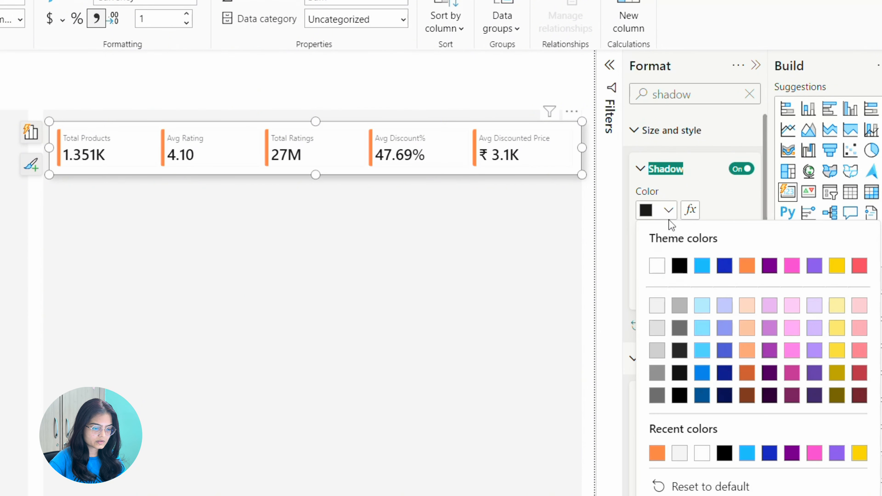
left_click(657, 350)
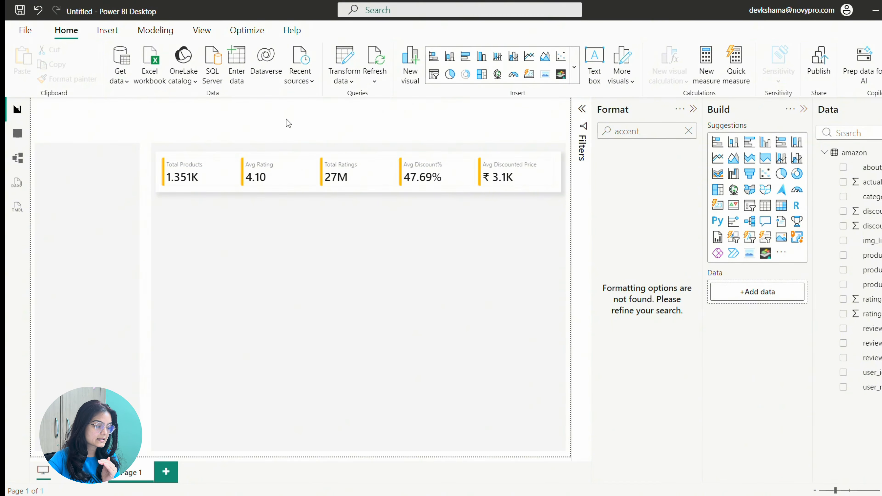
Examine the category column of the amazon table in the table view, and return to the report.
left_click(18, 134)
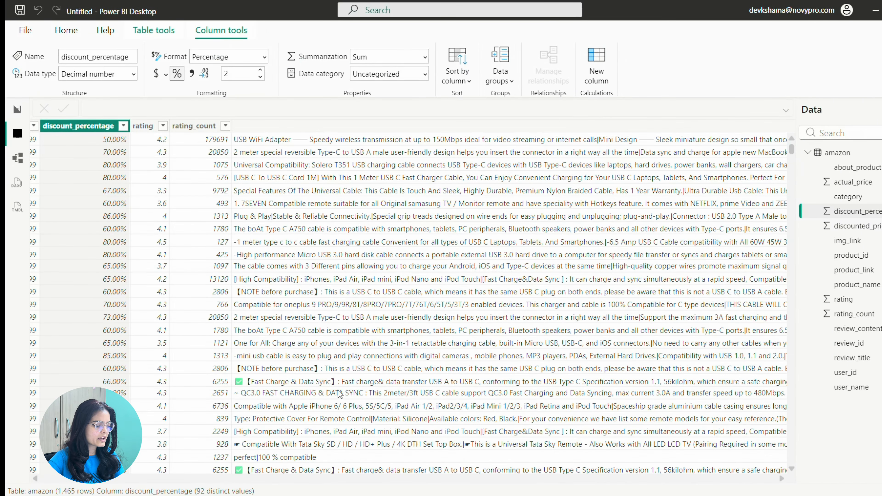
mouse_move(94, 485)
left_mouse_down()
mouse_move(64, 485)
mouse_move(87, 486)
mouse_move(78, 486)
left_mouse_up()
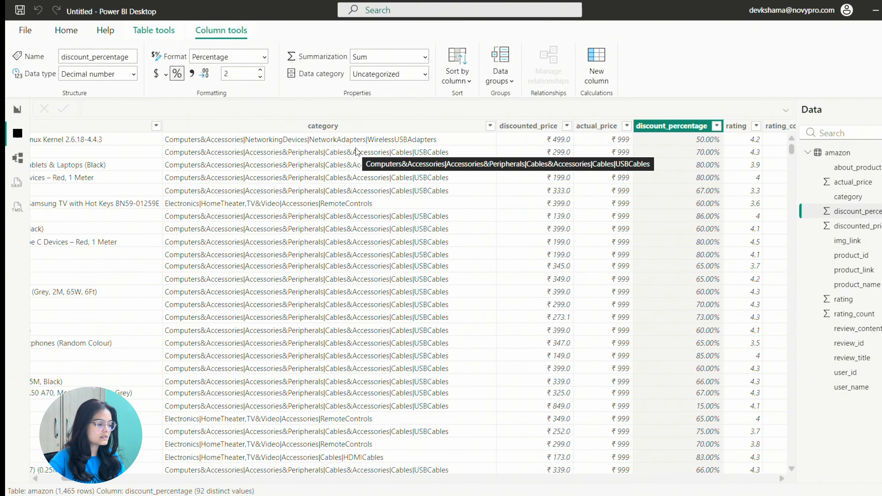
left_click(17, 109)
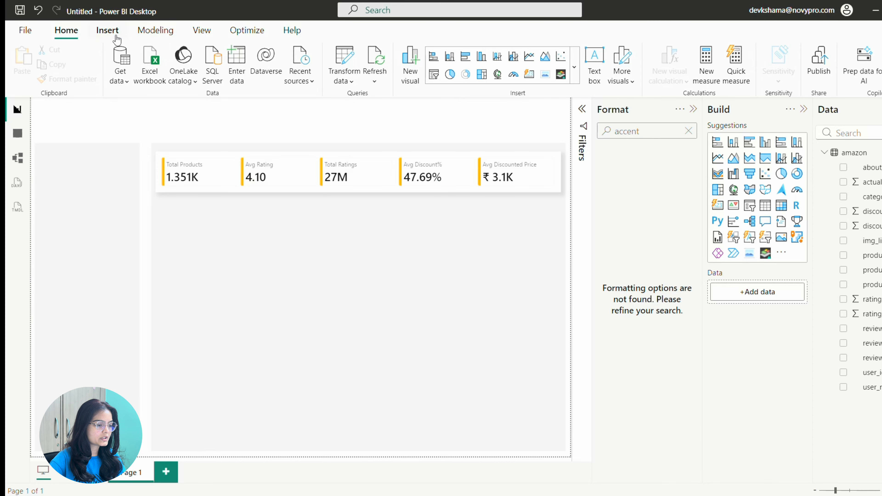
Open the amazon query for transformation and split the category column at each occurrence of the custom delimiter |.
left_click(343, 79)
left_click(368, 97)
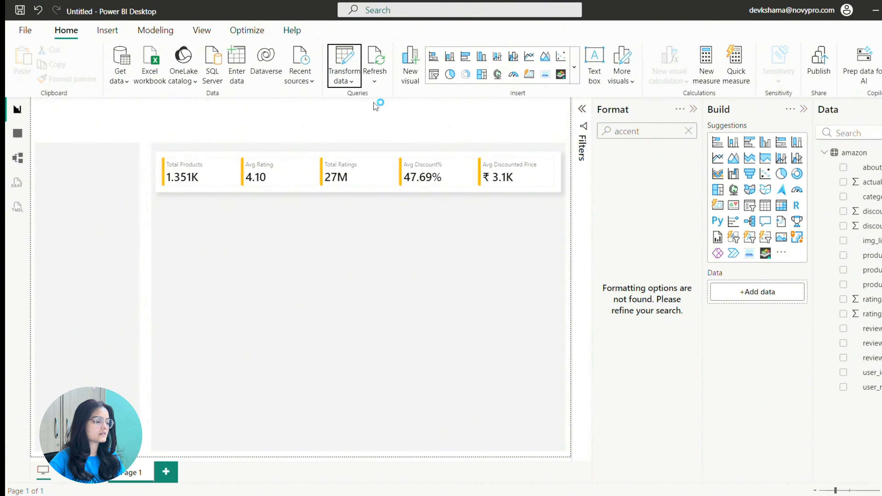
left_click(508, 62)
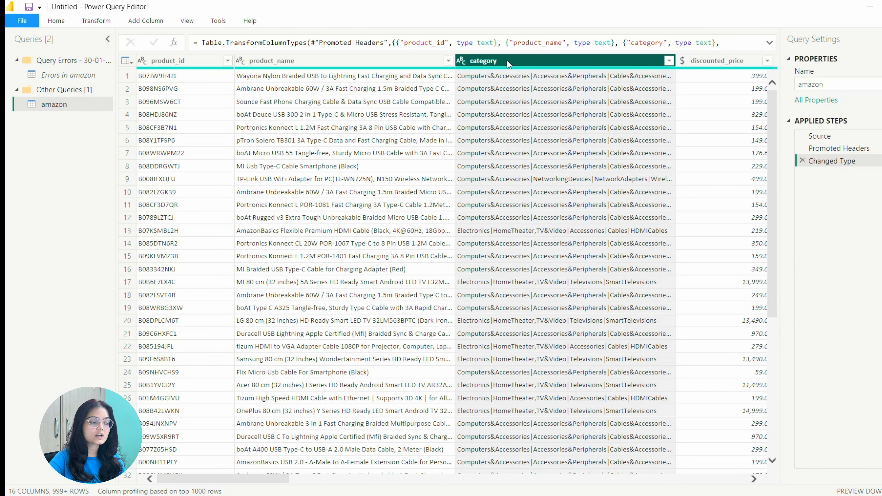
right_click(507, 60)
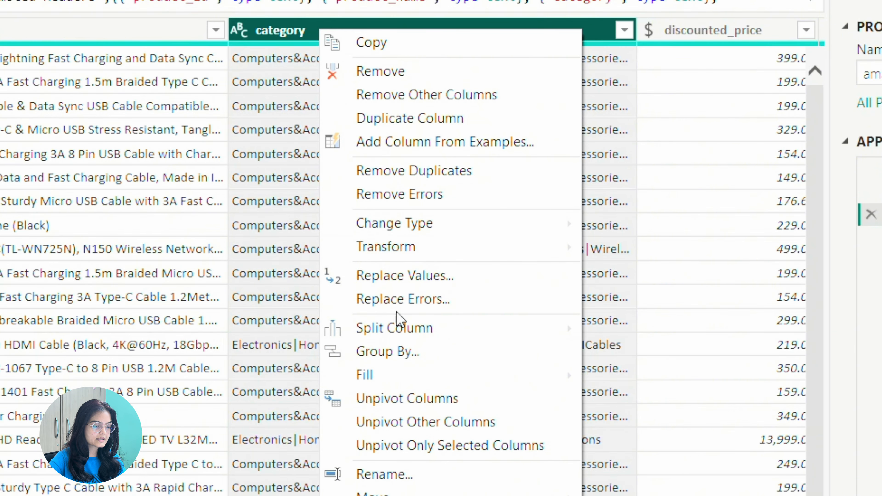
mouse_move(399, 325)
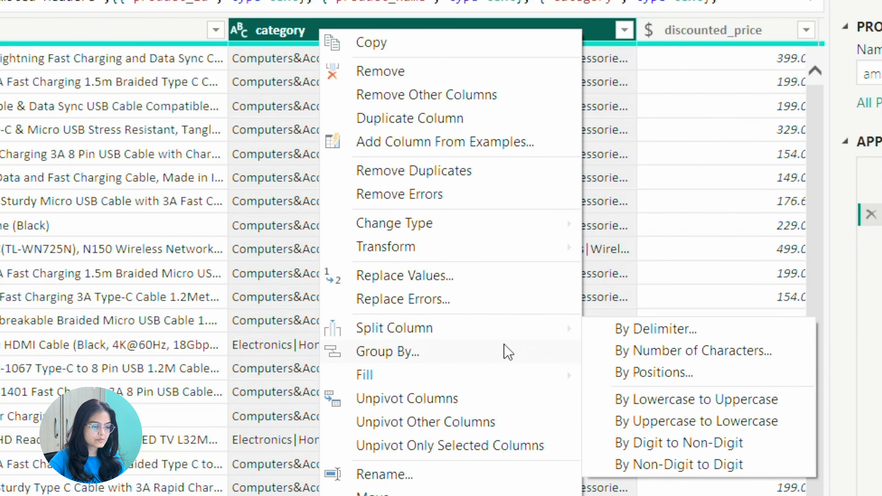
left_click(649, 330)
left_click(199, 193)
type("|")
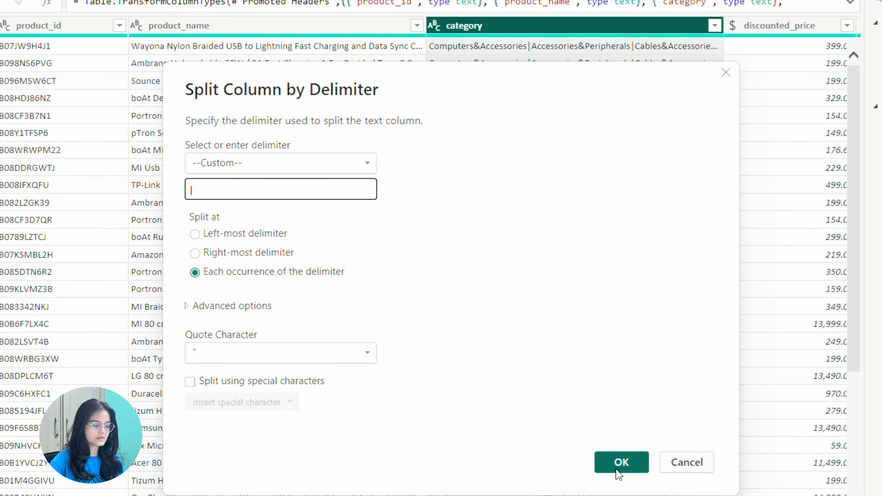
left_click(618, 472)
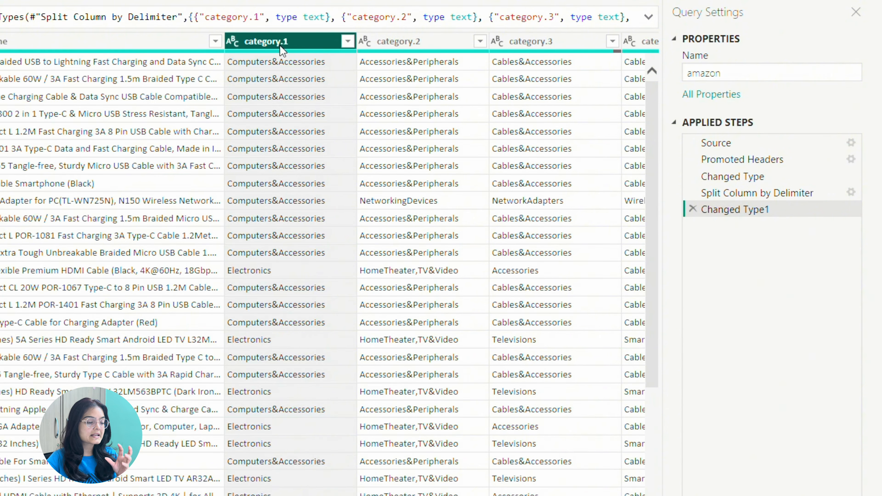
Review the split category columns and change the data type of the discounted_price column to Decimal Number.
scroll(323, 274, "right", 15)
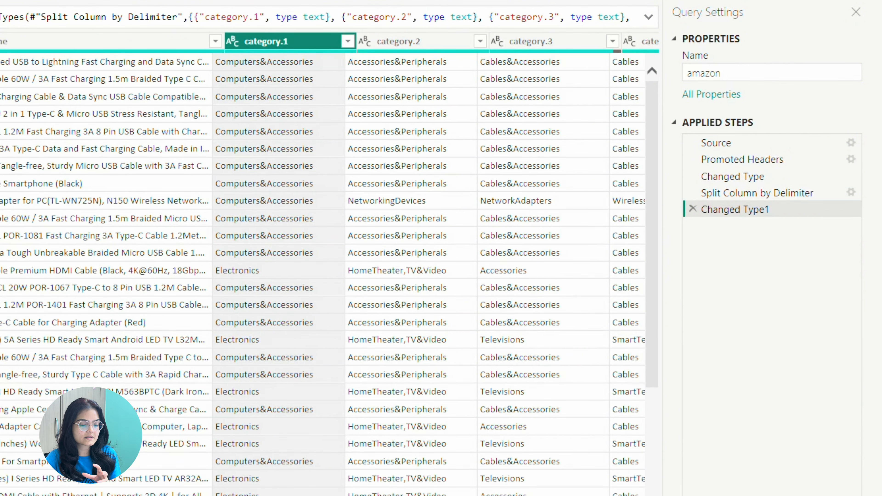
scroll(323, 275, "left", 8)
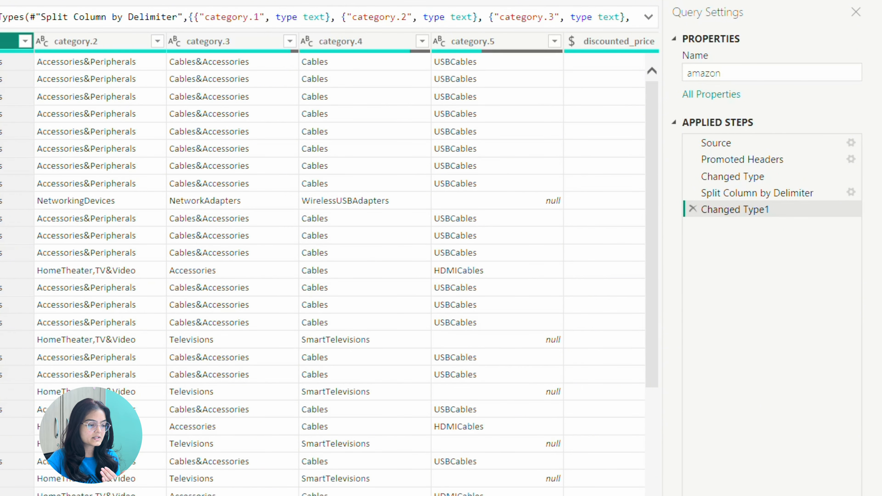
scroll(323, 274, "right", 8)
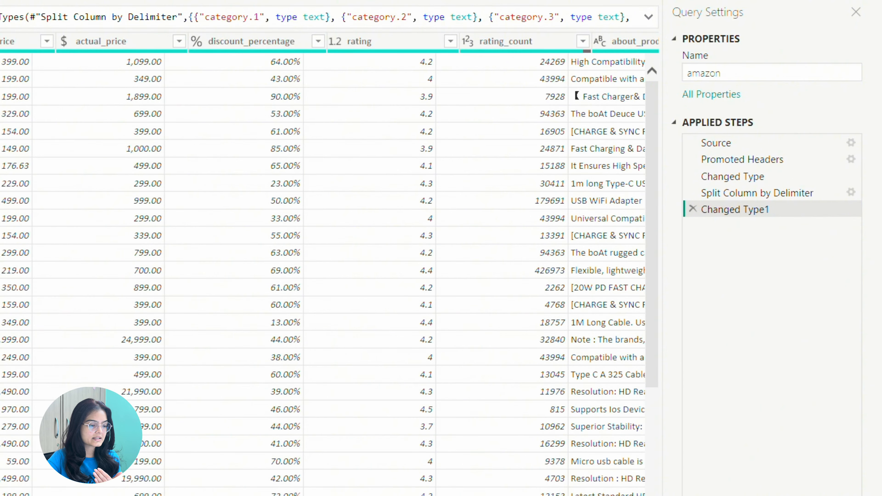
scroll(323, 275, "right", 5)
scroll(323, 275, "left", 6)
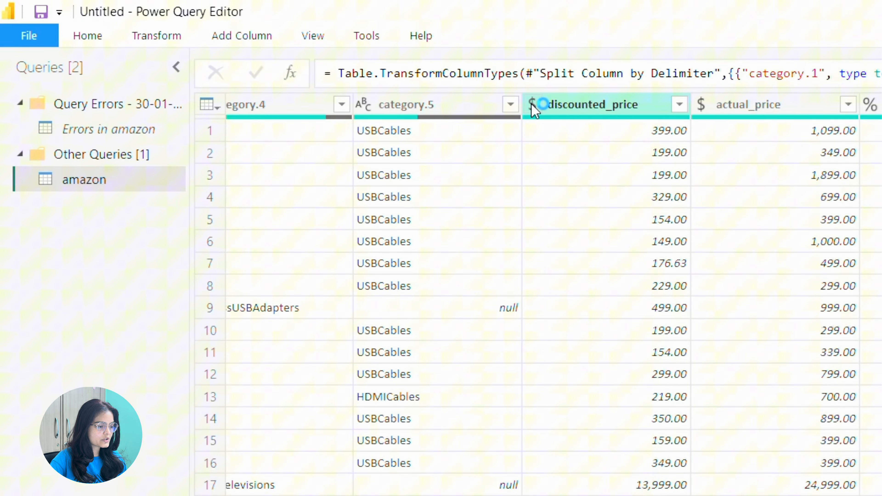
left_click(533, 105)
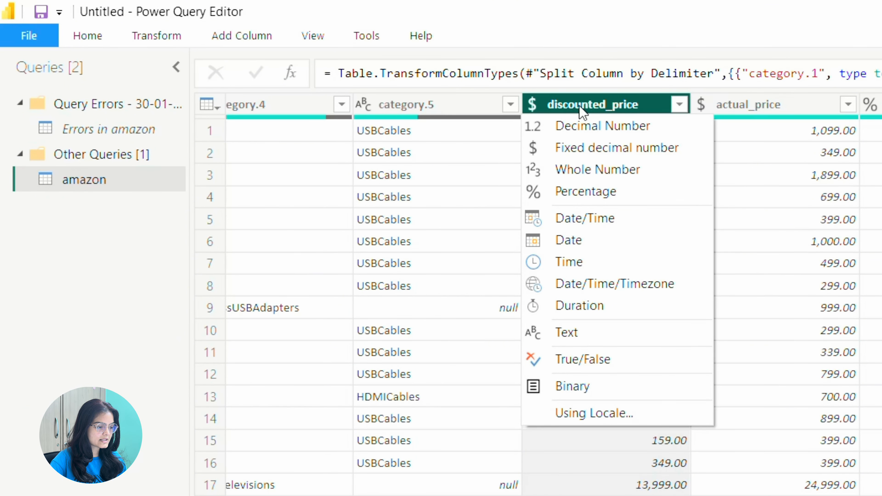
left_click(579, 124)
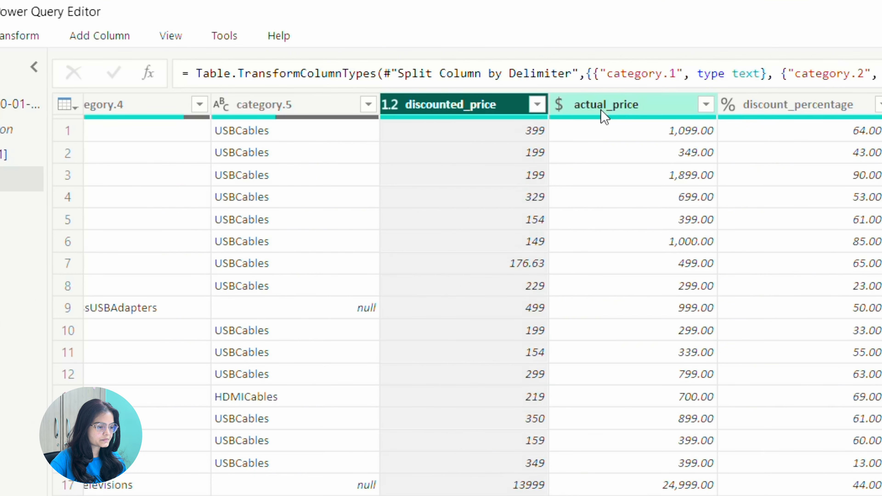
Change the data types of the actual_price and discount_percentage columns to Decimal Number.
left_click(743, 106)
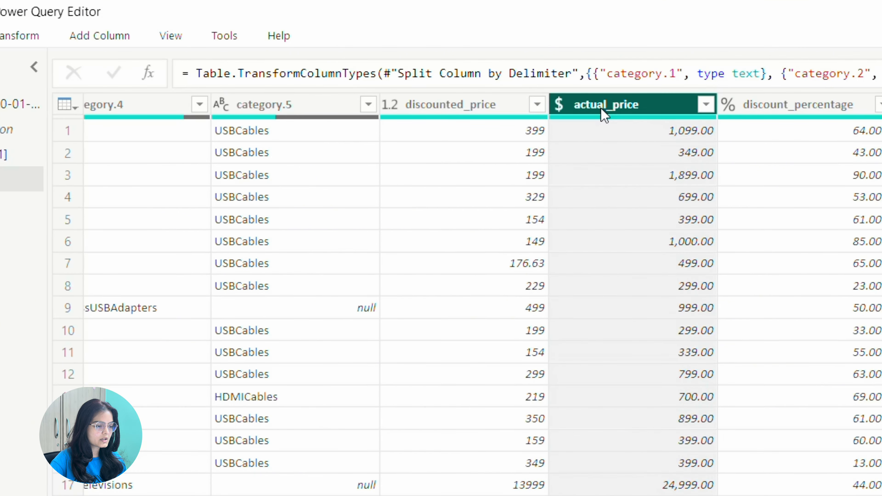
left_click_drag(600, 108, 633, 114)
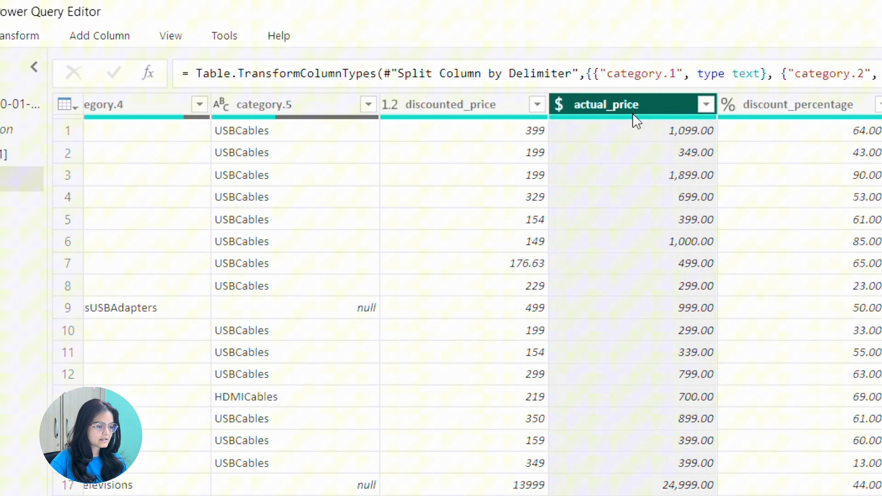
left_click(559, 104)
left_click(599, 124)
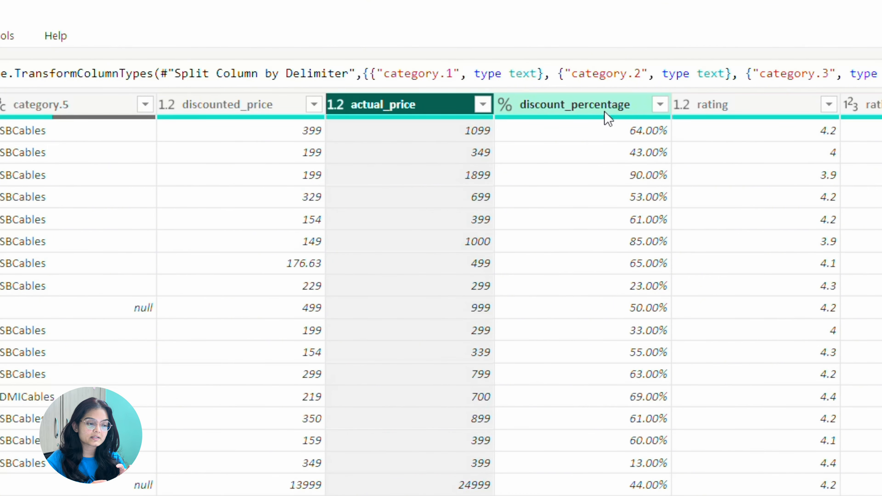
left_click(606, 112)
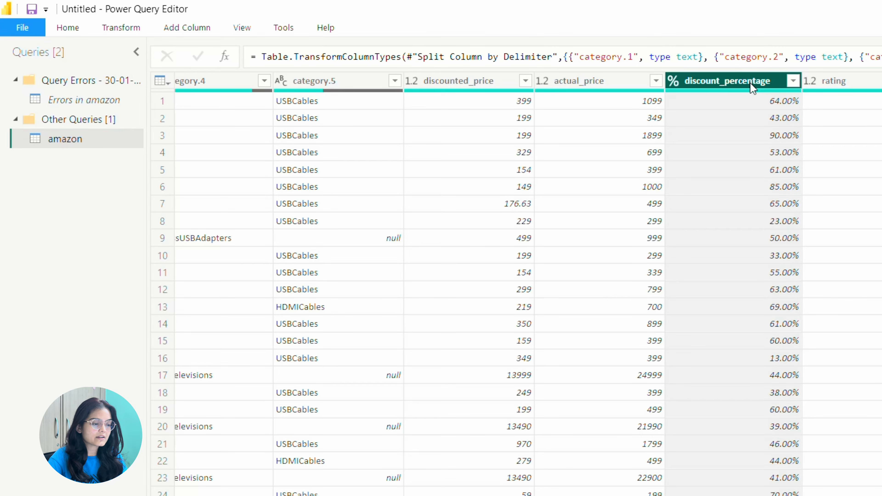
left_click(673, 82)
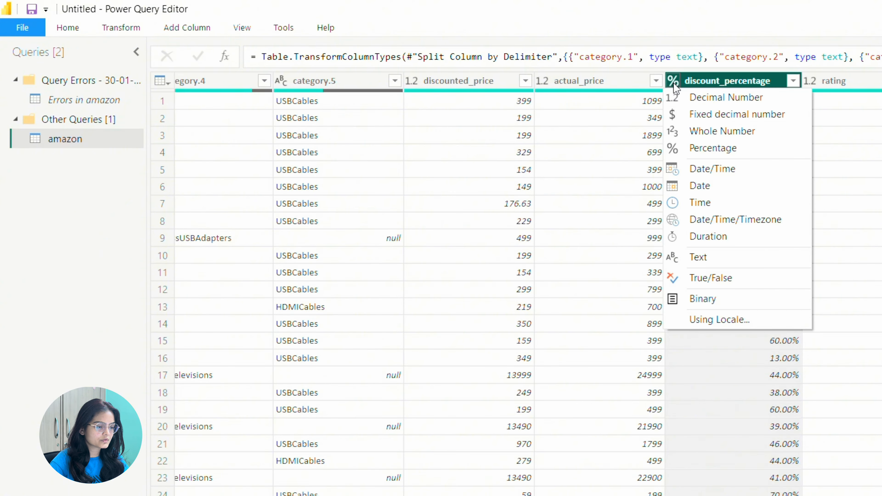
left_click(707, 99)
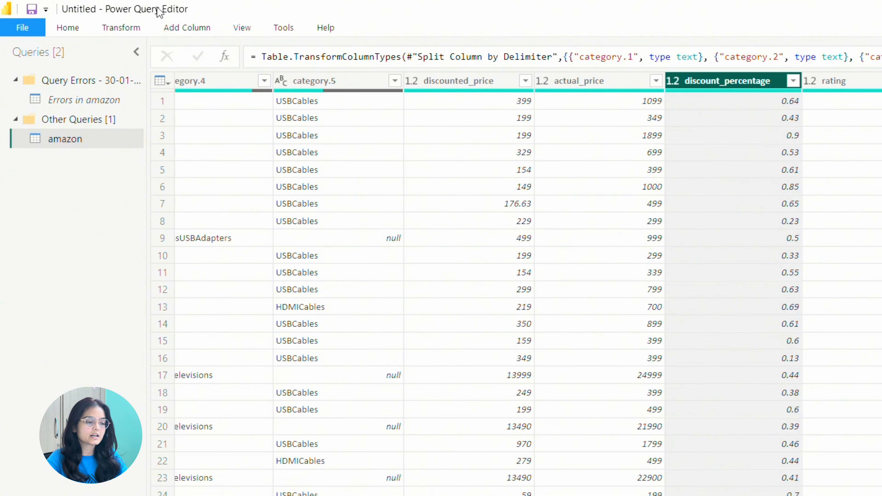
Add a custom column named Discount% with the formula [discount_percentage] * 100, and apply the query changes to the report.
left_click(190, 27)
left_click(68, 83)
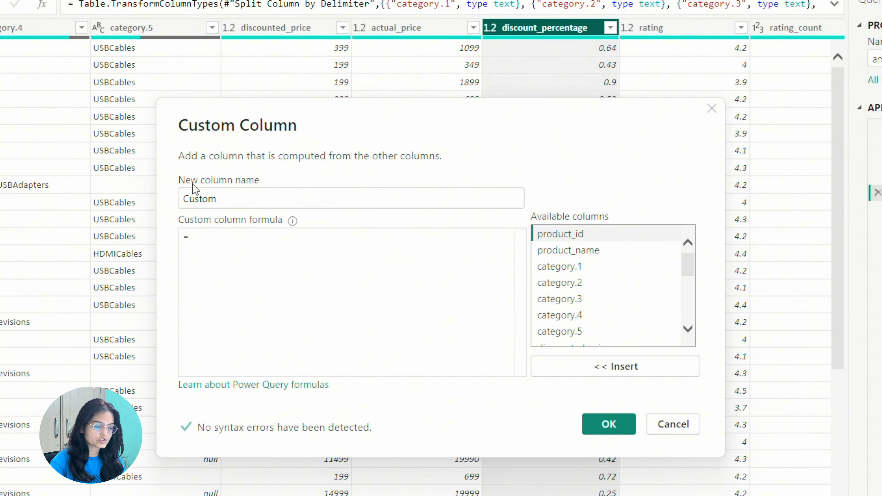
double_click(196, 203)
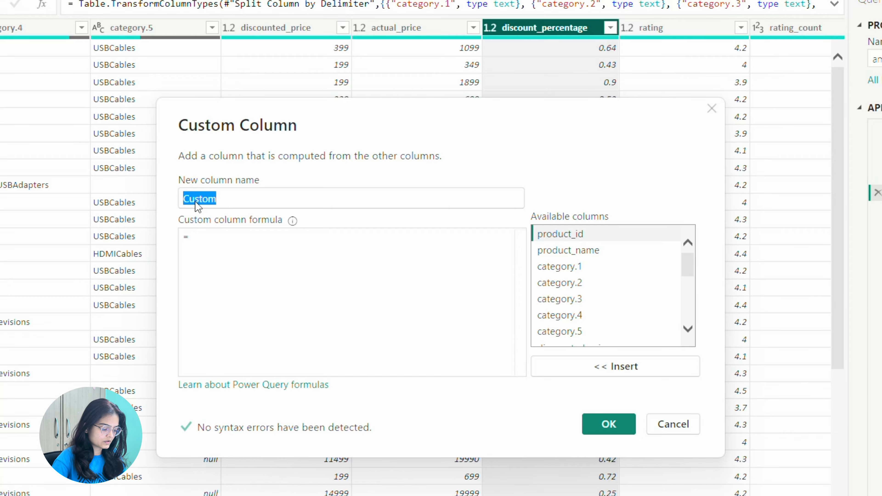
type("Discount")
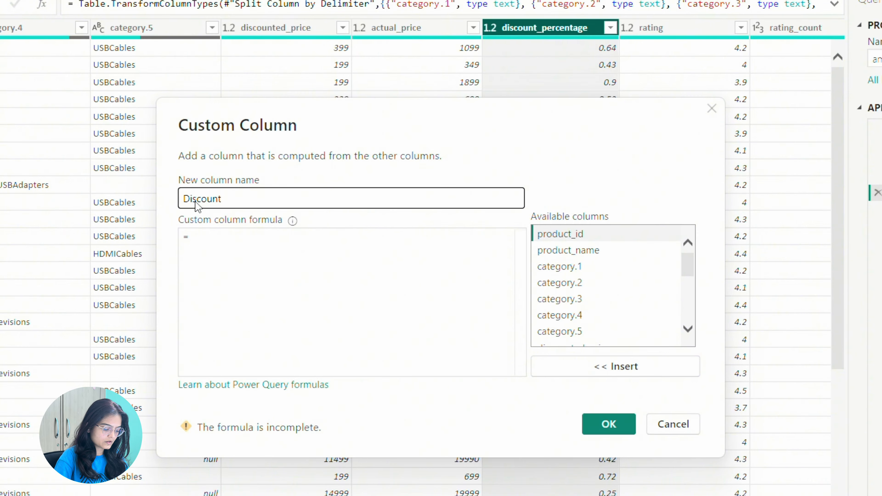
type("%")
left_click(228, 249)
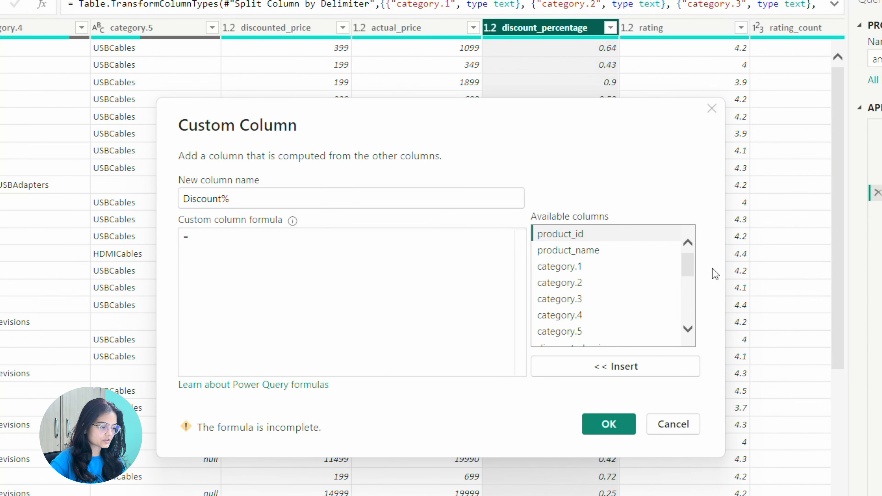
left_click_drag(687, 264, 686, 283)
left_click(599, 315)
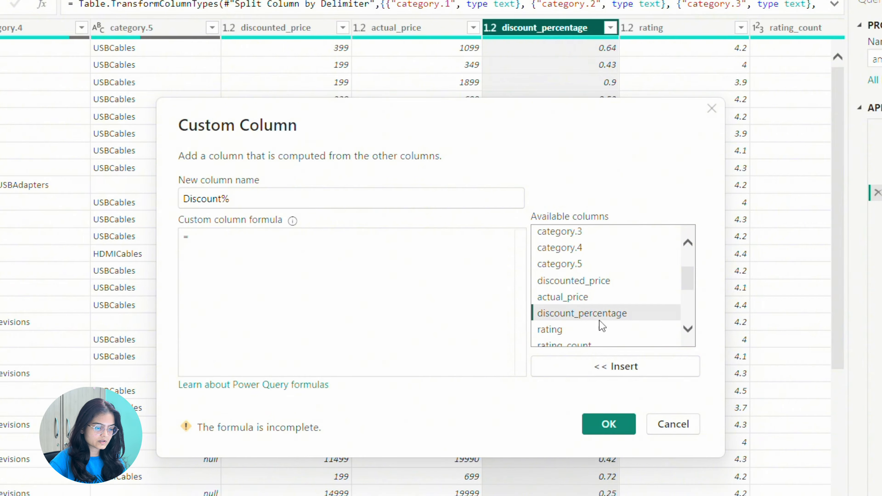
left_click(585, 367)
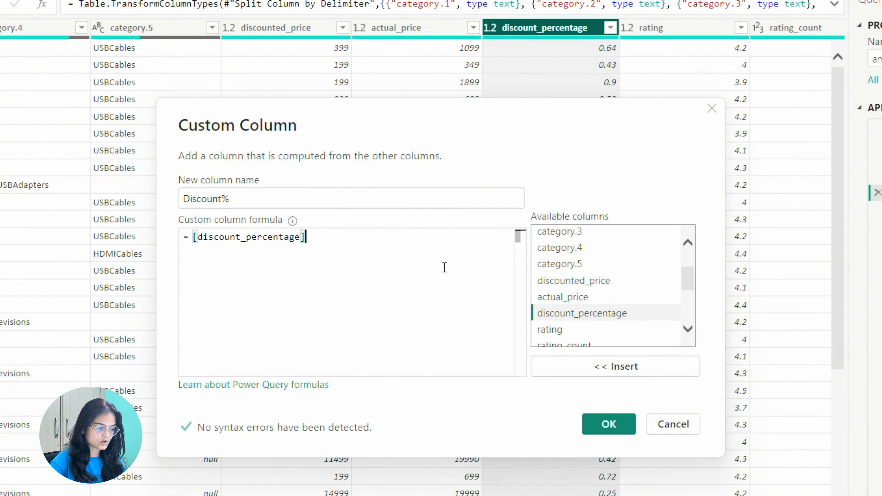
type("* 100")
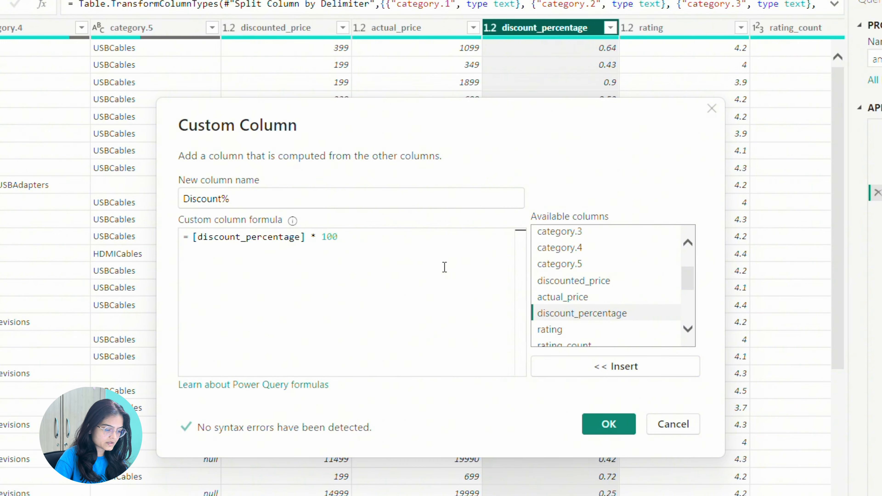
left_click(607, 424)
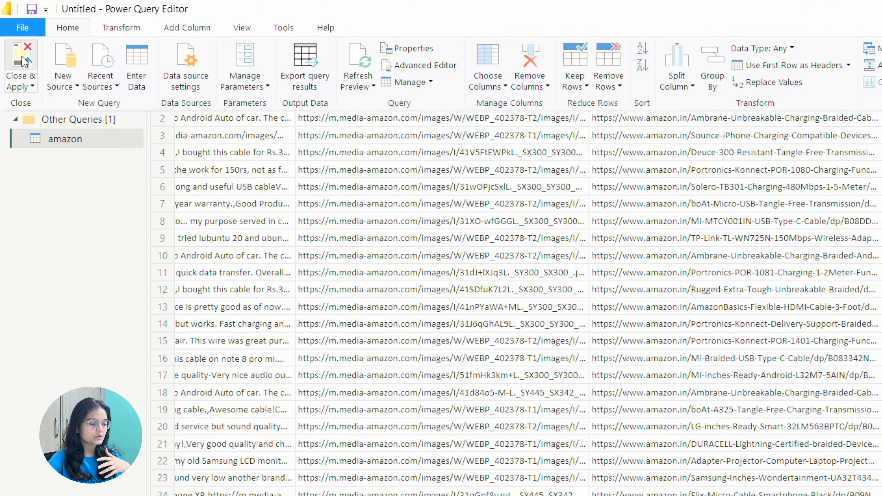
left_click(22, 56)
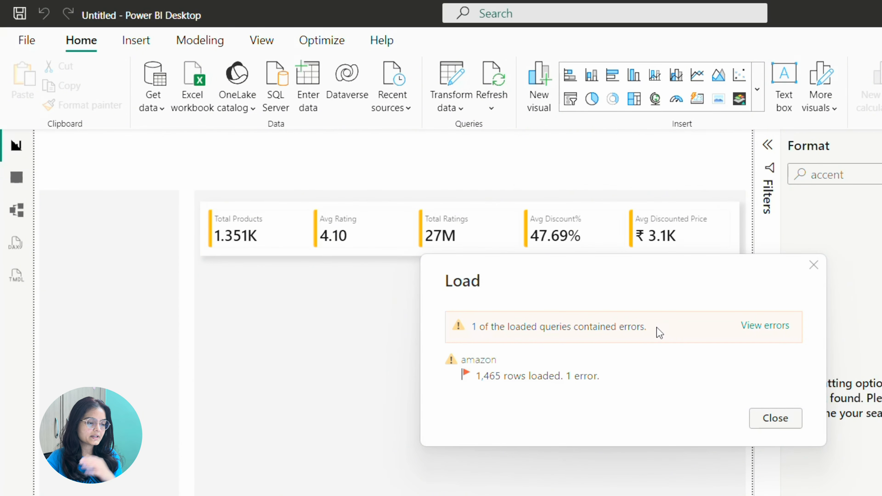
Open the load errors, delete the Reordered Columns and Kept Errors steps from the Errors in amazon (2) query, and apply the changes.
left_click(768, 328)
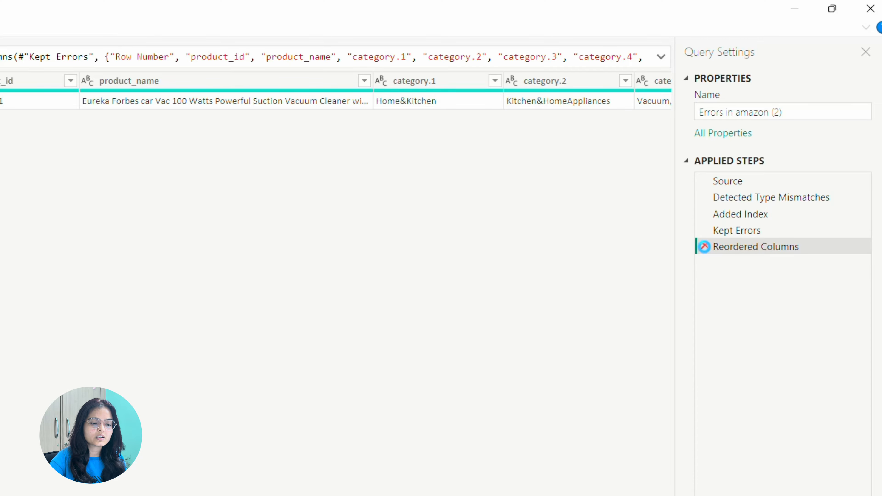
left_click(705, 247)
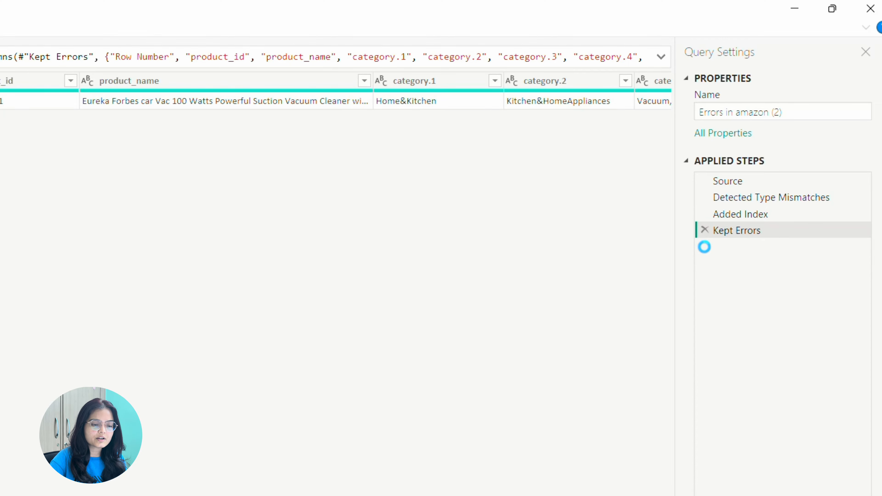
left_click(705, 229)
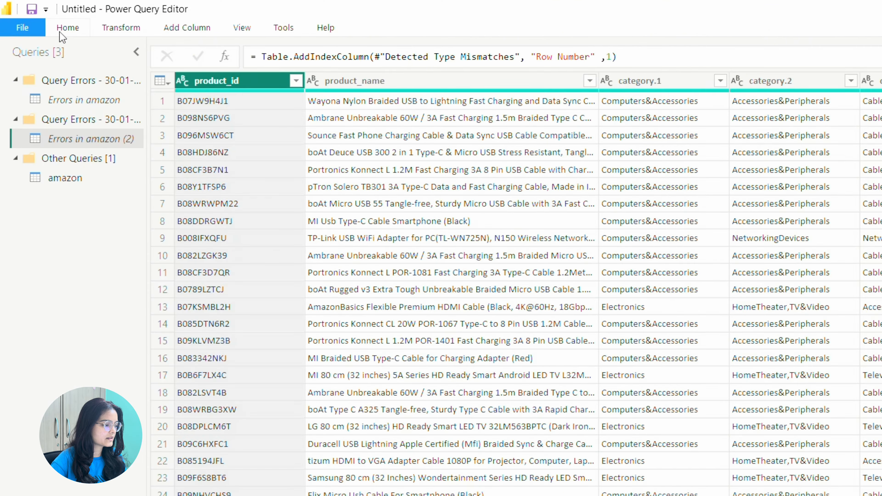
left_click(69, 25)
left_click(19, 56)
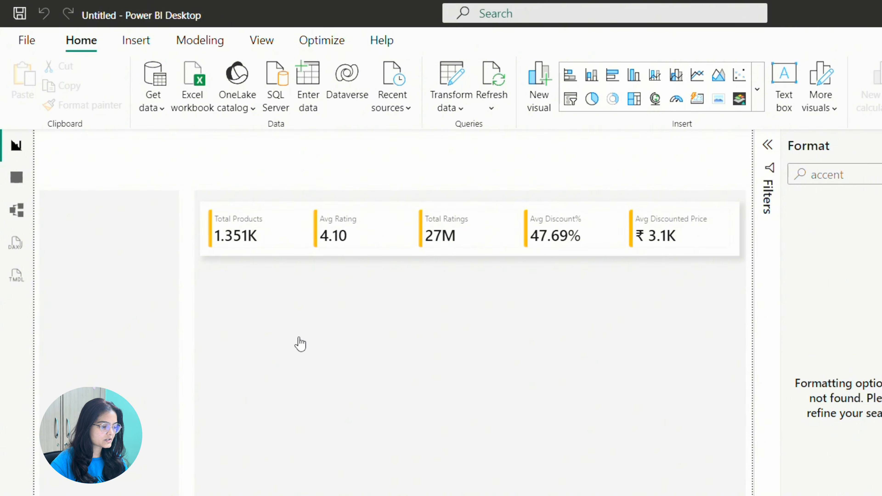
Place an enlarged stacked bar chart below the first KPI cards on the grey panel and assign category.1 to its Y-axis.
left_click(732, 170)
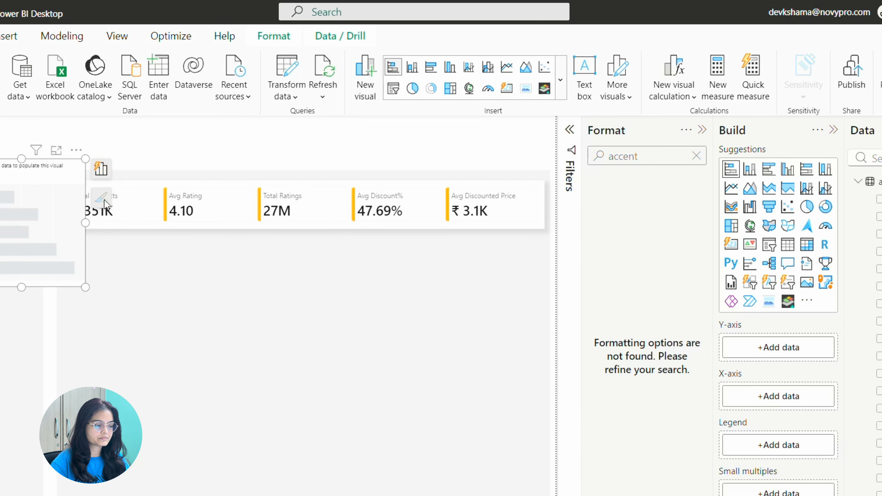
left_click_drag(30, 193, 113, 278)
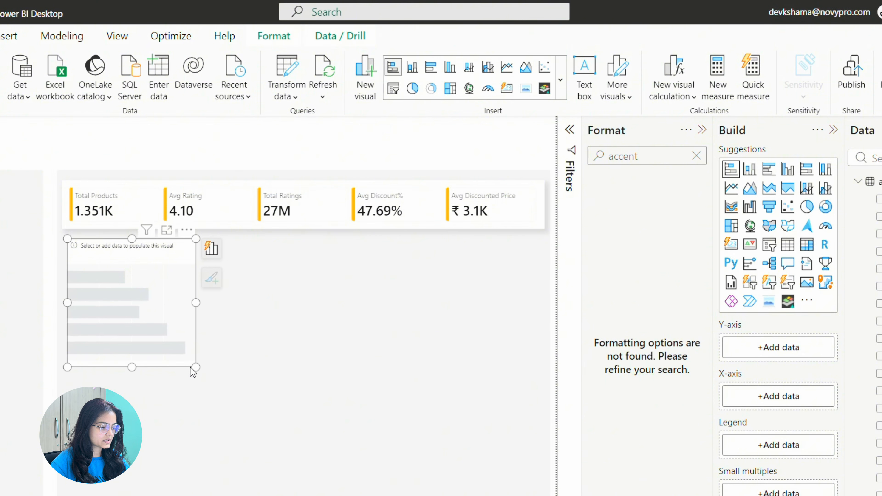
left_click_drag(195, 366, 281, 392)
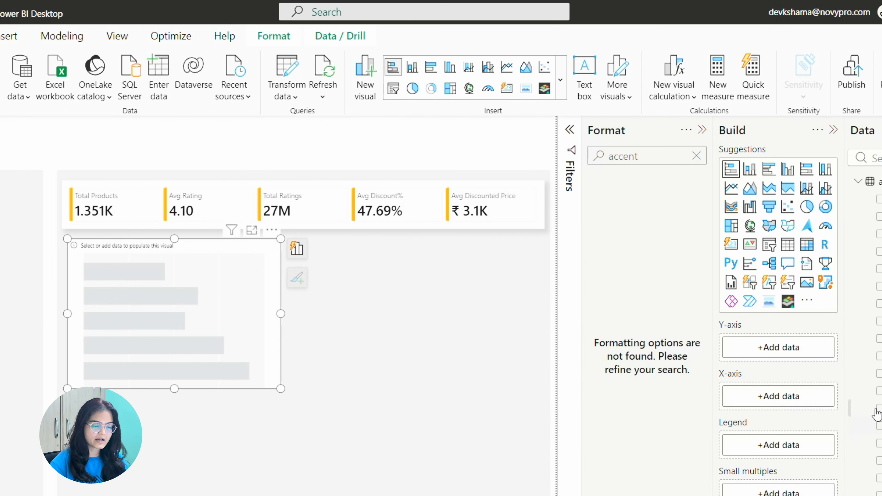
left_click_drag(806, 234, 661, 351)
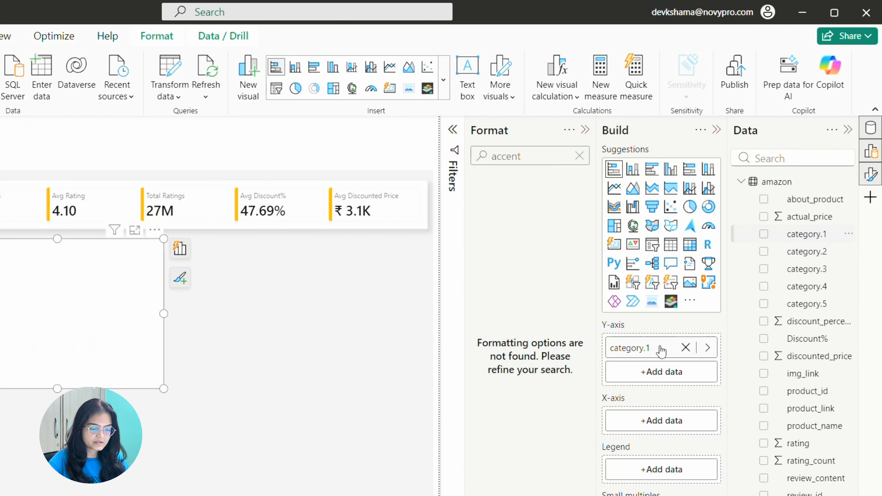
Assign rating to the bar chart's X-axis and aggregate it as Average.
scroll(641, 381, "down", 1)
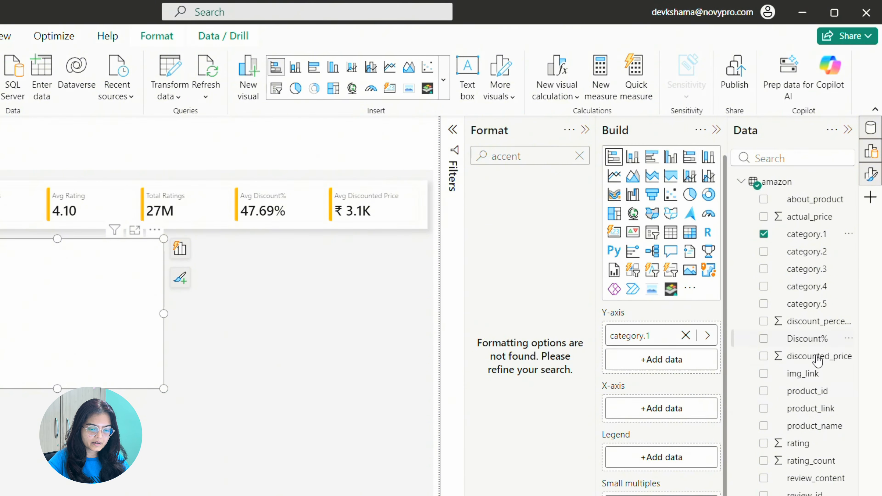
left_click_drag(806, 444, 646, 410)
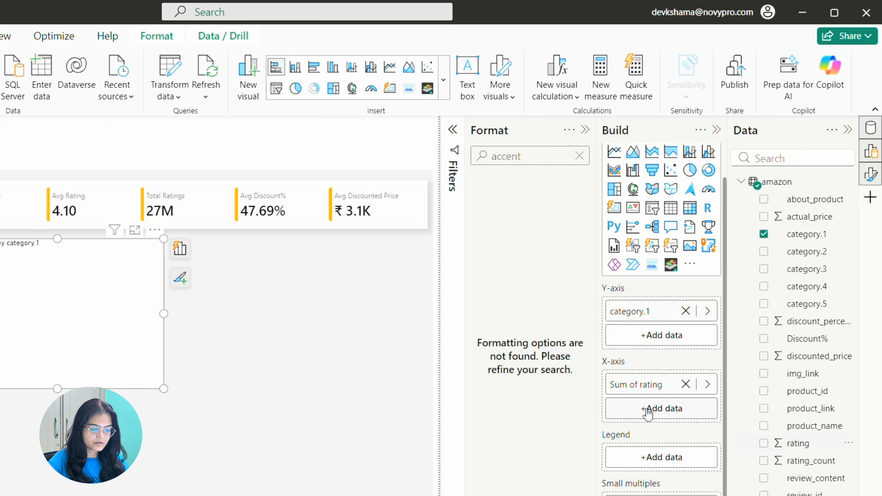
right_click(640, 386)
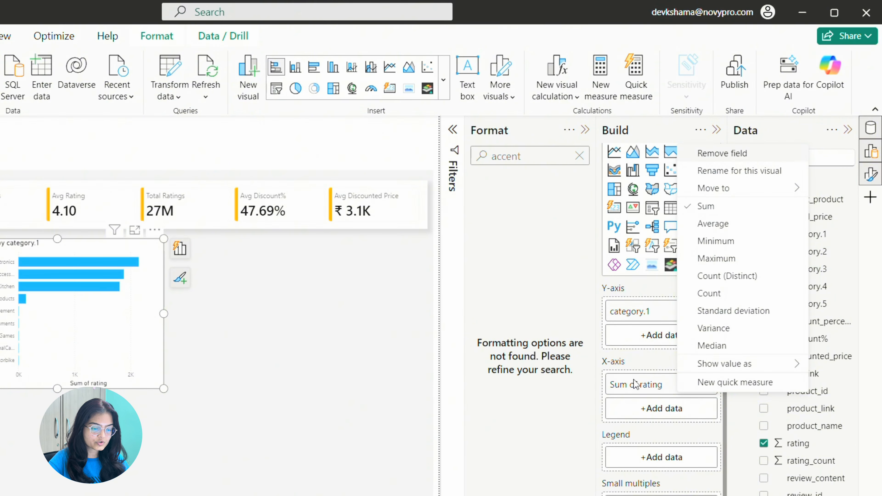
left_click(707, 225)
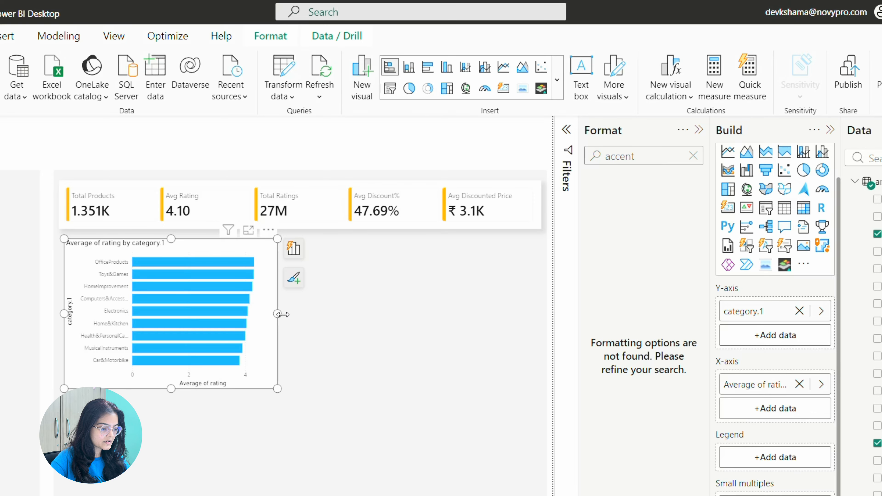
Add a stacked column chart beside the bar chart, below the KPI cards, and enlarge it to match the bar chart's height.
left_click(504, 285)
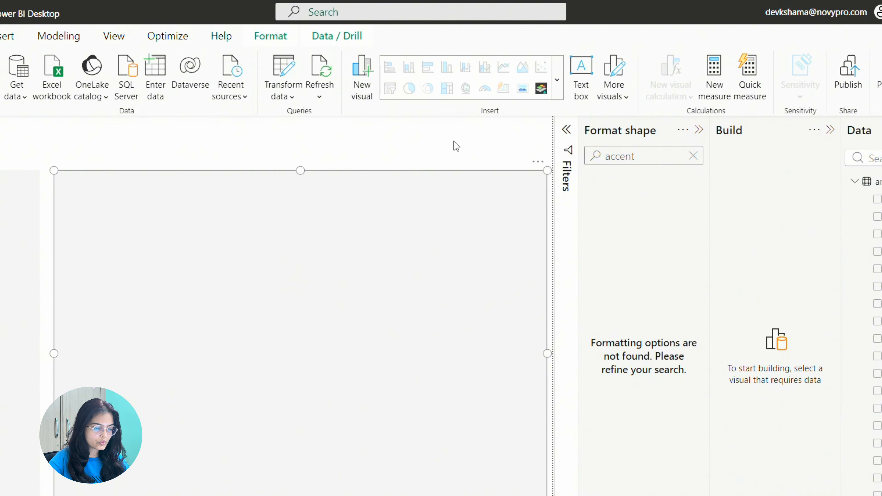
left_click(465, 147)
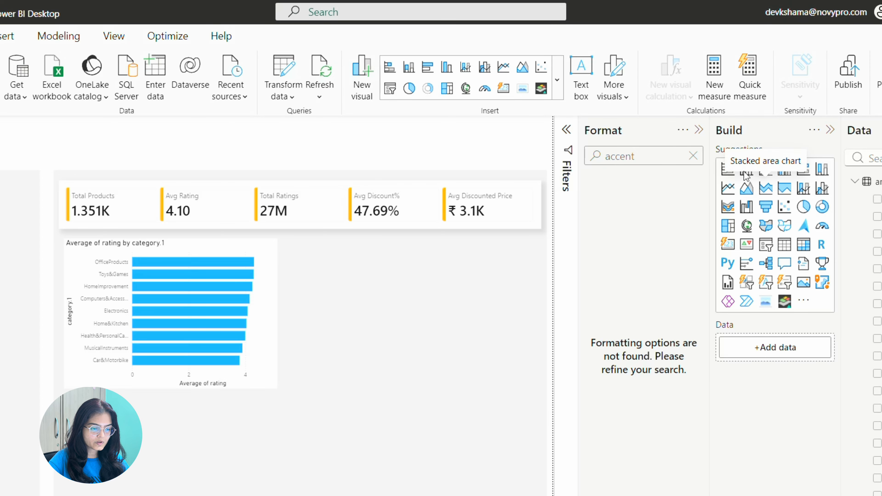
left_click(747, 173)
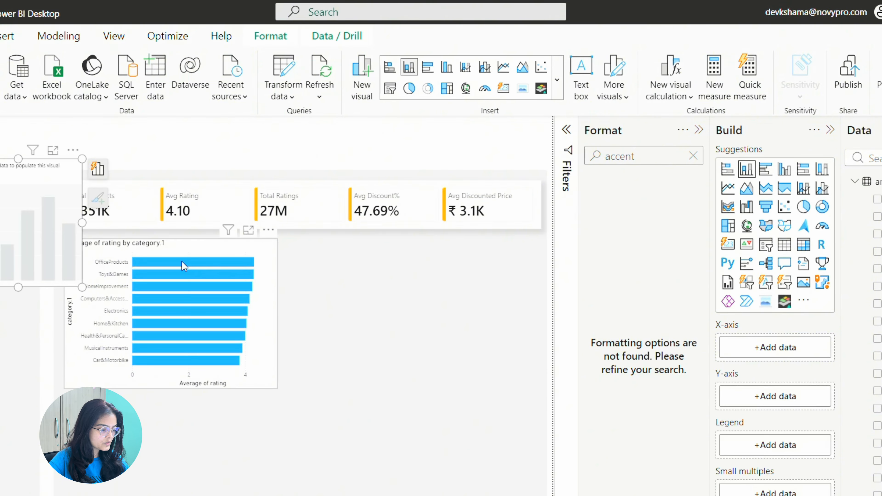
left_click_drag(311, 235, 416, 262)
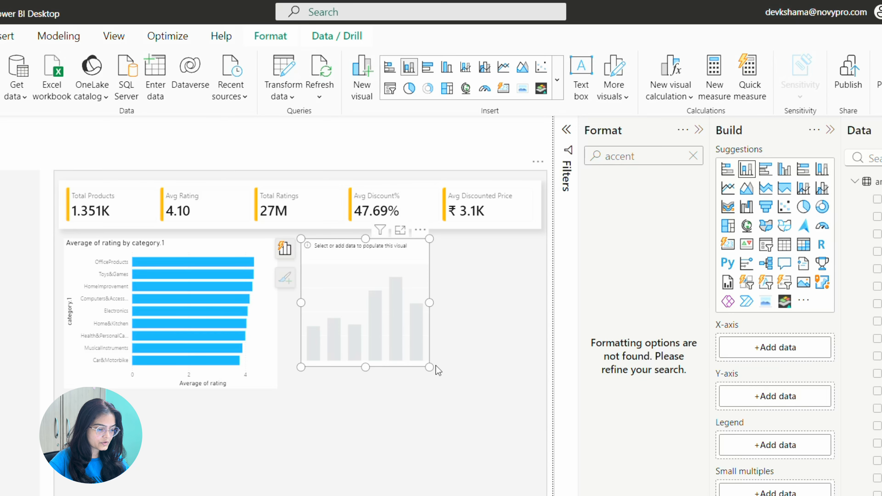
left_click_drag(436, 366, 518, 386)
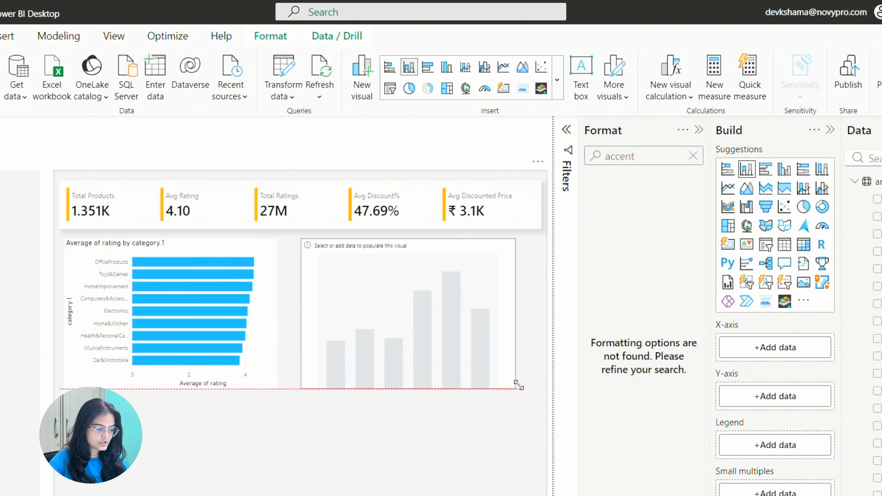
Assign rating_count to the column chart's Y-axis and category.1 to its X-axis.
left_click_drag(802, 465, 639, 400)
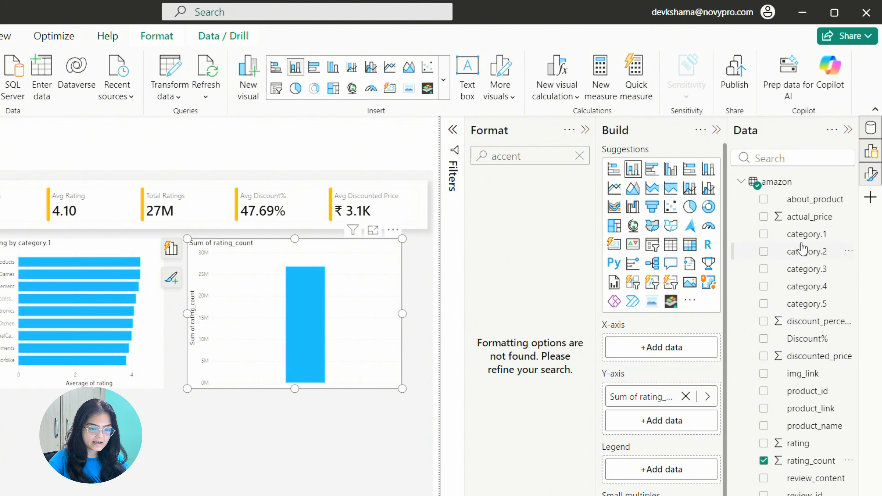
left_click_drag(805, 235, 649, 349)
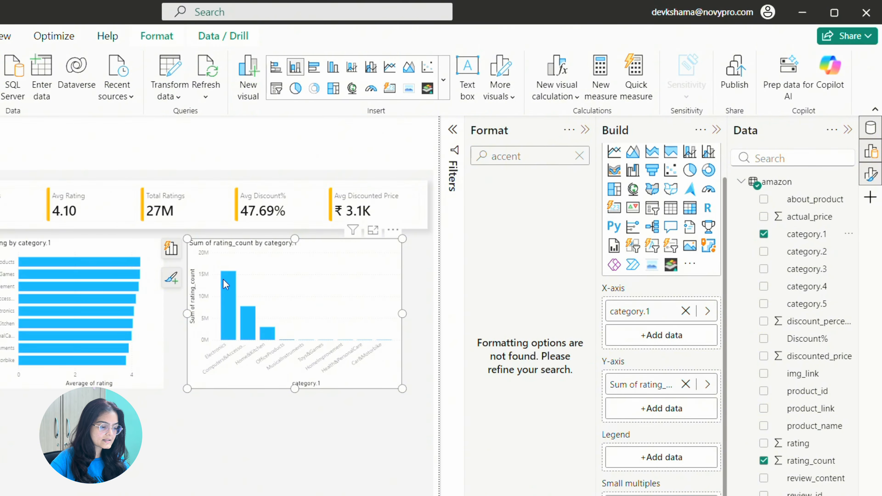
mouse_move(227, 282)
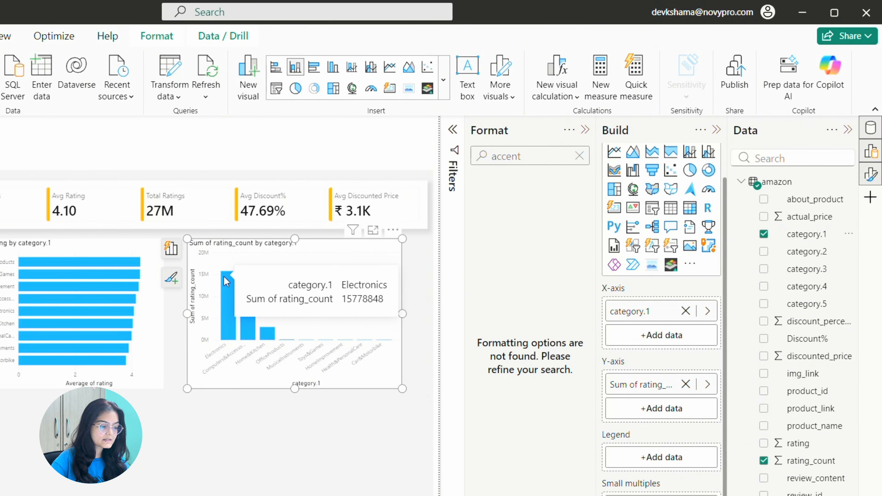
Set the bar colour of the average rating chart to the amber used for the KPI card accents.
left_click(118, 263)
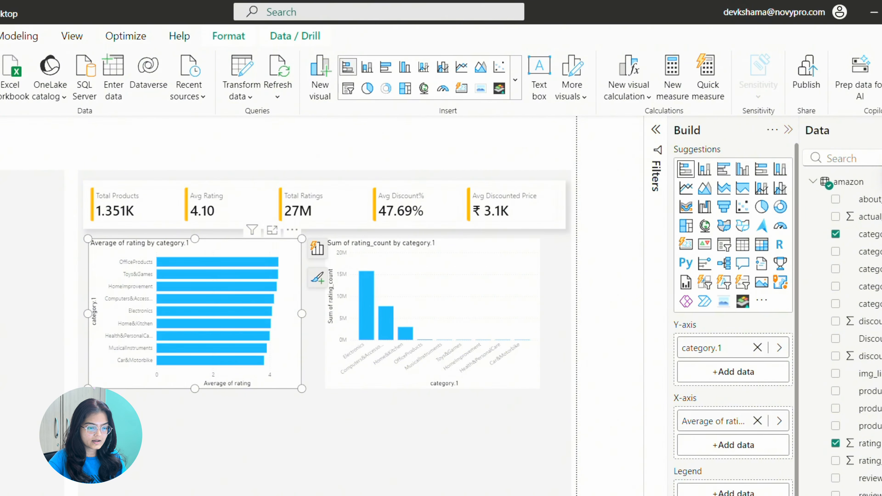
left_click(570, 457)
scroll(563, 388, "down", 4)
left_click(577, 304)
left_click(567, 240)
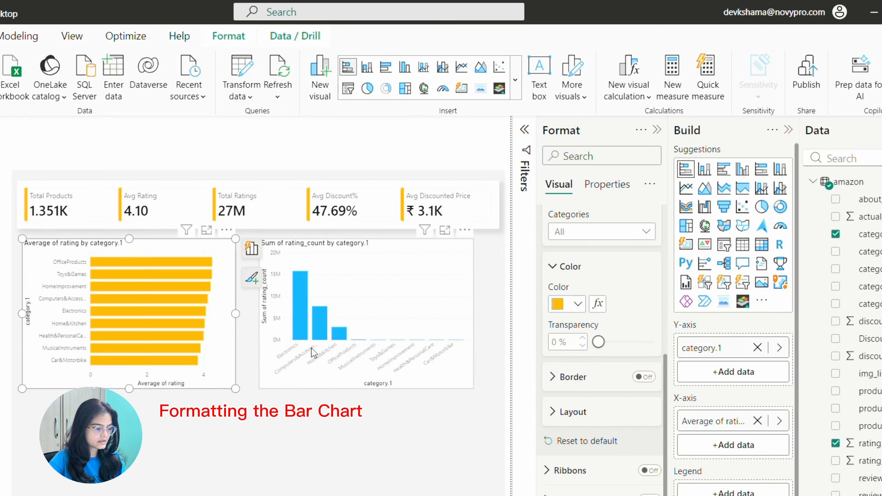
Turn on data labels for the bar chart and turn off its Y-axis and X-axis titles.
scroll(605, 410, "down", 1)
left_click(645, 437)
scroll(599, 400, "up", 8)
left_click(570, 229)
left_click(644, 454)
scroll(625, 417, "down", 3)
left_click(590, 417)
scroll(638, 366, "down", 6)
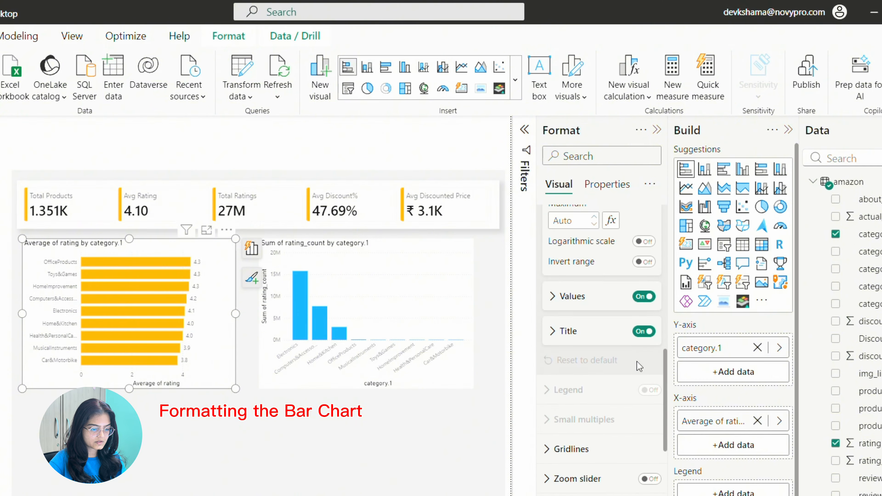
left_click(644, 331)
Change the bar chart's title to "Average Rating by Category" and make it bold.
scroll(608, 397, "up", 7)
scroll(609, 396, "up", 5)
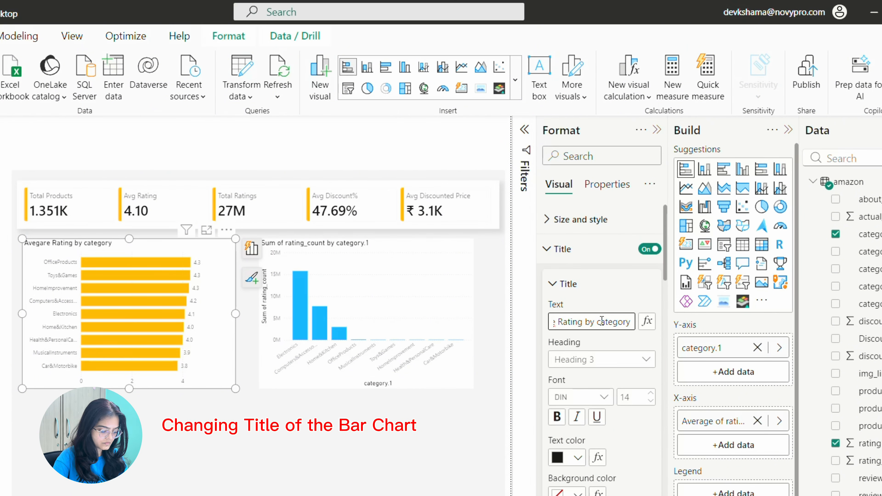
left_click(602, 321)
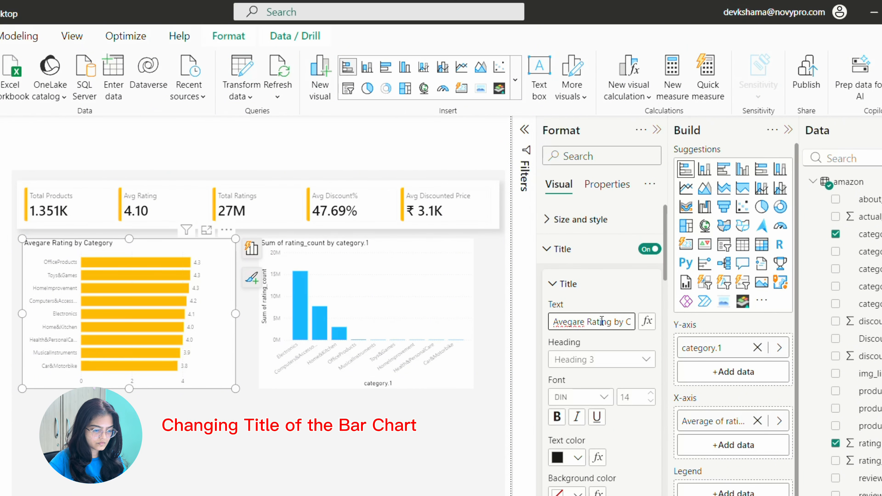
key("BackSpace")
key("BackSpace")
key("BackSpace")
key("BackSpace")
type("rage")
left_click(557, 417)
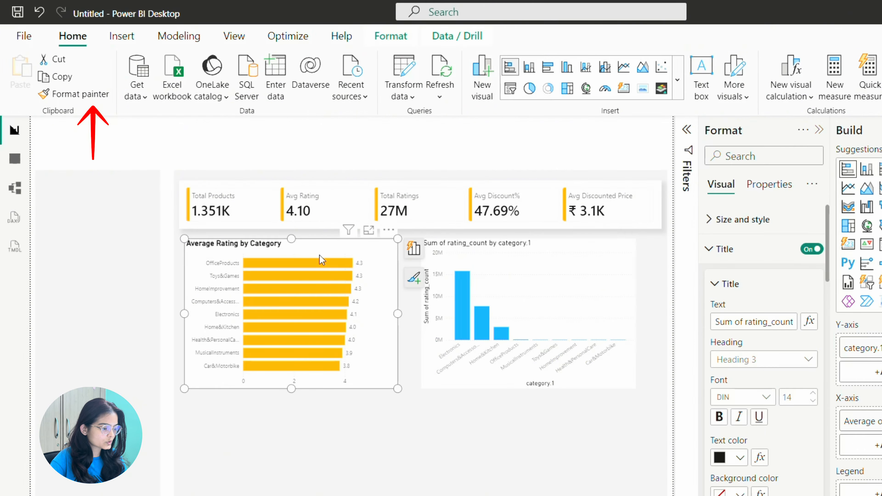
Copy the bar chart's formatting to the column chart with Format painter, then widen the column chart to the KPI cards' outer edge.
left_click(80, 94)
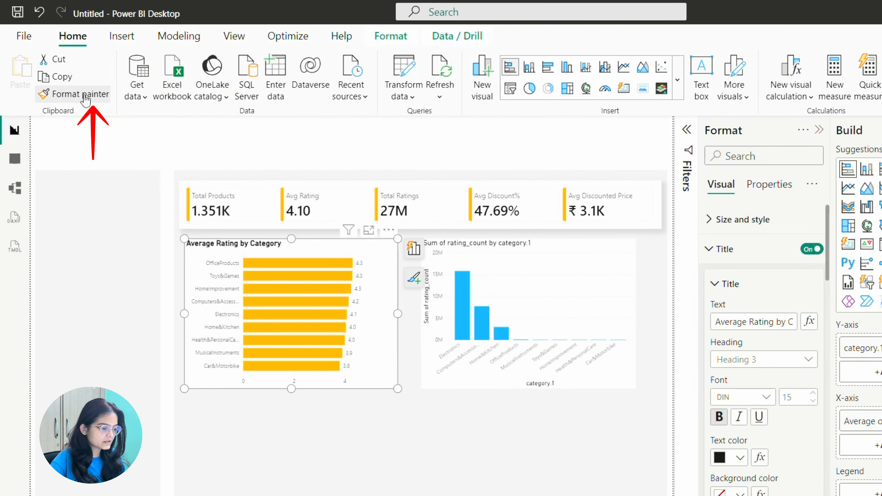
left_click(526, 255)
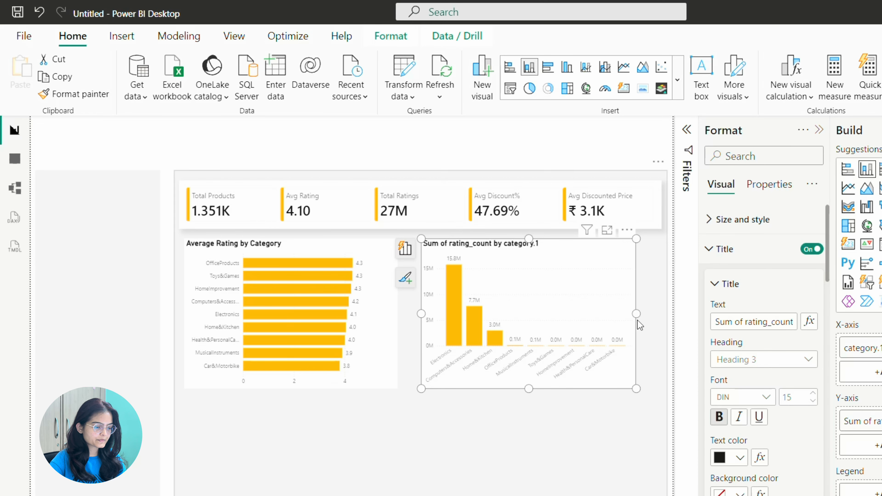
left_click_drag(636, 314, 659, 320)
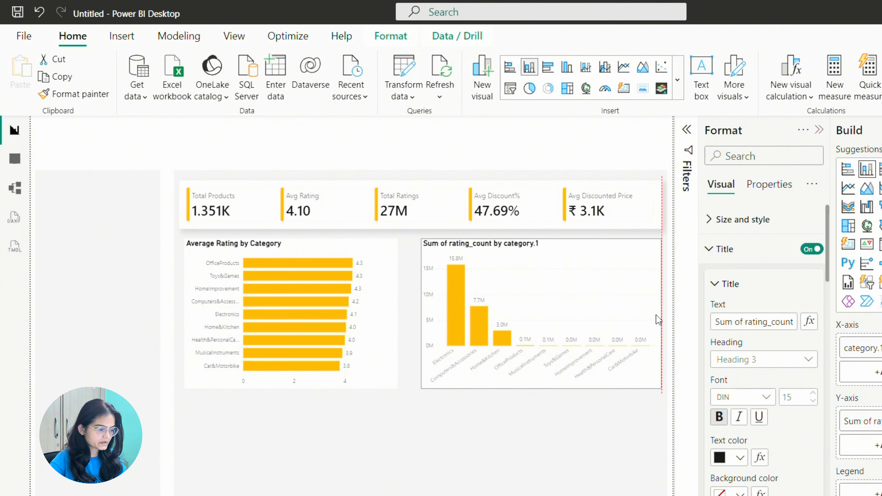
Widen the bar chart towards the column chart, leaving a narrow gap between the two.
left_click(328, 244)
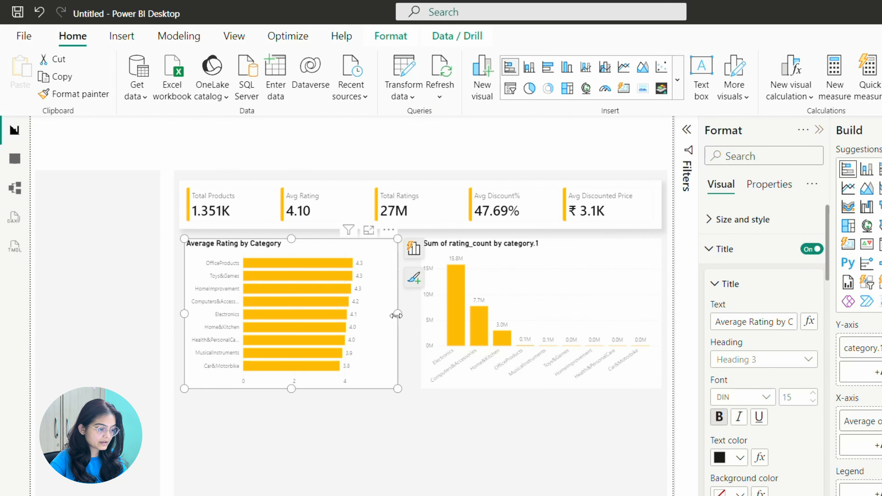
left_click_drag(396, 316, 416, 316)
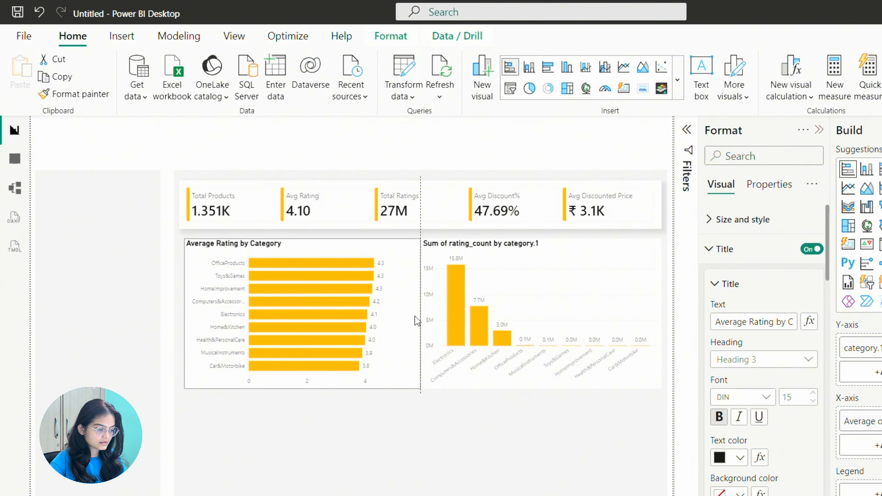
left_click(415, 317)
Find the background setting of the bar chart and turn the background off.
left_click(412, 256)
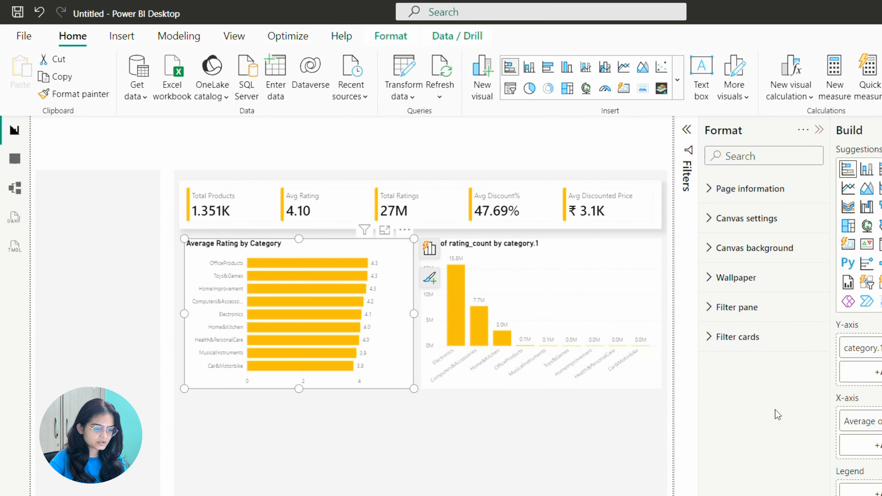
scroll(758, 417, "down", 5)
scroll(752, 444, "down", 10)
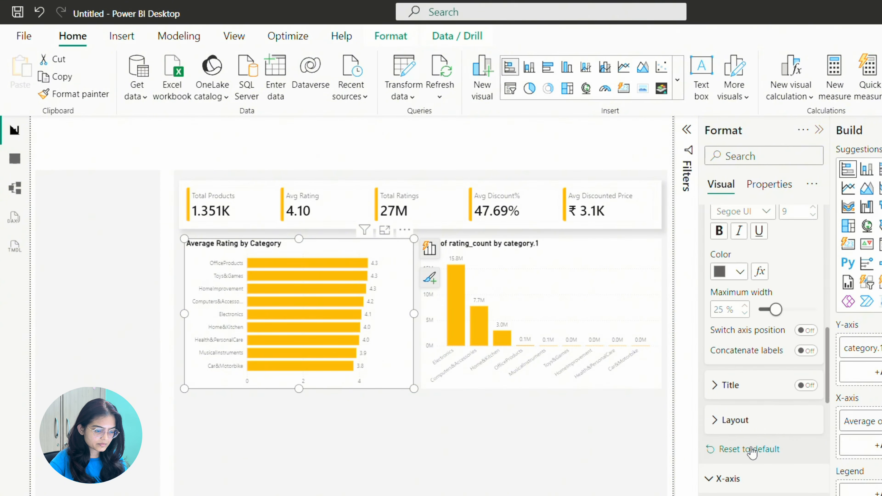
left_click(728, 154)
type("back")
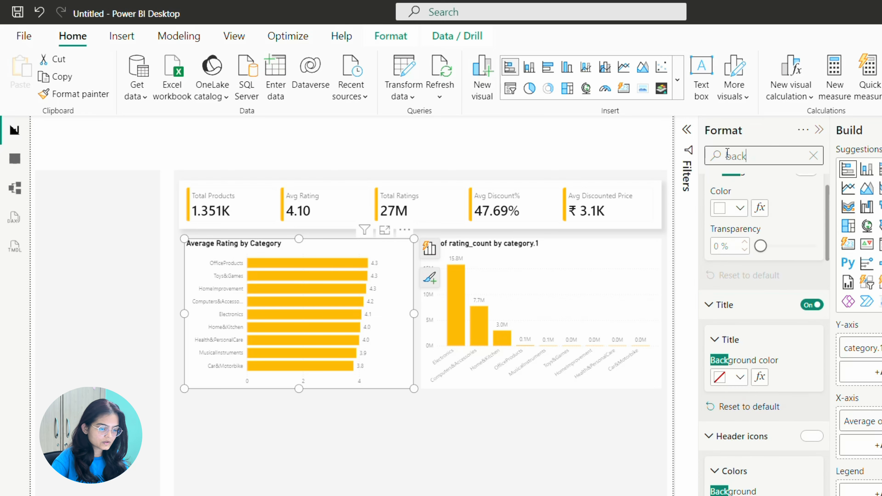
scroll(768, 420, "down", 5)
scroll(770, 426, "up", 5)
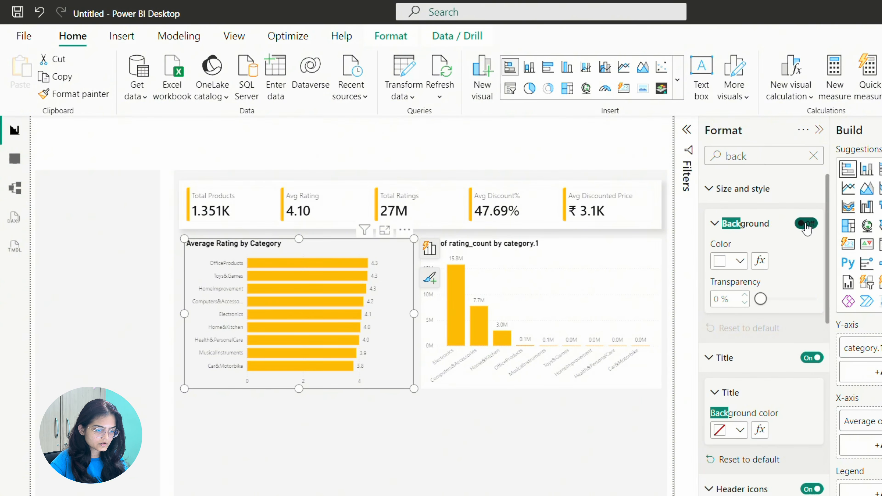
left_click(802, 224)
Find the bar chart's shadow setting and apply a black shadow.
double_click(740, 156)
key("BackSpace")
type("s")
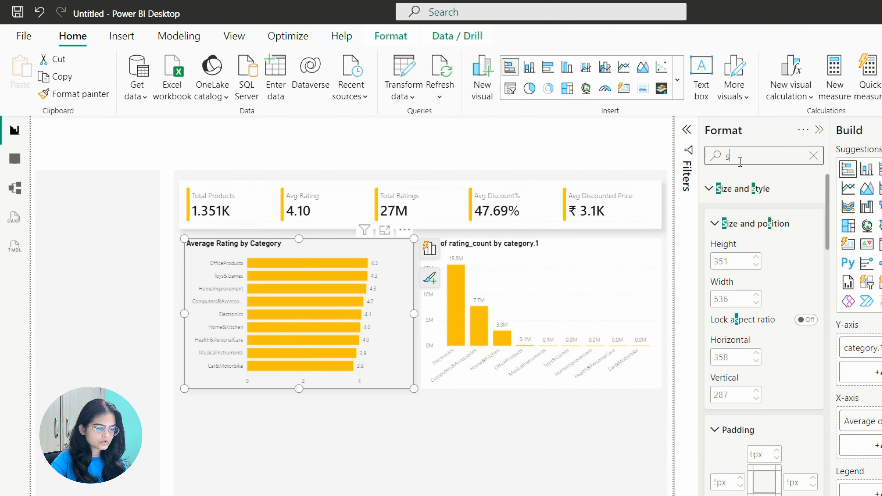
type("hadog")
key("BackSpace")
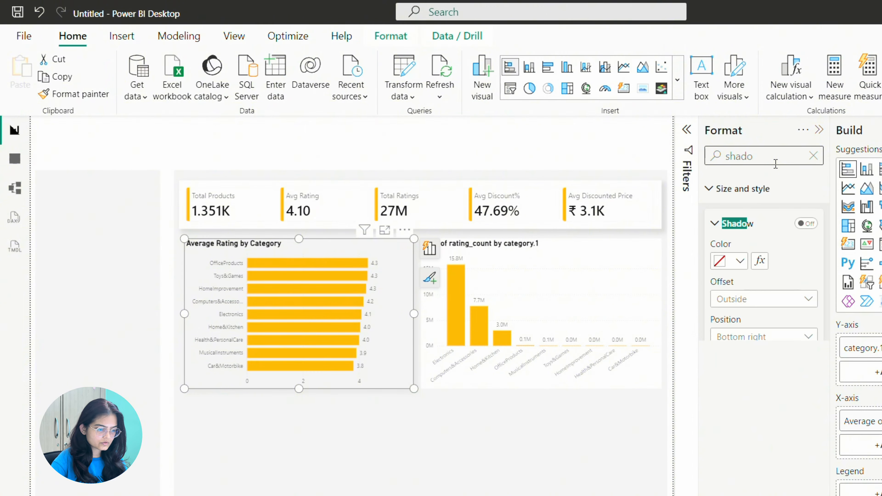
left_click(740, 262)
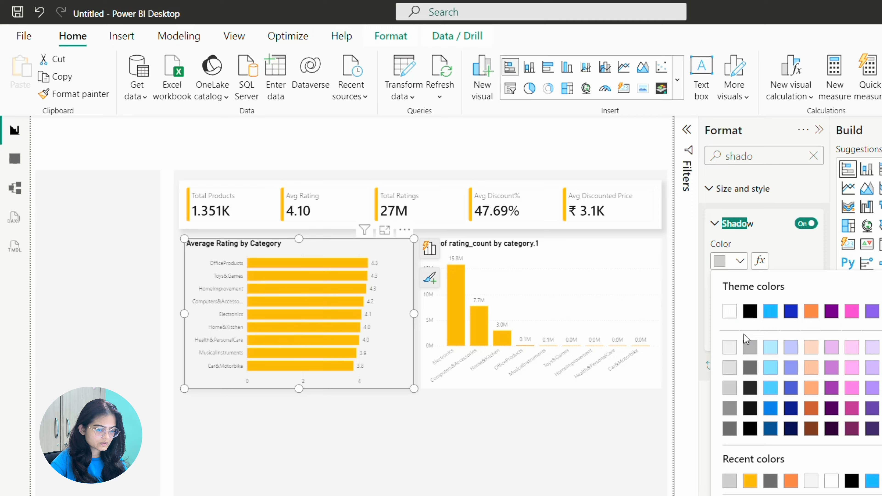
left_click(753, 311)
left_click(505, 168)
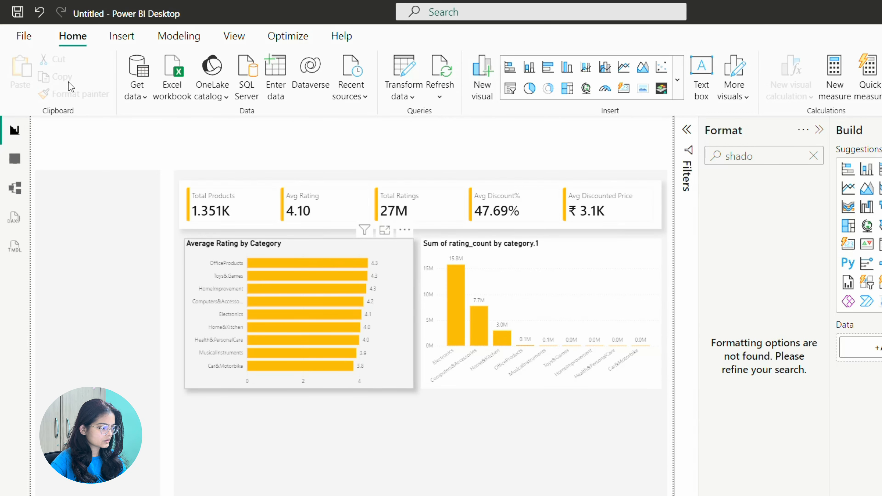
Copy the bar chart's background and shadow formatting to the column chart with Format painter.
left_click(69, 94)
left_click(565, 250)
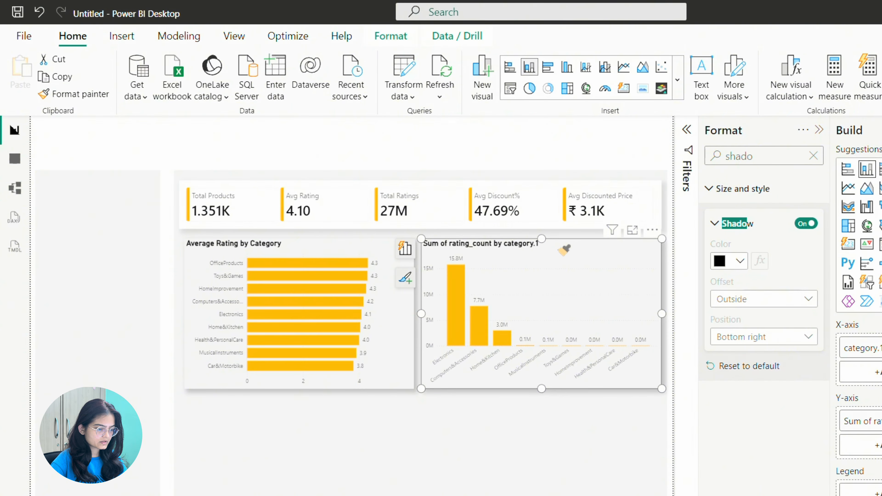
left_click(463, 145)
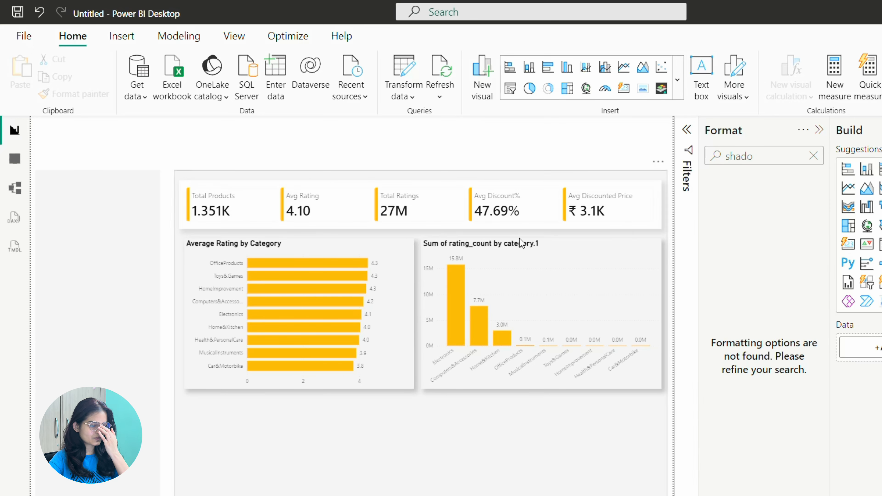
Change the column chart's title text to "Total Ratings by Category".
left_click(566, 251)
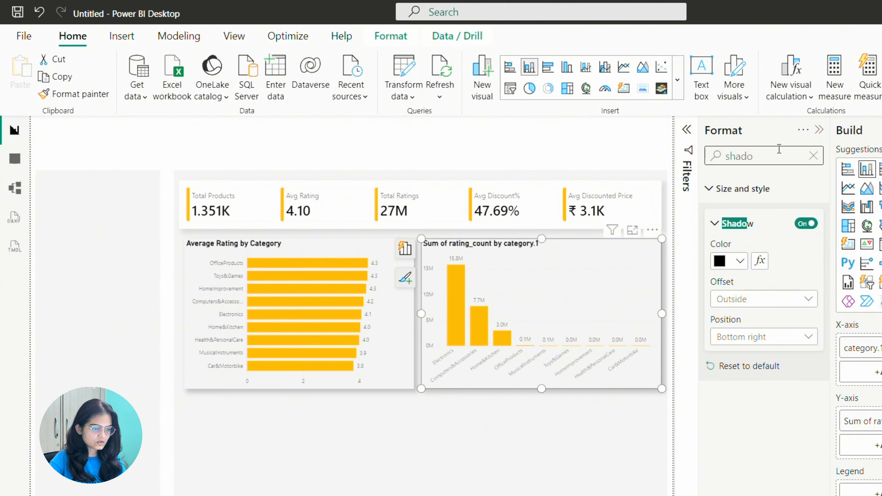
left_click(813, 156)
triple_click(739, 323)
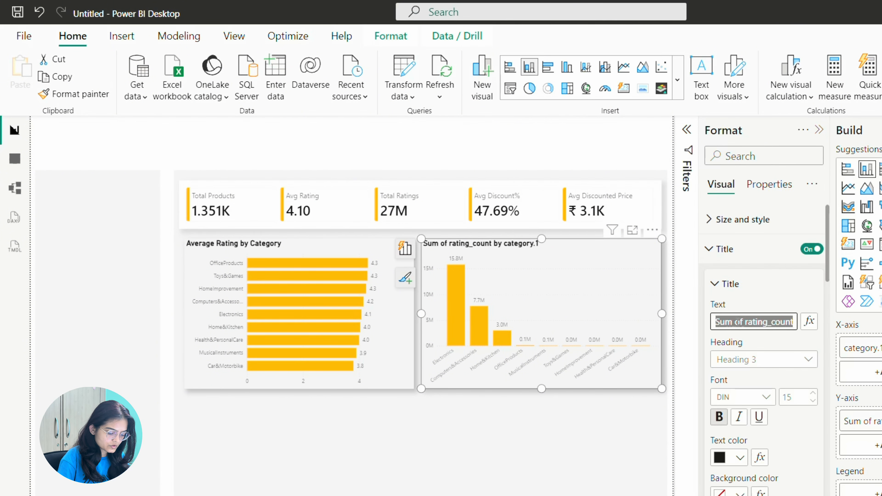
type("Total R")
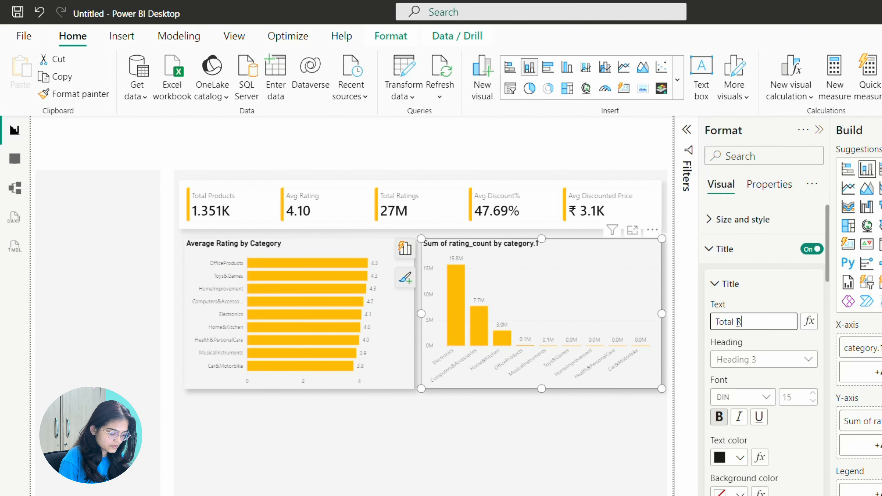
type("atings by C")
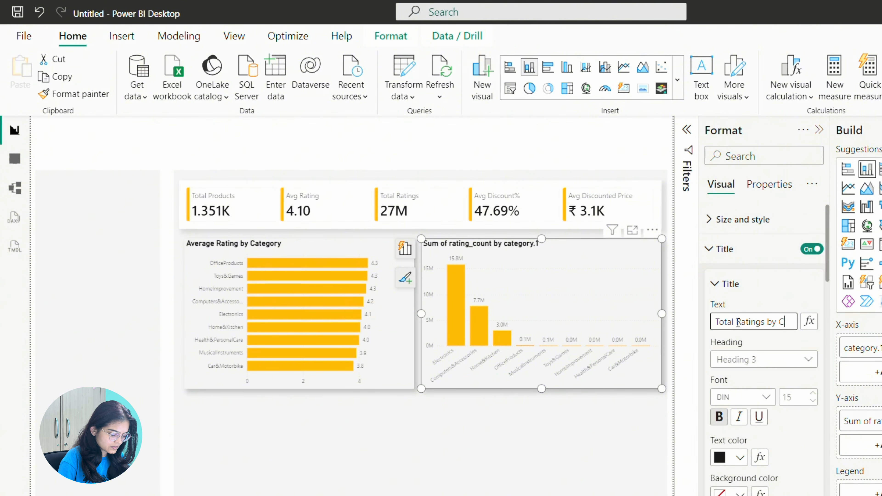
type("ategory")
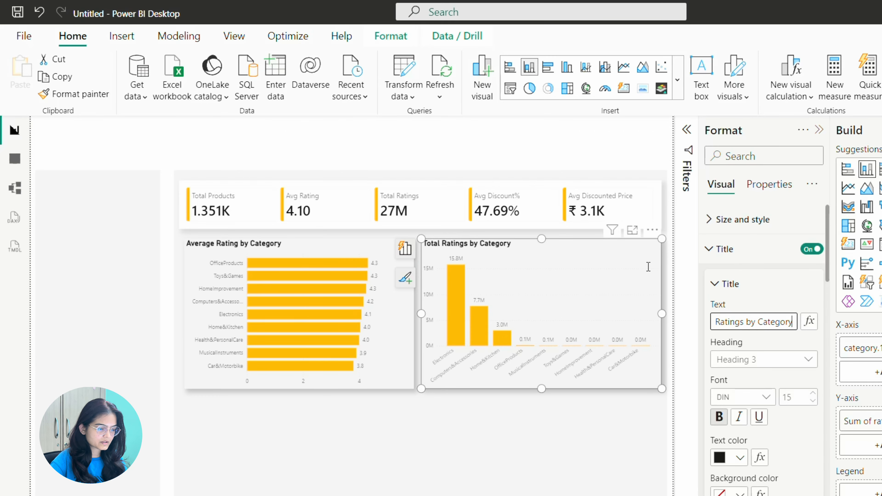
left_click(574, 470)
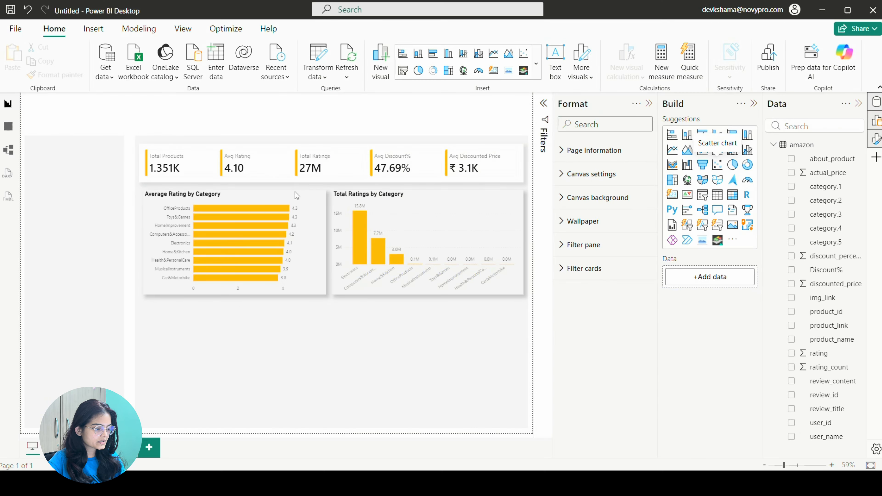
Place a scatter chart below the bar chart, widen it to span both charts, and put Discount% on its X axis.
left_click_drag(140, 158, 226, 328)
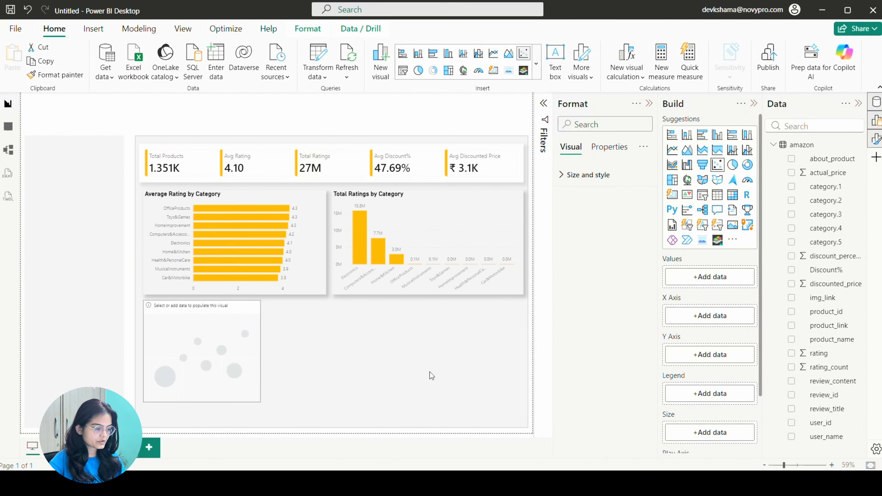
left_click_drag(431, 375, 523, 381)
left_click_drag(830, 271, 710, 318)
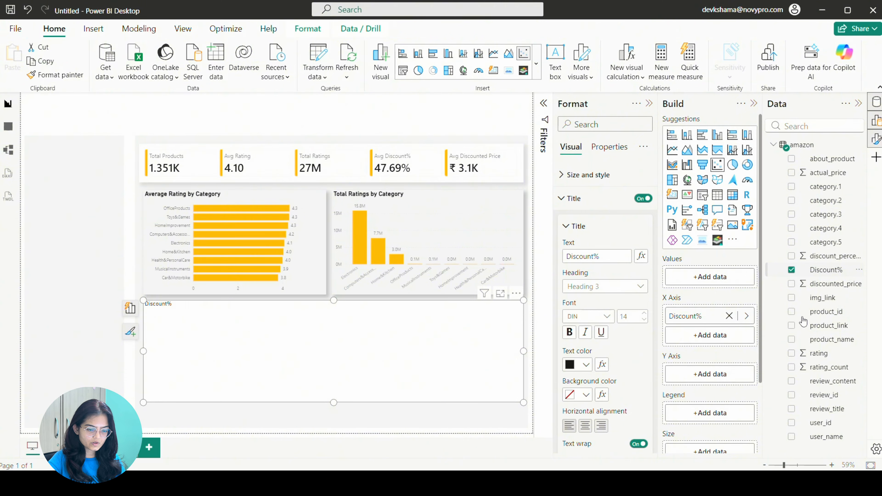
Assign the average of rating to the scatter chart's Y axis, category.1 to its legend and rating_count to its size.
scroll(718, 342, "down", 2)
scroll(718, 342, "down", 1)
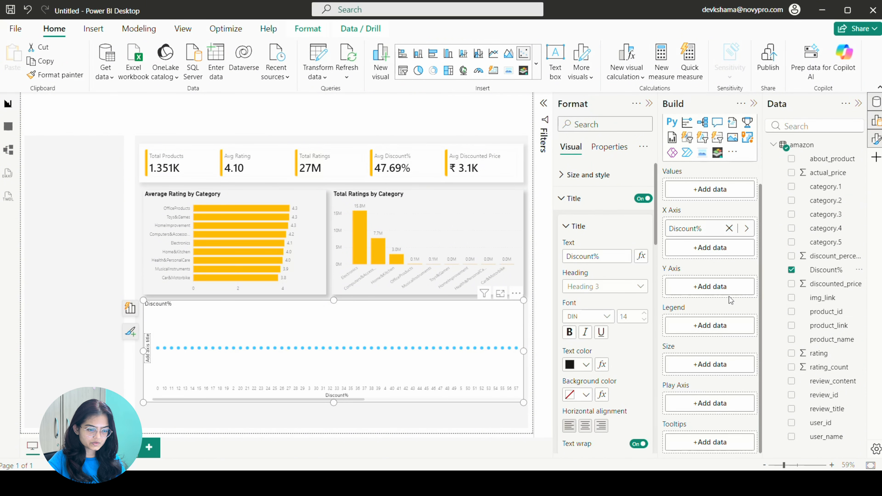
left_click_drag(820, 353, 693, 288)
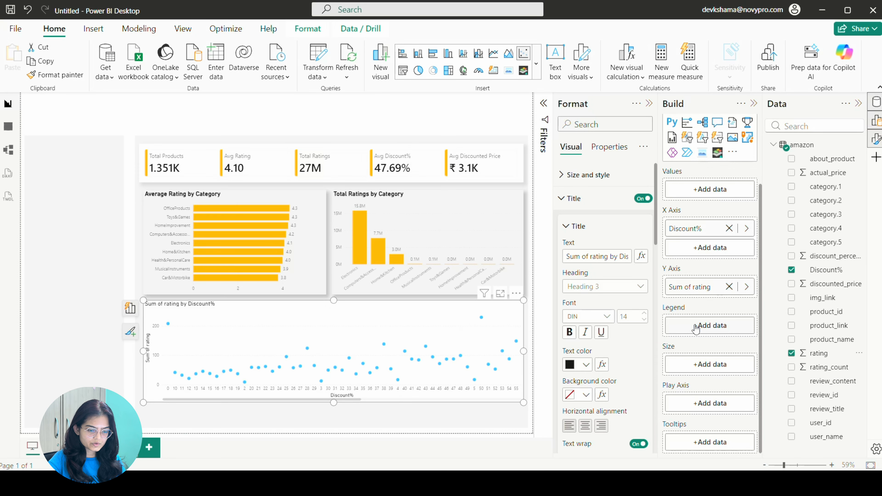
left_click_drag(833, 186, 694, 328)
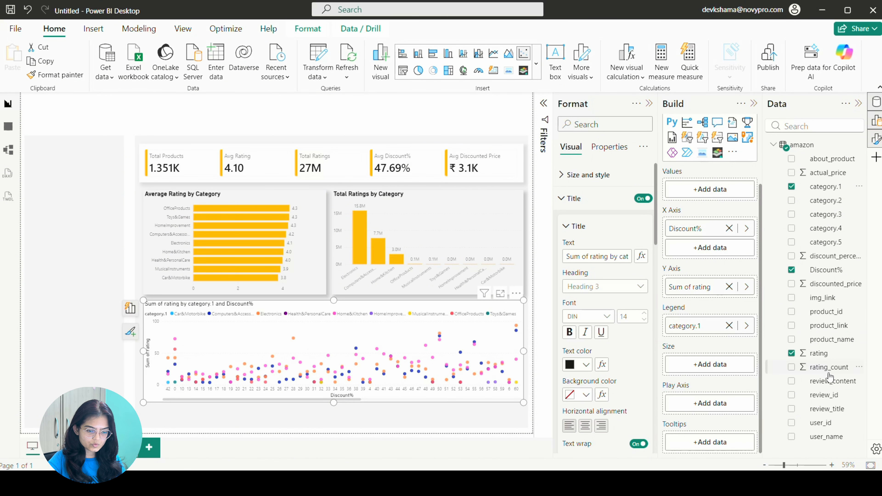
left_click_drag(829, 367, 693, 365)
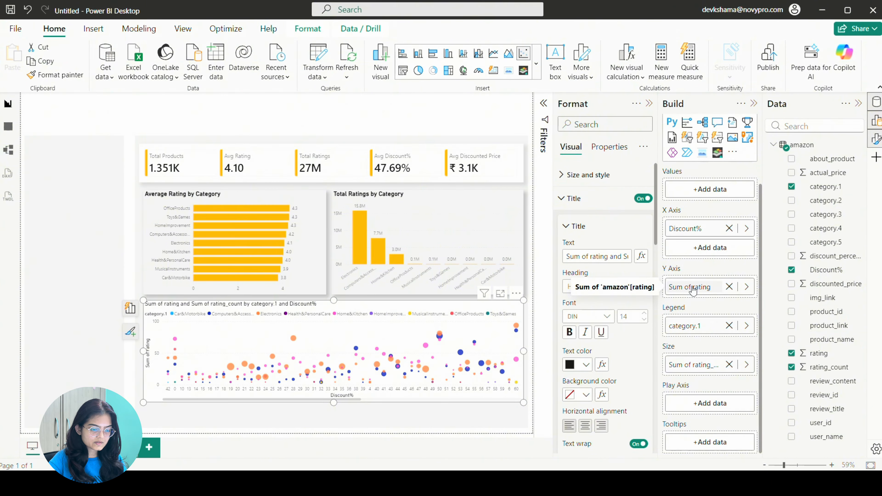
left_click(747, 287)
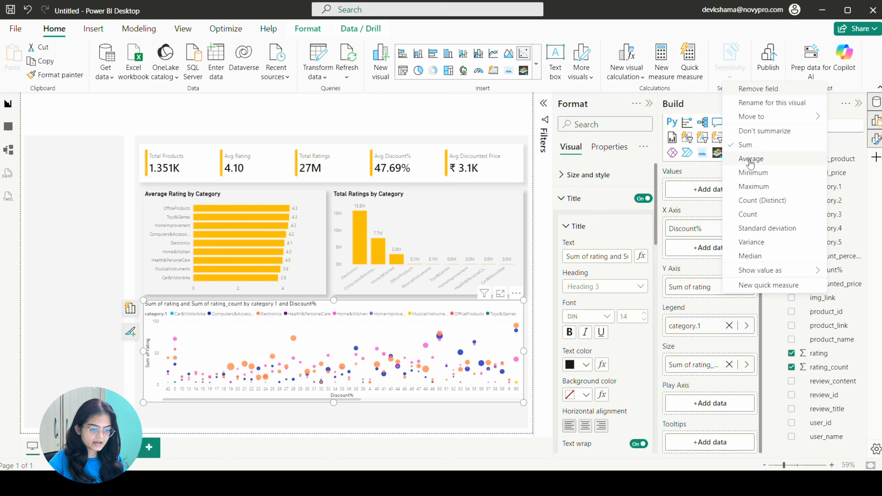
left_click(751, 159)
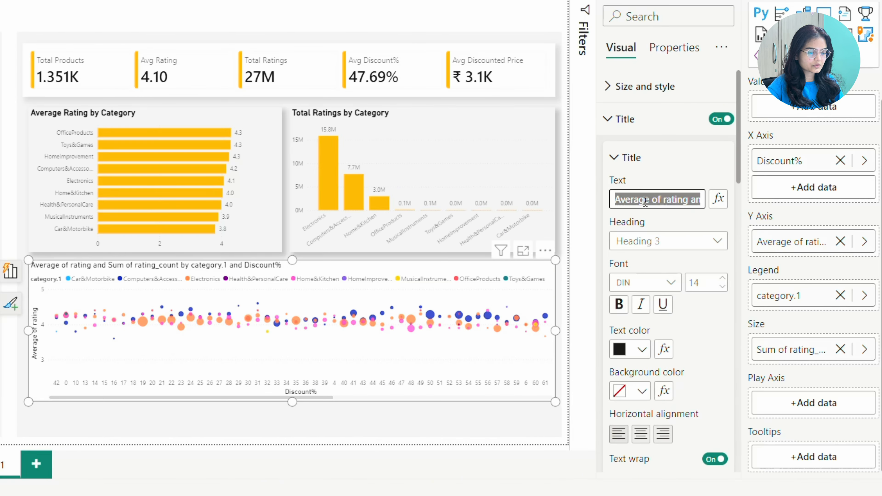
Change the scatter chart's title text to "Discount% vs Ratings".
left_click(598, 227)
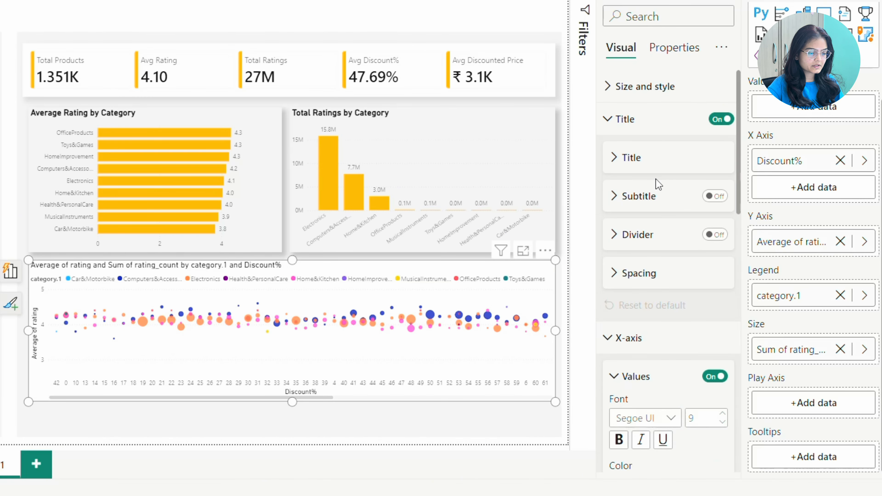
left_click(644, 166)
triple_click(656, 198)
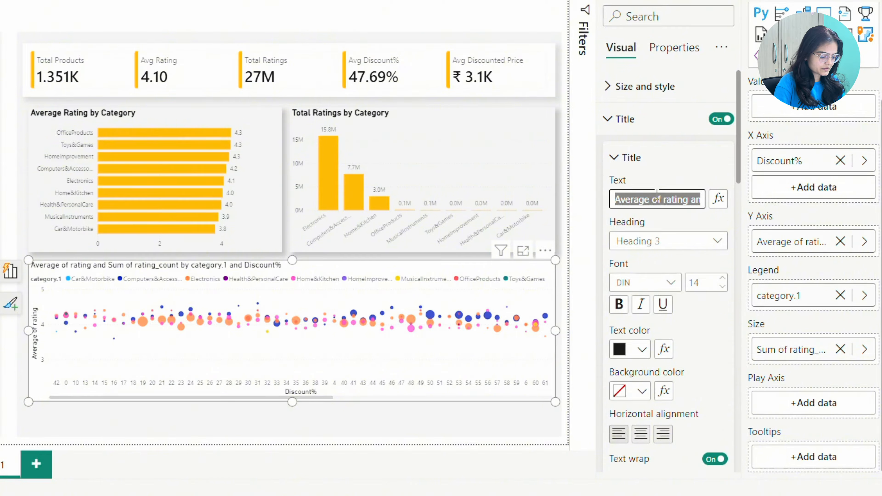
type("Discount")
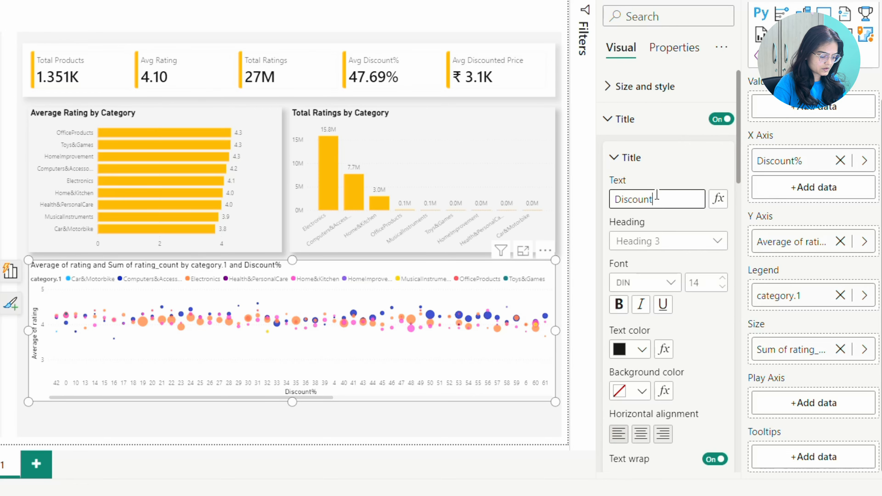
type("% ")
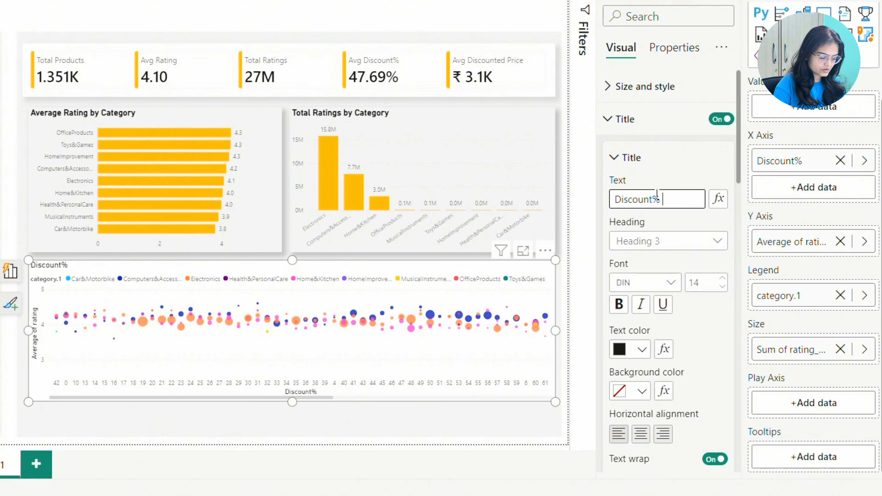
type("vs ratings")
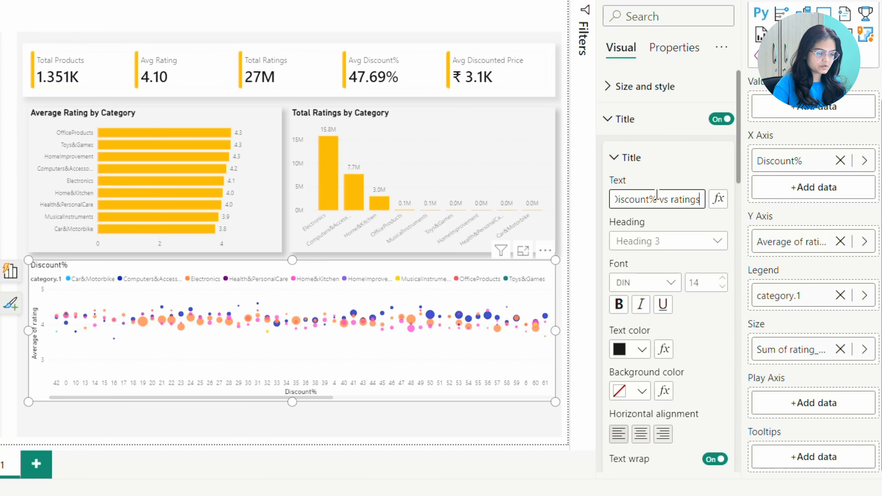
double_click(676, 196)
type("Ratings")
key("Return")
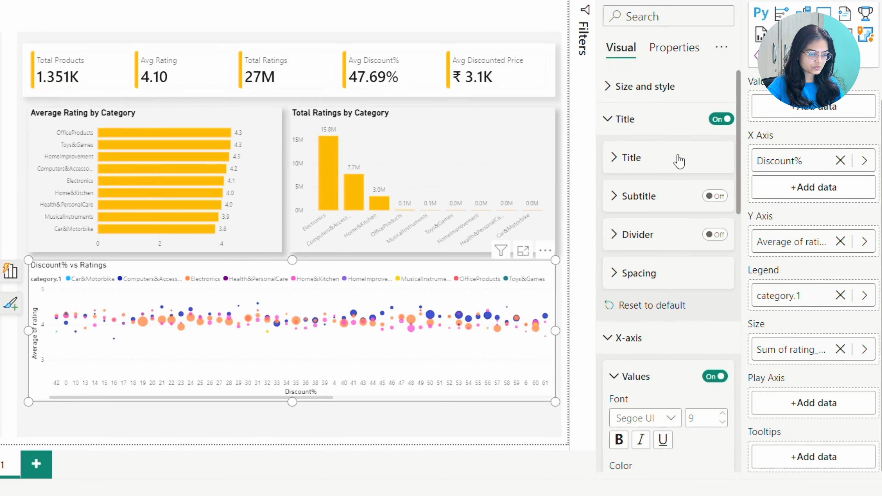
Format the scatter chart's title as bold black text at size 15.
left_click(722, 278)
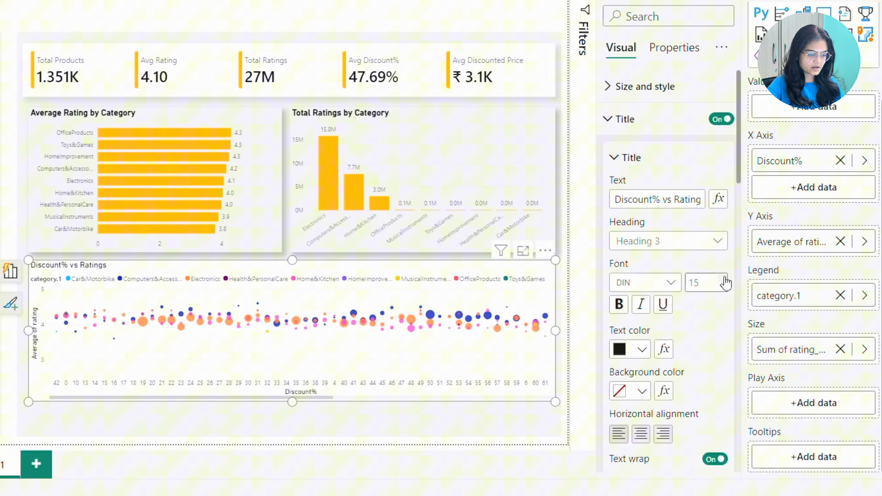
left_click(621, 349)
left_click(628, 58)
left_click(619, 305)
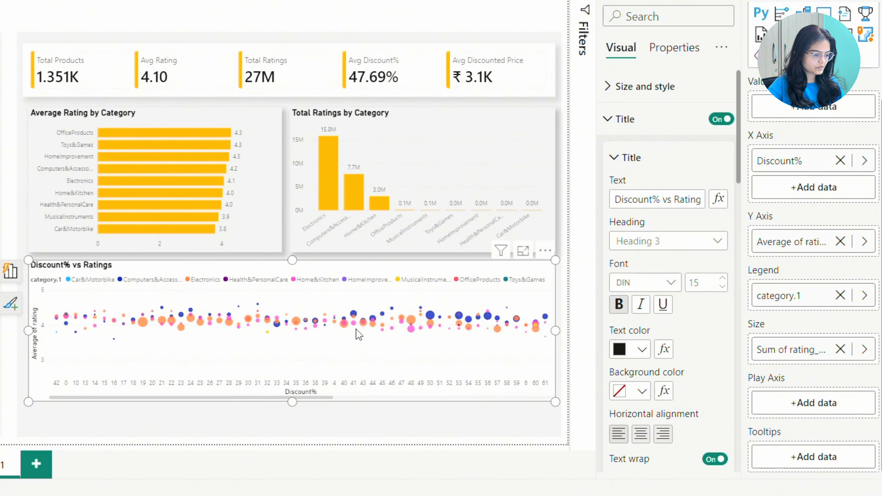
Turn off the X-axis and Y-axis titles of the scatter chart.
scroll(660, 341, "down", 5)
scroll(659, 343, "down", 5)
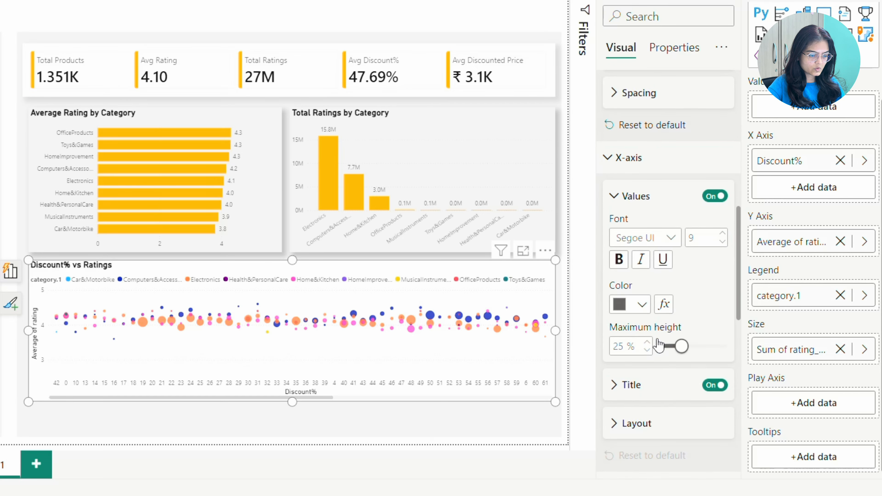
scroll(693, 361, "down", 6)
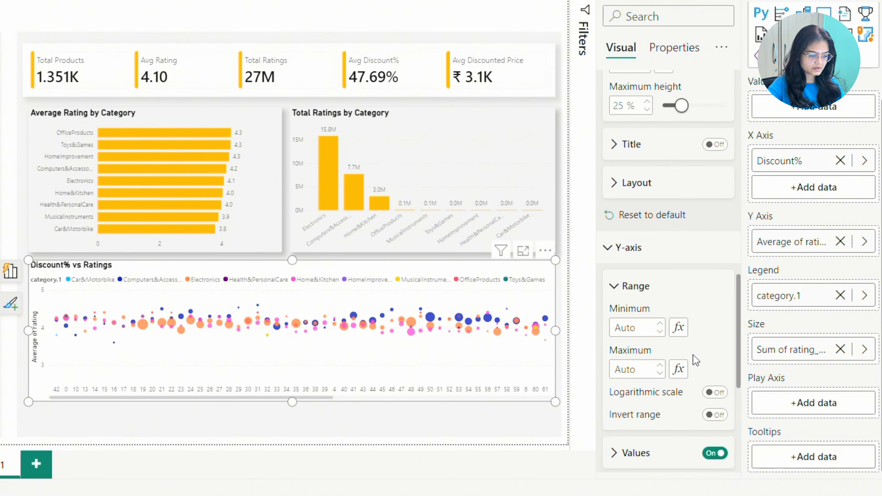
scroll(691, 386, "down", 2)
left_click(710, 412)
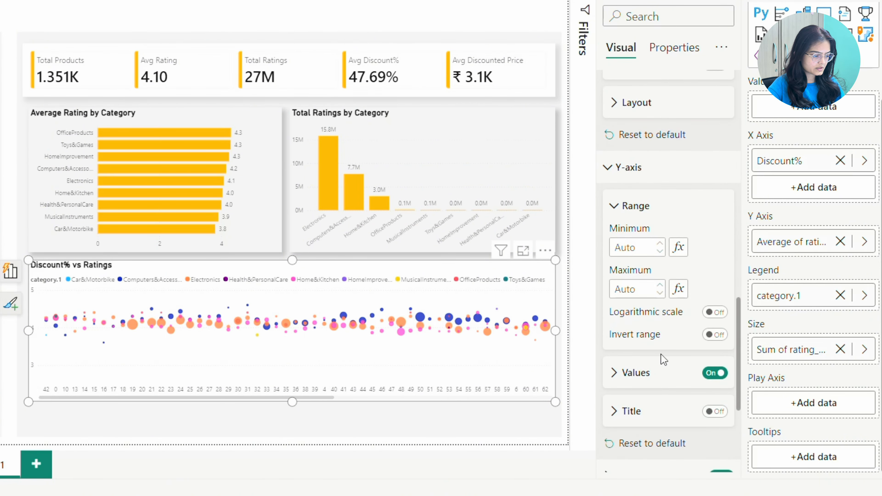
Filter the scatter chart's category.1 field to the Top N 5 items by Sum of rating_count and apply the filter.
scroll(676, 338, "down", 4)
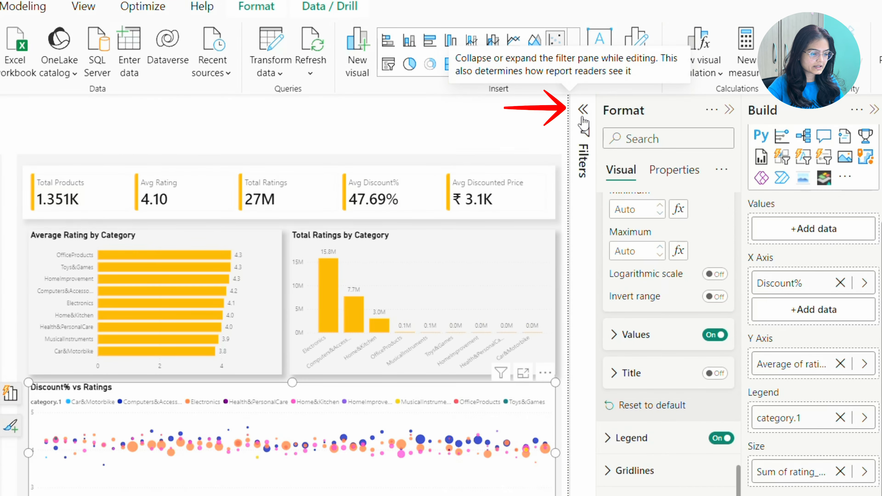
left_click(584, 7)
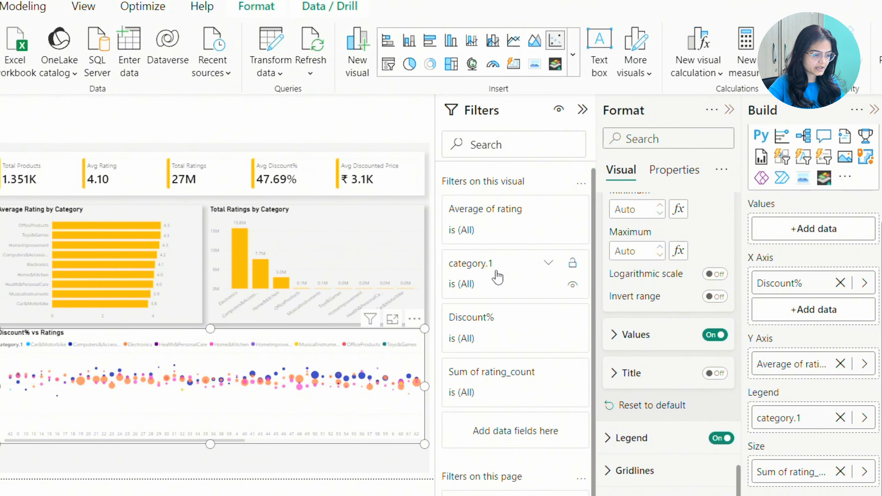
left_click(497, 276)
left_click(495, 332)
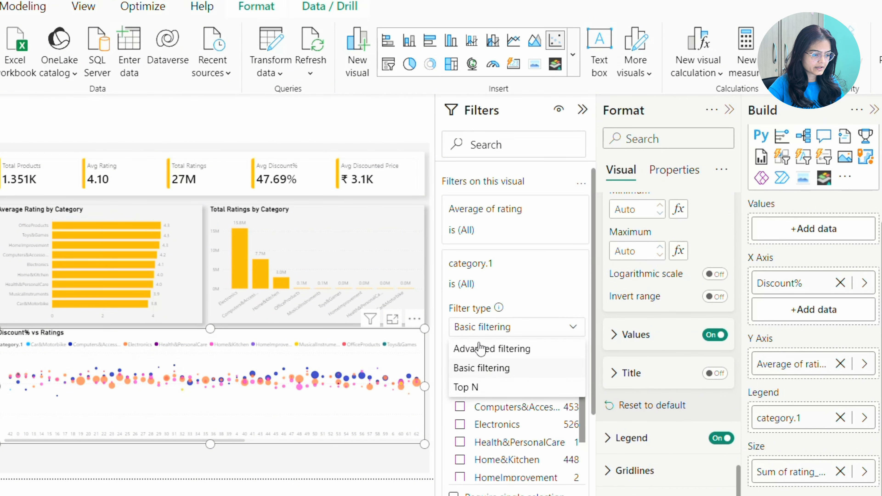
left_click(463, 387)
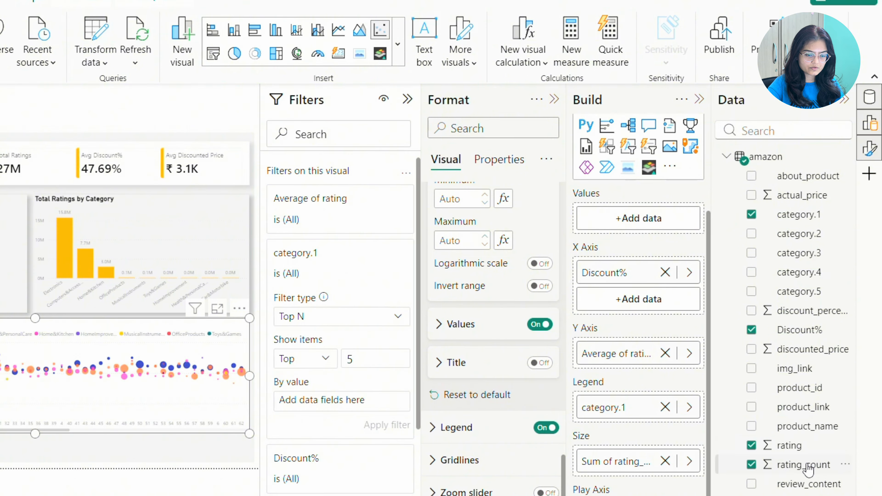
left_click_drag(807, 468, 326, 404)
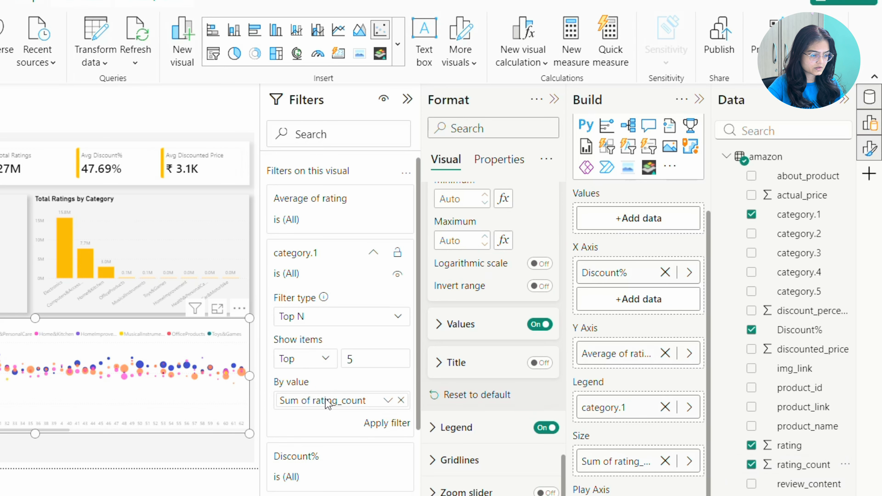
left_click(386, 424)
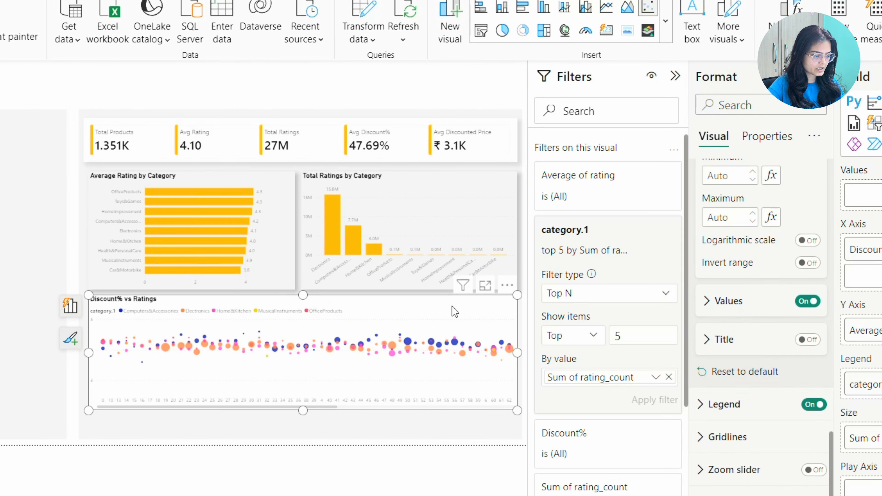
Turn off the scatter chart's legend title and set the legend position to Bottom center.
scroll(602, 461, "down", 2)
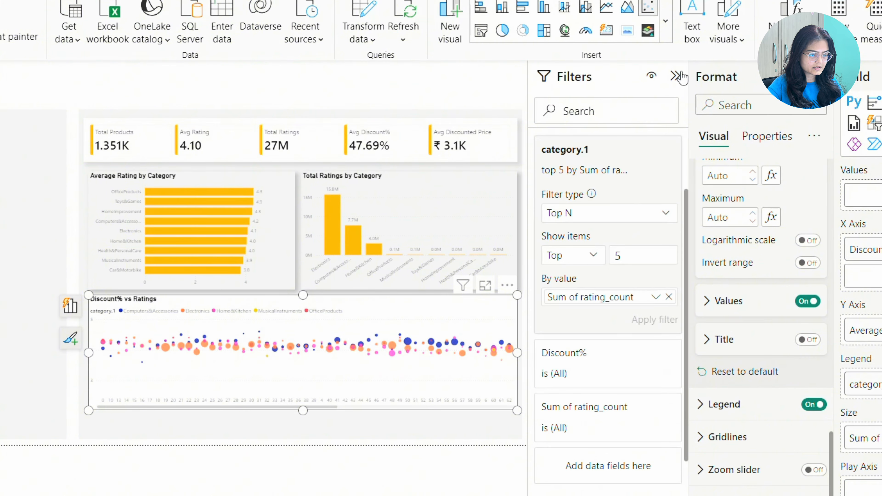
scroll(721, 399, "down", 2)
left_click(715, 348)
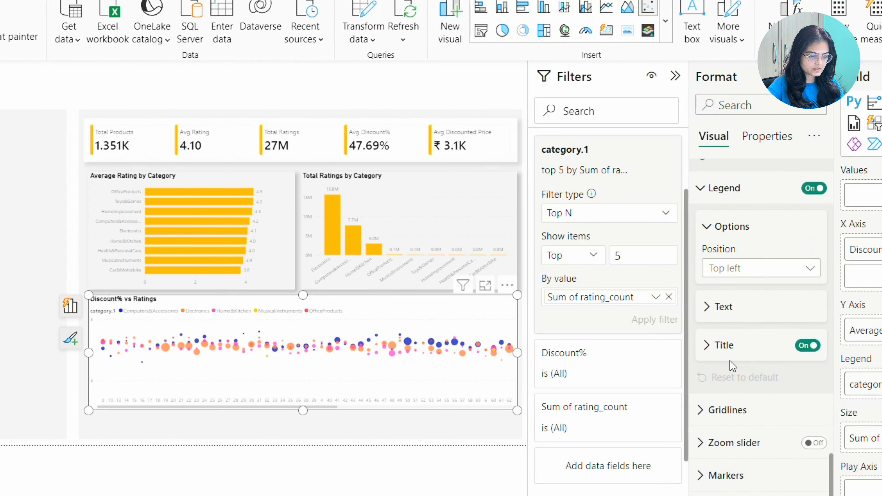
left_click(805, 348)
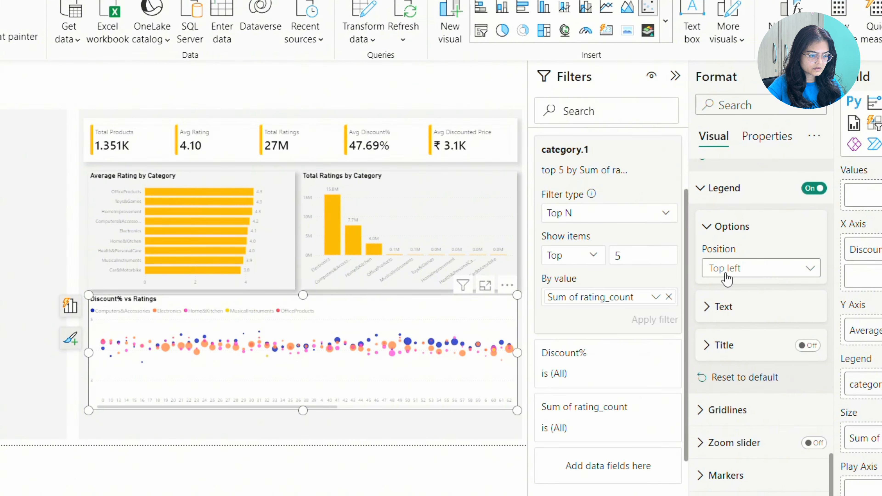
left_click(735, 274)
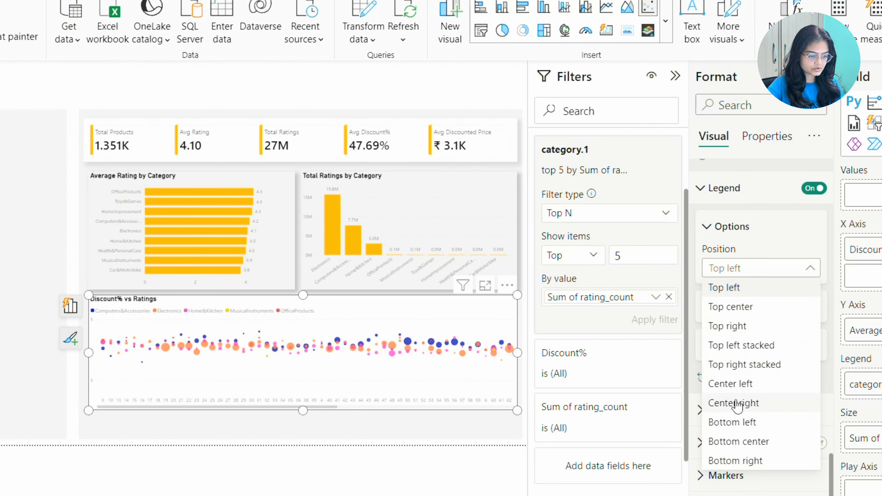
left_click(729, 444)
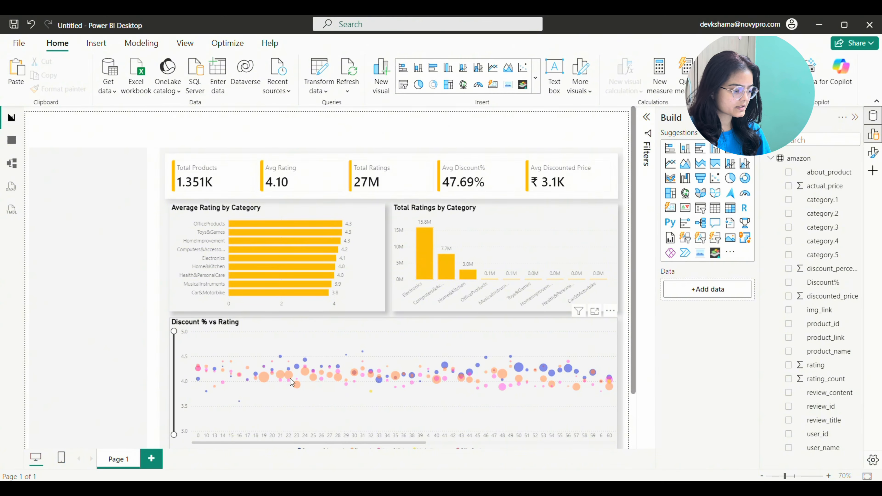
Change the Discount% column's data type to Whole number in the amazon table, accept the change, and return to the report page.
left_click(334, 331)
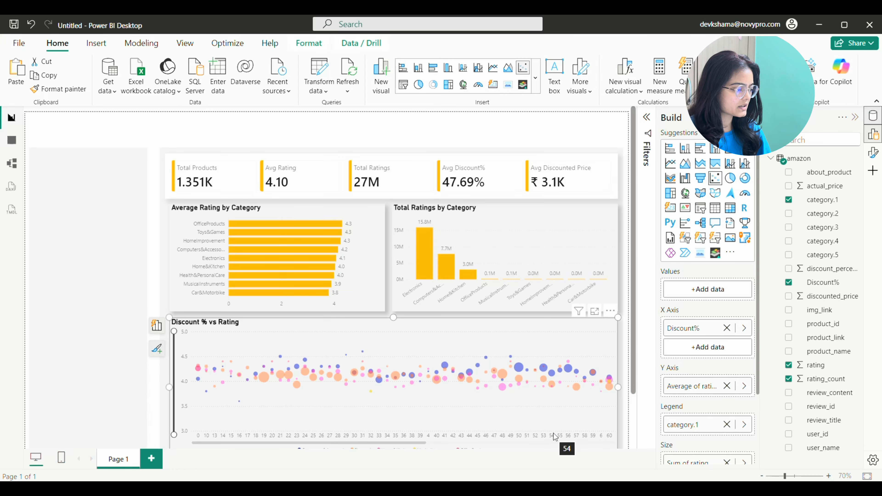
left_click(12, 140)
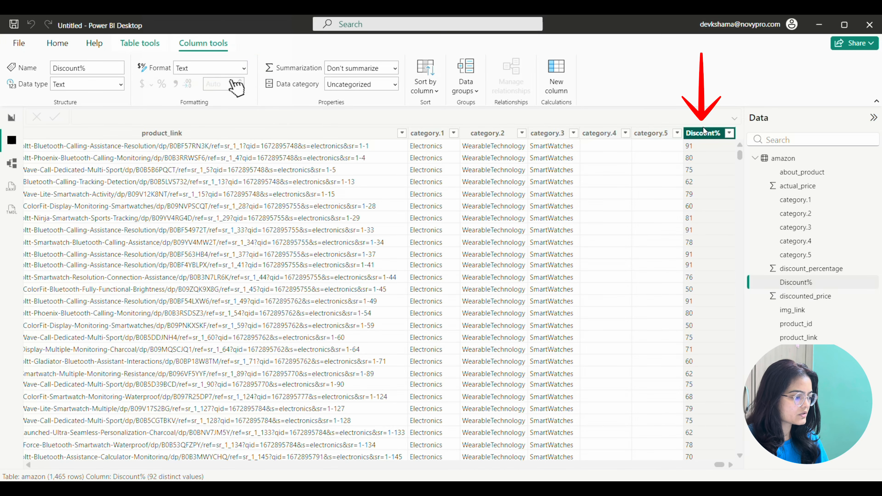
left_click(121, 84)
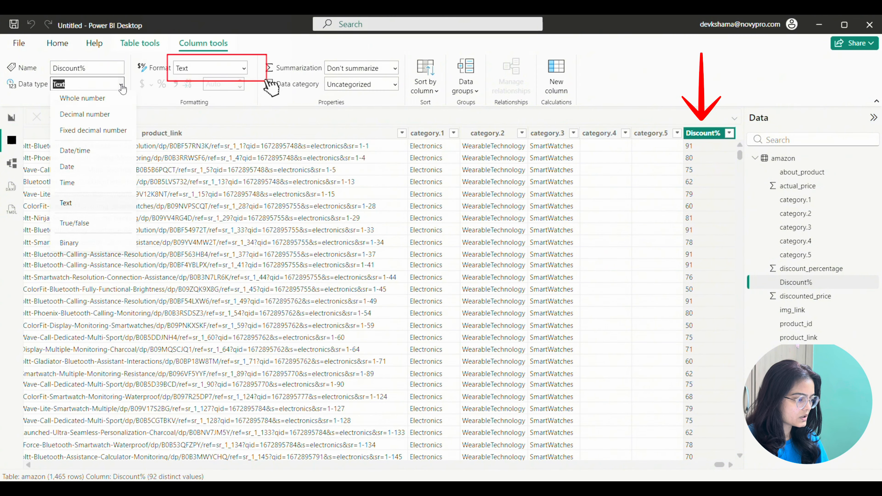
left_click(85, 100)
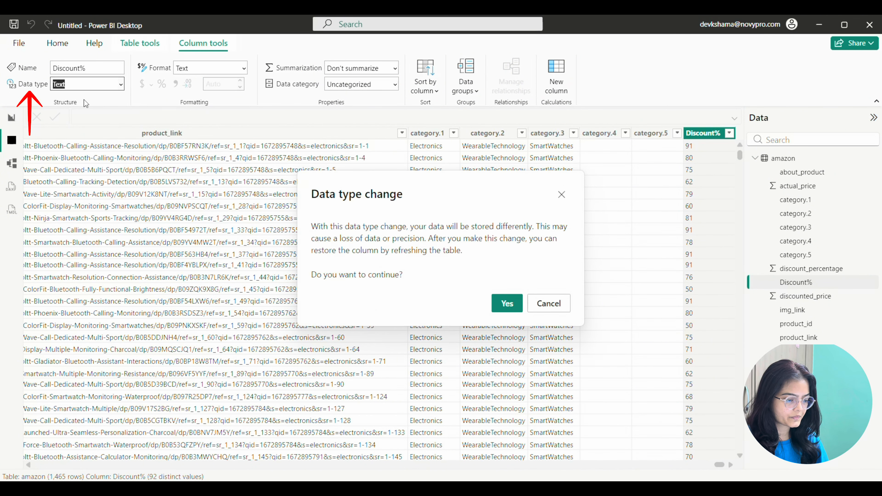
left_click(507, 303)
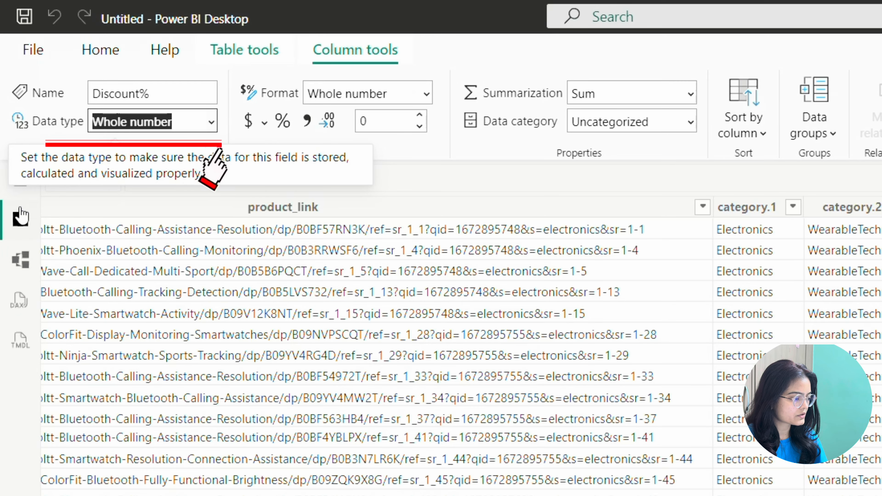
left_click(20, 181)
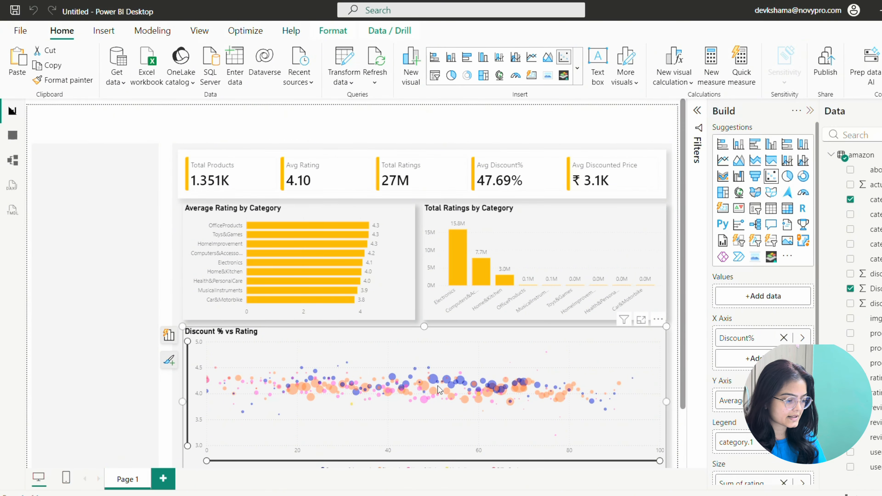
Add a list slicer with the img_link field on the blank panel beside the charts, and narrow it to fit the panel.
left_click(416, 135)
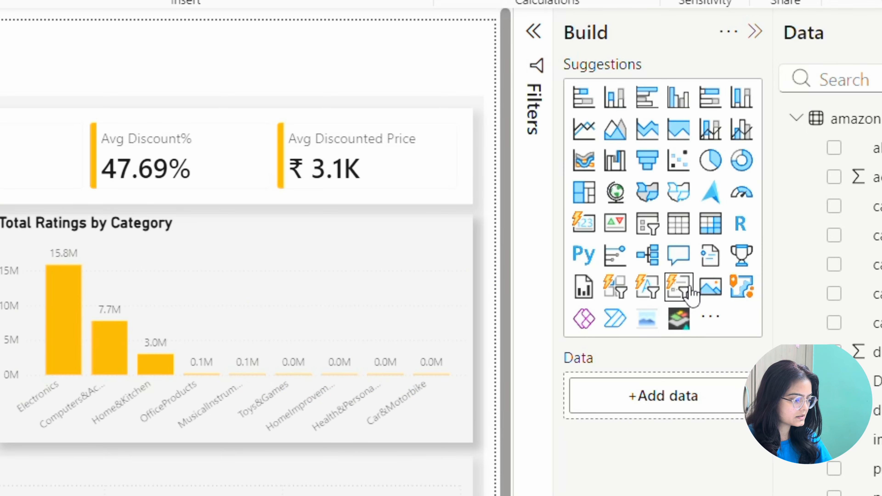
left_click(689, 291)
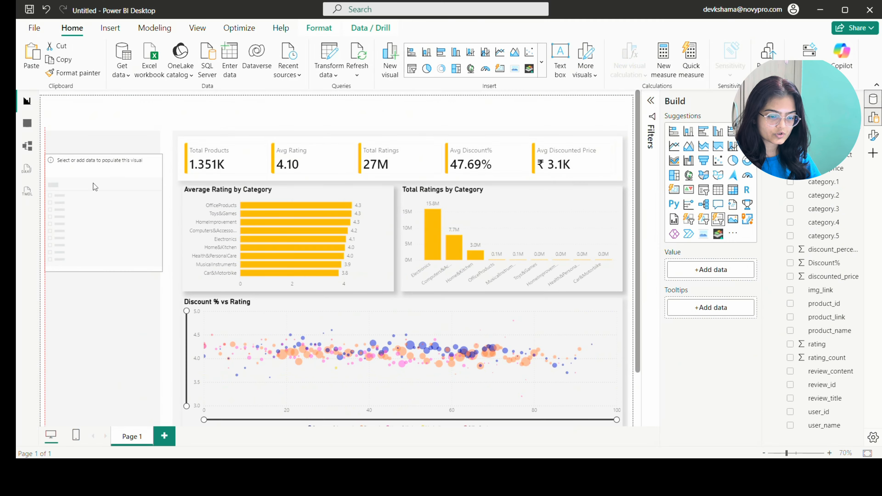
left_click_drag(93, 183, 93, 180)
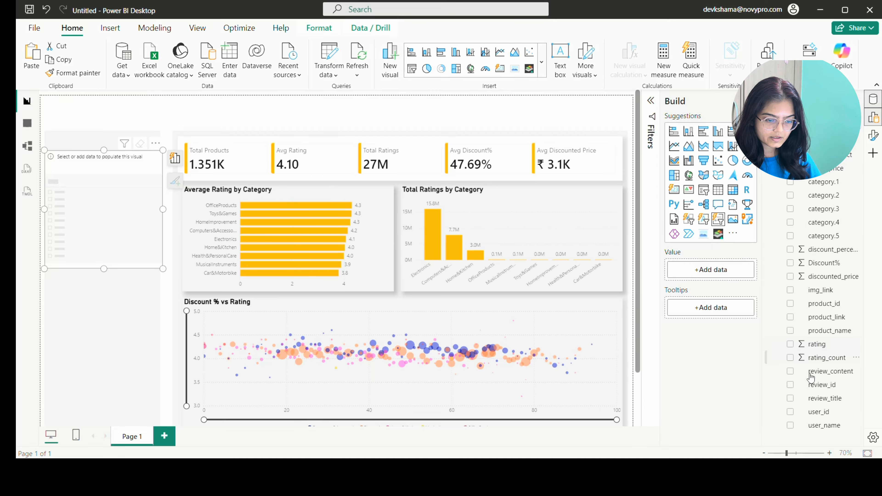
left_click(790, 290)
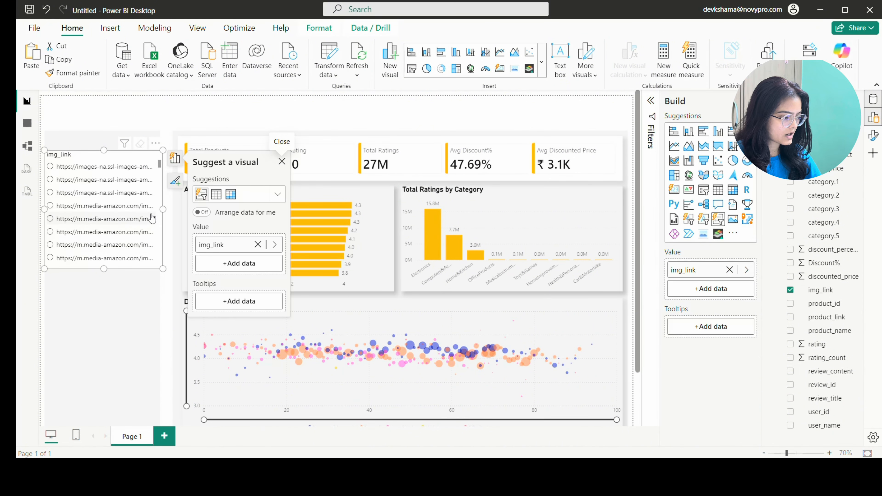
left_click_drag(165, 209, 154, 209)
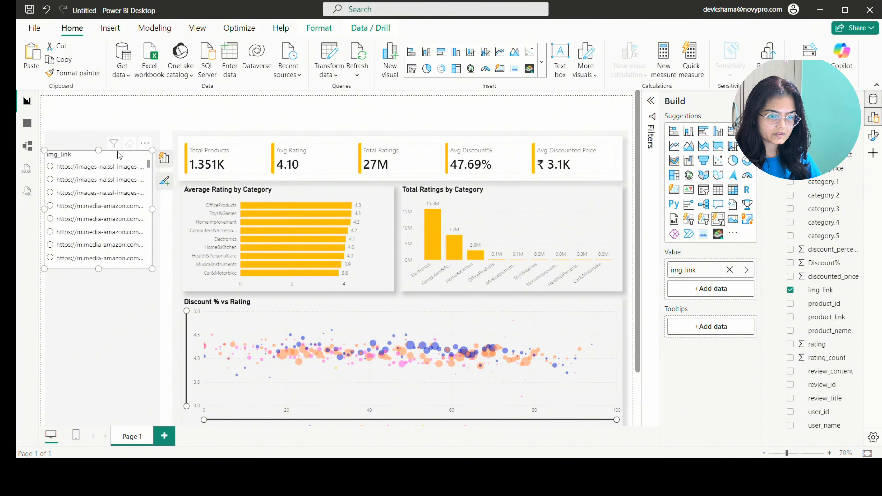
Set the list slicer's image field to img_link and its image fit to Fit.
left_click(873, 136)
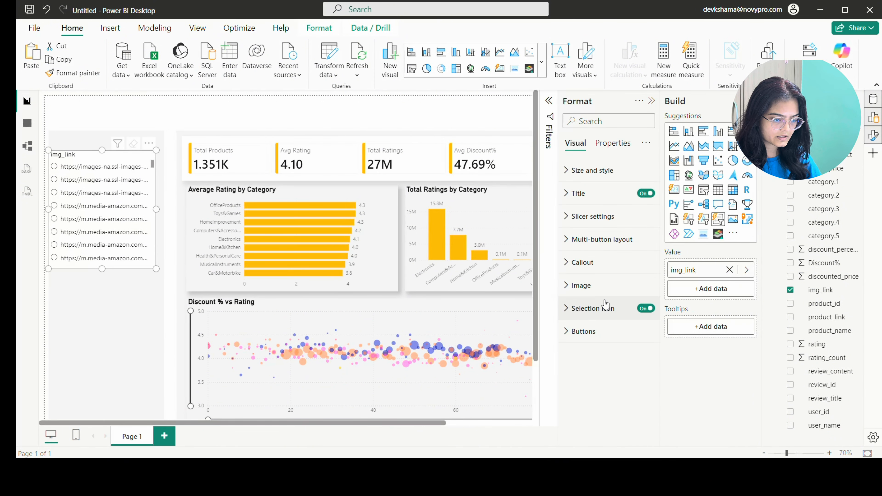
left_click(581, 285)
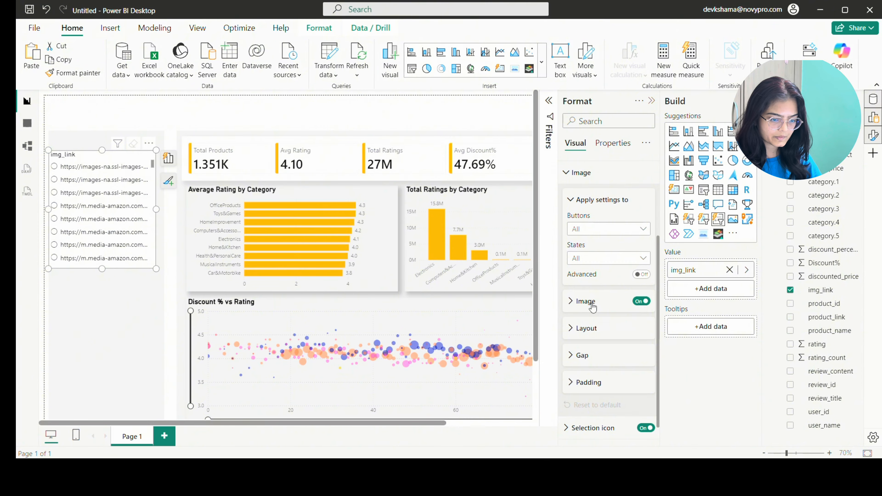
left_click(585, 301)
scroll(593, 303, "down", 3)
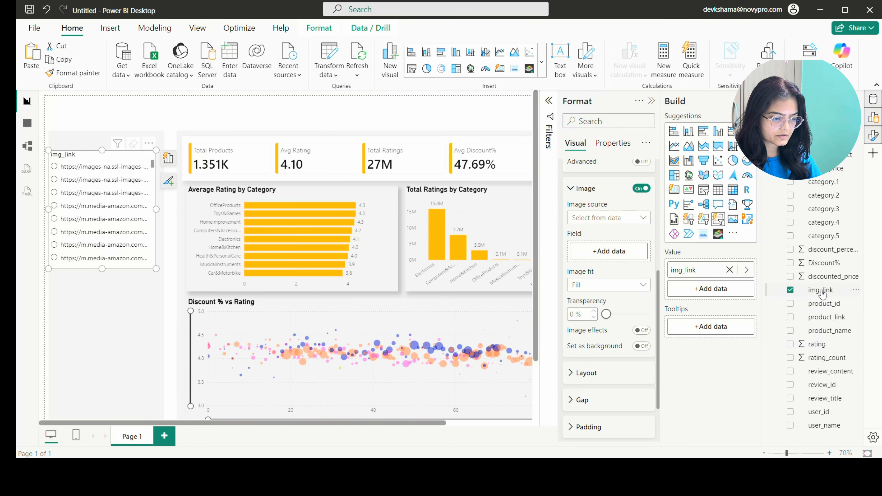
left_click_drag(822, 294, 608, 251)
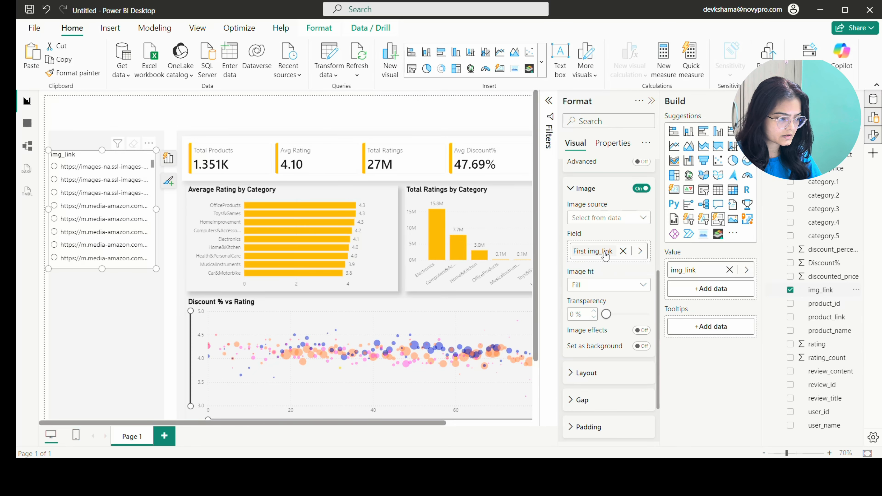
left_click(602, 285)
left_click(580, 324)
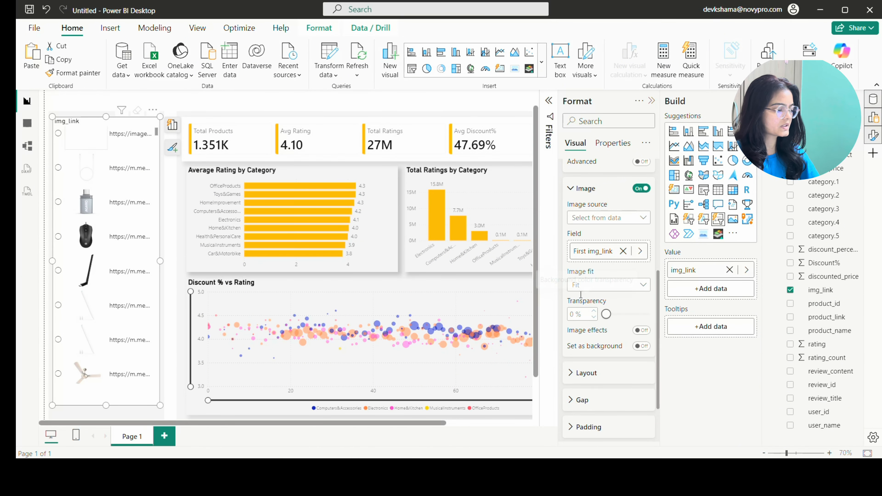
Turn off the list slicer's title.
scroll(96, 123, "down", 3)
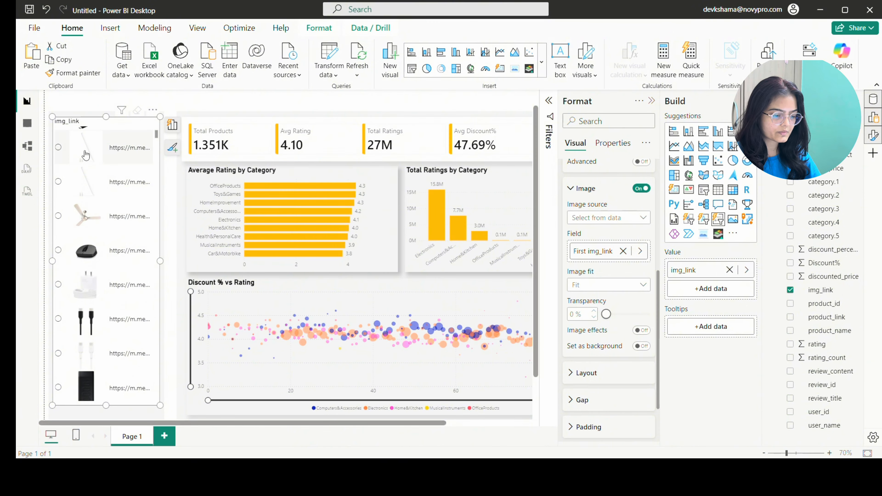
scroll(611, 219, "up", 5)
scroll(611, 219, "down", 3)
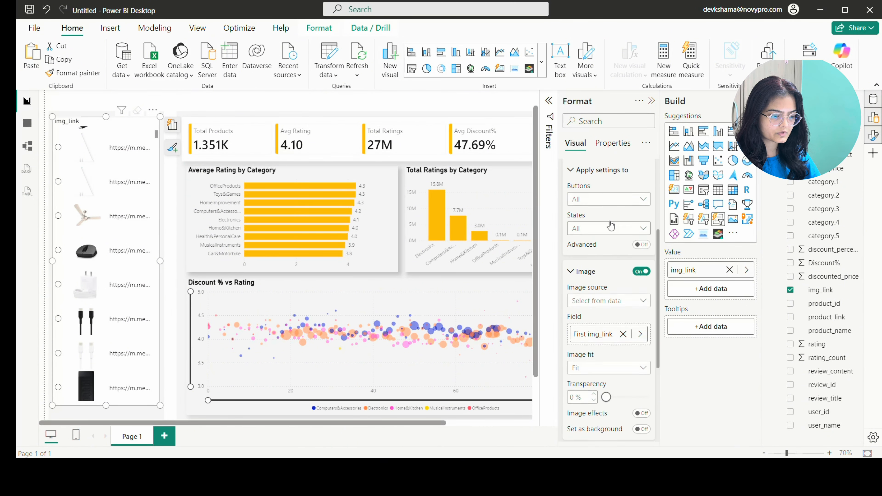
scroll(611, 219, "up", 3)
left_click(646, 194)
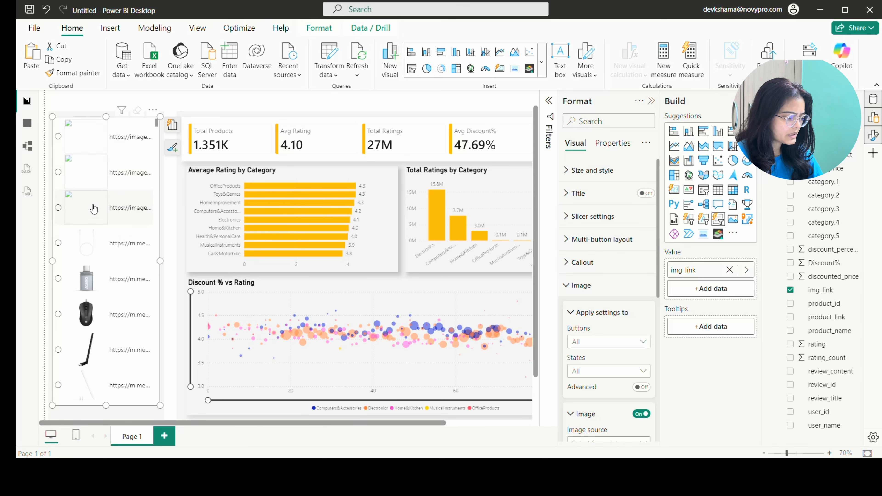
Extend the list slicer's height down to the lower edge of its background panel.
scroll(95, 219, "down", 10)
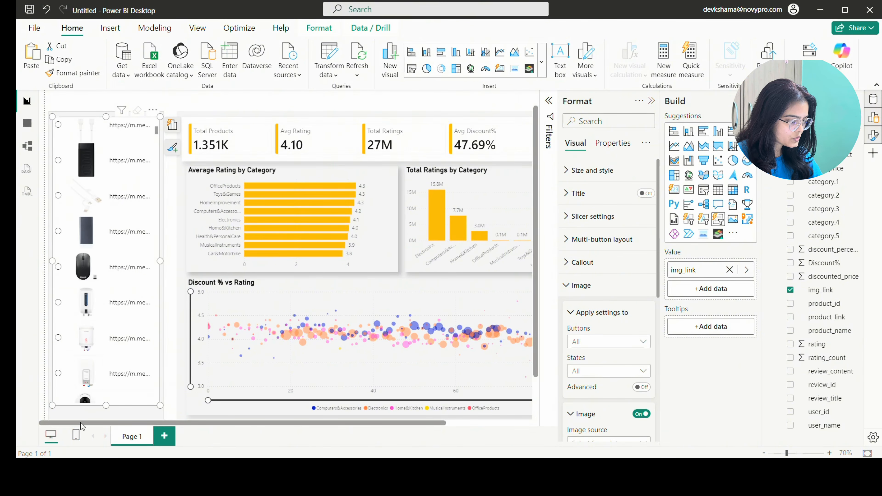
left_click_drag(106, 405, 103, 417)
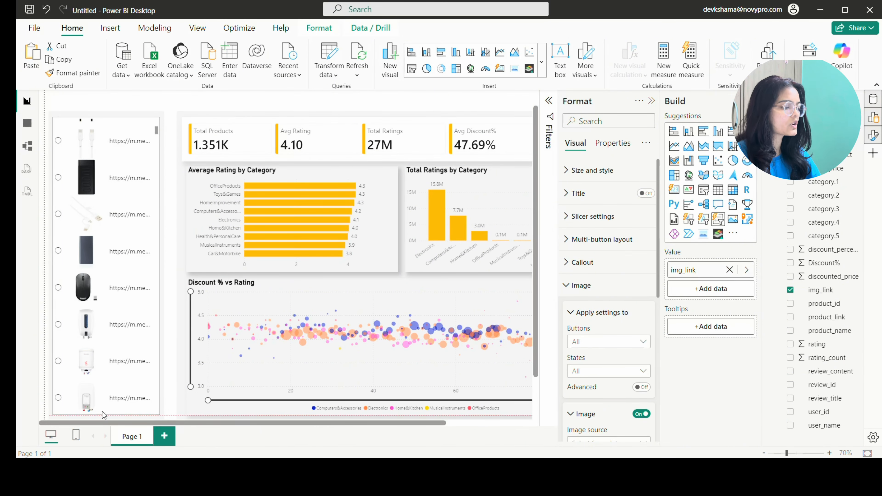
scroll(69, 244, "down", 5)
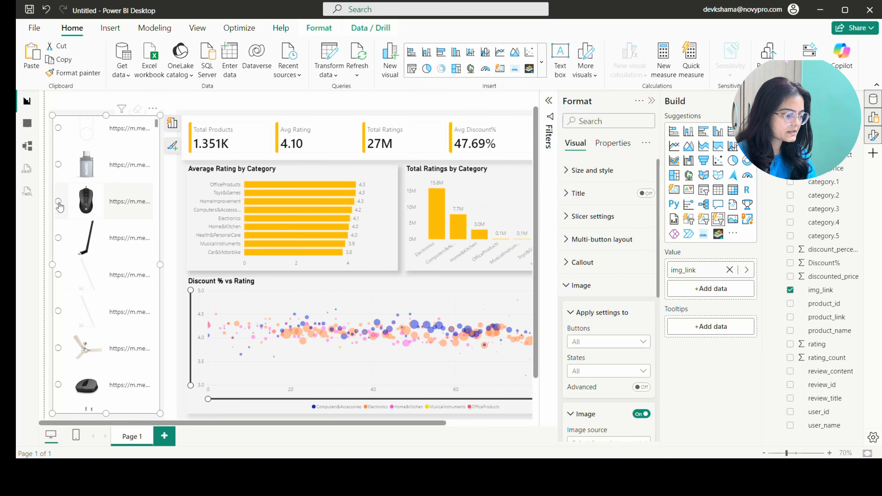
Test the product image slicer by selecting the black mouse and clearing that selection.
left_click(58, 202)
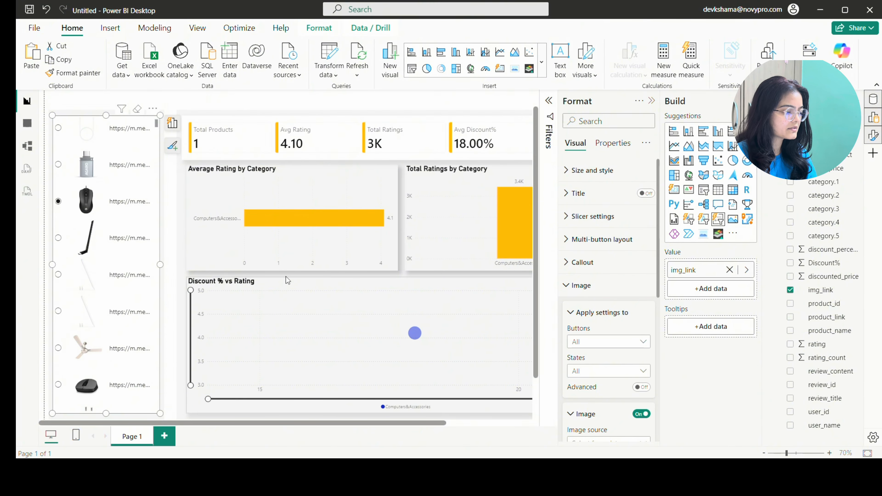
left_click(58, 202)
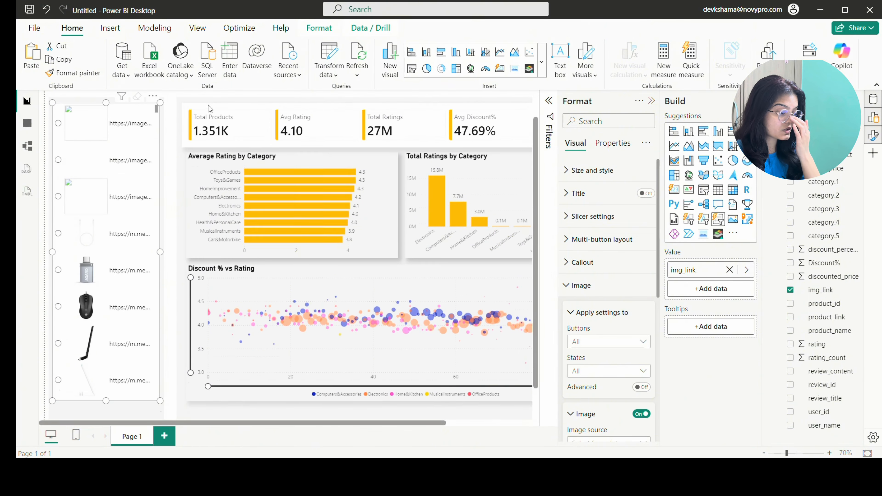
left_click(219, 104)
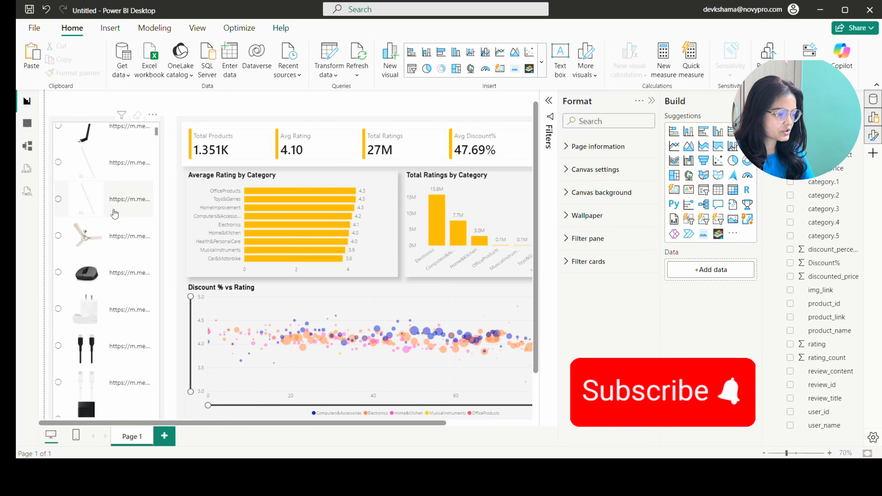
scroll(230, 105, "up", 1)
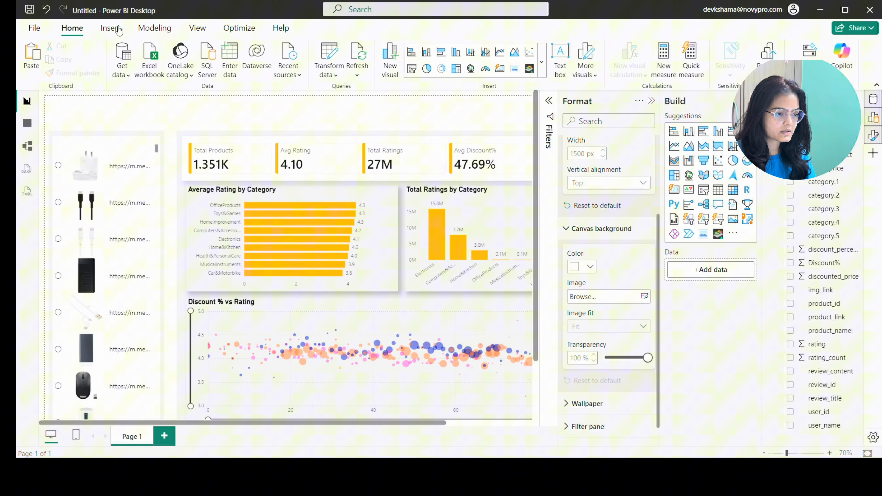
Insert an empty image element on the report page and move it over the Average Rating by Category chart.
left_click(119, 30)
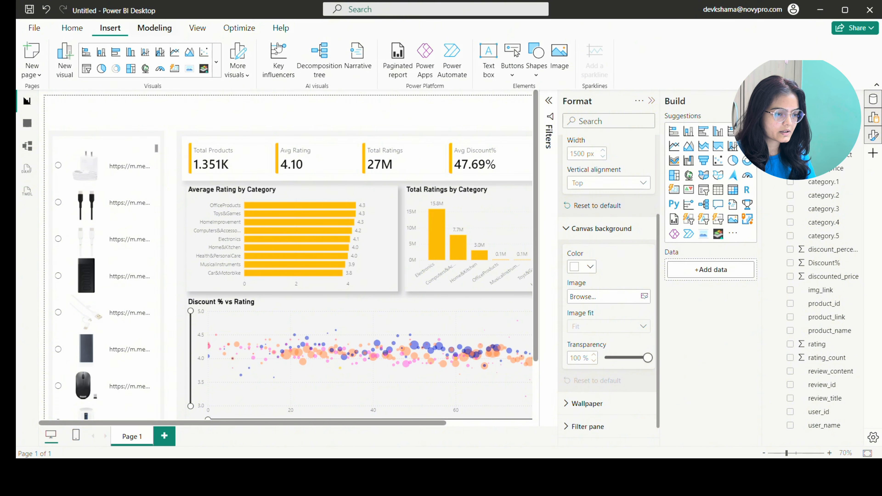
left_click(560, 55)
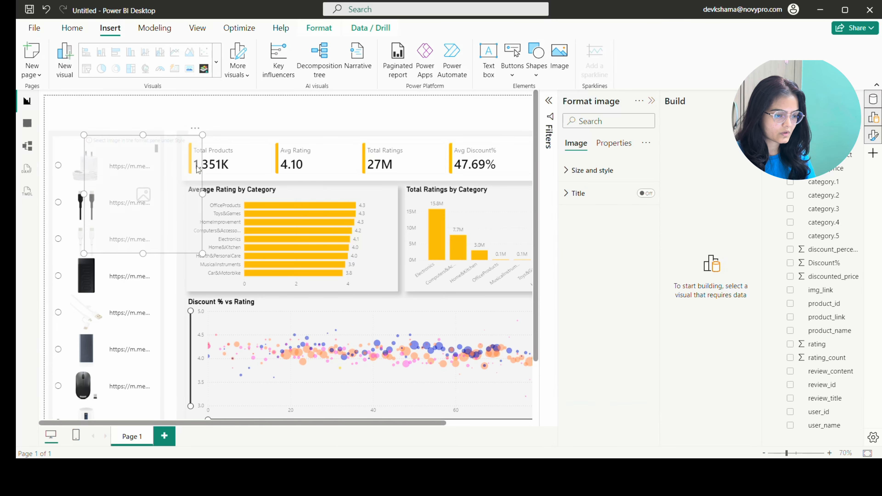
left_click_drag(183, 168, 337, 169)
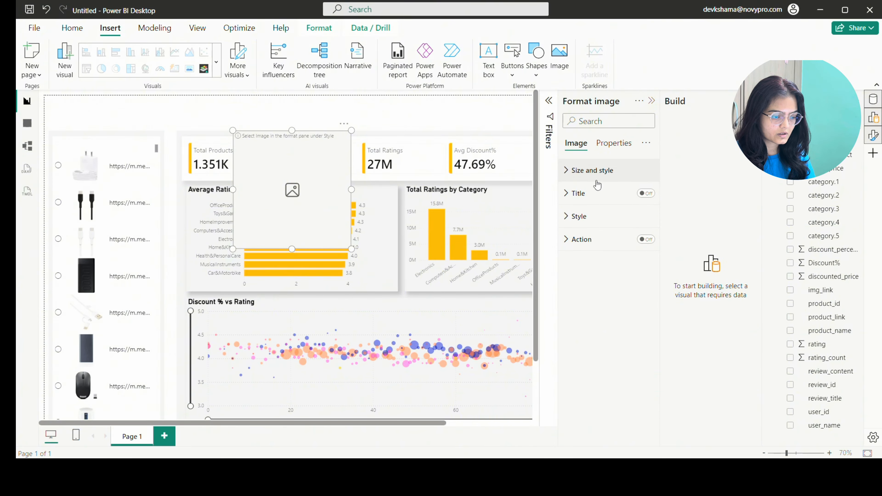
Load the Amazon logo file download.png from the Downloads folder into the image element's style settings.
left_click(584, 179)
scroll(590, 382, "down", 3)
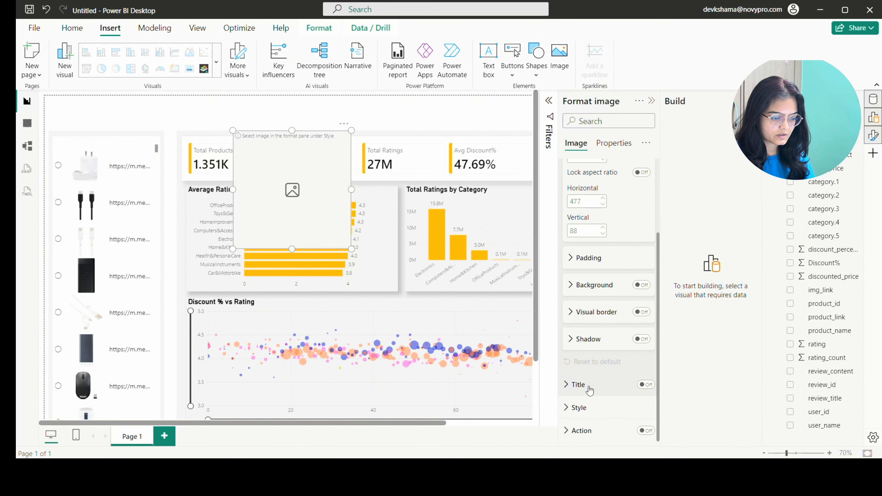
left_click(578, 408)
scroll(590, 389, "up", 3)
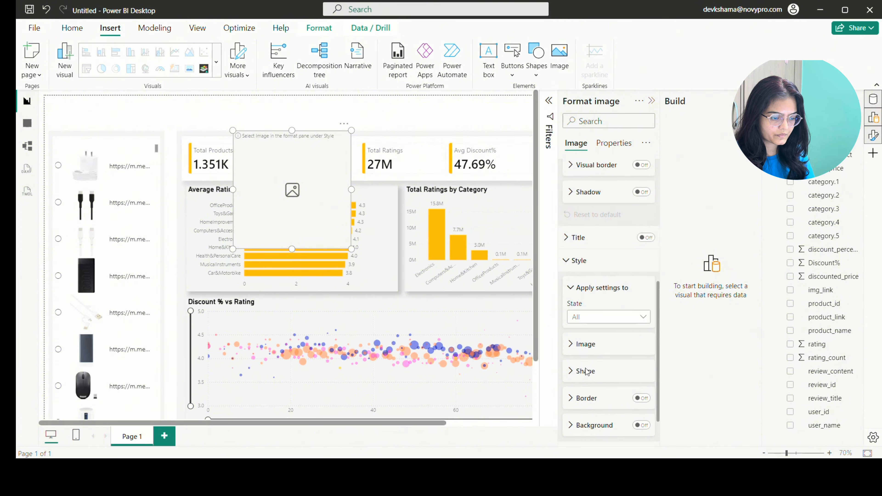
scroll(591, 388, "down", 3)
left_click(586, 306)
scroll(586, 309, "down", 3)
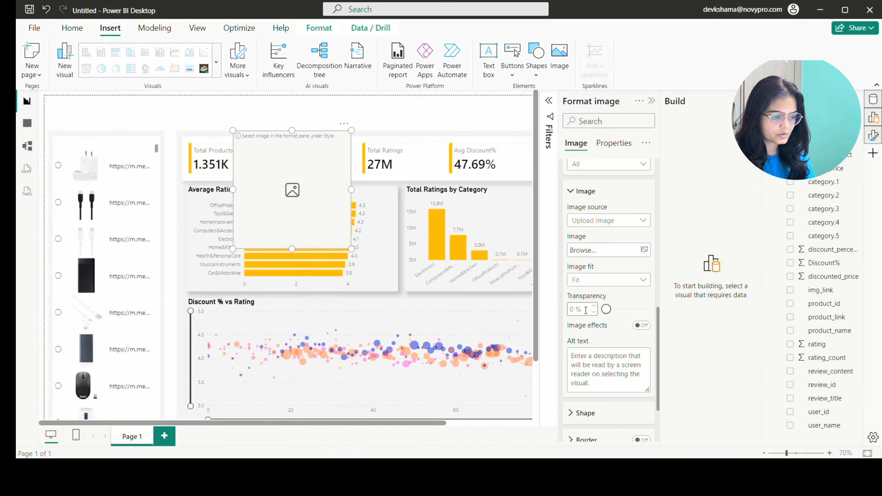
left_click(645, 250)
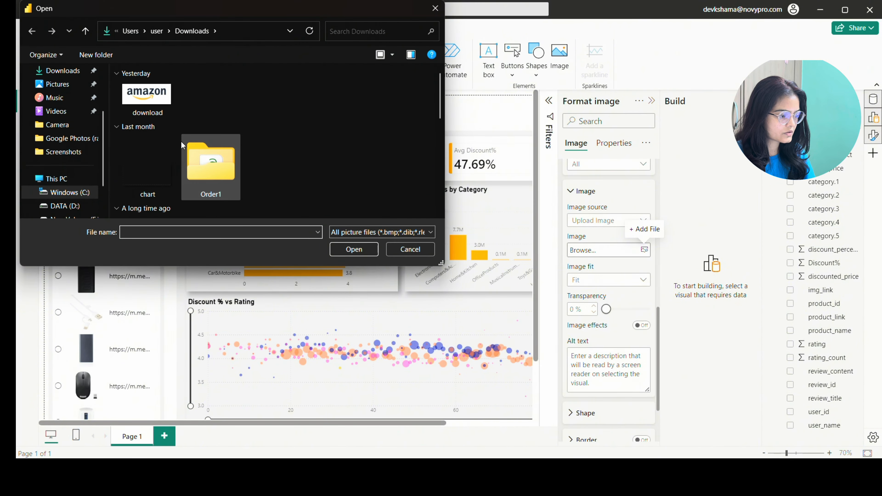
left_click(147, 96)
left_click(353, 250)
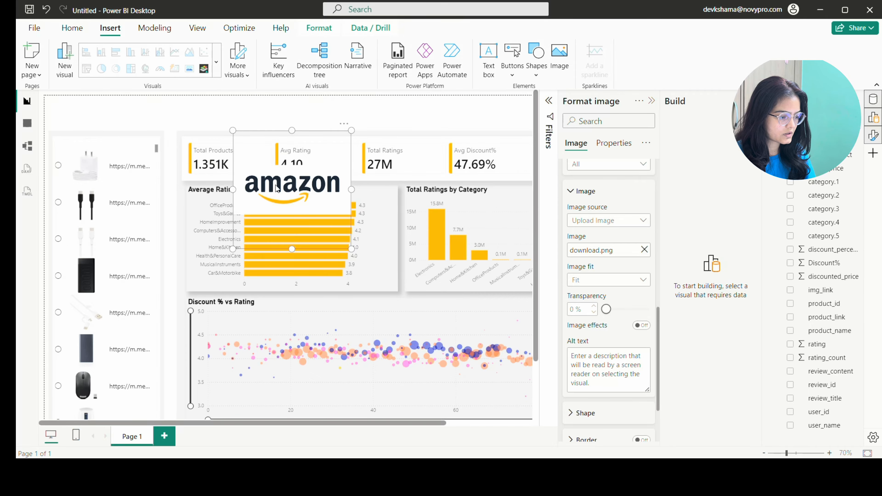
Shrink the Amazon logo and place it above the product image slicer, closing the formatting options.
left_click_drag(351, 246, 155, 117)
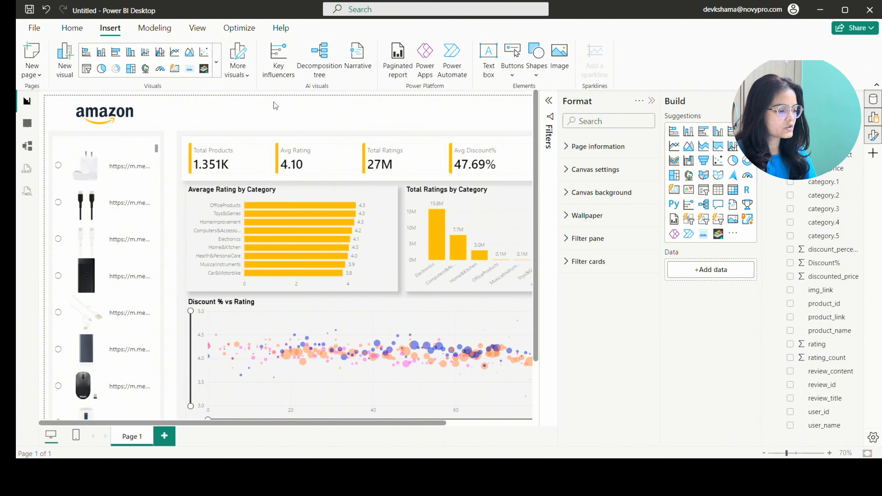
left_click(652, 101)
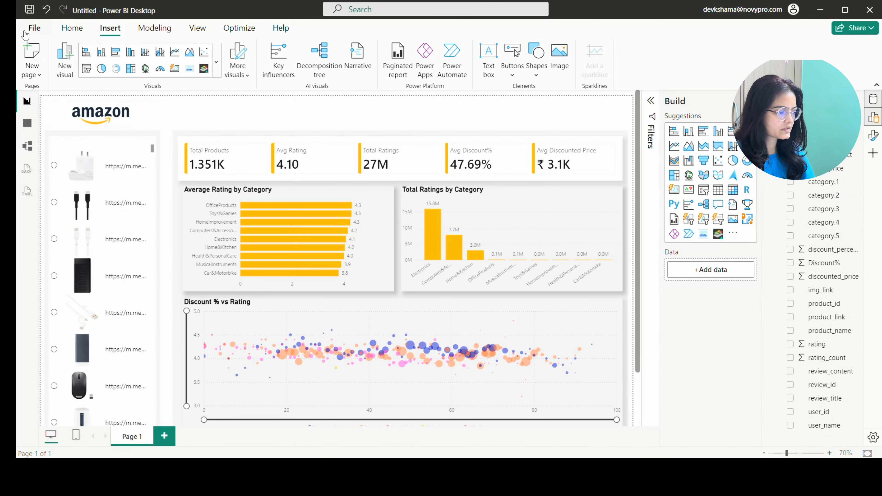
Duplicate Page 1 and rename the original page as Overview.
right_click(141, 436)
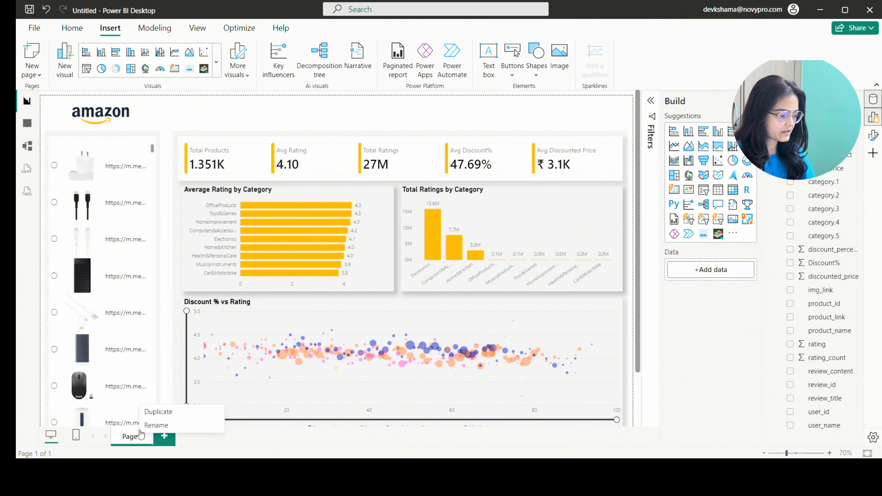
left_click(158, 412)
left_click(129, 437)
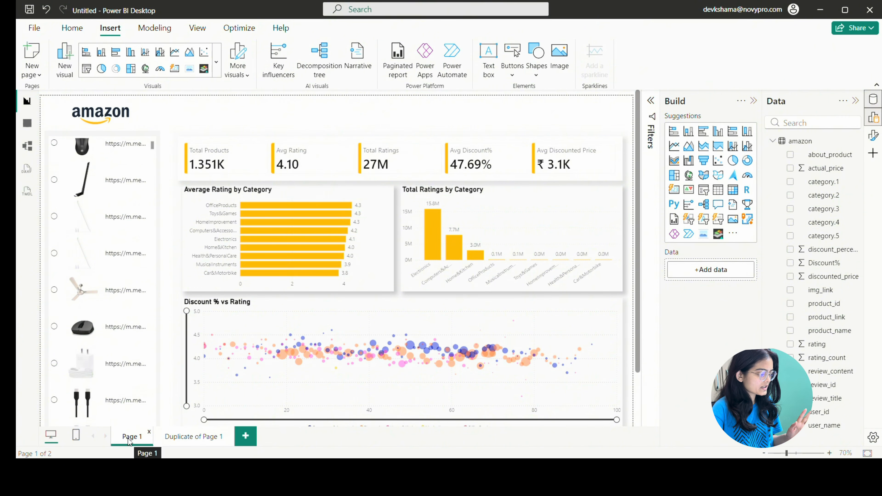
double_click(129, 438)
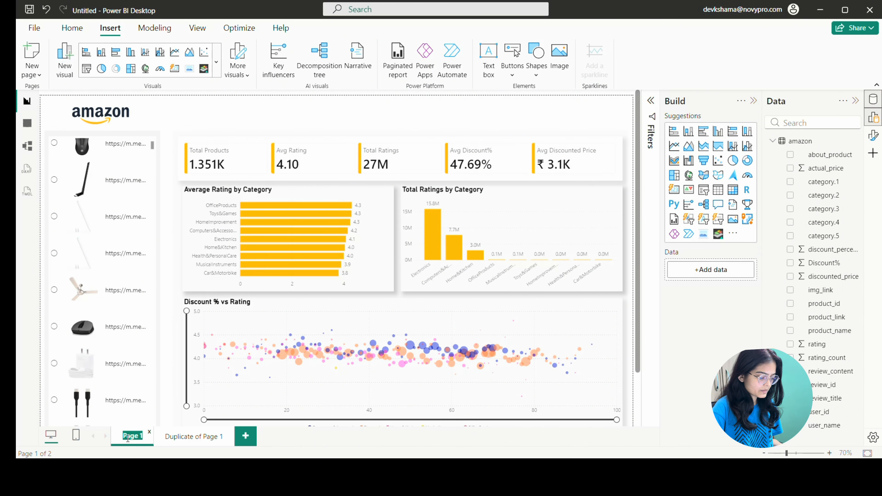
type("Overview")
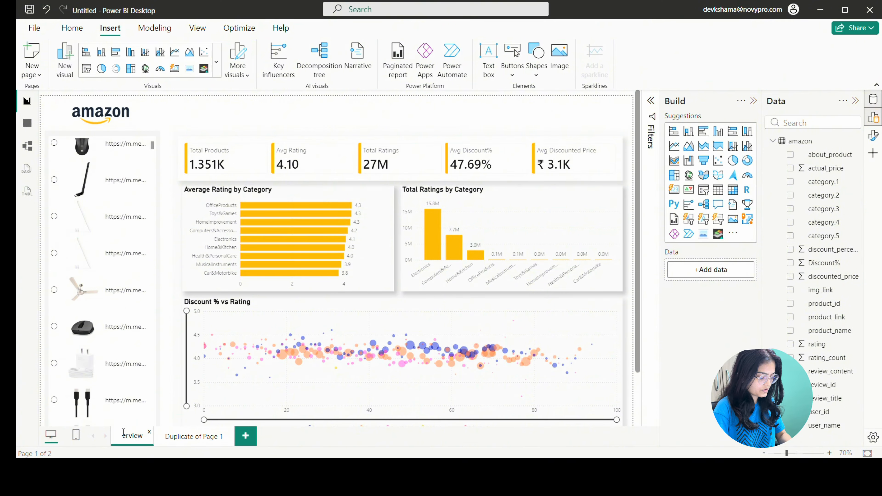
left_click(242, 131)
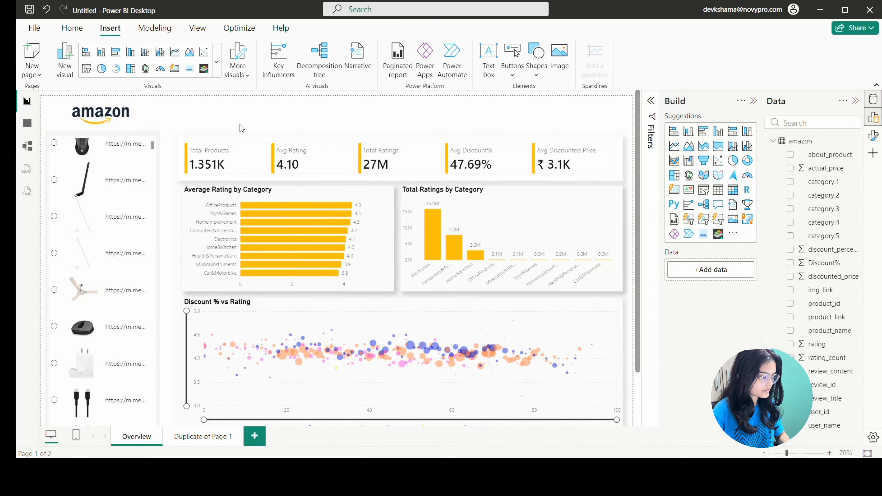
Rename the duplicated page as Pricing and Discount Analysis.
left_click(197, 437)
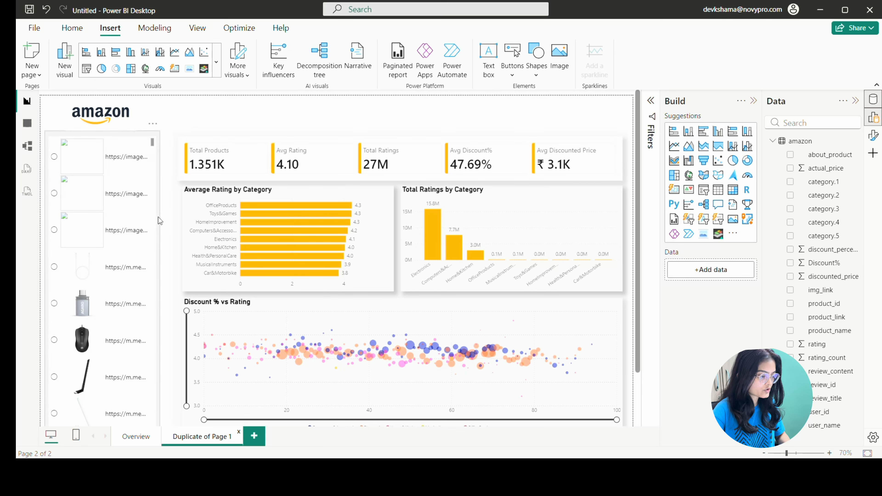
scroll(114, 220, "down", 3)
scroll(117, 260, "down", 1)
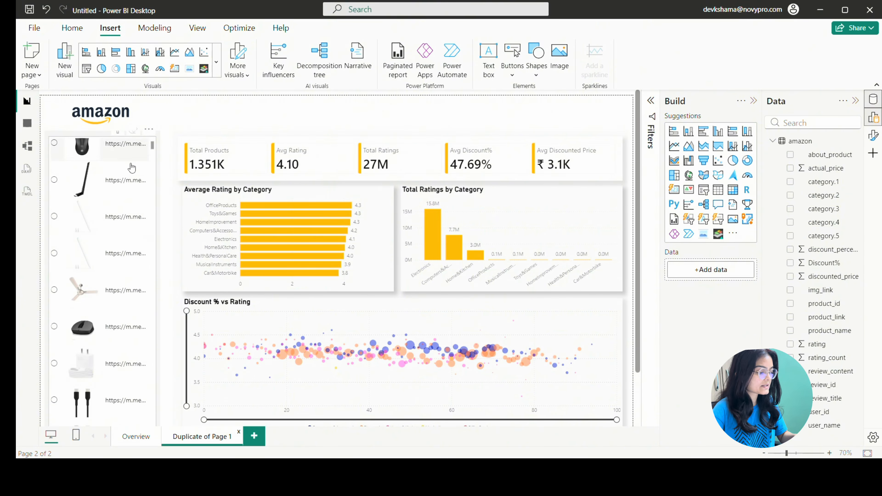
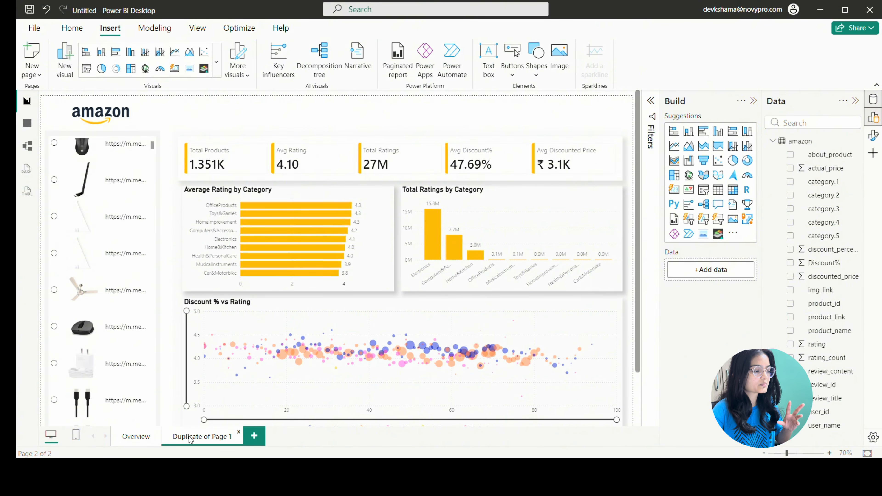
double_click(205, 438)
type("Pricin")
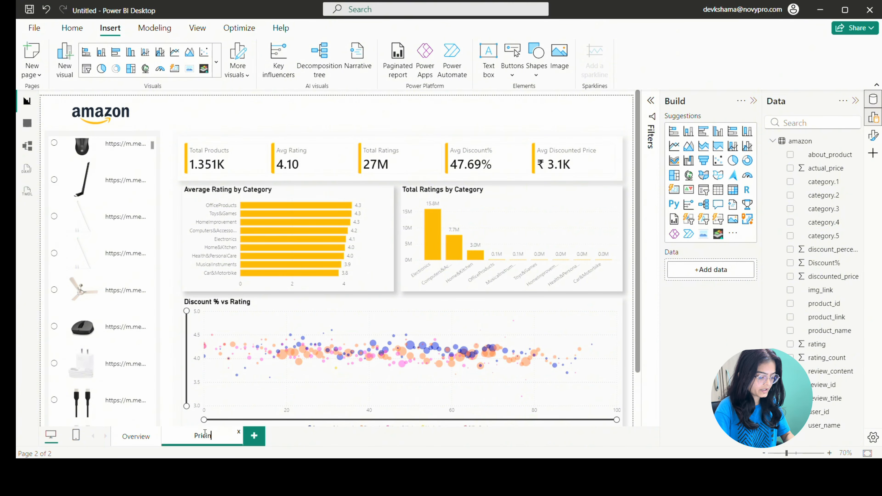
type("g and Di")
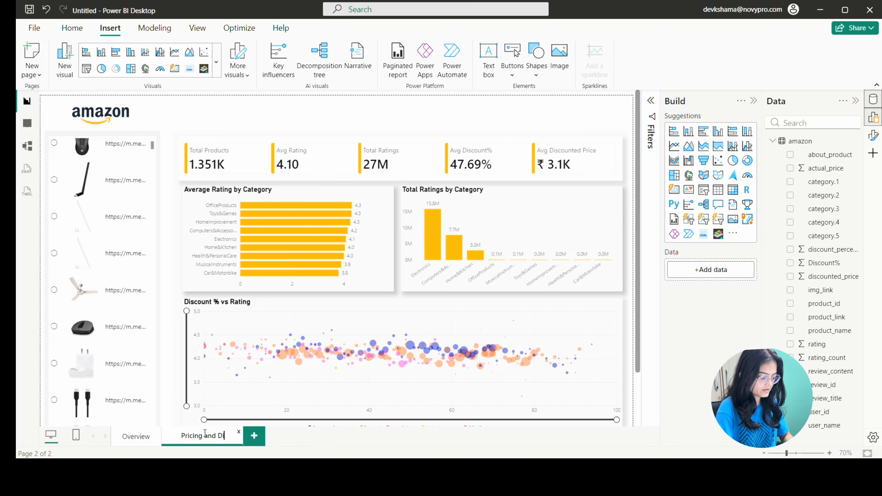
type("scount Analysis")
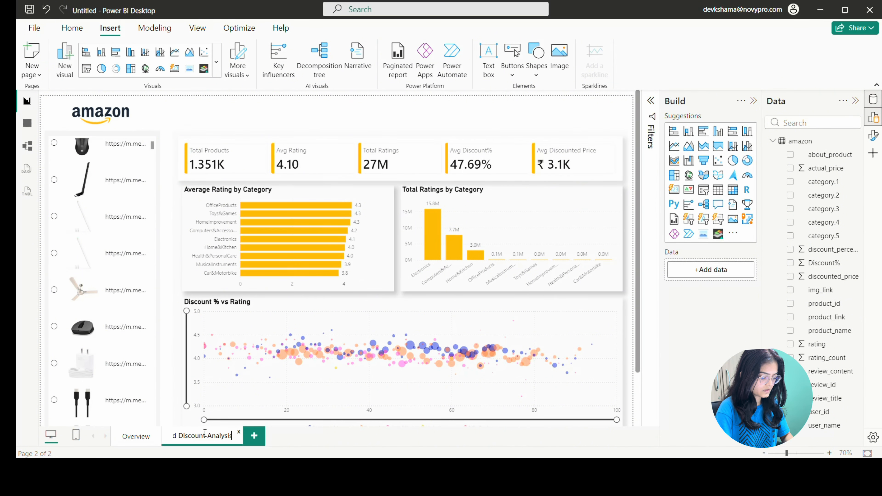
left_click(285, 106)
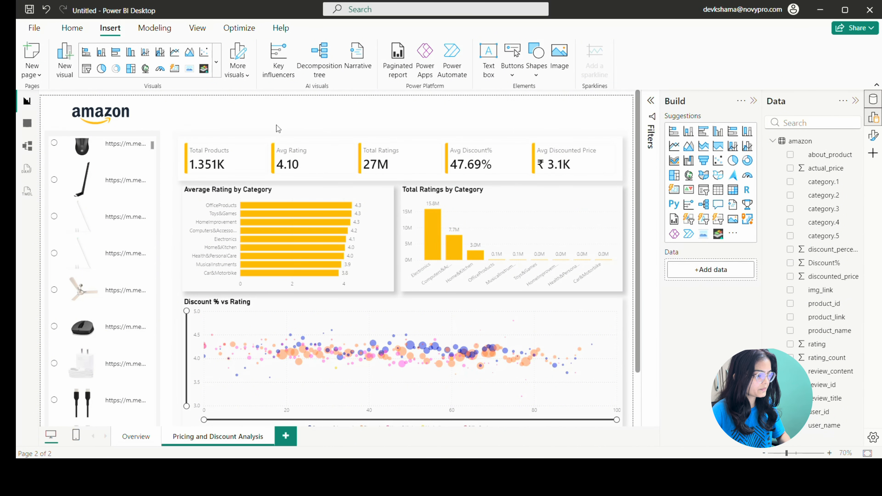
Convert the Average Rating by Category chart to a clustered column chart and replace its rating values with actual_price and discounted_price.
left_click(373, 213)
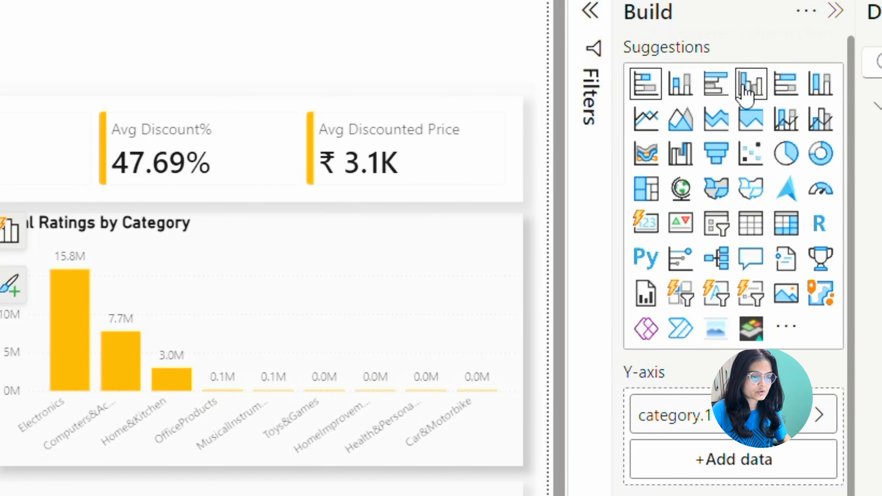
left_click(743, 85)
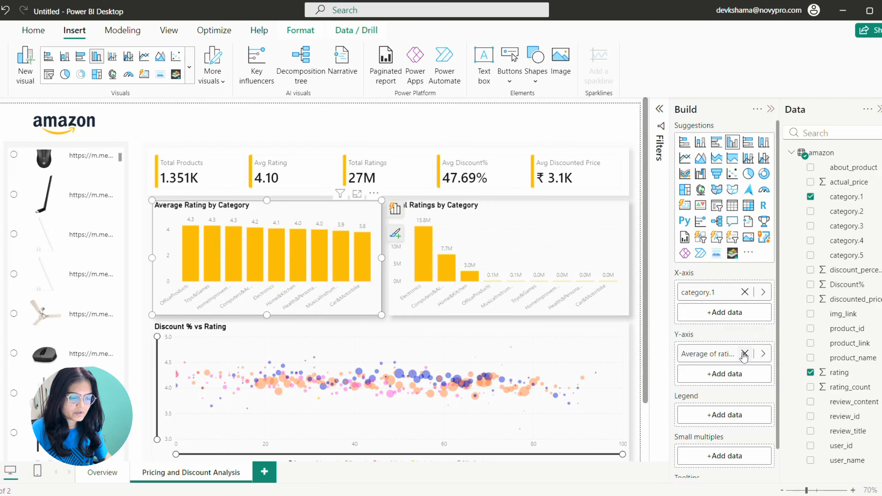
left_click_drag(705, 353, 852, 268)
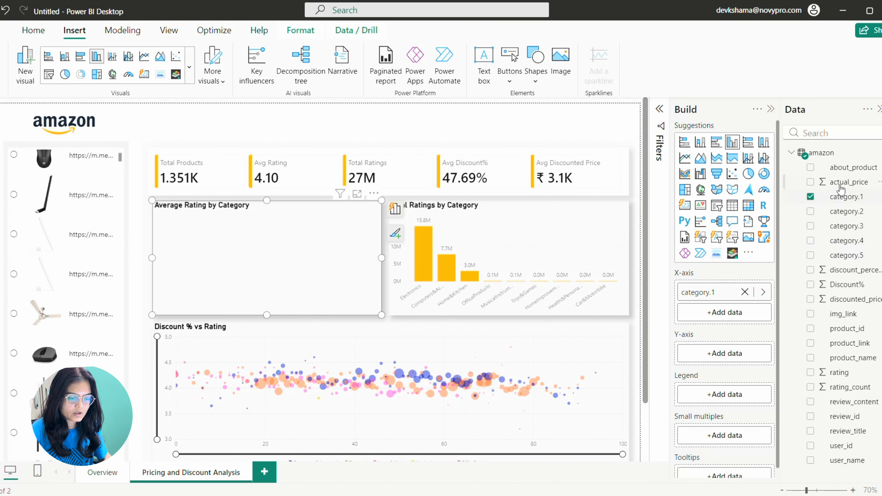
left_click_drag(844, 182, 730, 354)
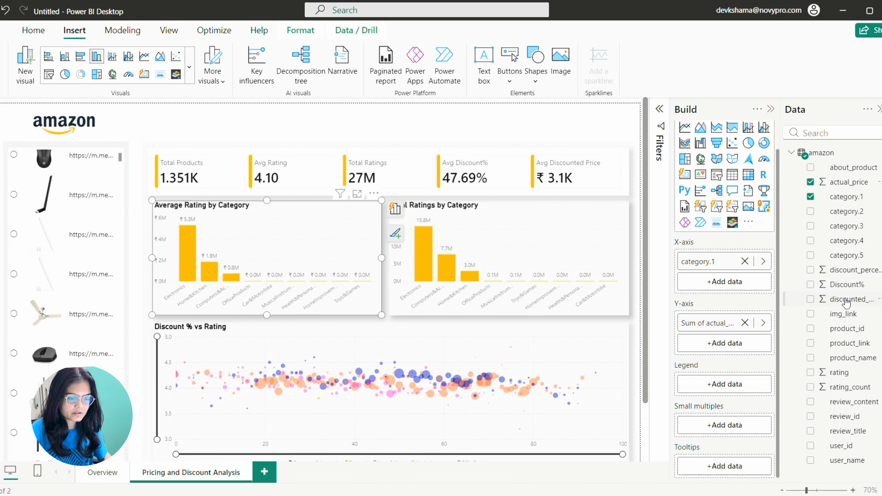
left_click_drag(846, 300, 705, 338)
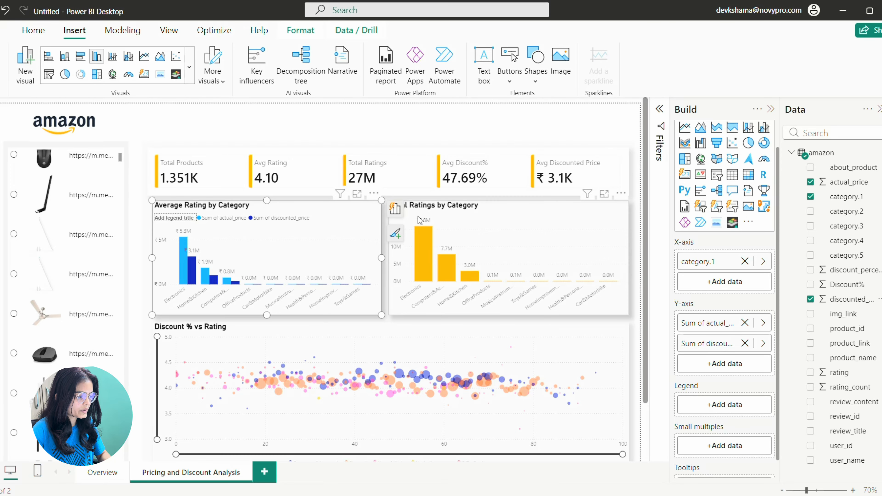
Remove the Total Ratings by Category chart and widen the clustered column chart across the freed space.
left_click(466, 214)
left_click(621, 194)
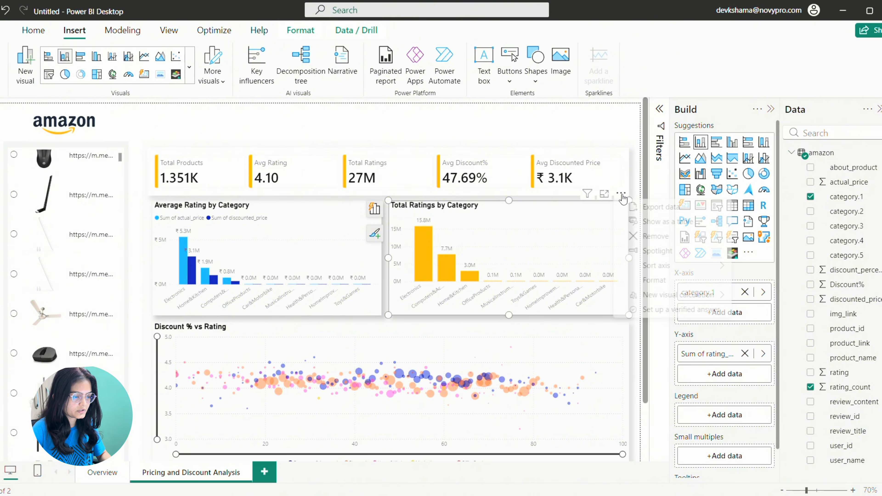
left_click(644, 236)
left_click(368, 243)
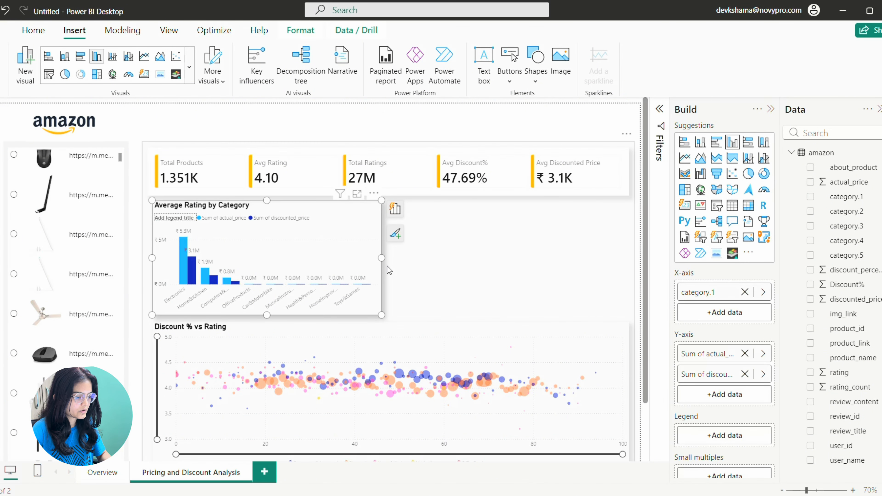
left_click_drag(382, 259, 630, 271)
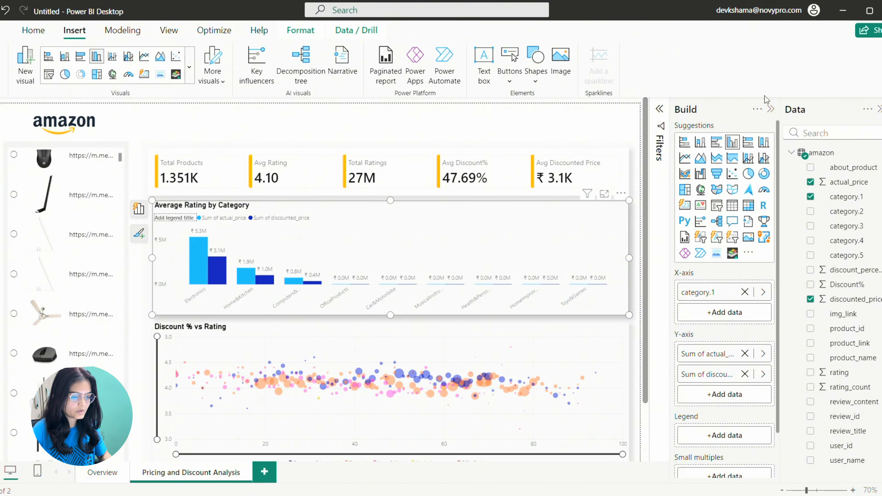
Turn off the clustered column chart's legend title and place its legend at Bottom center.
left_click(881, 153)
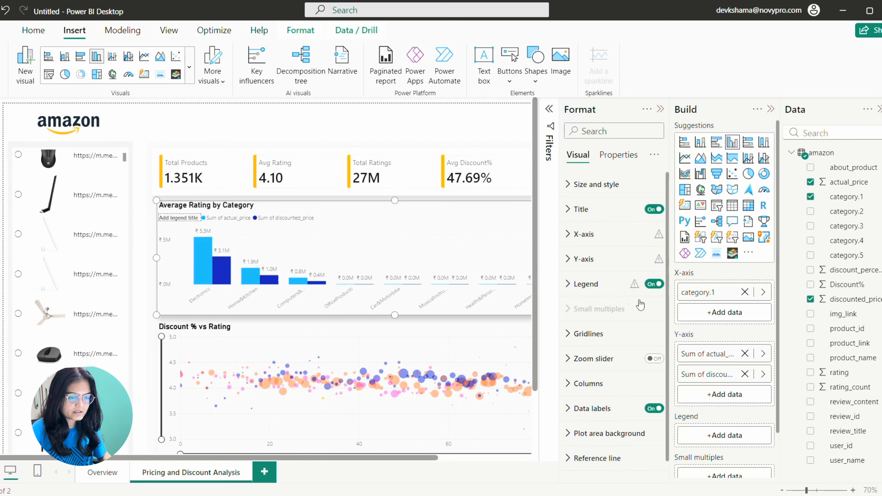
left_click(584, 233)
scroll(596, 305, "down", 3)
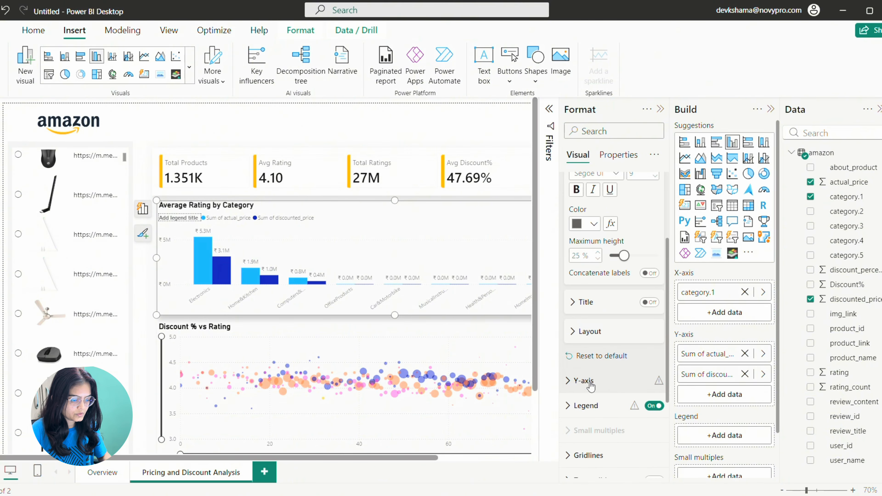
scroll(594, 289, "down", 3)
left_click(591, 291)
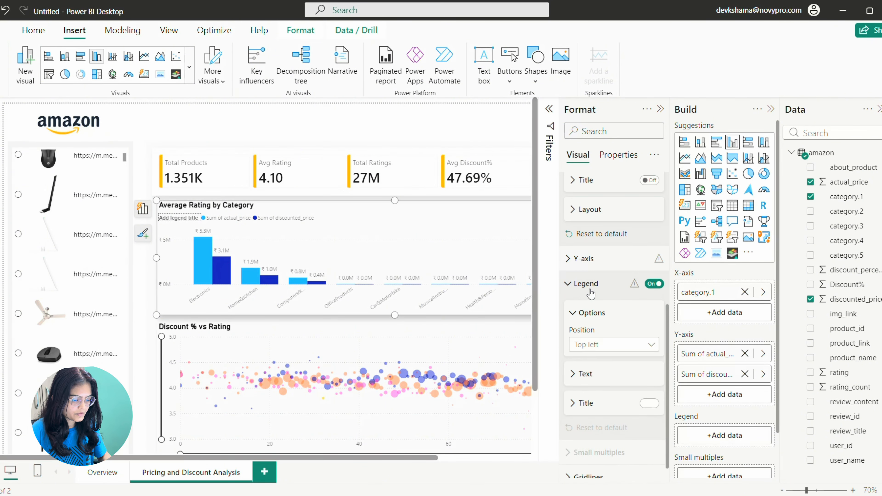
left_click(644, 406)
left_click(614, 344)
left_click(593, 311)
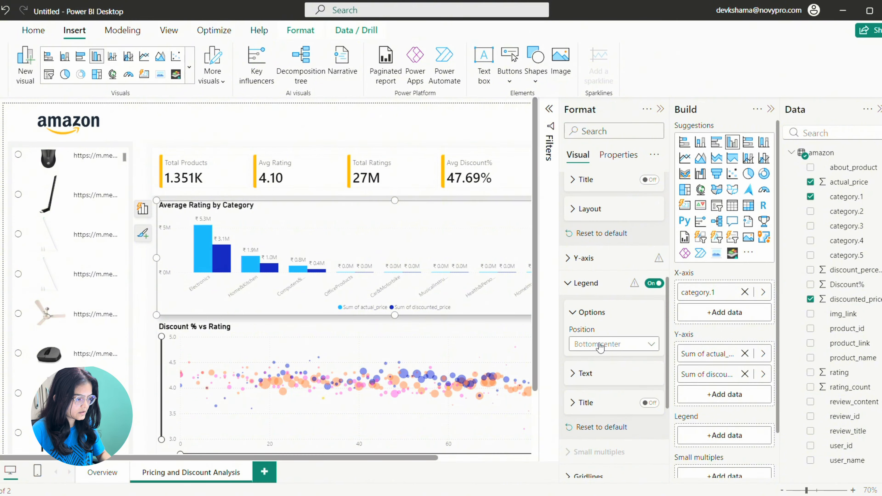
Recolor the Sum of actual_price columns with the recently used amber.
scroll(601, 346, "down", 2)
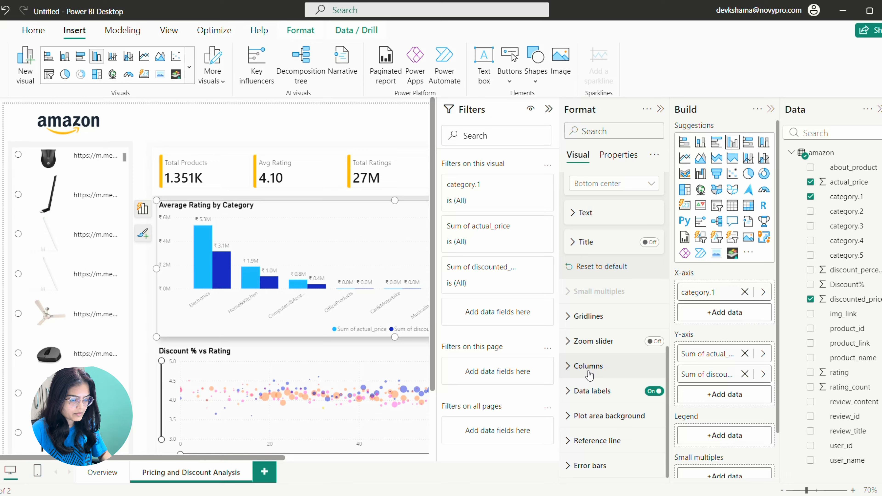
left_click(590, 369)
scroll(590, 365, "down", 4)
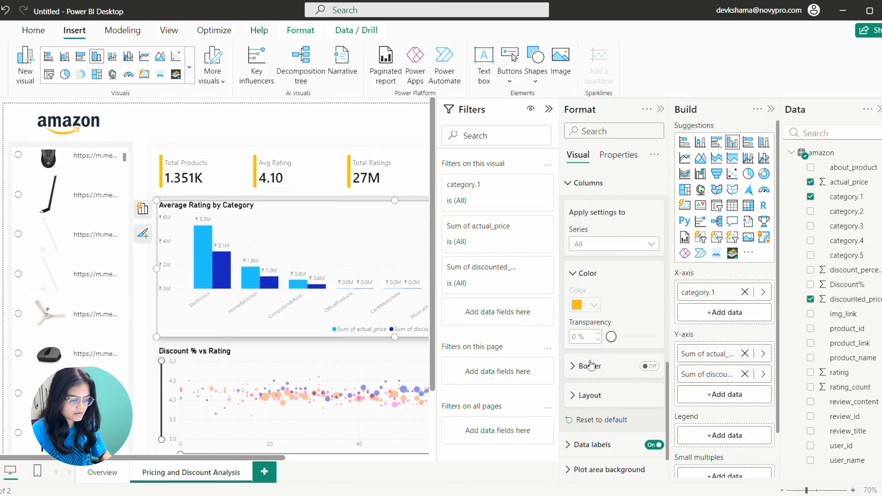
left_click(599, 247)
left_click(605, 273)
left_click(590, 305)
left_click(653, 217)
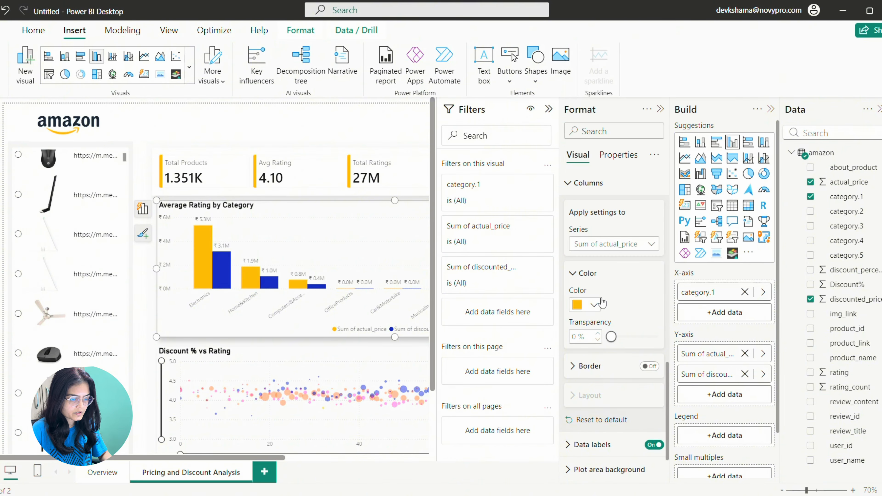
Open the custom color of the Sum of actual_price columns and copy its hex code, #FF9C08.
left_click(612, 244)
left_click(607, 288)
left_click(593, 305)
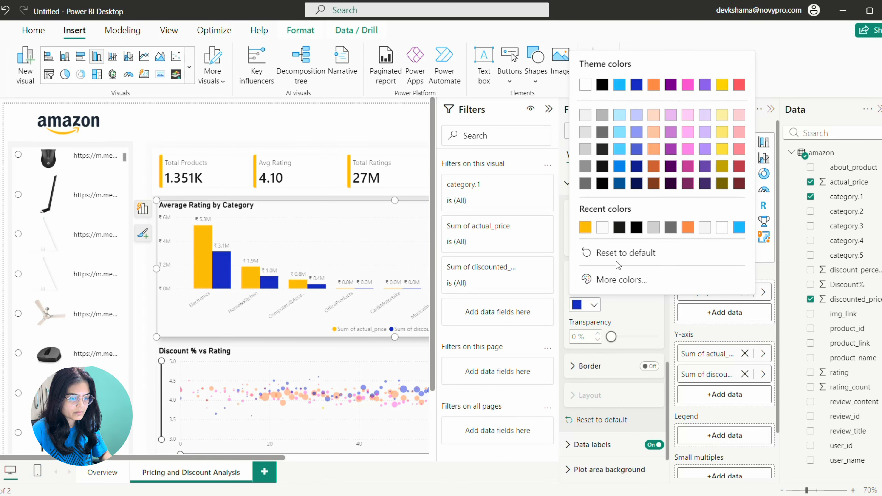
left_click(604, 280)
left_click(595, 305)
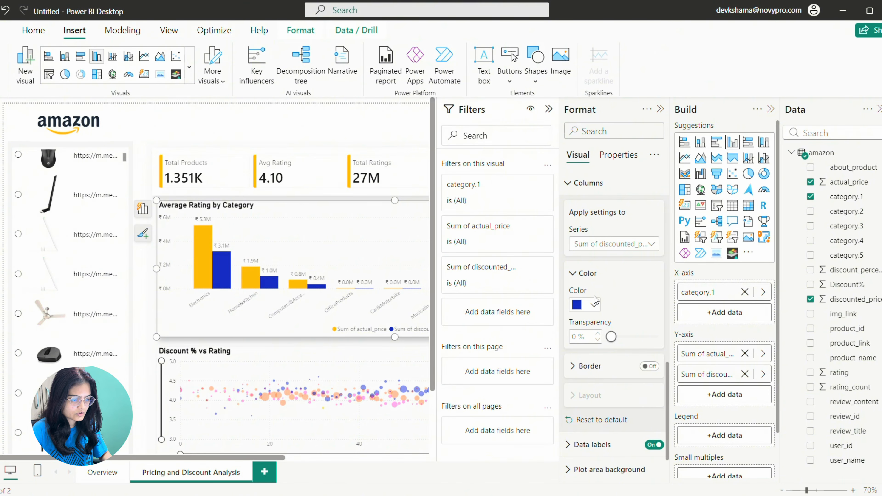
left_click(611, 244)
left_click(605, 274)
left_click(593, 305)
left_click(604, 279)
left_click(627, 302)
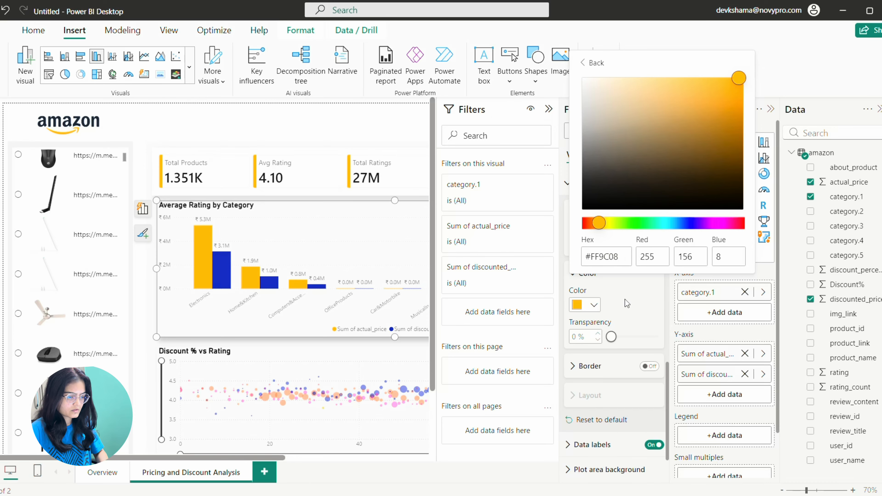
Apply the copied amber to the Sum of discounted_price columns and lighten it to about #F9C373.
left_click(594, 308)
left_click(609, 244)
left_click(606, 288)
left_click(593, 304)
left_click(609, 288)
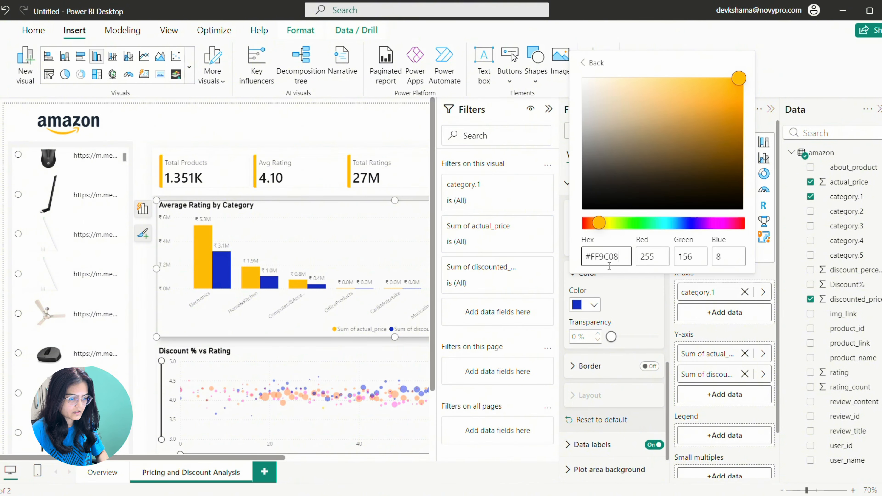
left_click(718, 85)
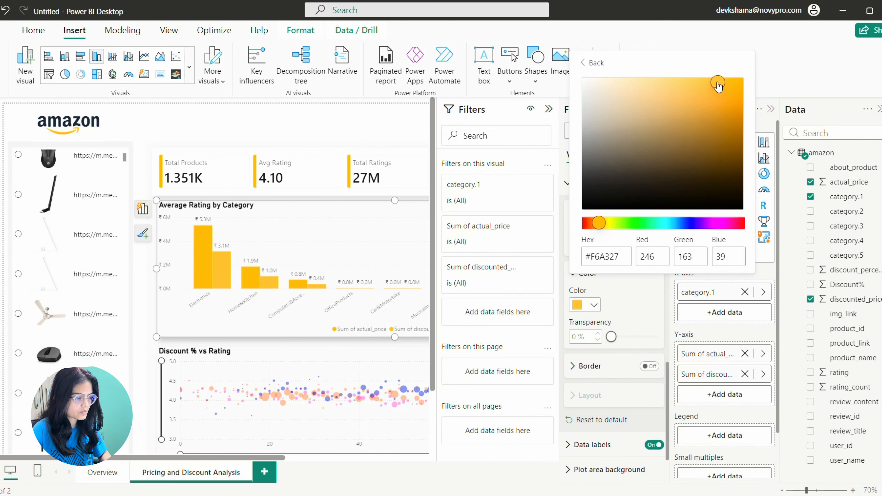
left_click_drag(718, 86, 670, 84)
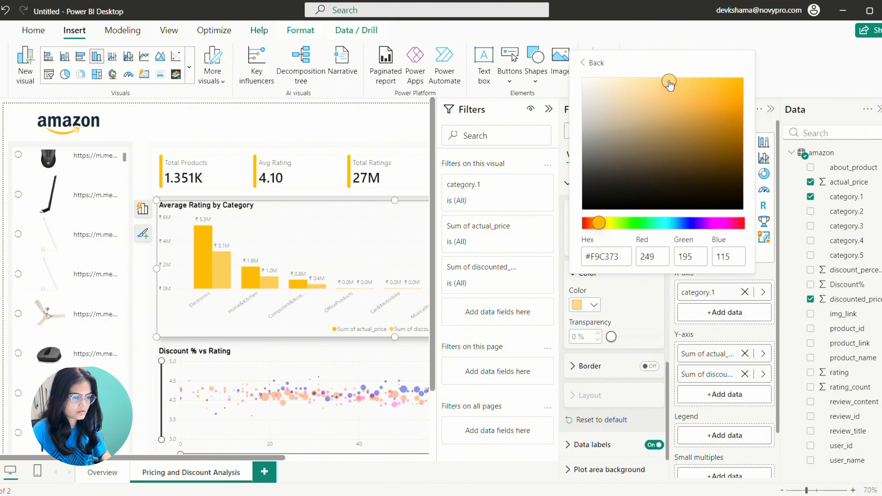
left_click(330, 129)
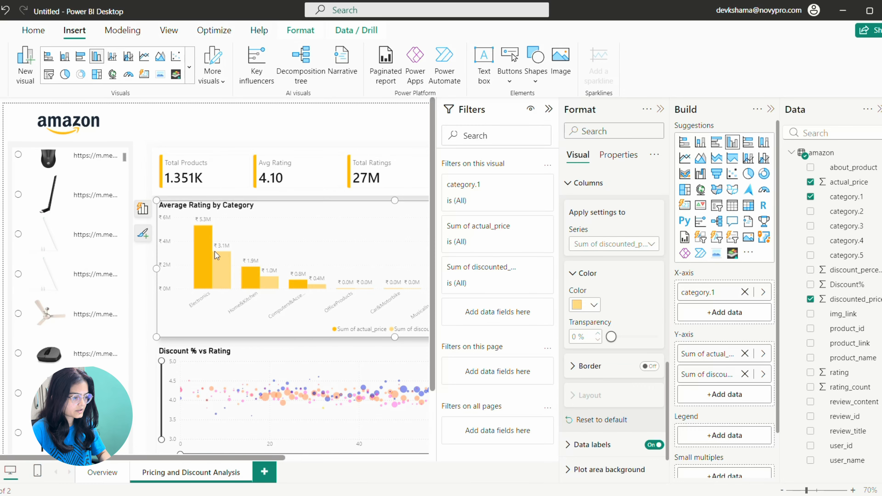
Change the column chart's title to "Actual Price vs Discounted Price by category".
left_click(549, 109)
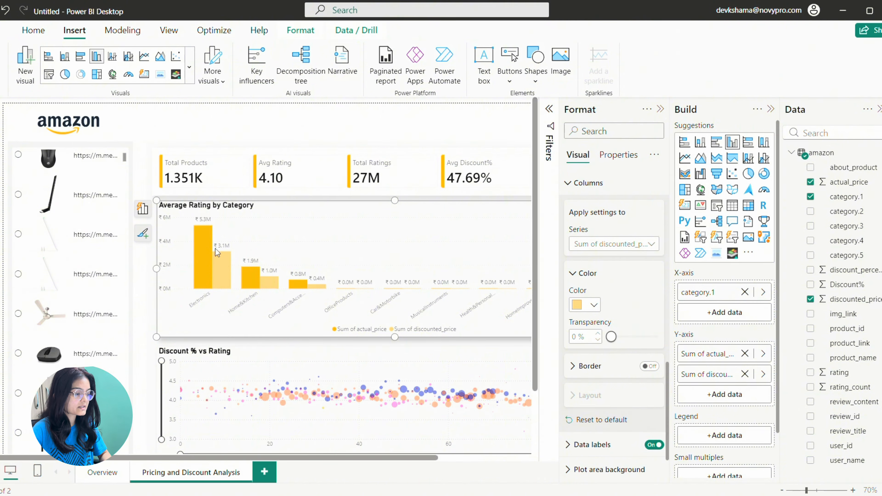
type("Ac")
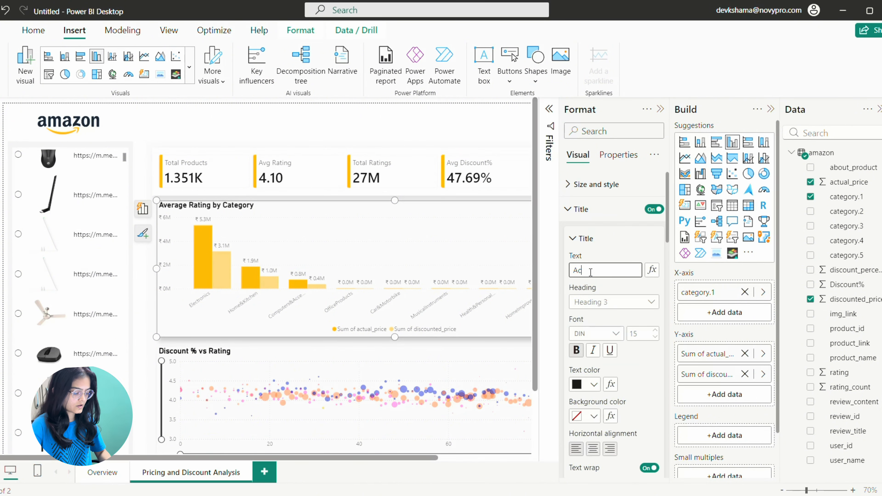
type("tual Price ")
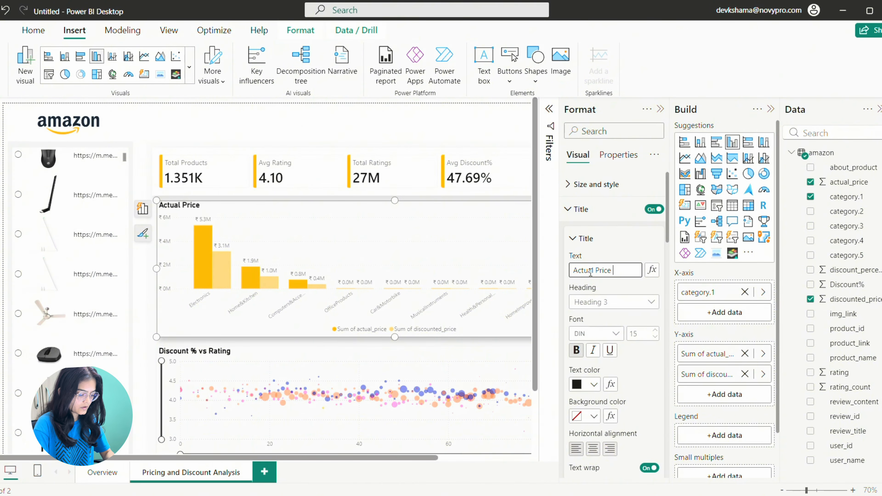
type("vs ")
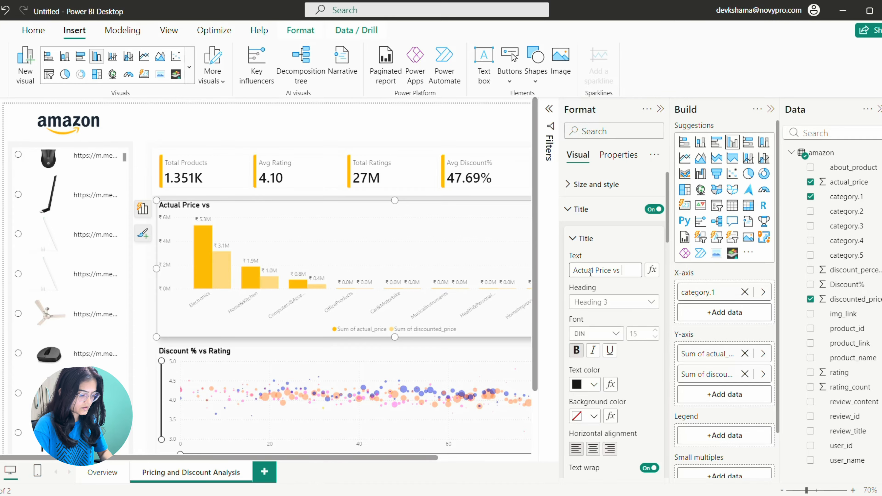
type("Disocunt")
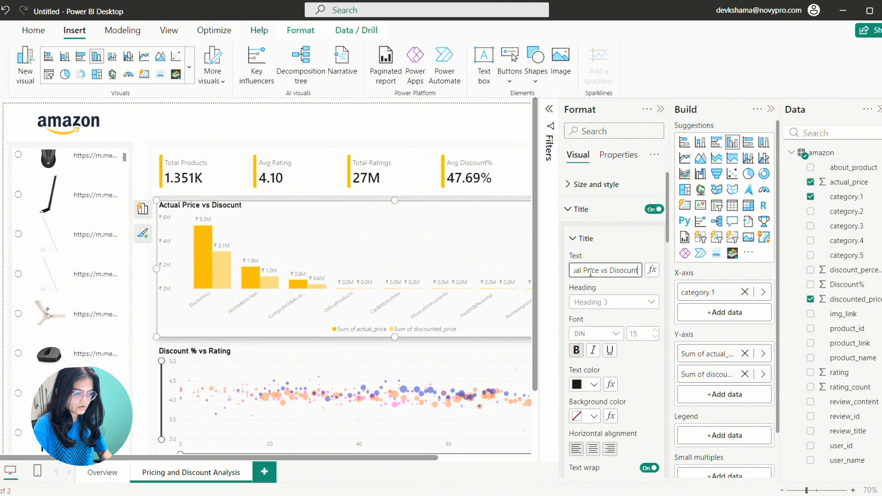
type("ed")
key("BackSpace")
key("BackSpace")
key("BackSpace")
key("BackSpace")
key("BackSpace")
key("BackSpace")
key("BackSpace")
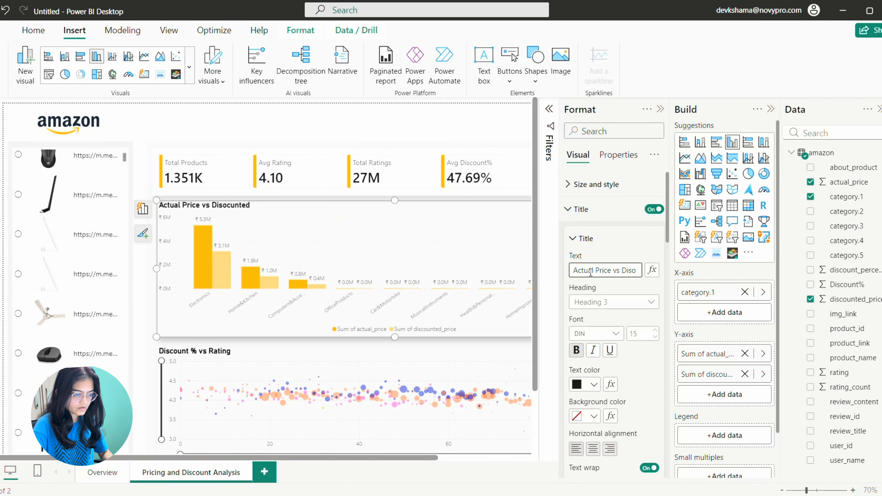
type("couned")
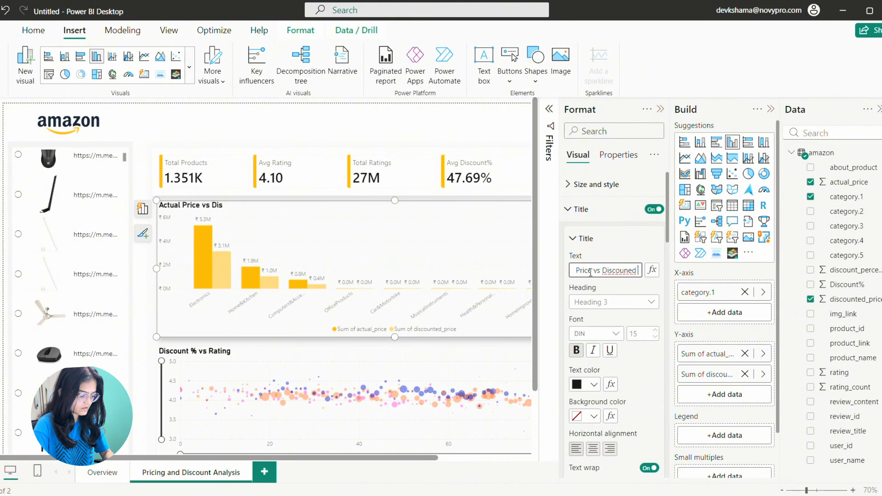
type(" rice")
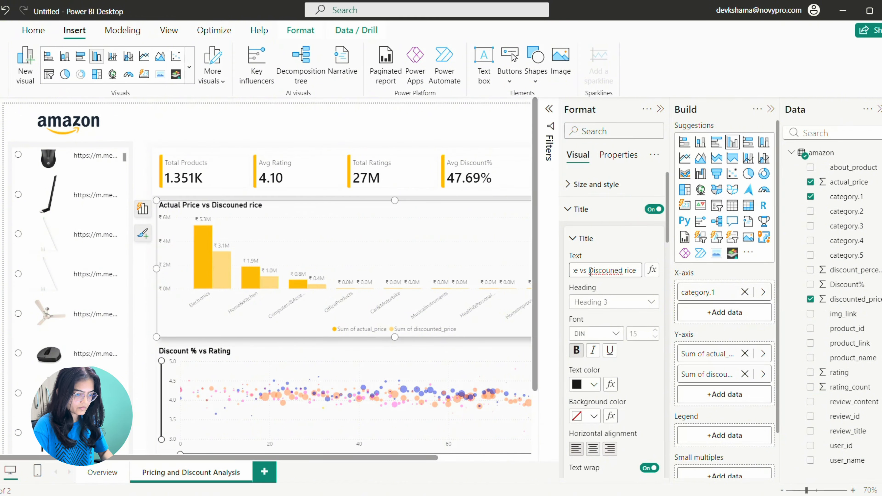
key("BackSpace")
key("BackSpace")
key("BackSpace")
key("BackSpace")
key("BackSpace")
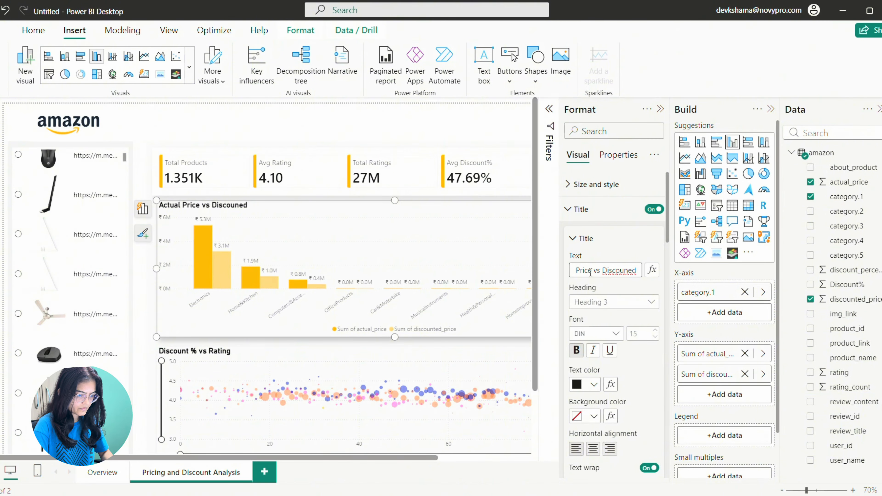
type("Price by cat")
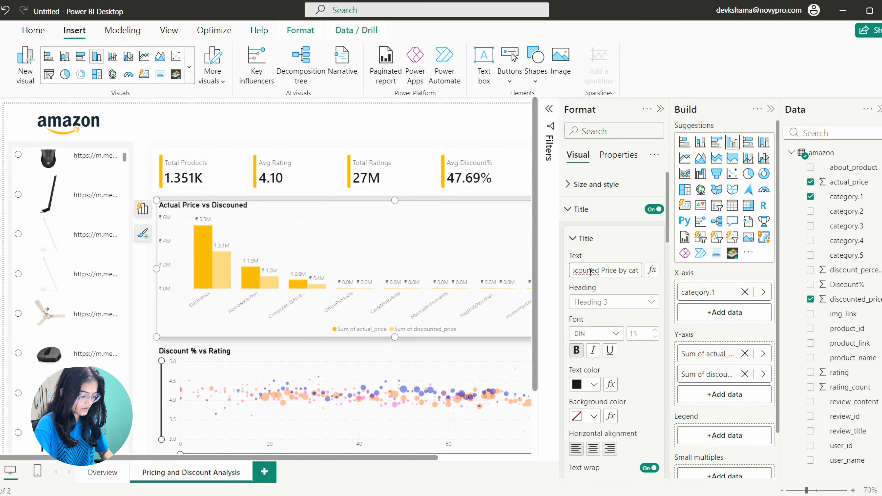
type("egory")
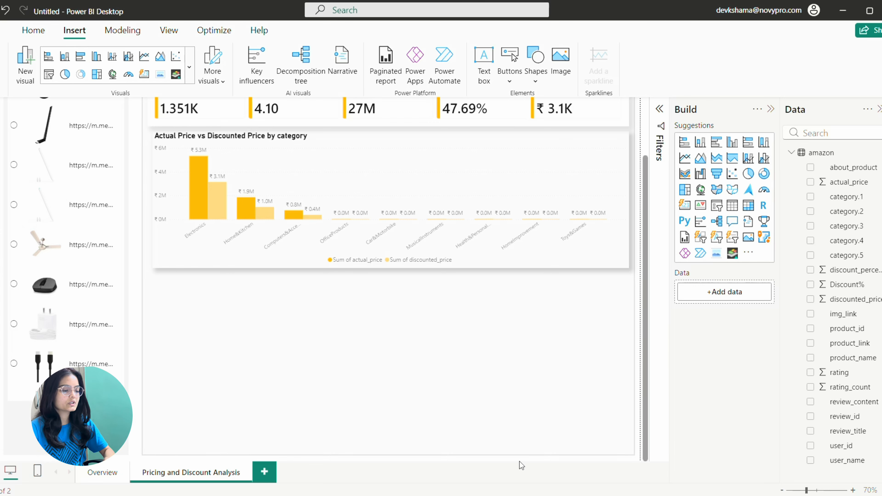
Add a stacked bar chart in the empty area below the column chart and resize it to fill the space's lower left.
scroll(521, 417, "up", 3)
left_click(685, 142)
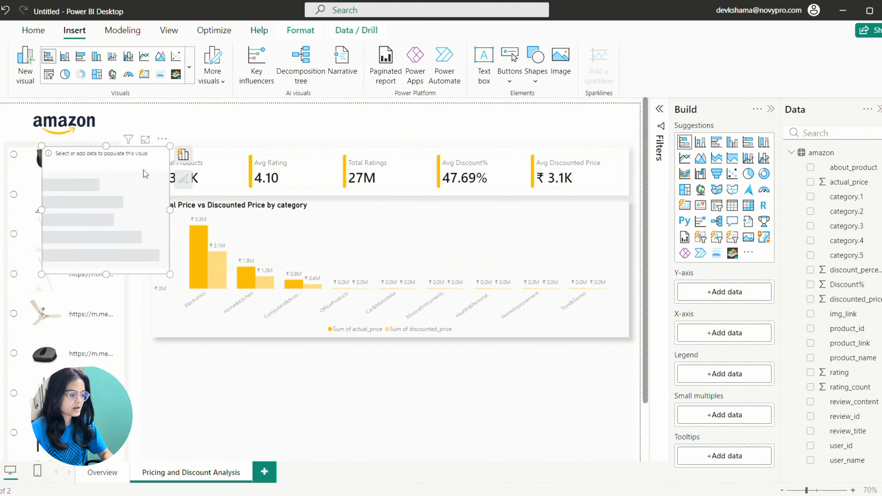
left_click_drag(146, 173, 257, 364)
scroll(270, 349, "down", 2)
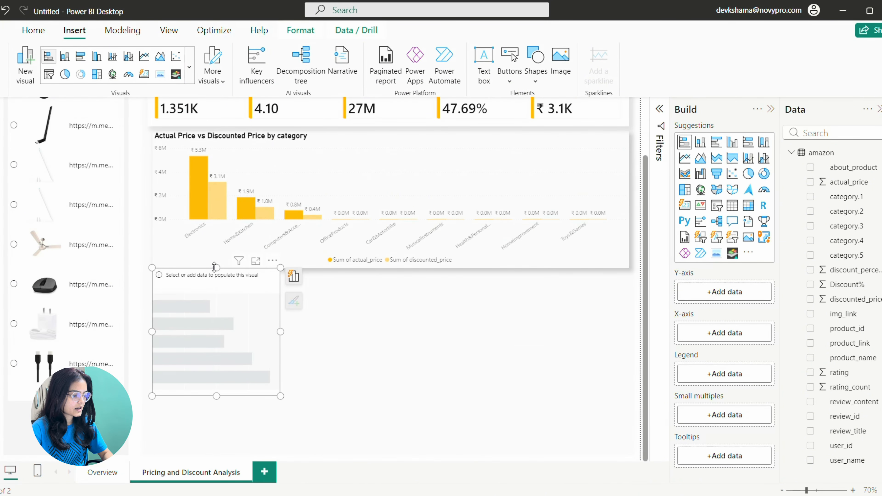
left_click_drag(216, 269, 220, 305)
left_click_drag(280, 407, 304, 445)
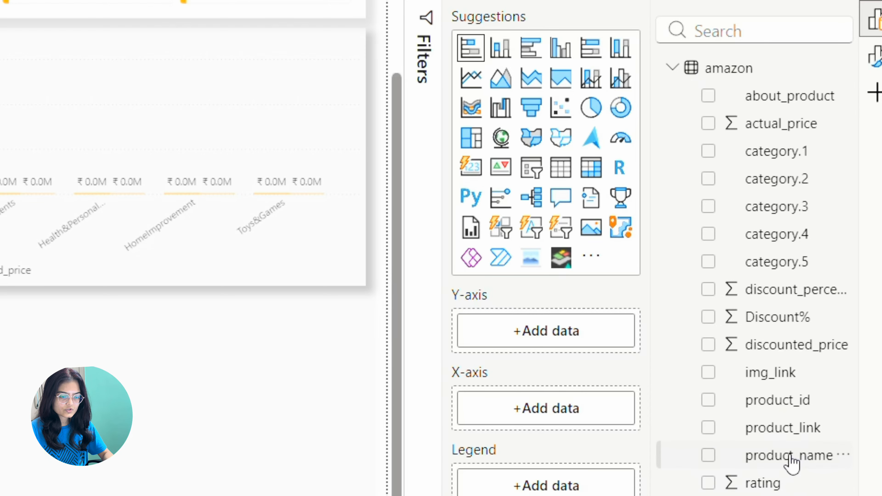
Assign product_name to the bar chart's Y-axis and Discount% to its X-axis, summarized as Average.
left_click_drag(791, 458, 557, 347)
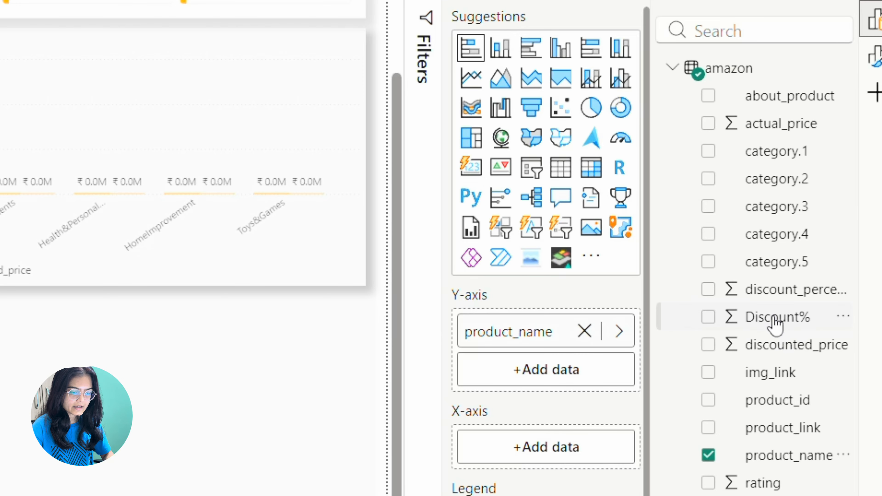
left_click_drag(775, 328, 551, 462)
left_click(620, 389)
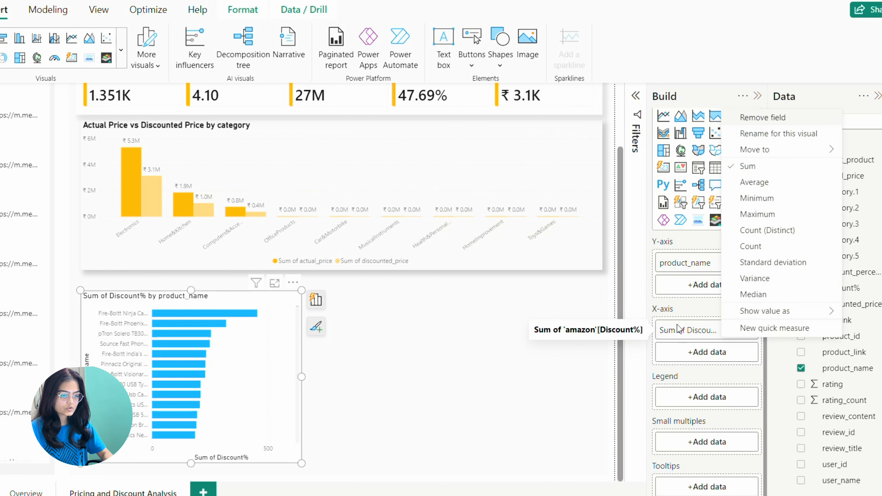
left_click(628, 132)
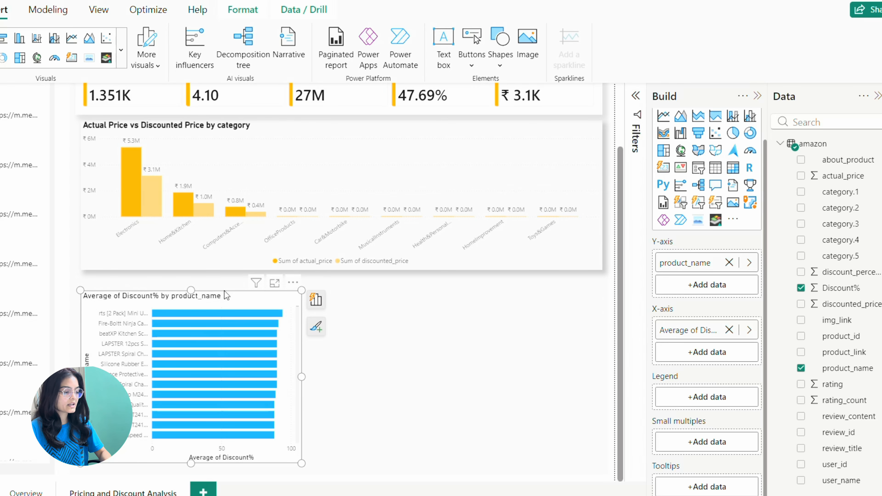
Filter the bar chart to the top 10 product_name items by Sum of Discount%.
left_click(636, 96)
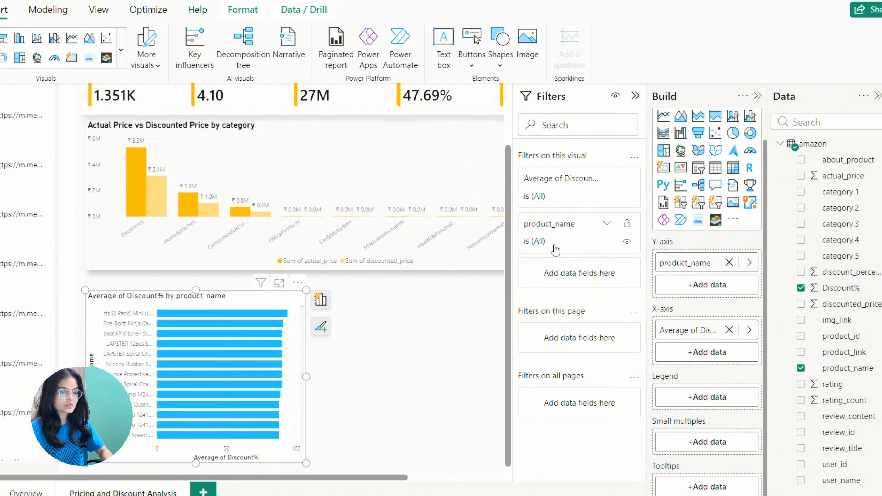
left_click(560, 237)
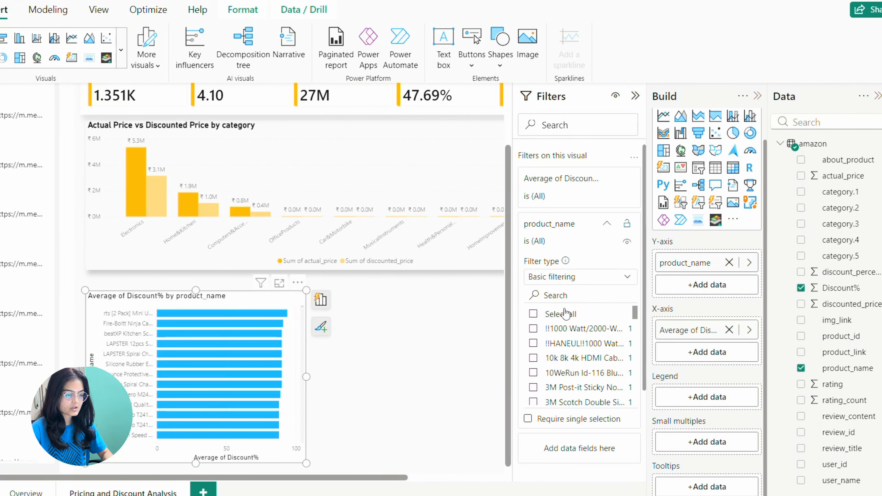
left_click(568, 286)
left_click(554, 328)
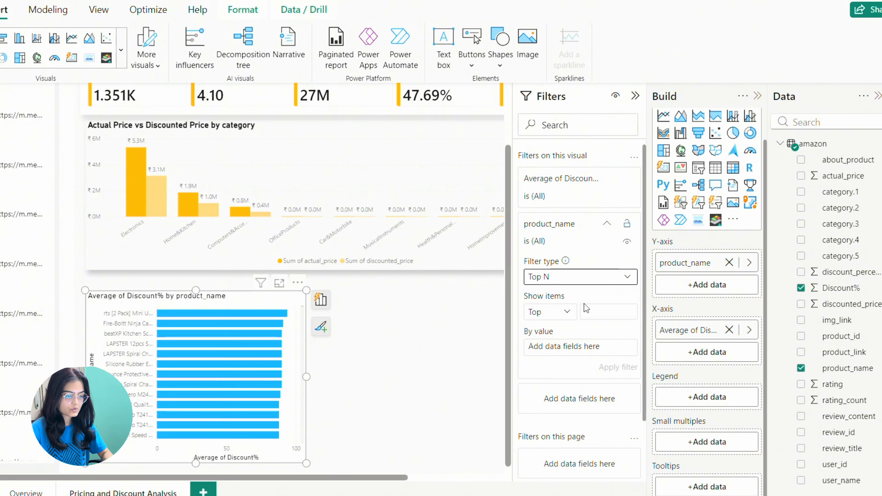
left_click(591, 312)
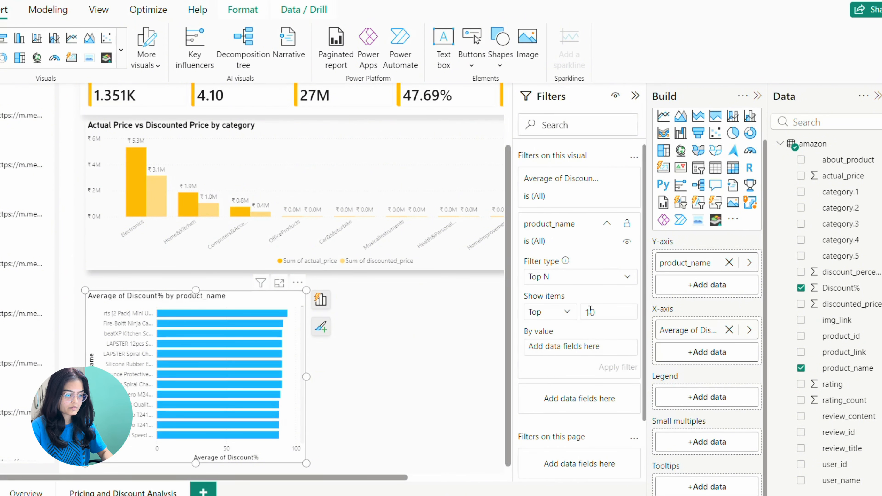
type("10")
left_click_drag(847, 290, 585, 348)
left_click(617, 365)
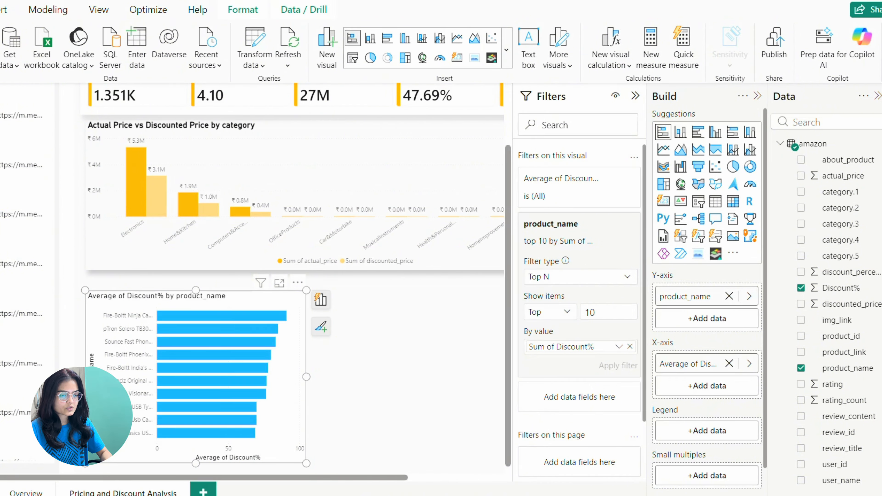
Recolor the bar chart's bars to the same amber as the actual_price columns in the column chart.
left_click(320, 326)
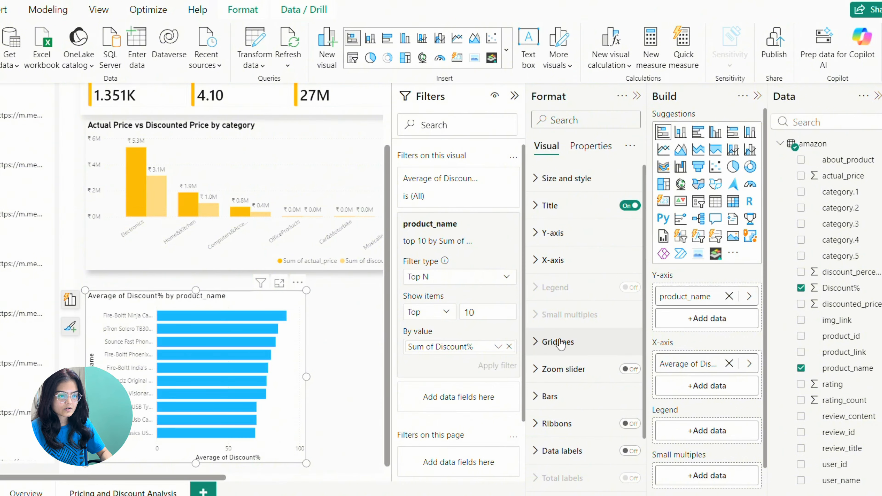
left_click(554, 329)
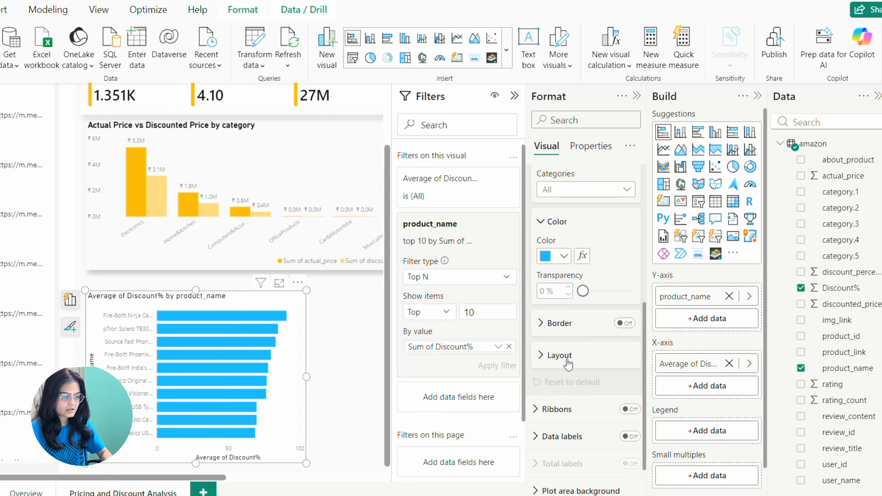
left_click(564, 256)
left_click(573, 171)
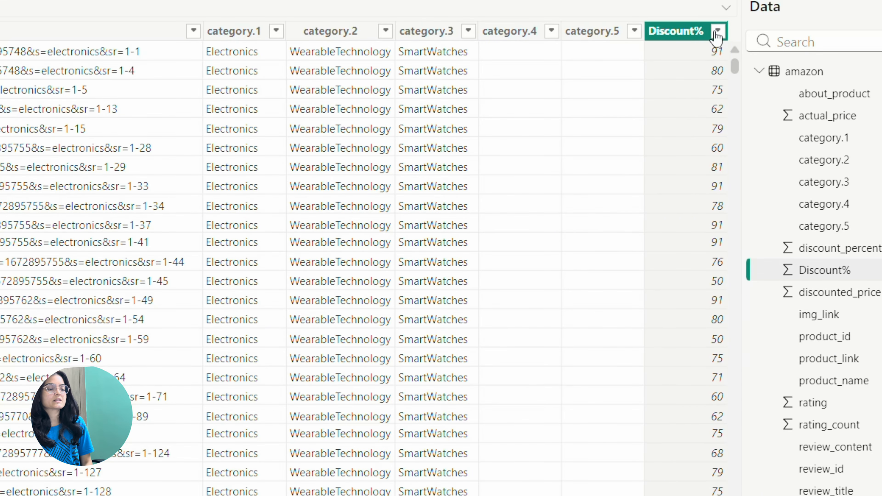
Examine the range of distinct values in the Discount% column of the amazon data table, leaving it unfiltered.
left_click(718, 32)
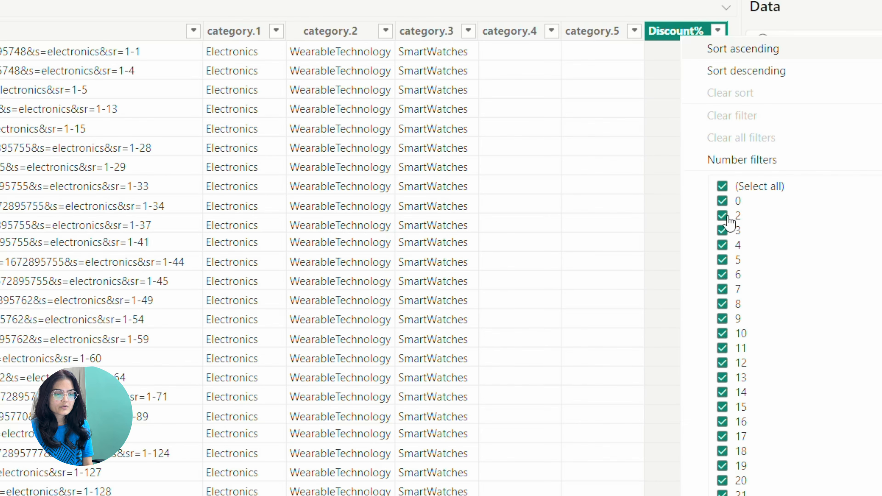
scroll(746, 323, "down", 5)
scroll(746, 323, "down", 3)
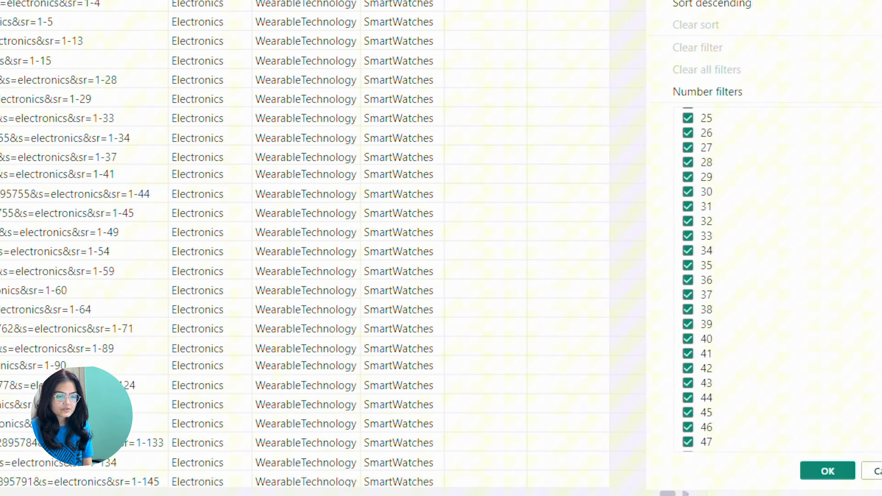
scroll(712, 278, "down", 15)
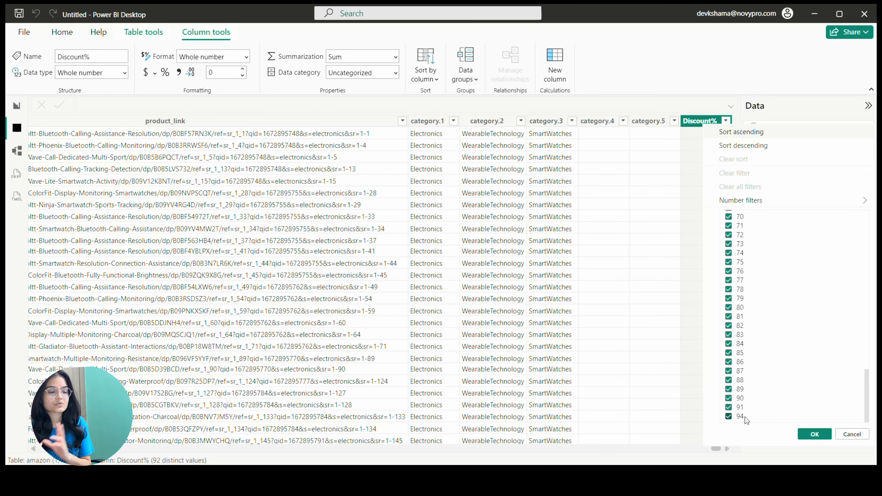
left_click(610, 320)
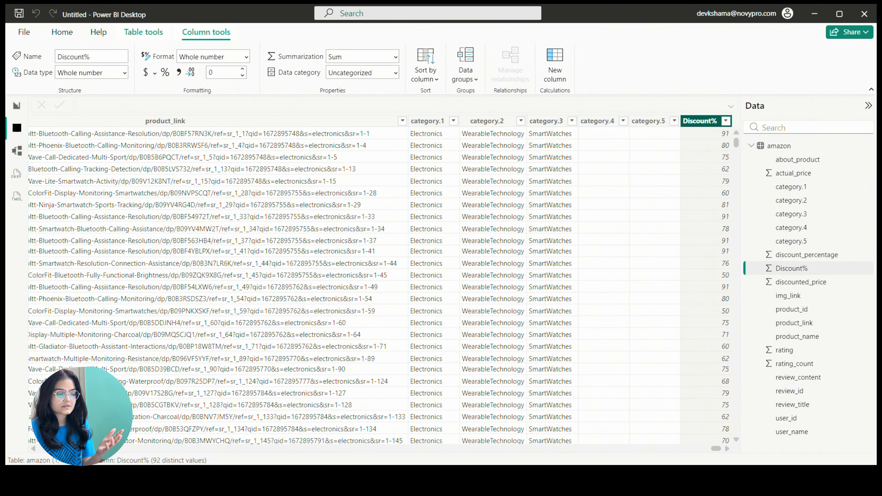
Add a calculated column Discount Bucket to the amazon table with SWITCH: Discount% <= 30 "Low", <= 60 "Medium", otherwise "High".
left_click(17, 105)
right_click(794, 145)
left_click(715, 181)
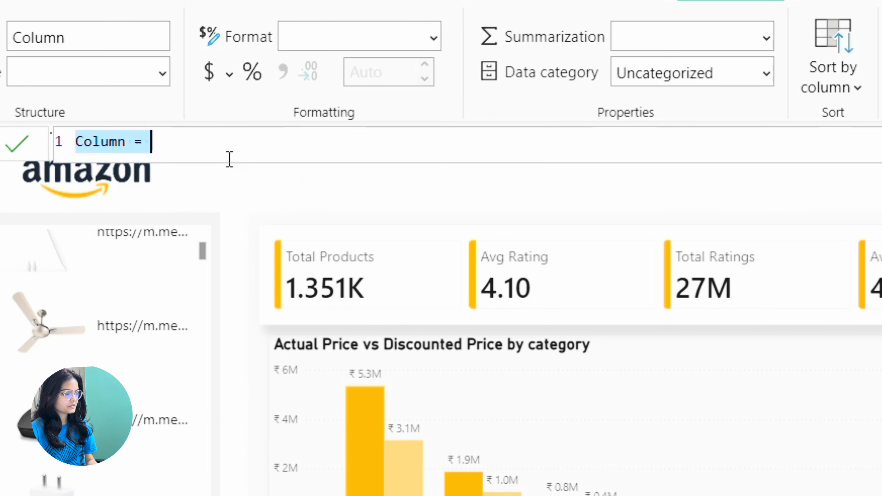
type("Discount Bucket = SWITCH(TRUE(), 'amazon'[Discount%] <= 30, \"Low\", 'amazon'[Discount%] <= 60, \"Medium\", \"High\")")
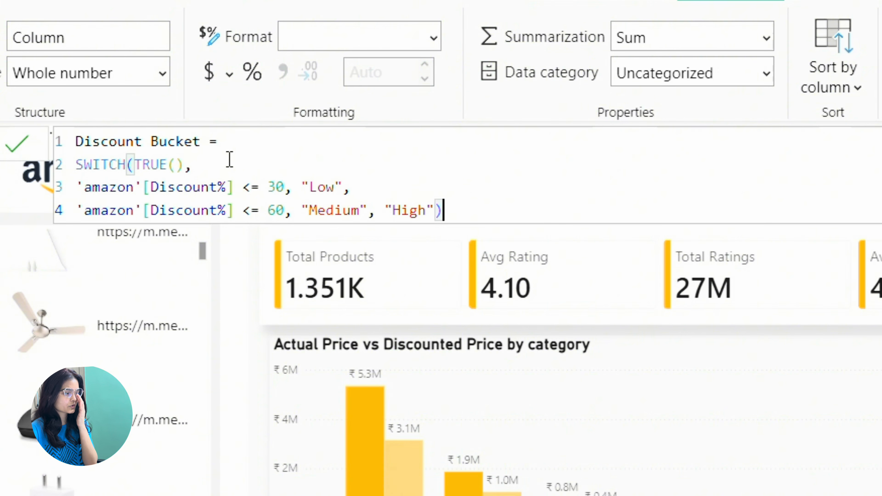
left_click(176, 191)
left_click_drag(243, 188, 285, 187)
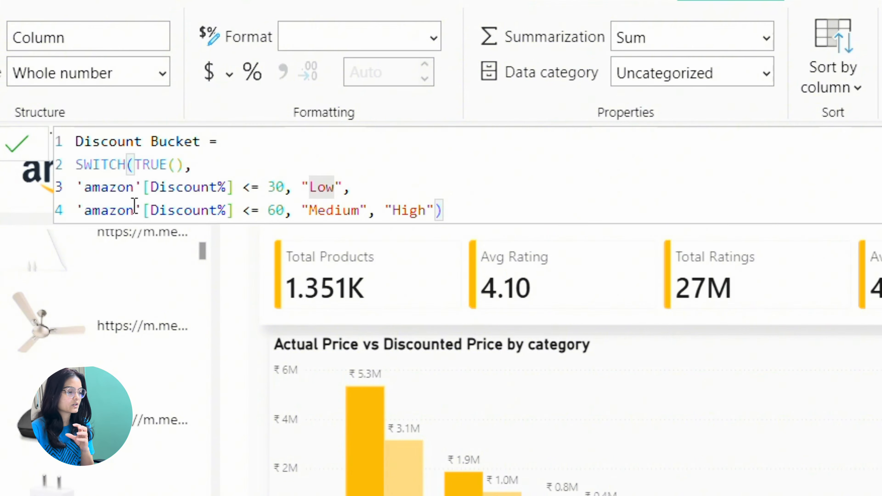
left_click_drag(125, 210, 280, 204)
left_click(325, 207)
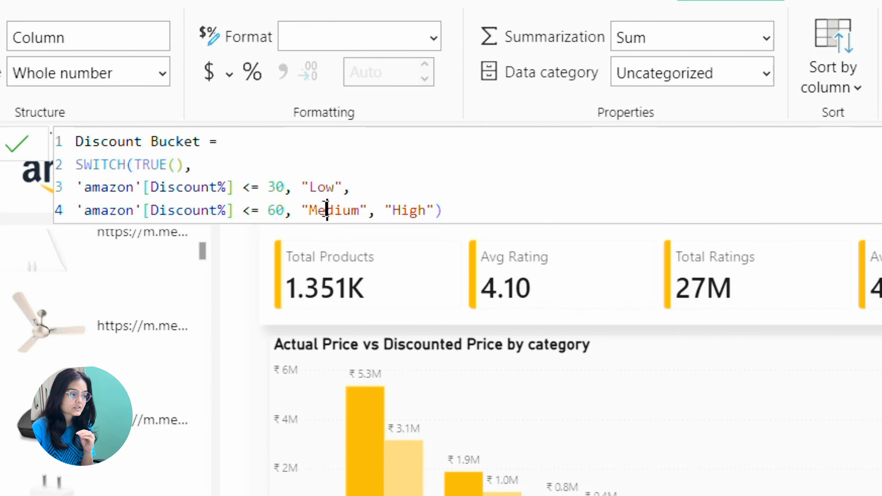
left_click(384, 202)
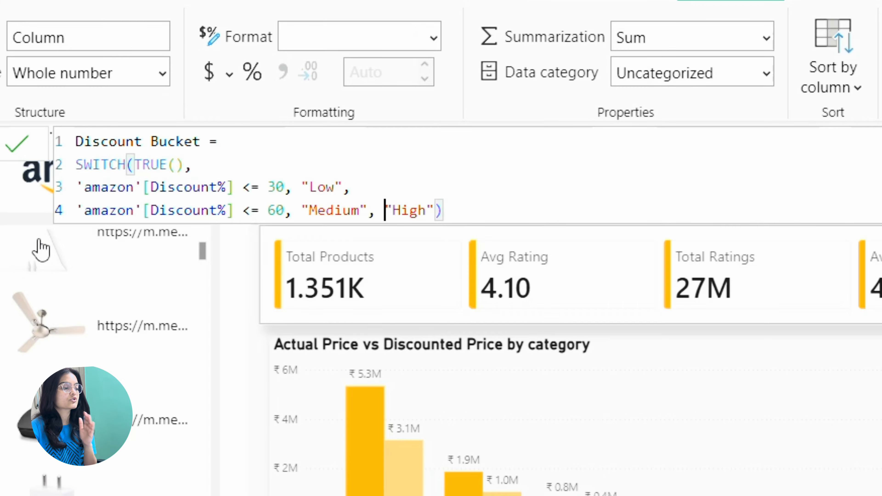
left_click(16, 143)
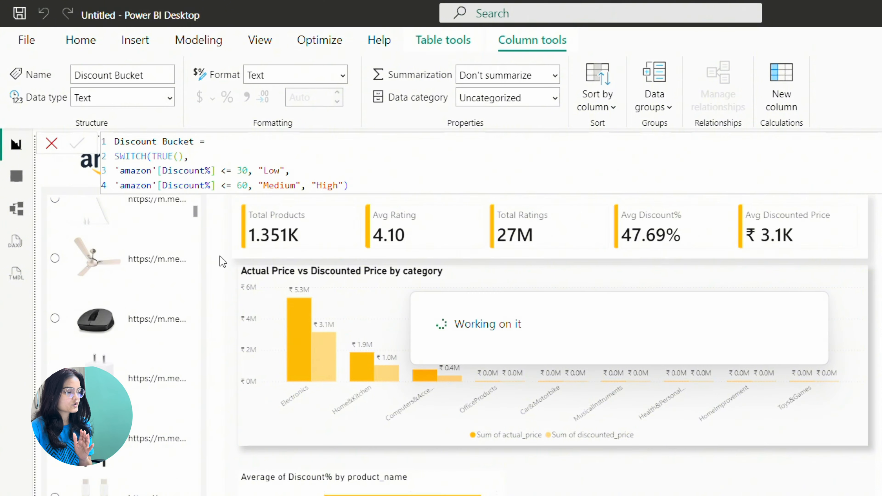
Examine the Discount Bucket values against Discount% in the amazon data table and return to the report page.
left_click(20, 180)
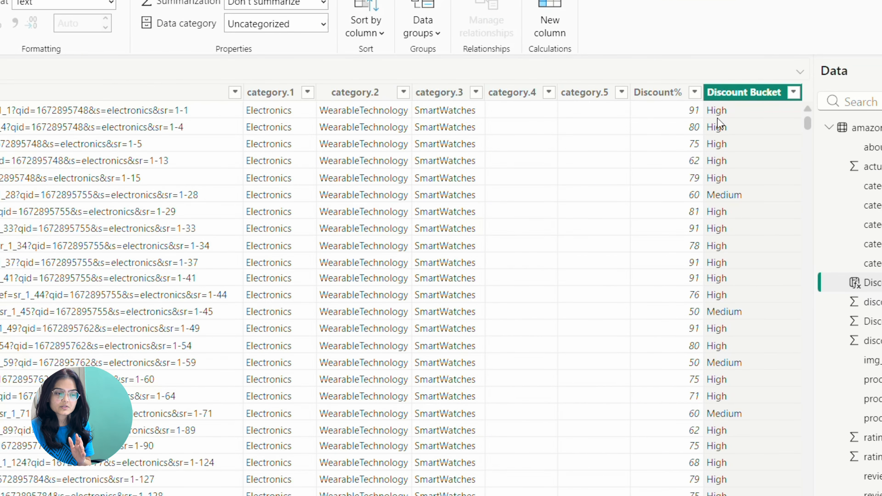
scroll(731, 399, "down", 6)
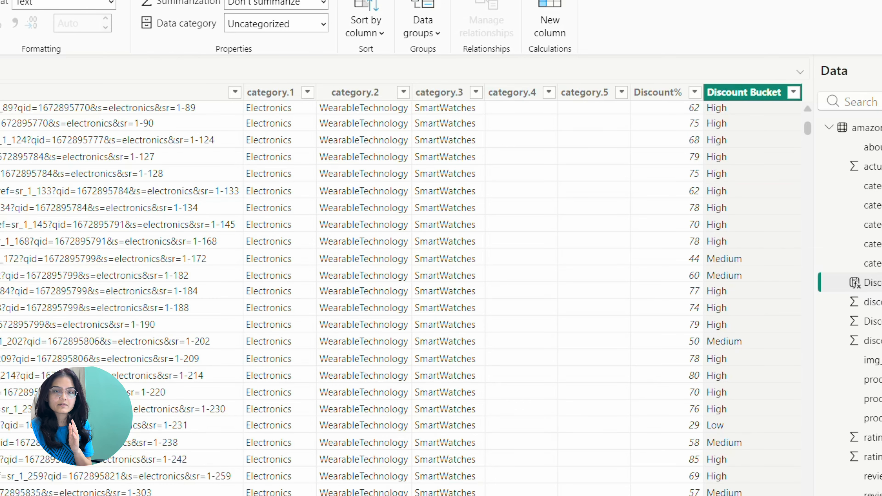
left_click(10, 122)
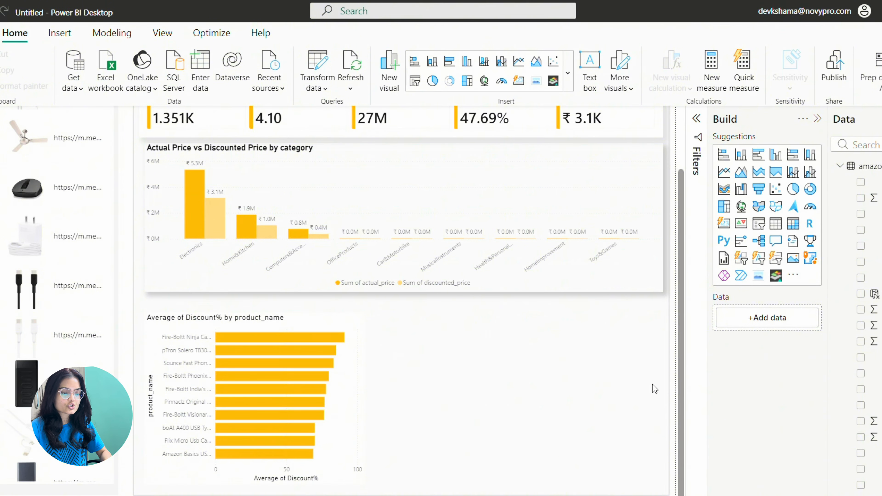
Add a donut chart in the empty area beside the bar chart and enlarge it to fill the space.
left_click(630, 397)
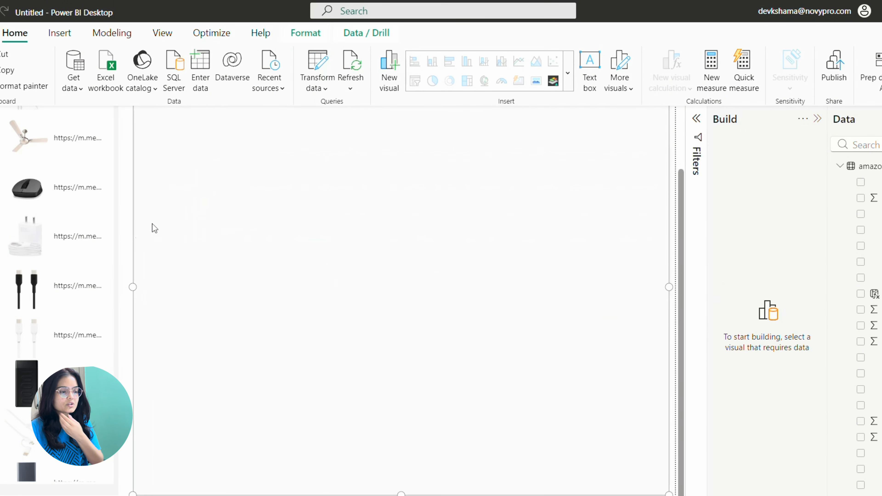
key("Delete")
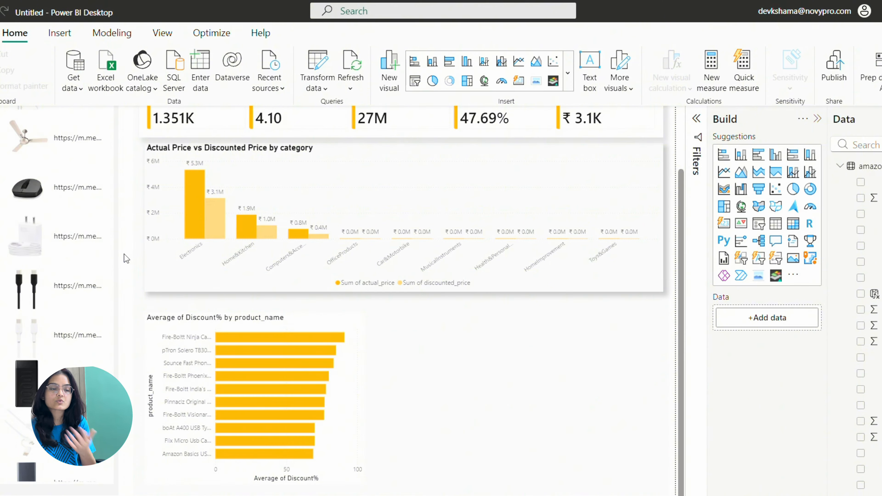
left_click(809, 191)
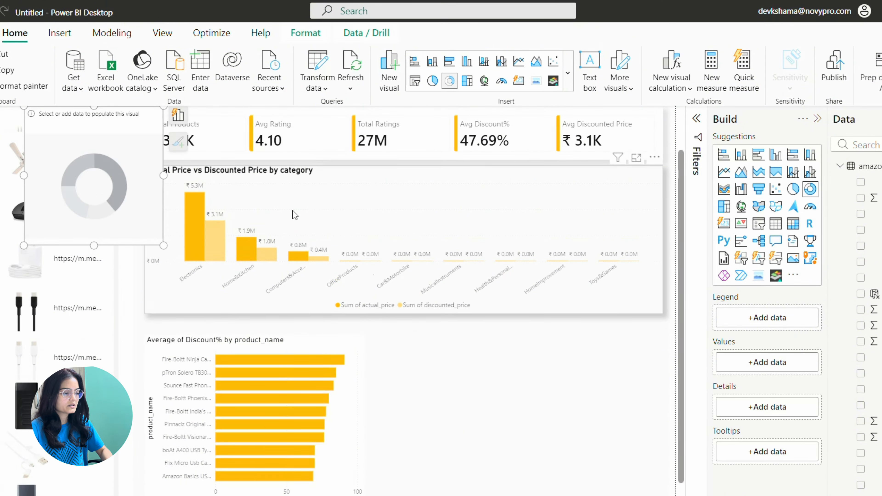
left_click_drag(534, 409, 517, 386)
scroll(521, 399, "down", 1)
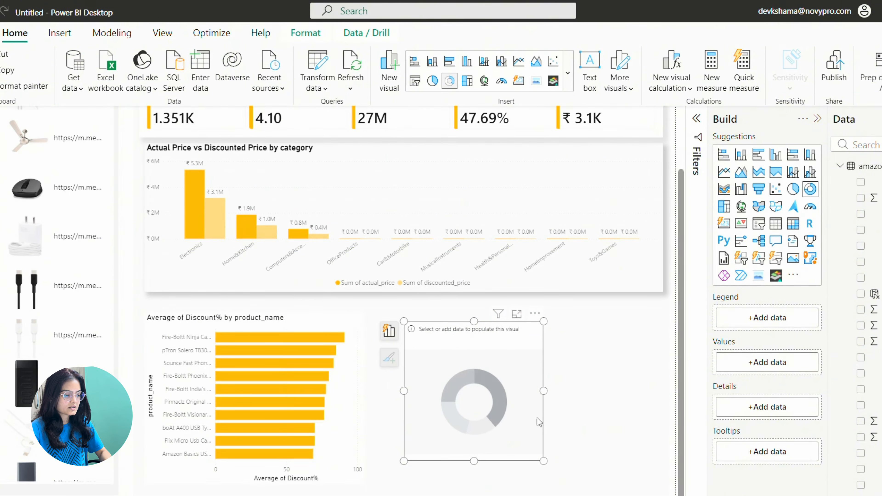
left_click_drag(543, 460, 652, 481)
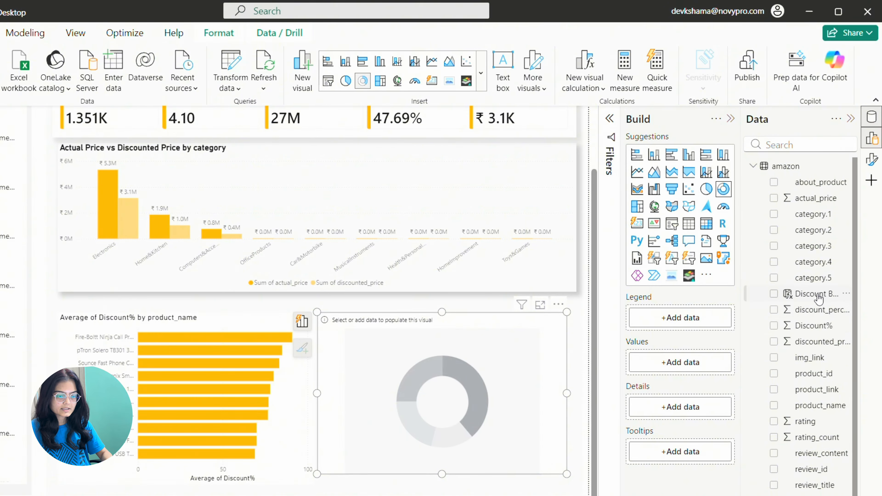
Assign Discount Bucket to the donut chart's legend and, as a count, to its values, with detail labels showing Percent of total.
left_click_drag(819, 294, 672, 318)
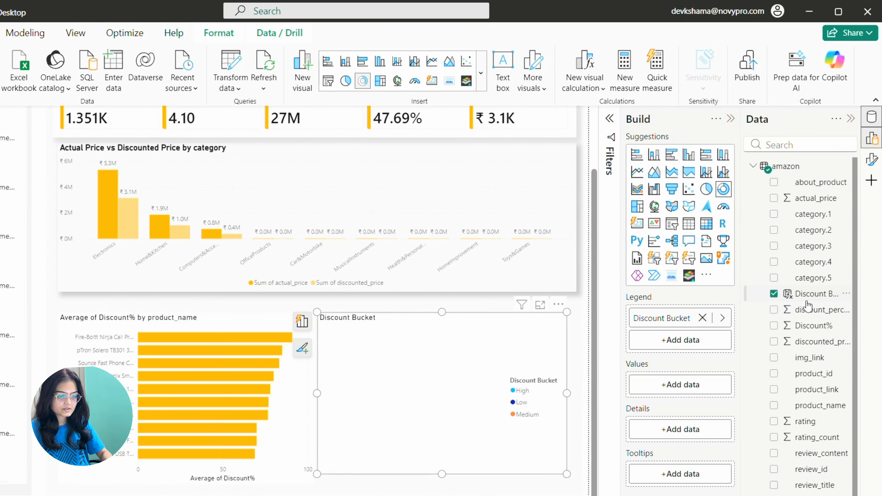
left_click_drag(808, 306, 683, 399)
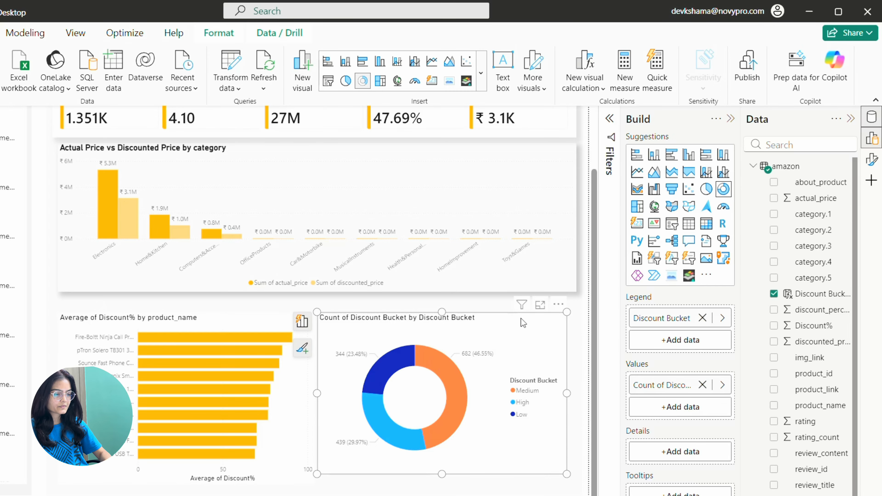
left_click(872, 160)
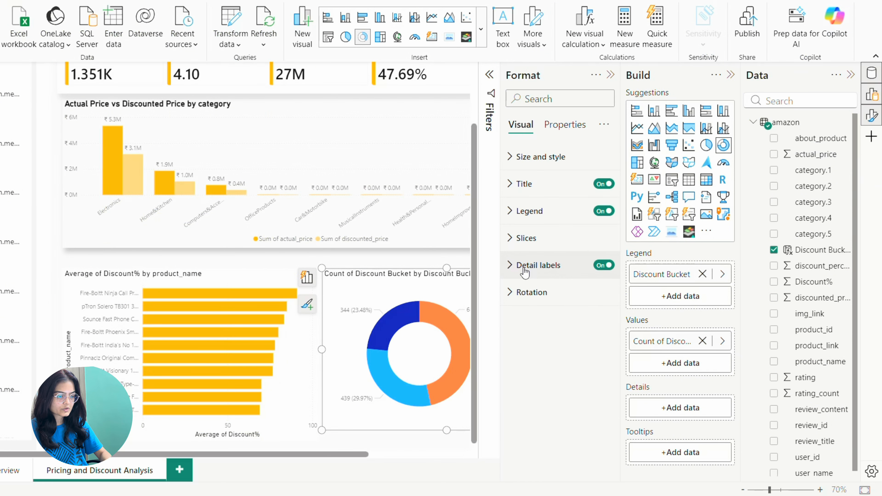
left_click(526, 311)
left_click(542, 423)
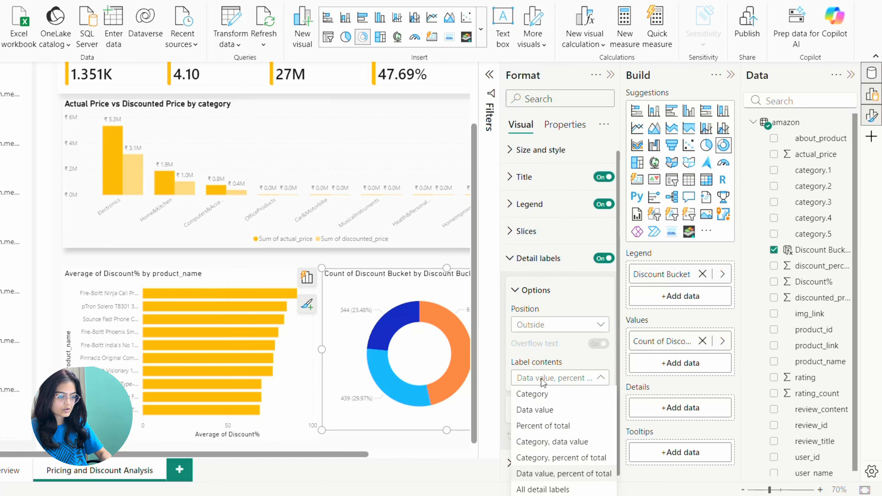
left_click(544, 426)
Set the donut chart's title to "Discount Bucket Distribution" in bold at size 15.
scroll(312, 244, "up", 3)
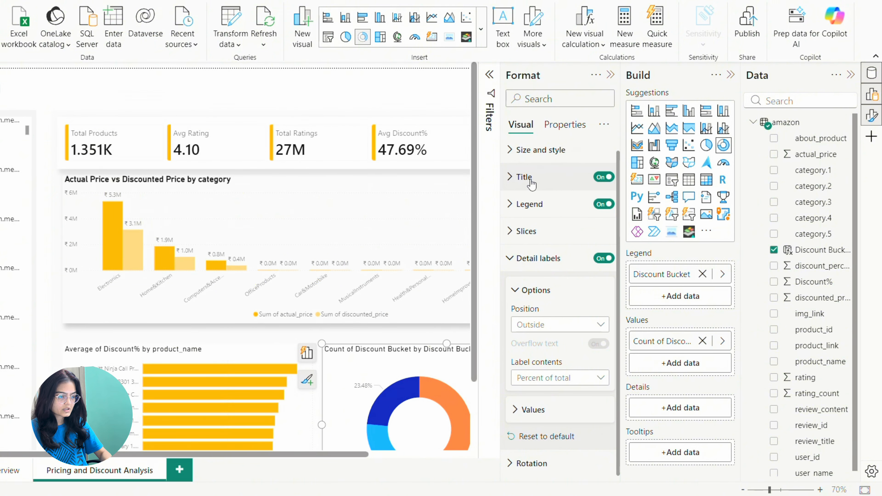
left_click(524, 177)
triple_click(534, 287)
type("Discount Bucket Distribt")
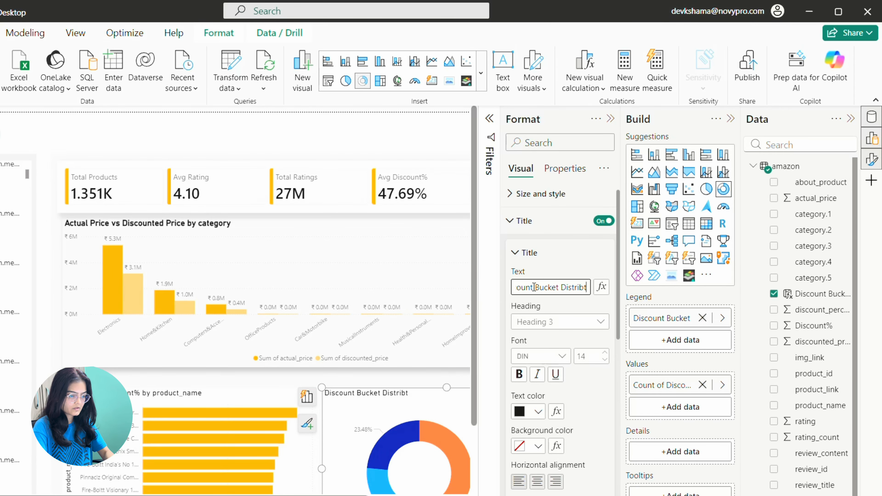
key("BackSpace")
type("ution")
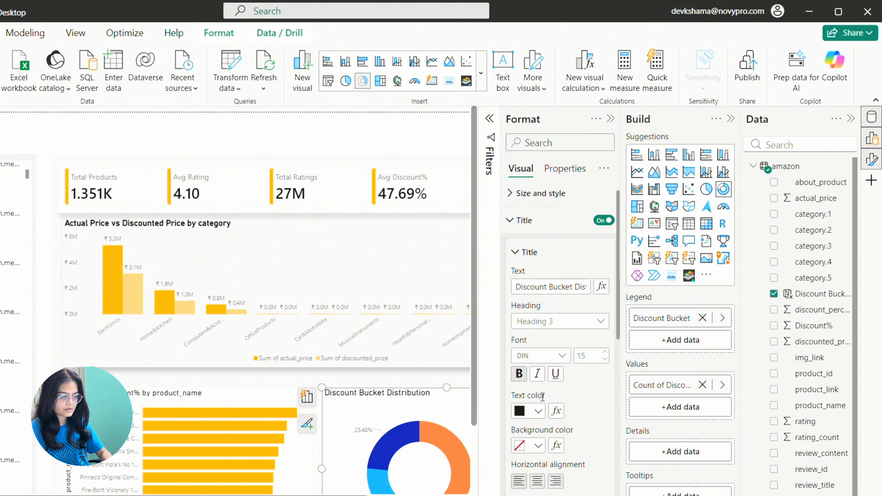
Set the donut chart's High slice to the recently used amber color #FF9C08.
scroll(560, 348, "down", 5)
scroll(542, 365, "down", 5)
left_click(526, 280)
left_click(525, 379)
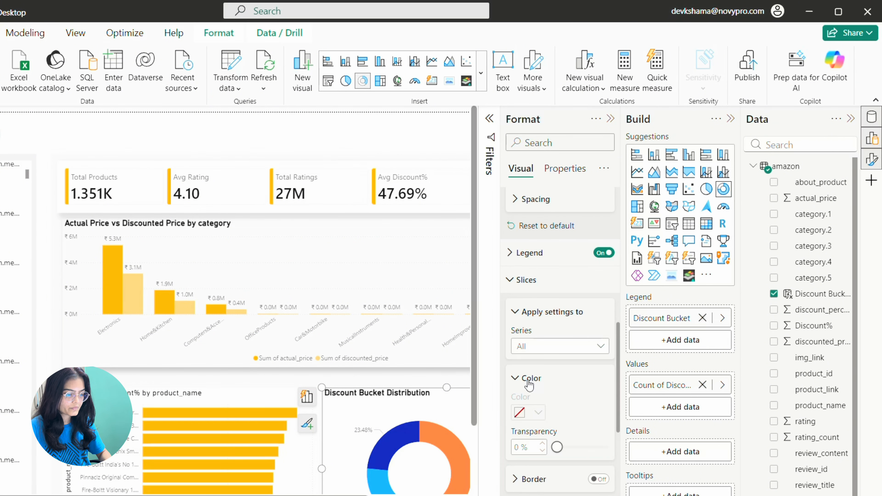
left_click(534, 347)
left_click(532, 381)
left_click(528, 413)
left_click(678, 328)
scroll(560, 383, "down", 2)
scroll(344, 418, "down", 2)
left_click(556, 213)
left_click(525, 261)
left_click(529, 279)
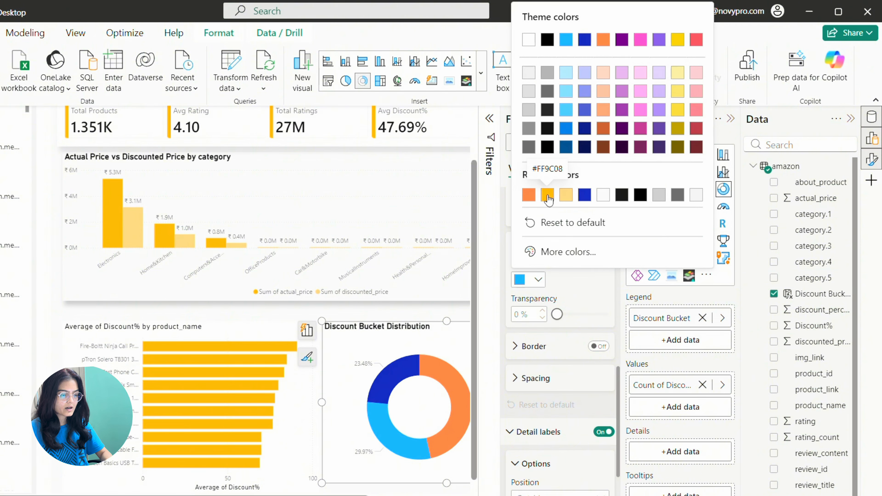
left_click(548, 196)
Try a light peach custom color on the donut chart's Medium slice.
left_click(550, 216)
left_click(530, 246)
left_click(538, 346)
left_click(559, 317)
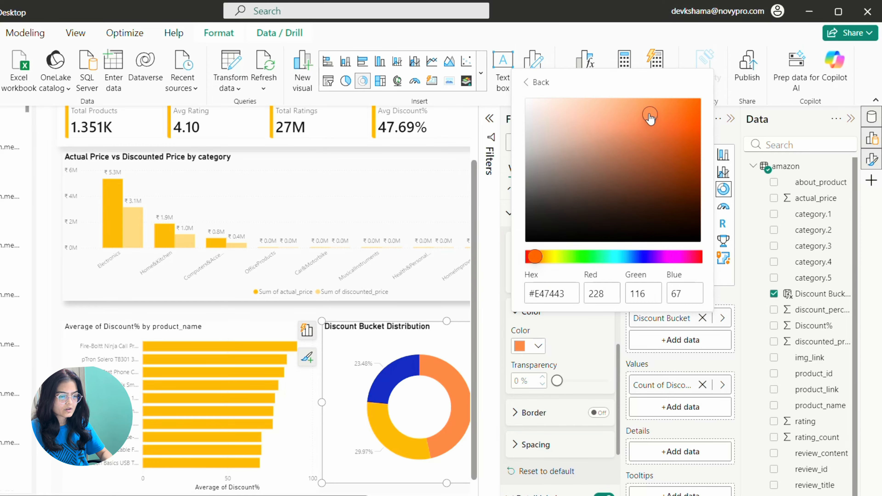
left_click(632, 108)
left_click_drag(631, 109, 599, 107)
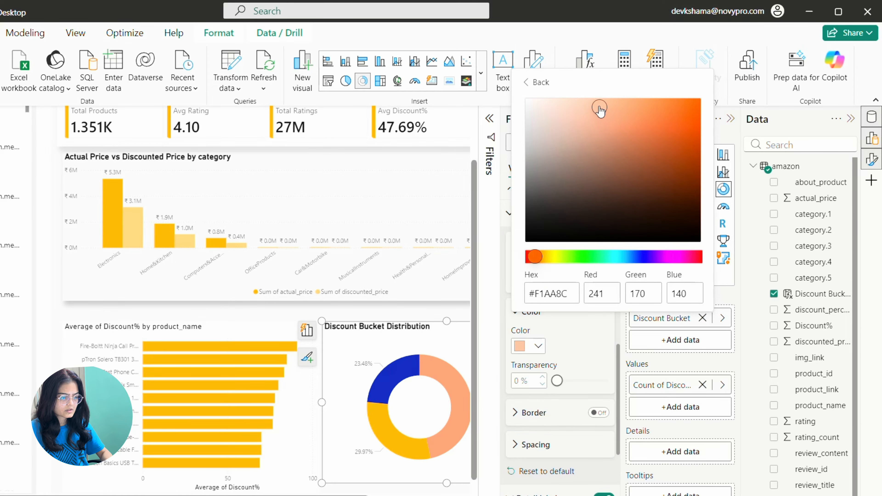
left_click(556, 335)
left_click(552, 280)
left_click(527, 327)
left_click(538, 346)
left_click(559, 316)
triple_click(559, 298)
left_click(531, 312)
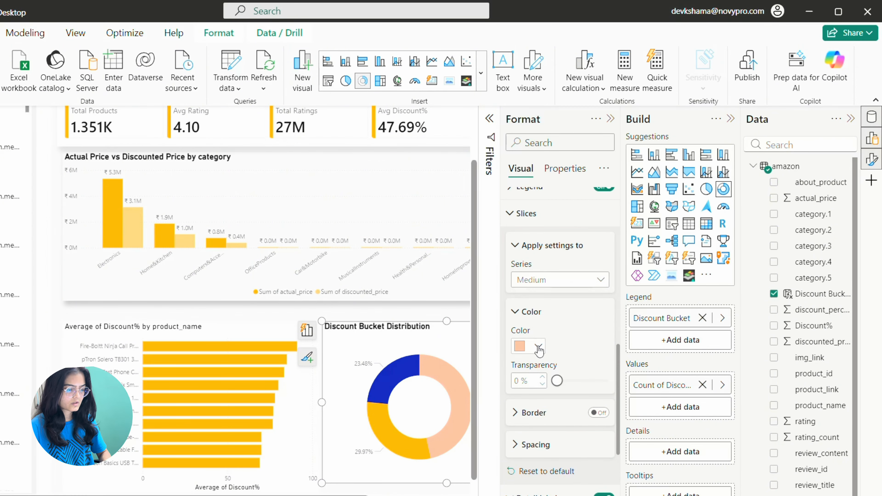
Set the Medium slice to a lighter custom tint based on #FF9C08.
left_click(538, 346)
left_click(559, 316)
type("#FF9C08")
left_click_drag(695, 101, 581, 103)
triple_click(552, 294)
key("ctrl+c")
left_click(563, 333)
Set the donut chart's Low slice to the pale custom color #F4D6A8 and close the formatting options.
left_click(548, 281)
left_click(525, 344)
left_click(538, 346)
left_click(564, 317)
key("ctrl+v")
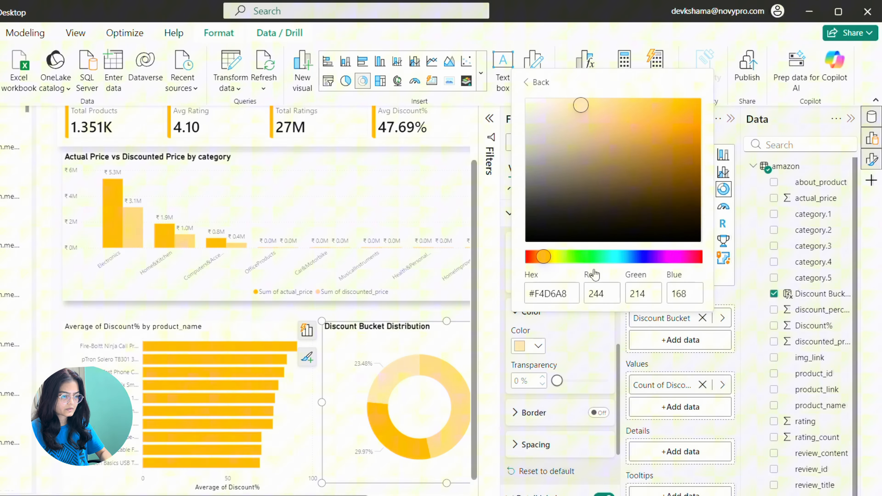
left_click(583, 342)
left_click(611, 120)
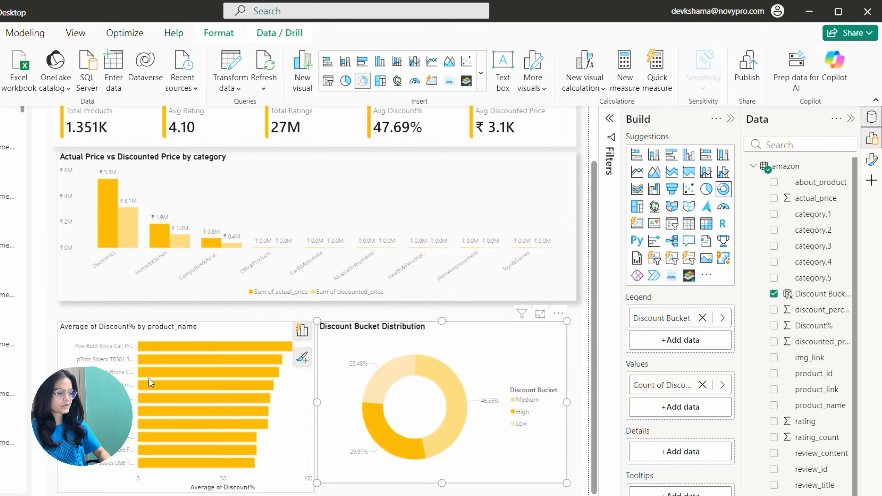
Set the donut chart's legend position to Bottom center, hide the formatting and build options, and deselect the chart.
scroll(481, 442, "down", 1)
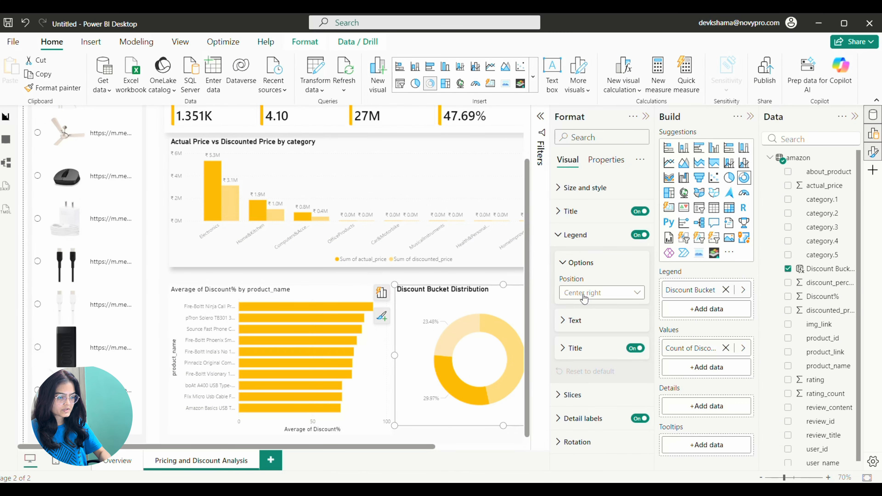
left_click(587, 292)
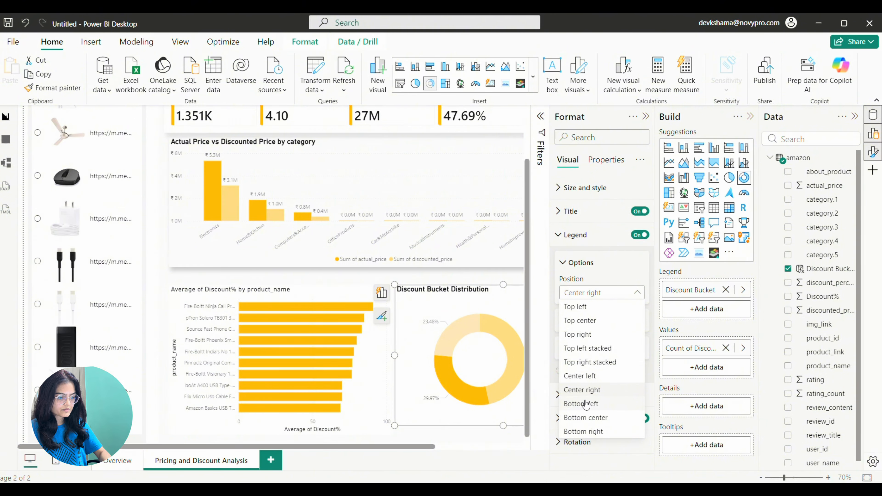
left_click(577, 417)
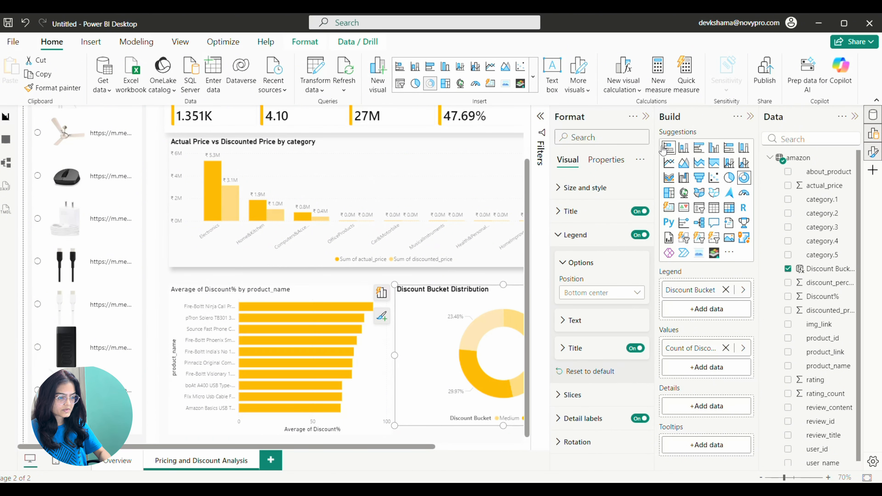
left_click(646, 116)
left_click(750, 118)
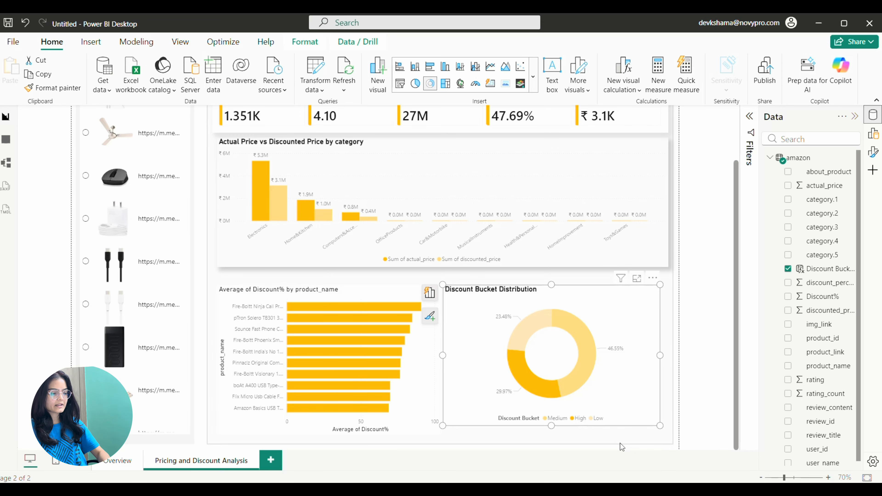
left_click(704, 383)
scroll(603, 364, "up", 3)
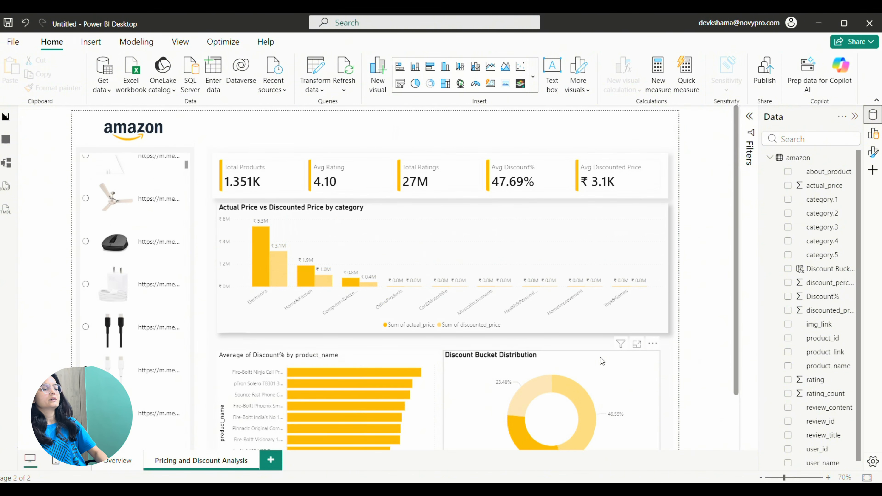
scroll(602, 362, "down", 3)
scroll(603, 361, "up", 3)
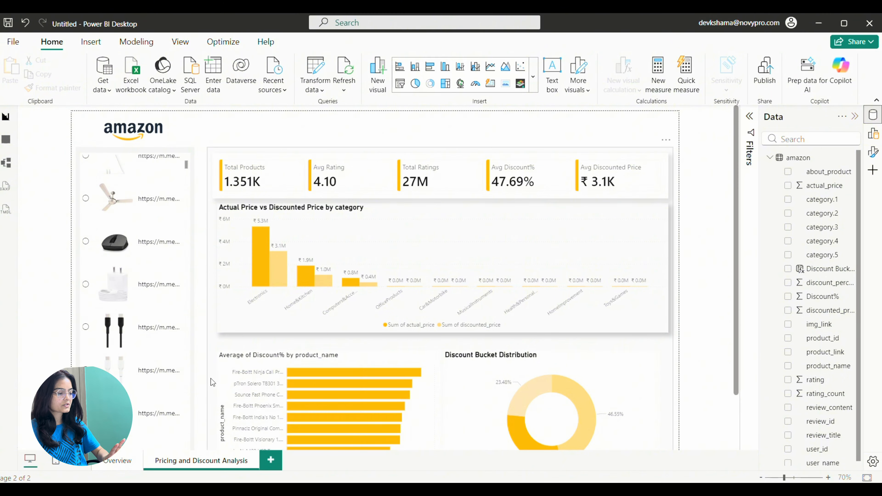
scroll(201, 381, "down", 3)
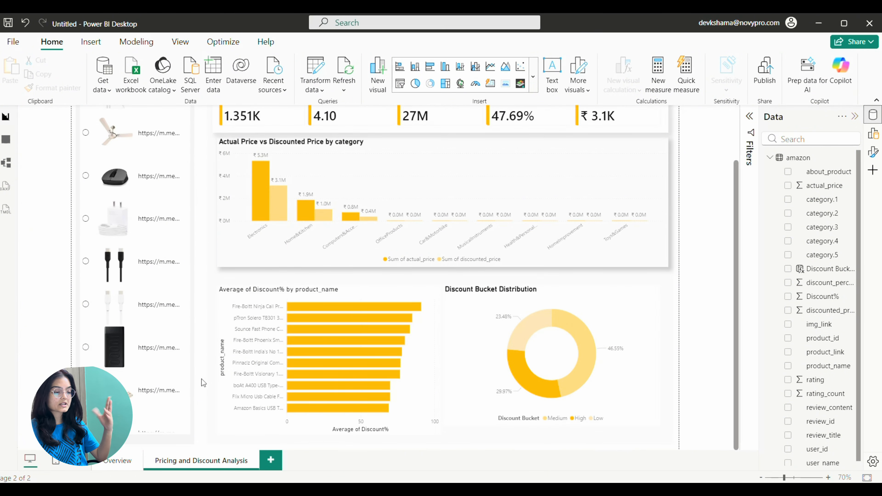
scroll(201, 380, "up", 3)
scroll(198, 424, "up", 1)
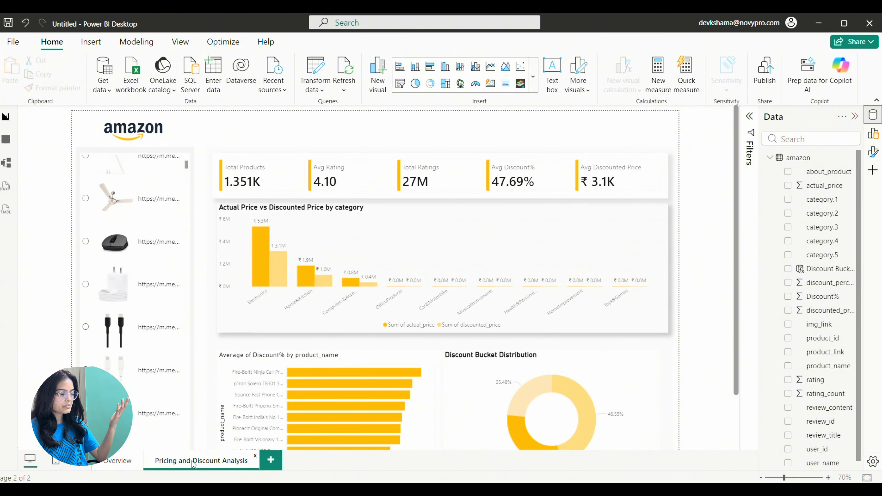
Duplicate the Pricing and Discount Analysis page and rename the copy "Product Performance".
right_click(193, 465)
left_click(216, 398)
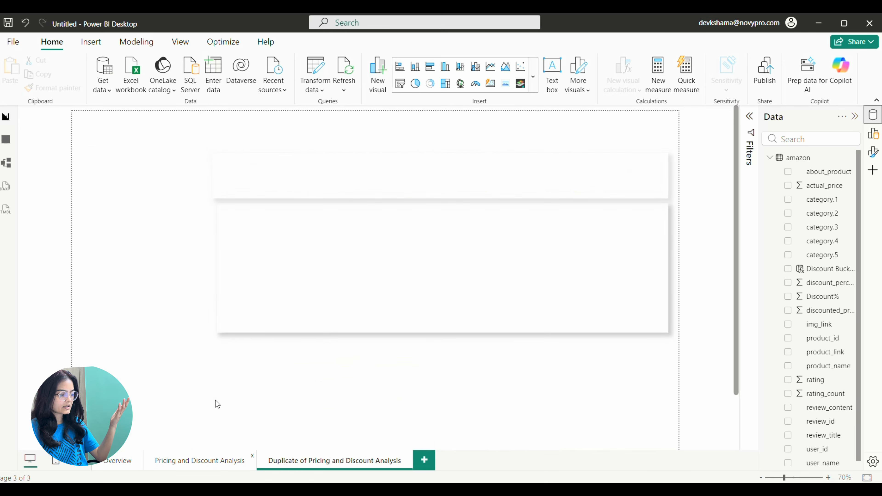
double_click(319, 460)
type("P")
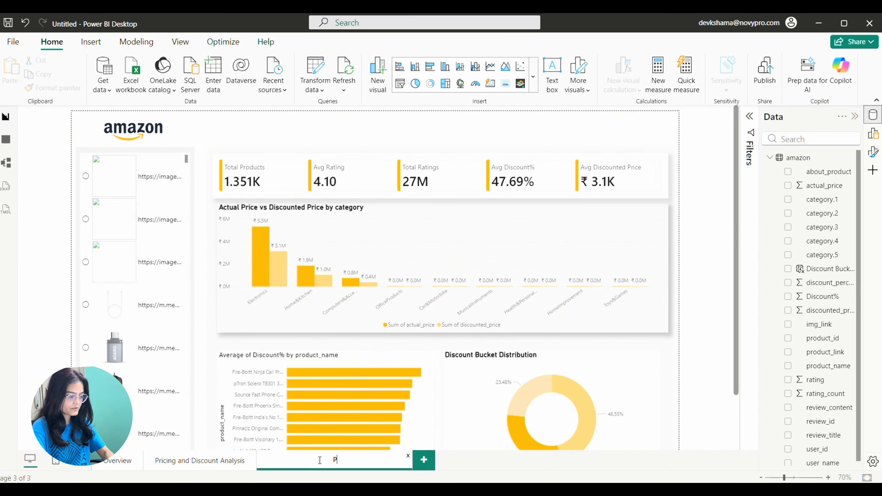
type("roduct ")
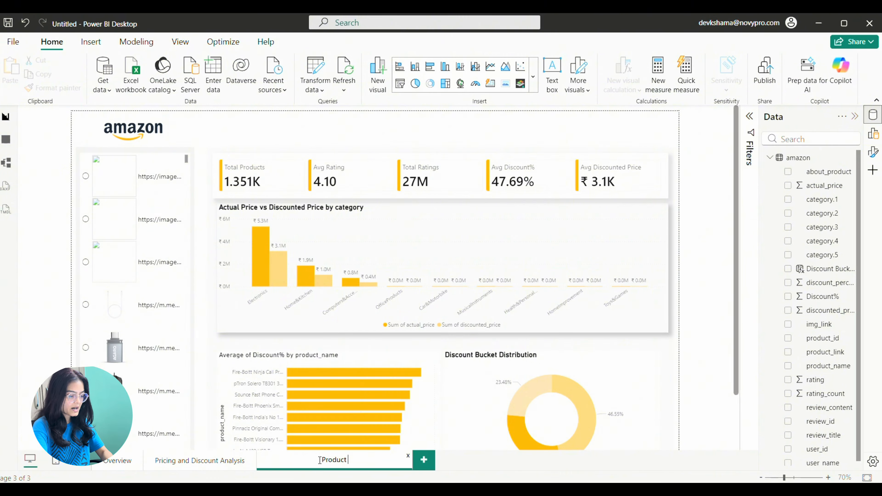
type("Perf")
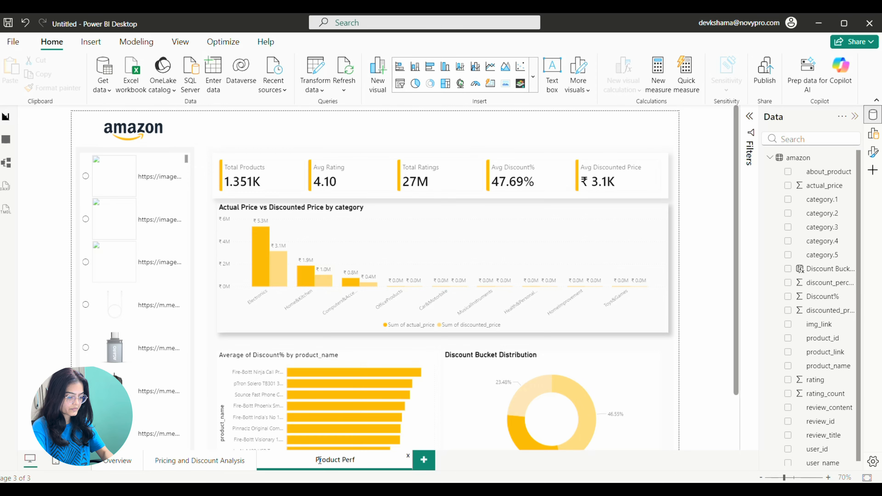
type("orma")
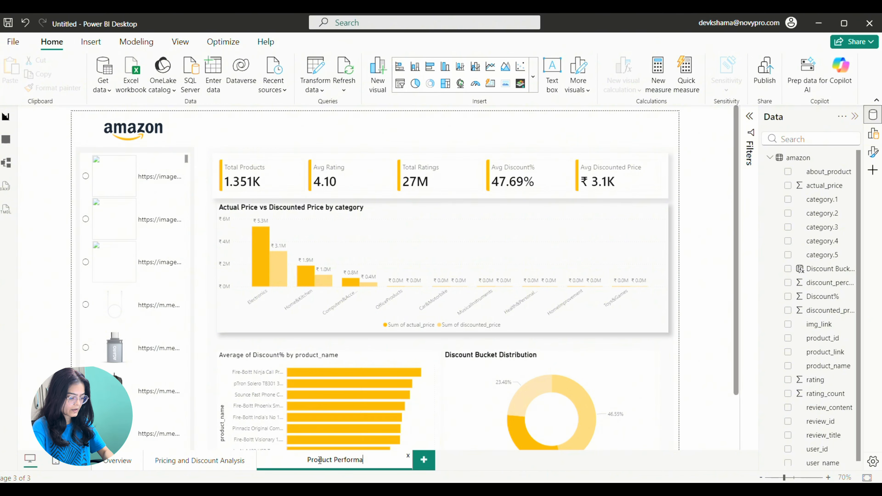
type("nce")
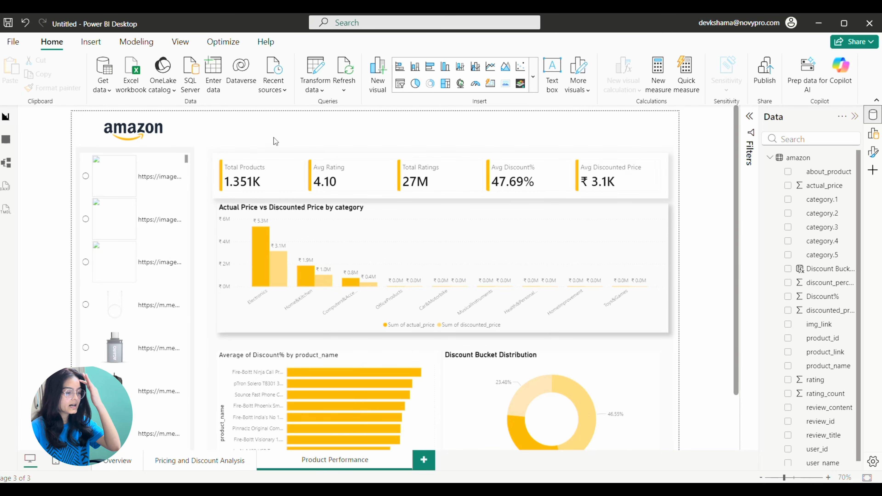
left_click(291, 131)
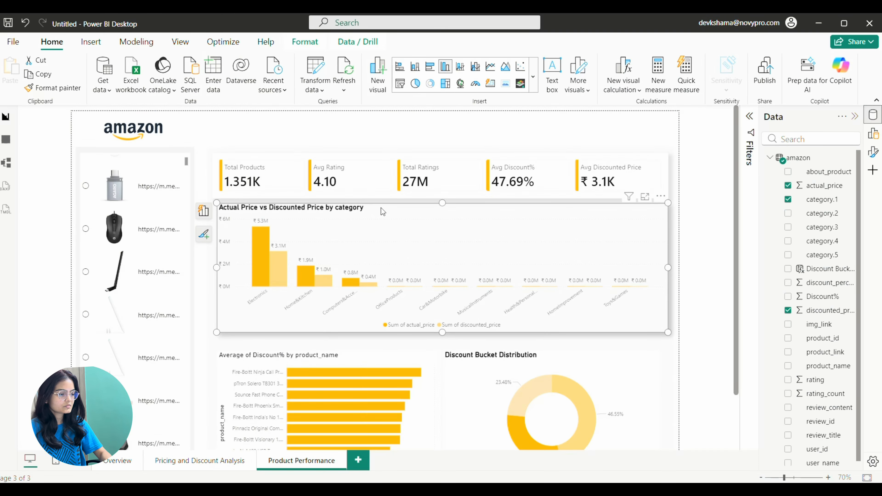
Narrow the "Actual Price vs Discounted Price by category" chart to about half its width and convert it to a stacked bar chart.
left_click_drag(668, 268, 443, 292)
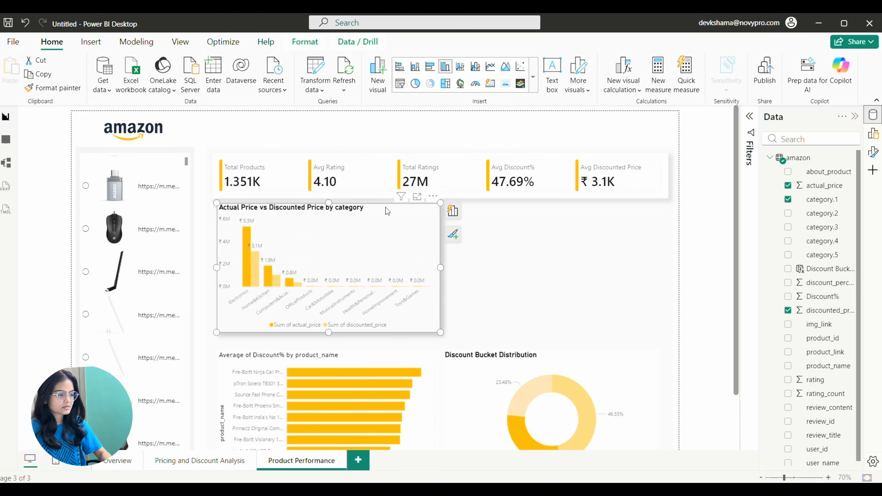
left_click(751, 118)
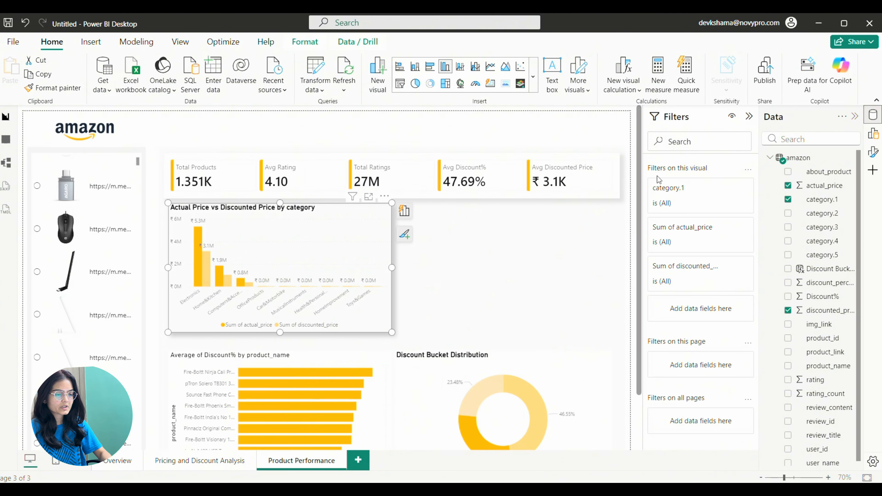
left_click(874, 139)
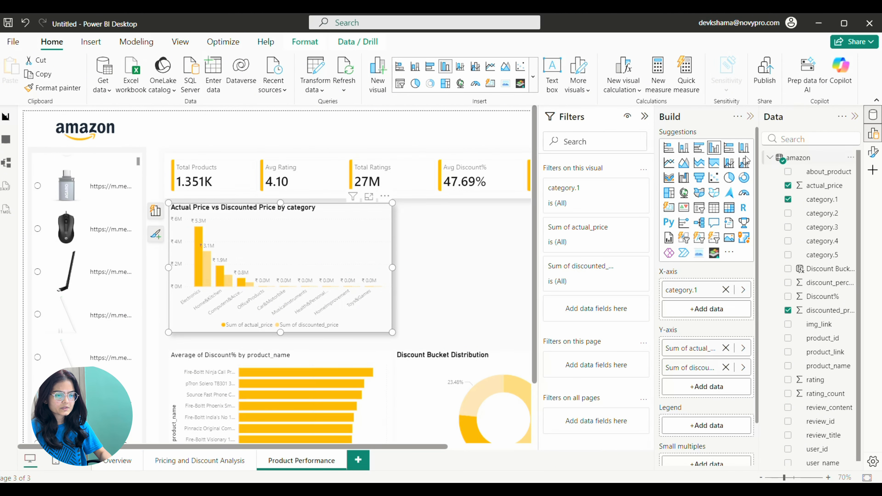
left_click(668, 149)
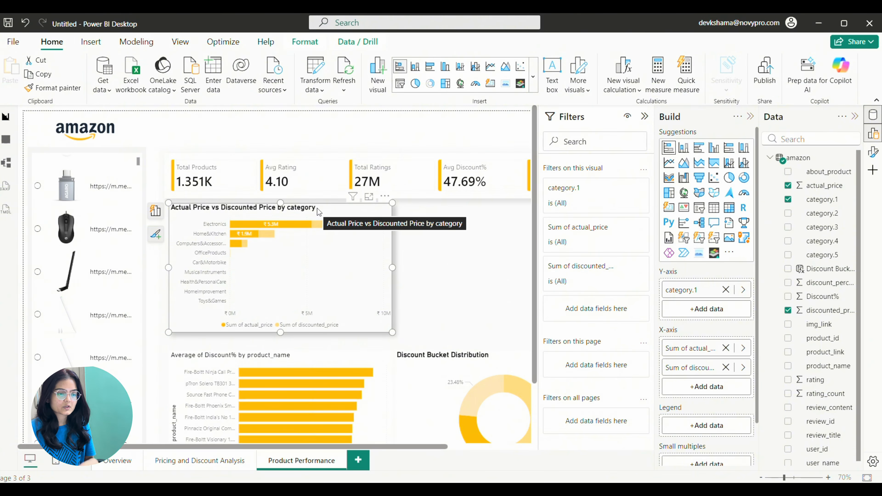
Replace the stacked bar chart's fields with product_name on the Y-axis and the average of rating on the X-axis.
left_click(725, 290)
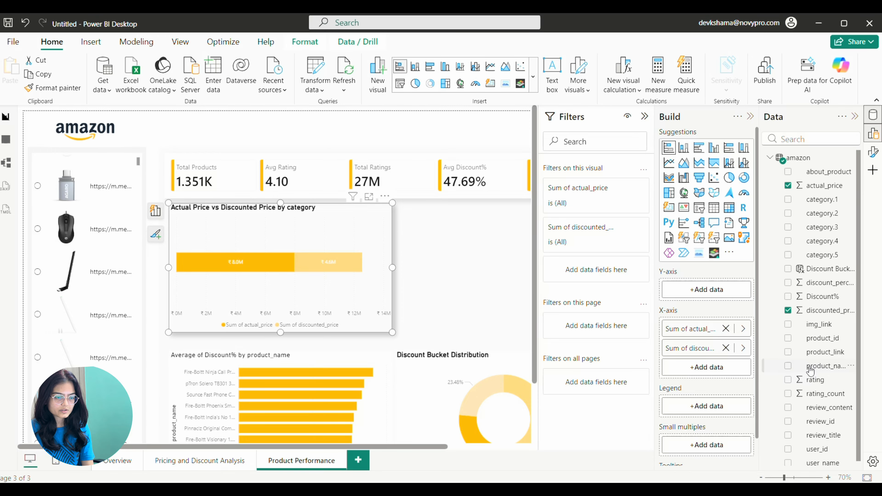
left_click_drag(823, 365, 709, 289)
left_click(726, 319)
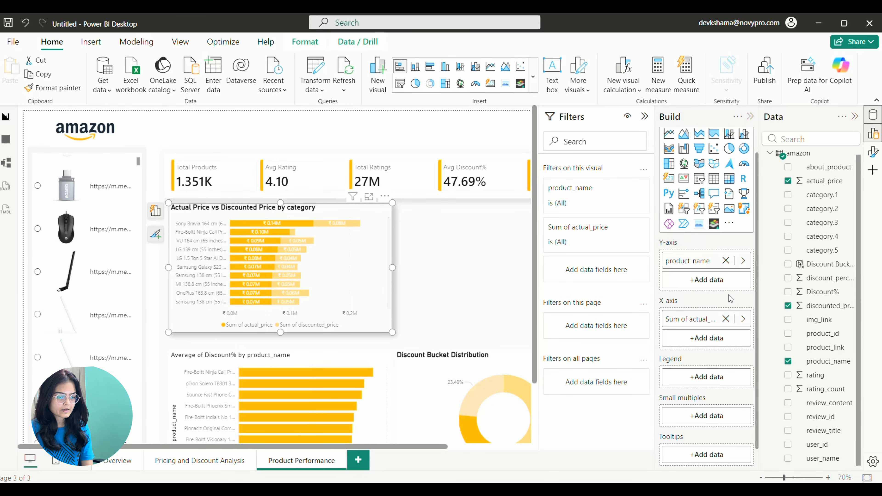
left_click(725, 317)
left_click_drag(806, 377, 684, 344)
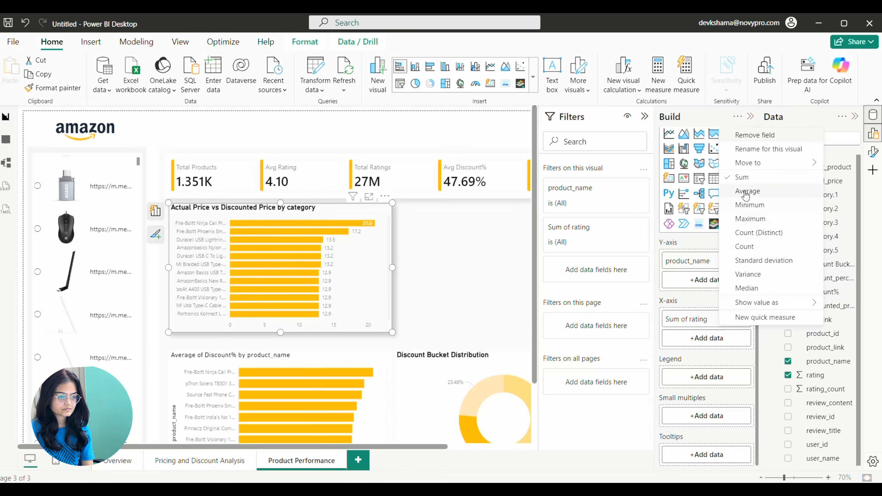
left_click(746, 192)
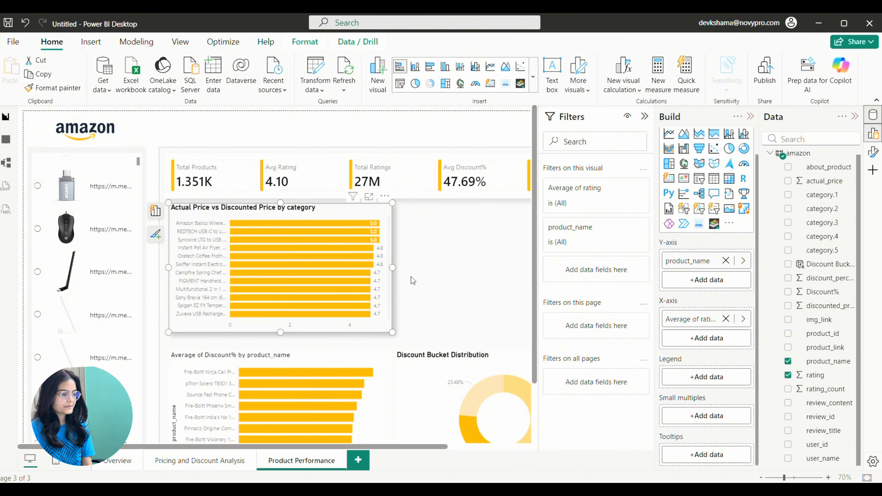
left_click_drag(393, 267, 394, 272)
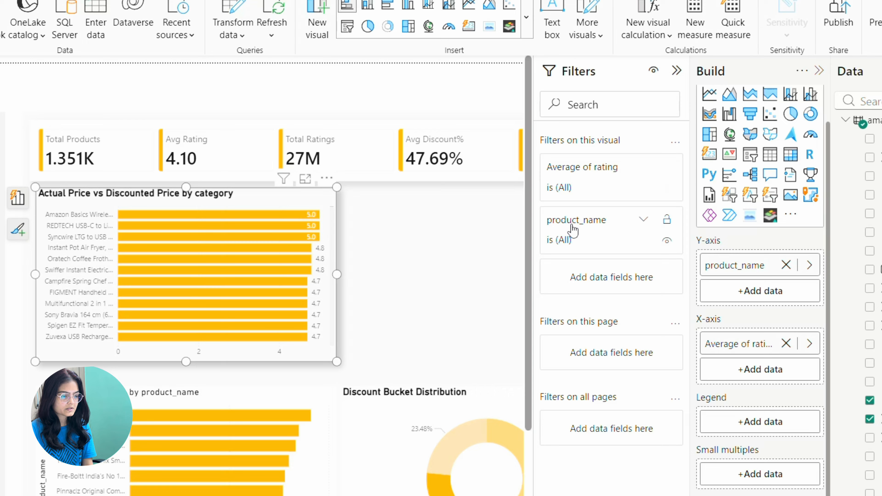
Try to limit the product rating chart to the top 10 product_name items by sum of rating.
left_click(569, 232)
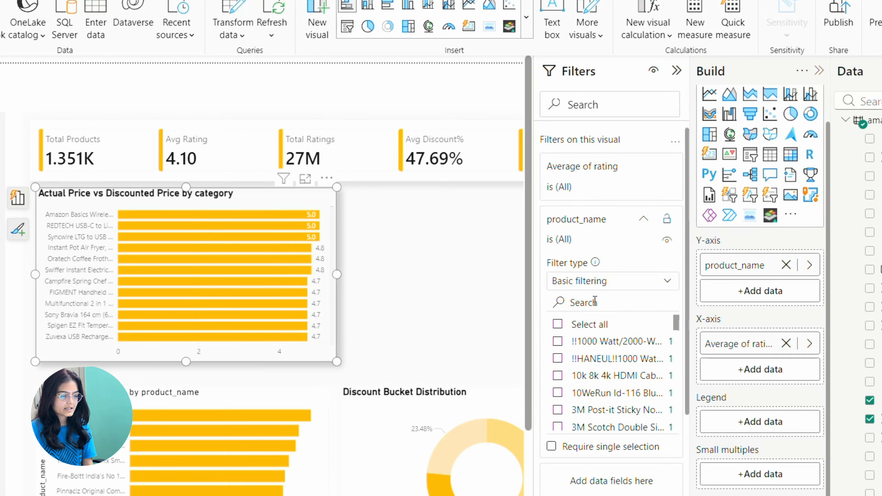
left_click(587, 281)
left_click(570, 268)
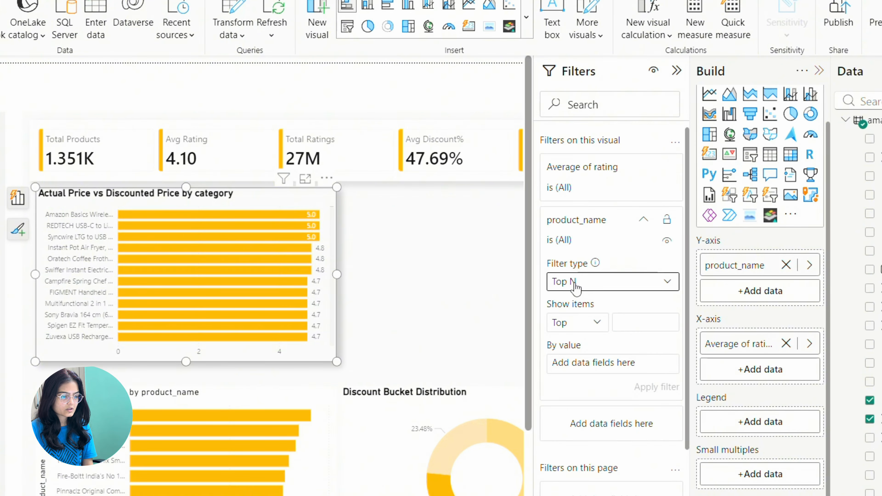
left_click(625, 321)
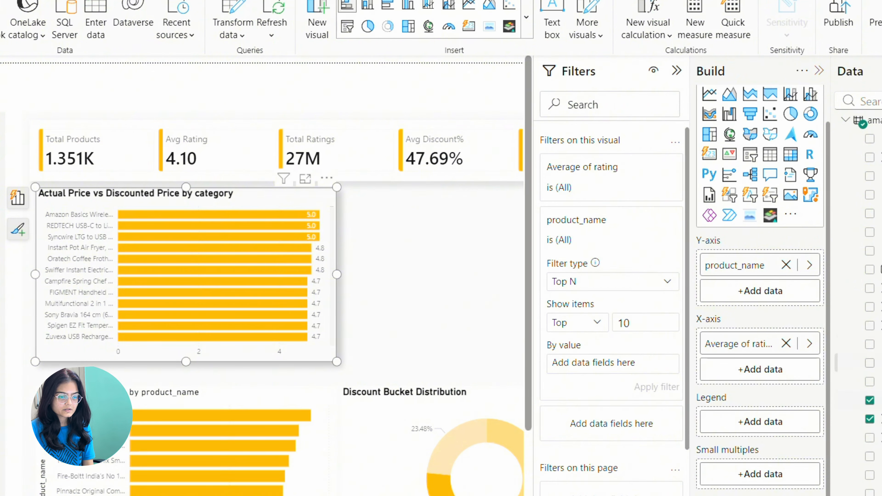
left_click_drag(877, 418, 598, 365)
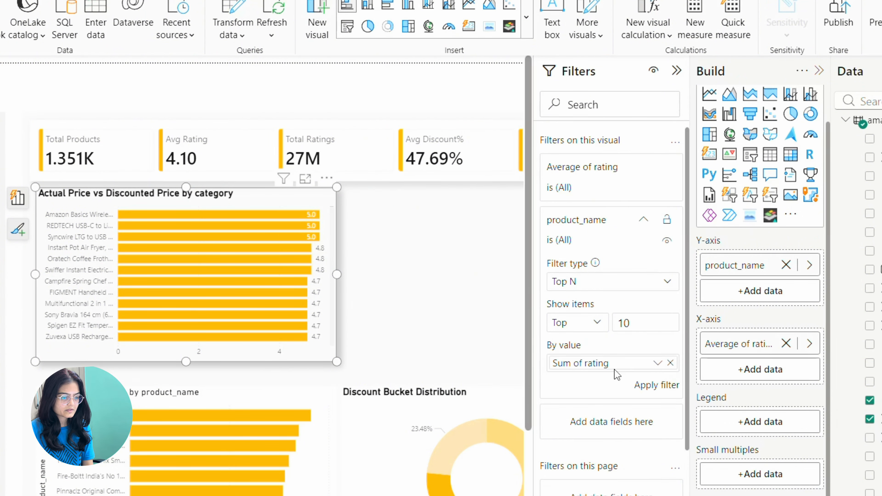
left_click(408, 253)
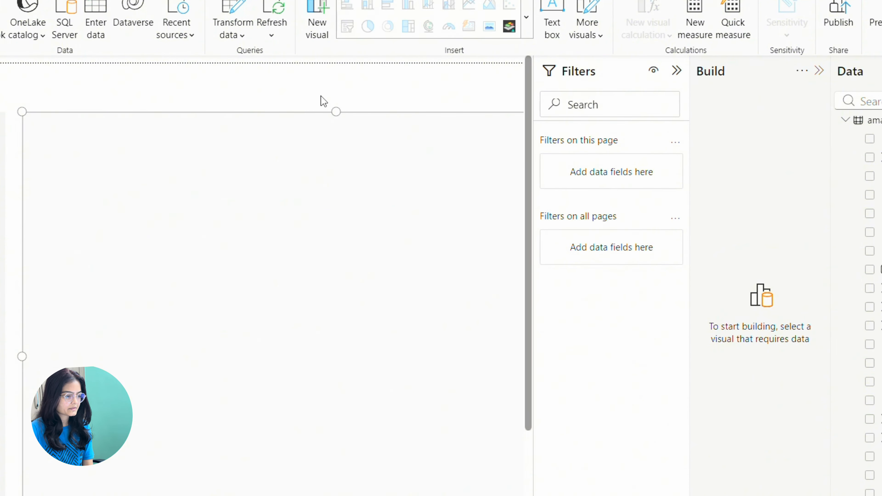
left_click(128, 218)
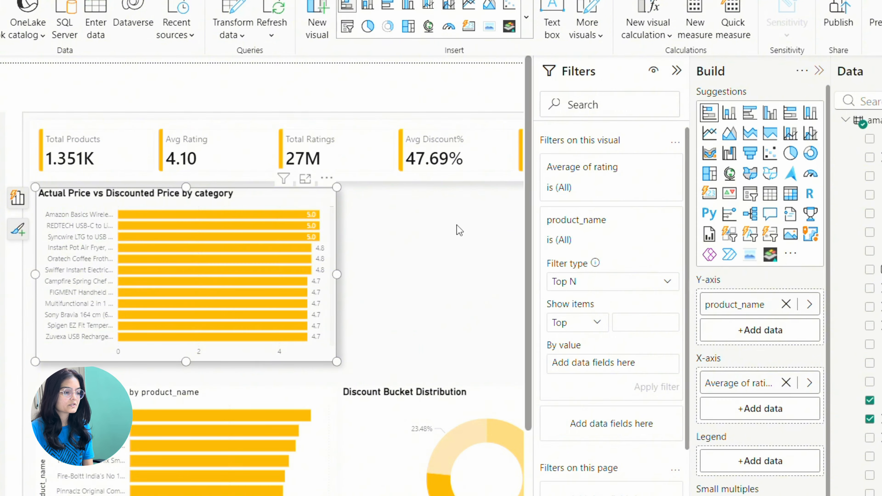
Hide the build options, duplicate the product rating bar chart and place the copy in the empty space beside the original.
left_click(396, 95)
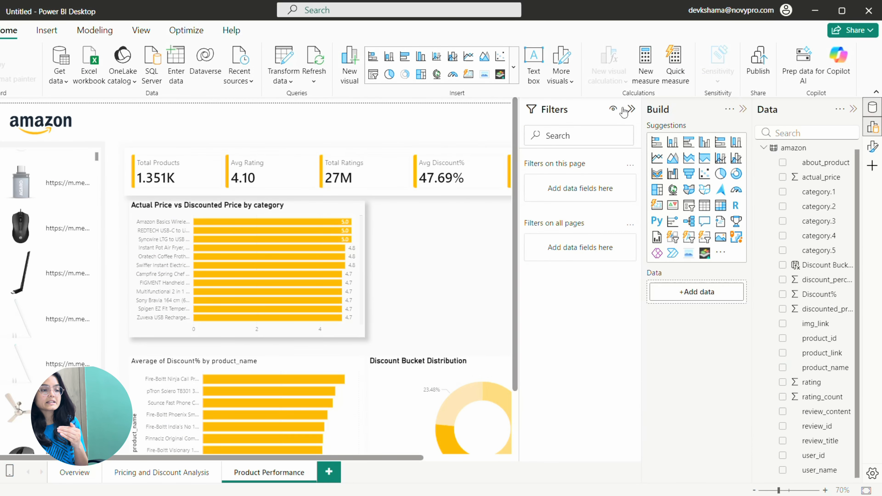
left_click(744, 110)
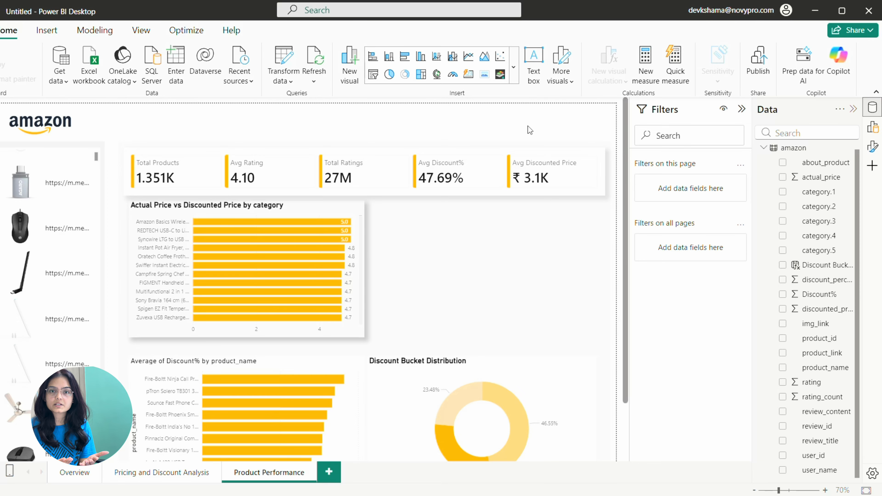
left_click(285, 207)
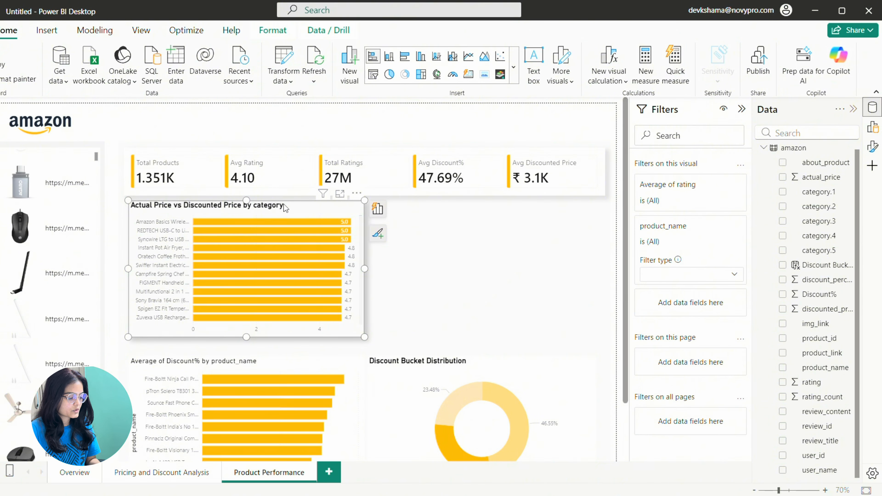
left_click(436, 228)
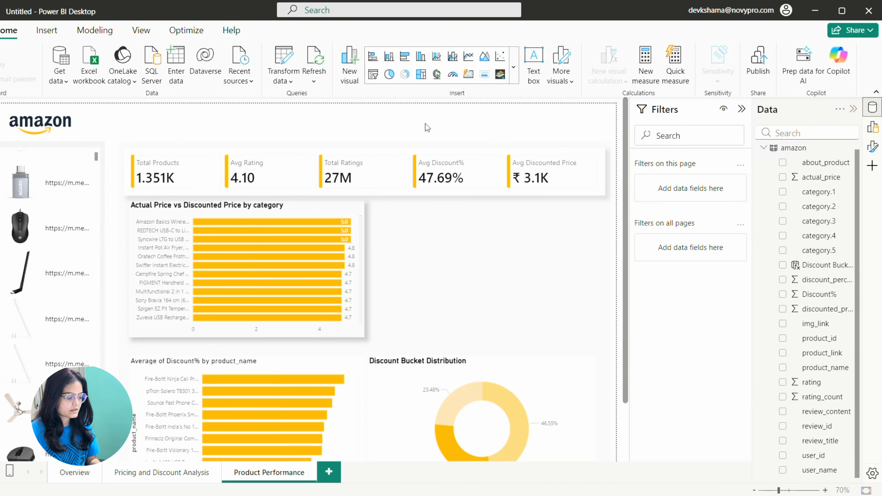
left_click(305, 213)
left_click_drag(265, 213, 513, 212)
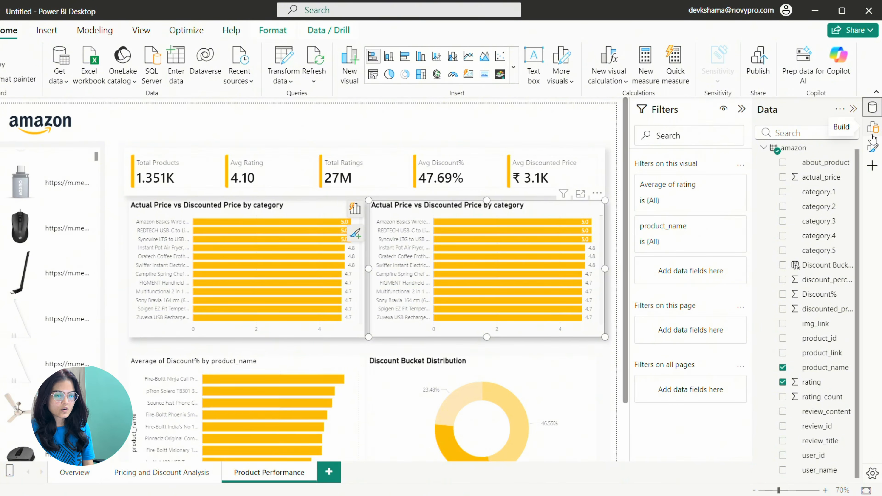
Replace the average of rating with the sum of rating_count on the copied chart's X-axis and collapse the filters.
left_click(873, 146)
left_click(874, 130)
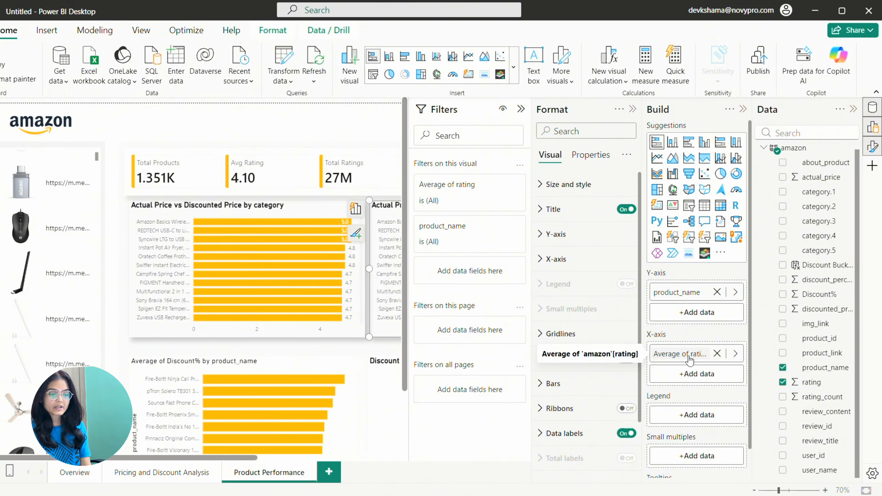
left_click(717, 353)
left_click_drag(814, 396, 695, 355)
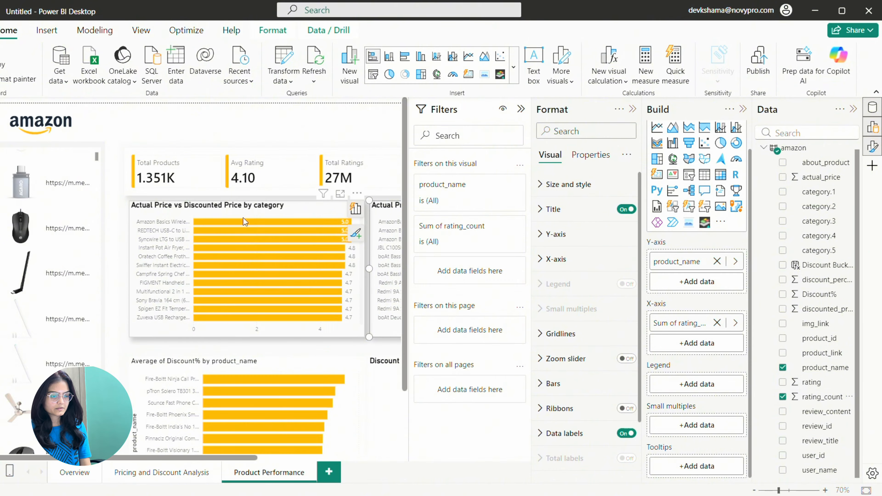
left_click(522, 111)
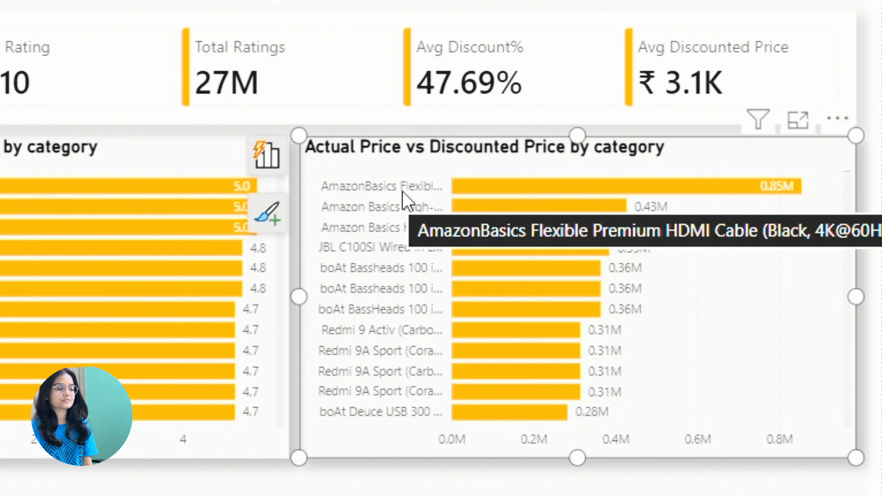
Title the average rating bar chart "Top 10 Products by Rating".
left_click(226, 278)
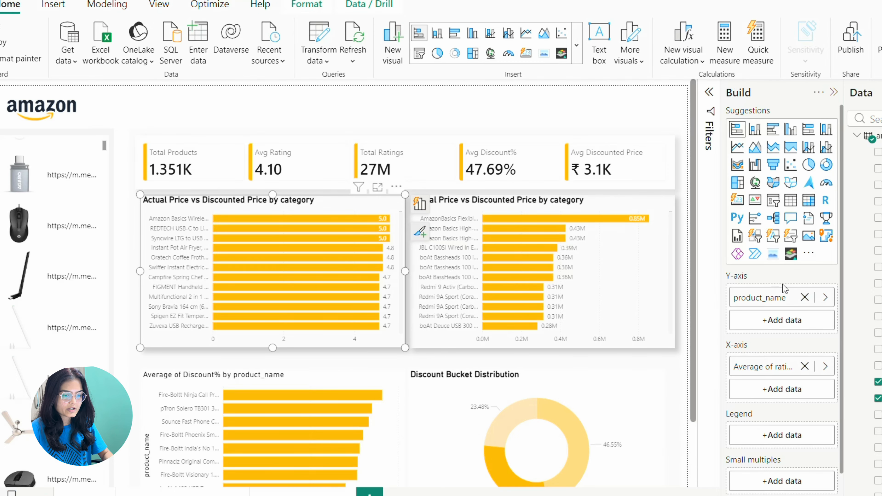
left_click(421, 232)
left_click(618, 200)
triple_click(639, 273)
type("To")
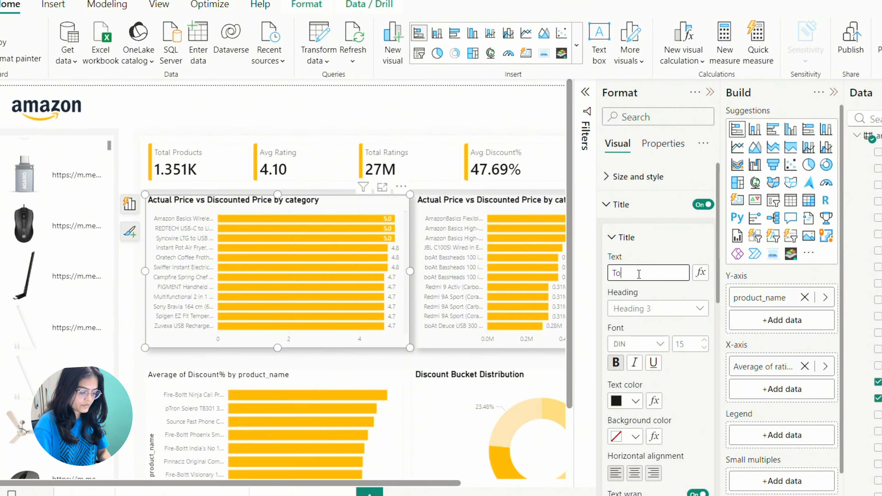
type("p 10 Products by Rating")
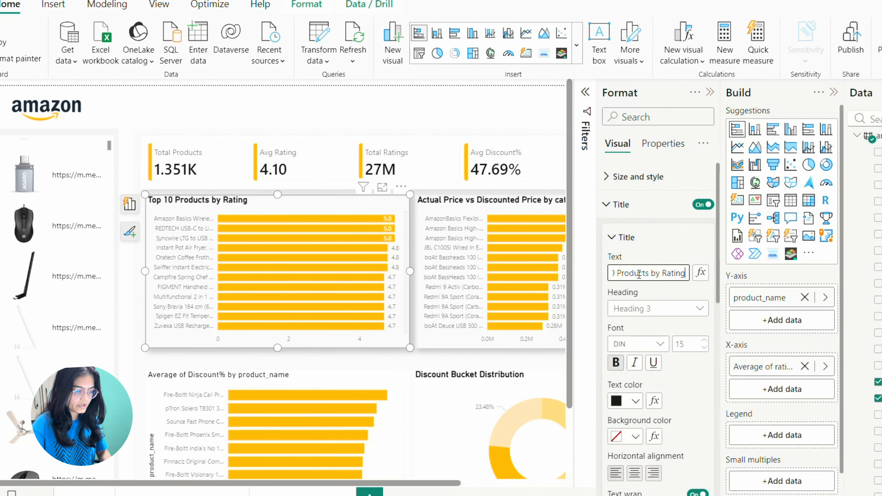
Title the rating_count bar chart "Top 10 Products by Rating count".
left_click(486, 278)
triple_click(639, 273)
type("Top 10 Product ")
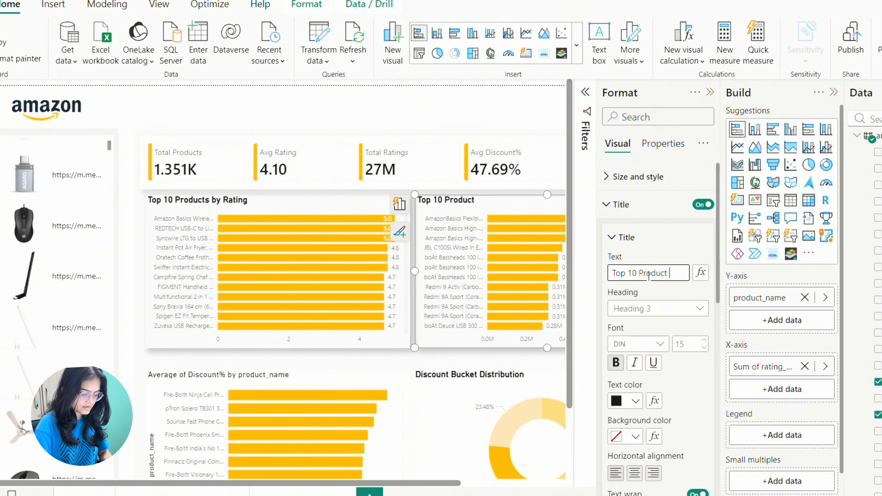
type("s by Rating")
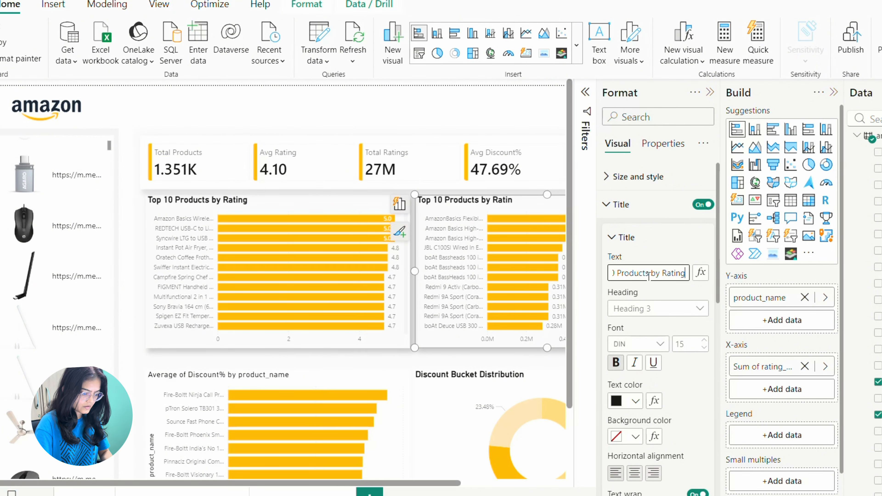
type(" count")
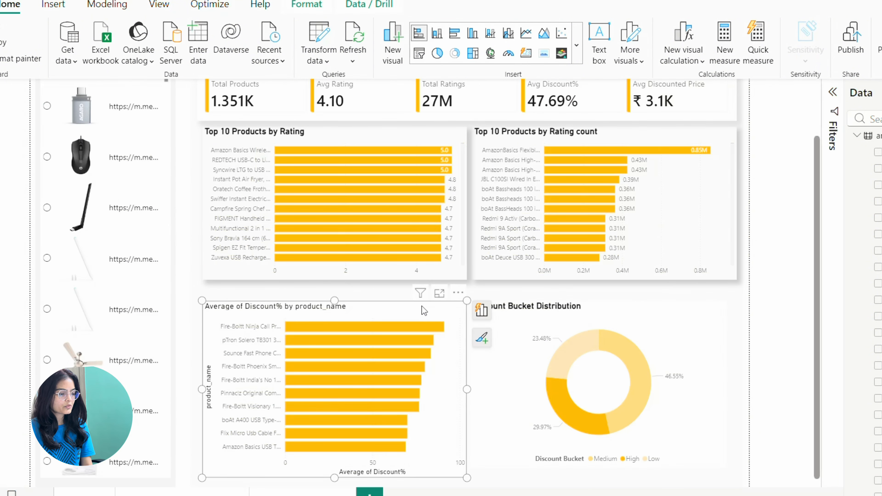
Delete the Average of Discount% chart and the Discount Bucket Distribution donut, and fill their space with an empty table visual.
key("Delete")
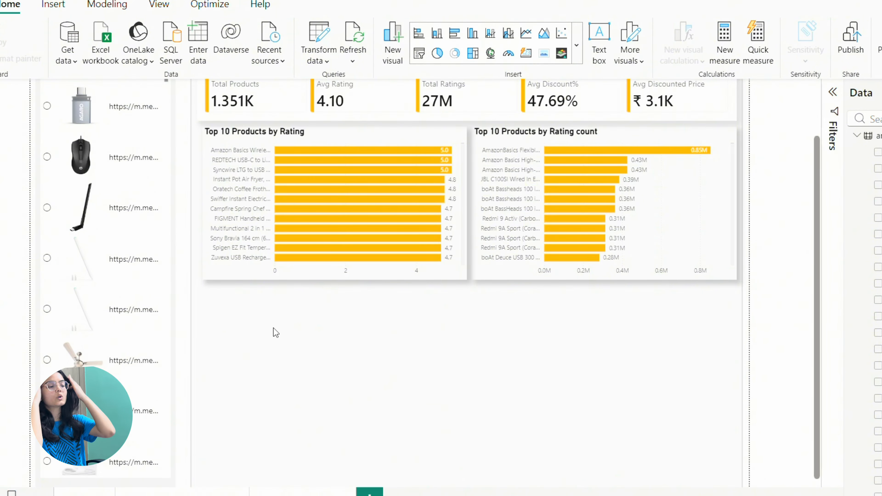
scroll(490, 381, "down", 1)
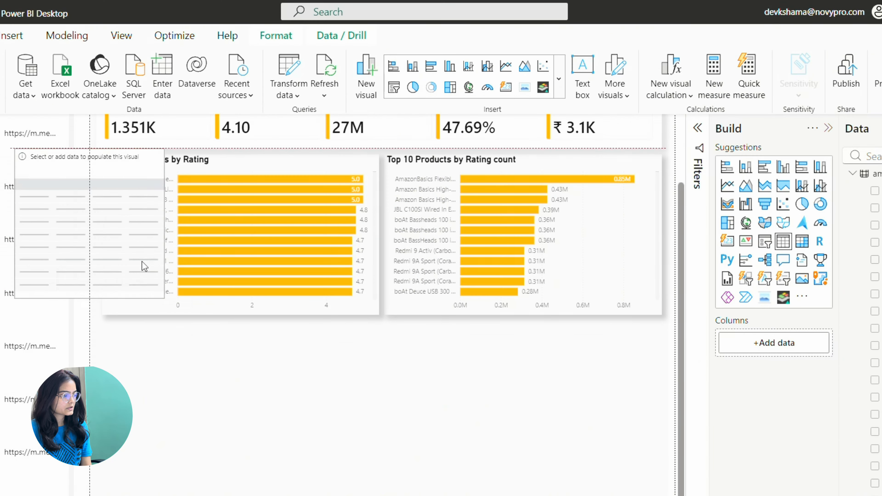
left_click_drag(104, 163, 662, 493)
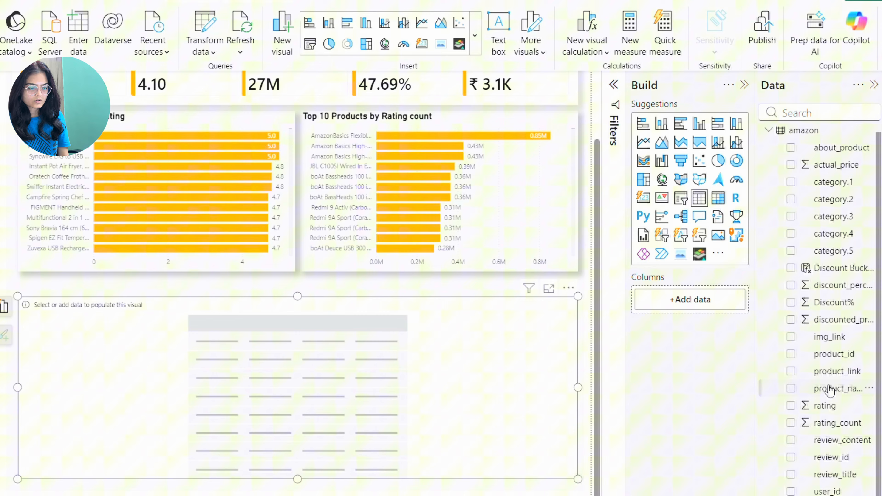
Add product_name, img_link, category.1, actual_price, discounted_price, Discount%, rating and rating_count as the table's columns, in that order.
left_click(830, 388)
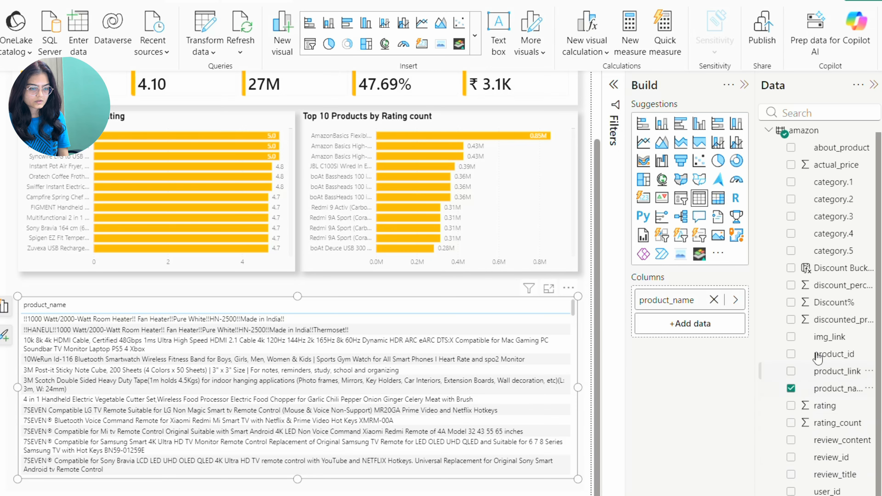
left_click_drag(817, 343, 691, 327)
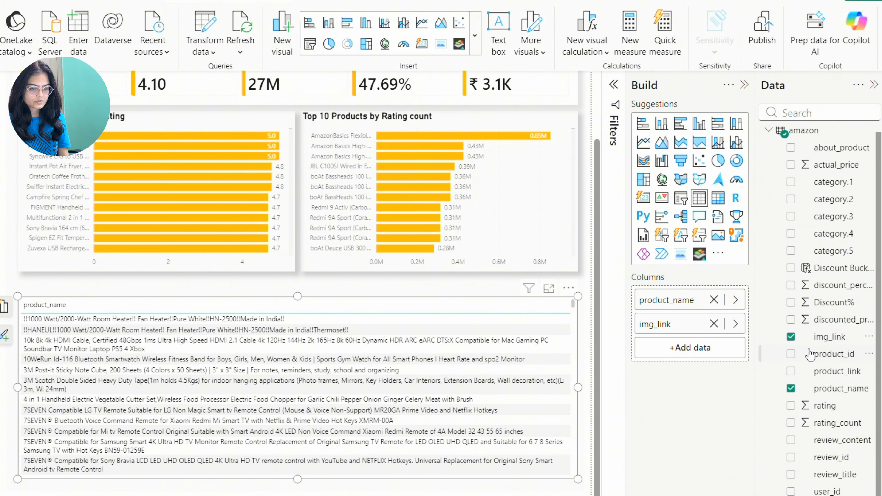
left_click_drag(822, 183, 690, 348)
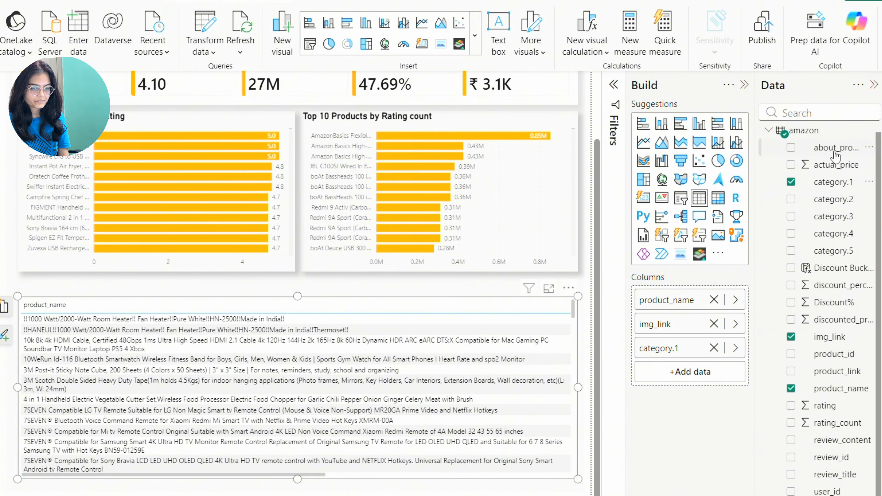
left_click_drag(834, 165, 691, 372)
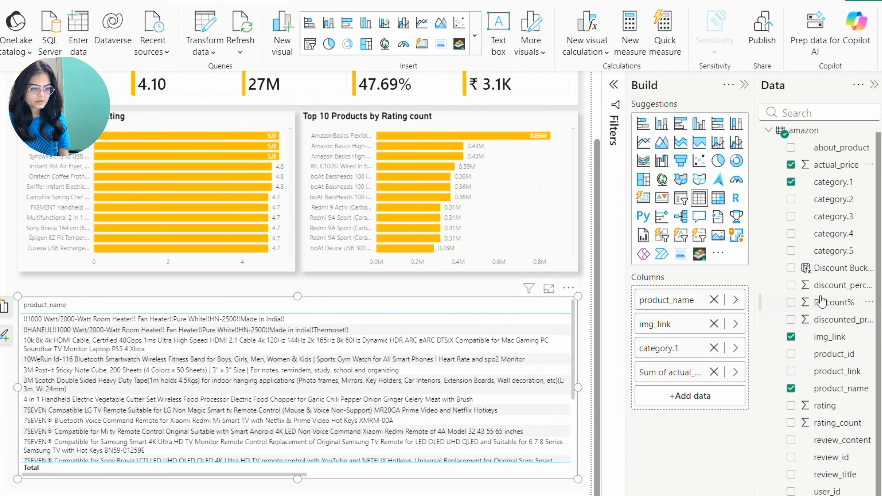
left_click_drag(828, 320, 702, 397)
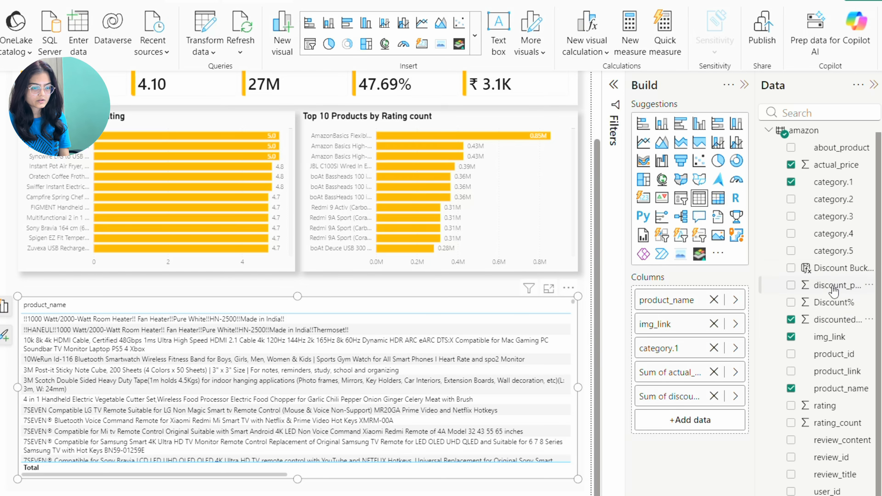
left_click_drag(828, 303, 716, 419)
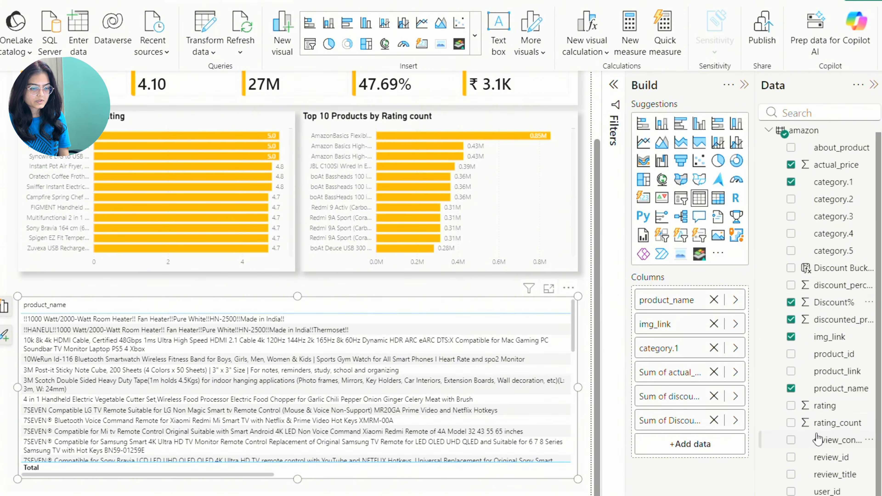
left_click_drag(823, 406, 689, 445)
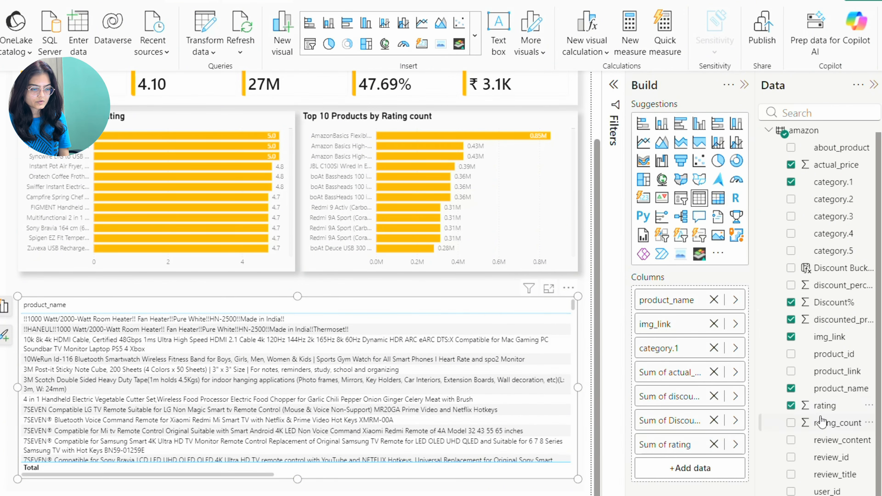
left_click_drag(825, 423, 729, 469)
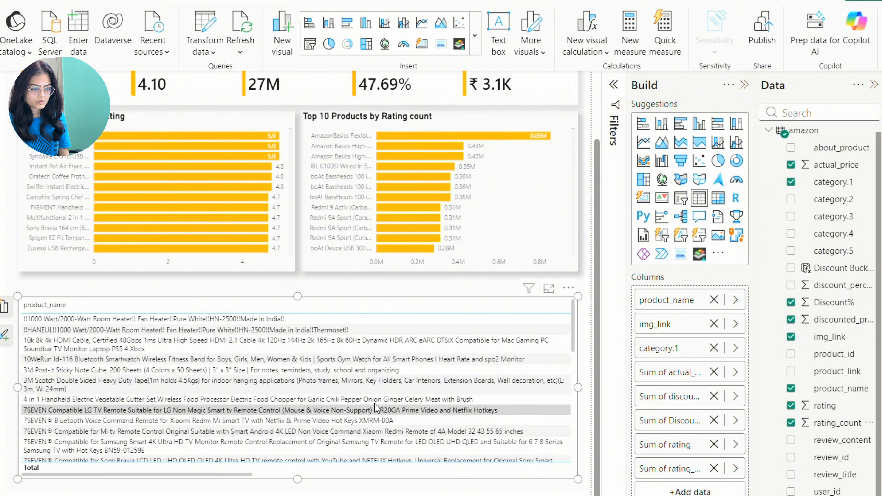
Narrow the table's product_name column to about a fifth of the table's width so its text wraps.
scroll(458, 334, "right", 5)
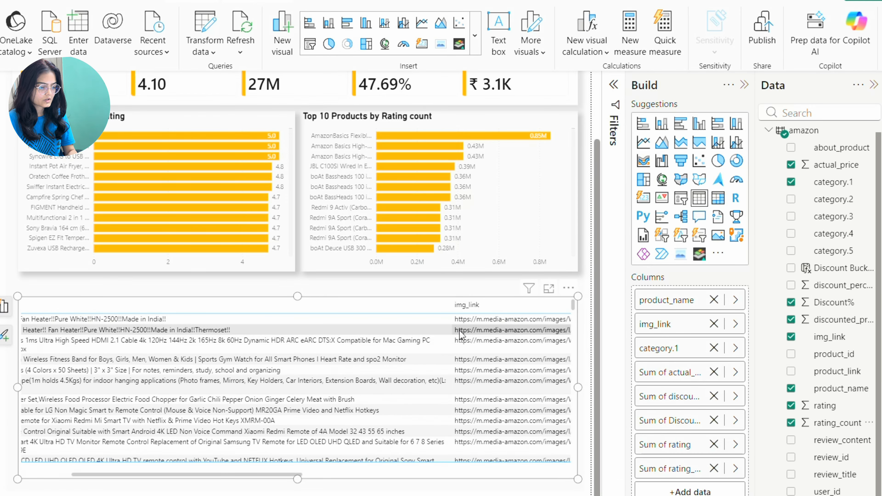
left_click_drag(430, 308, 140, 314)
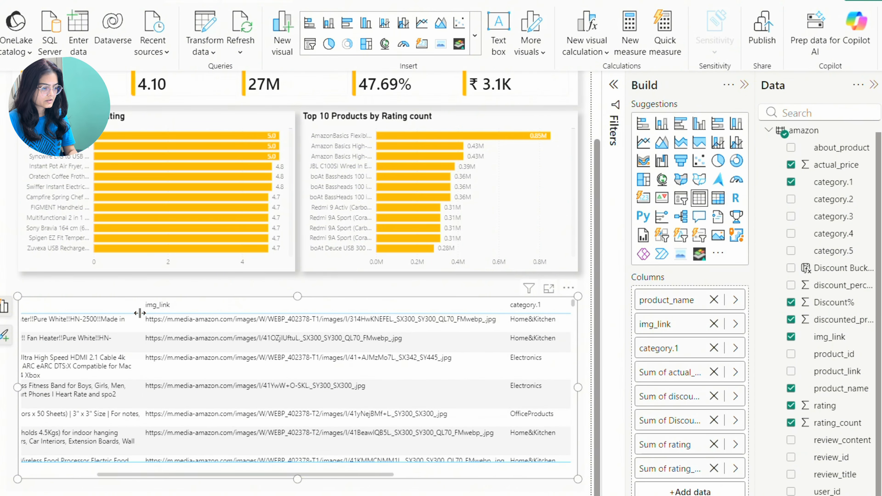
scroll(233, 327, "left", 5)
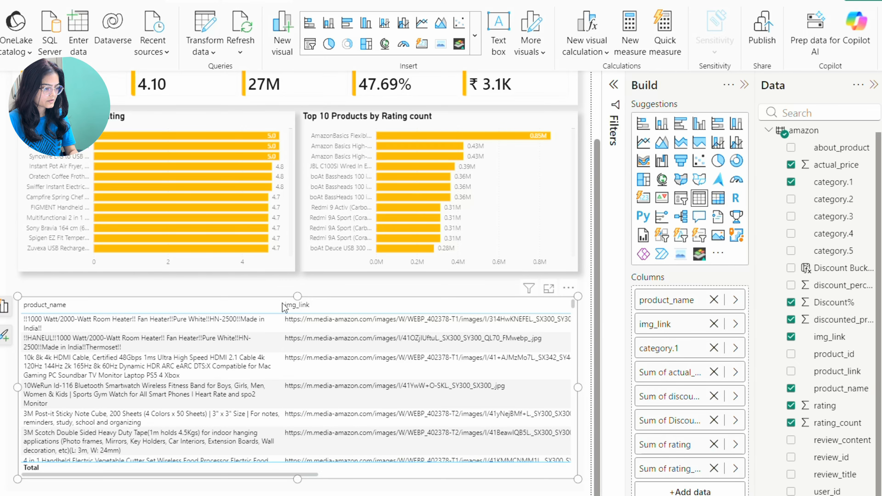
left_click_drag(281, 305, 136, 305)
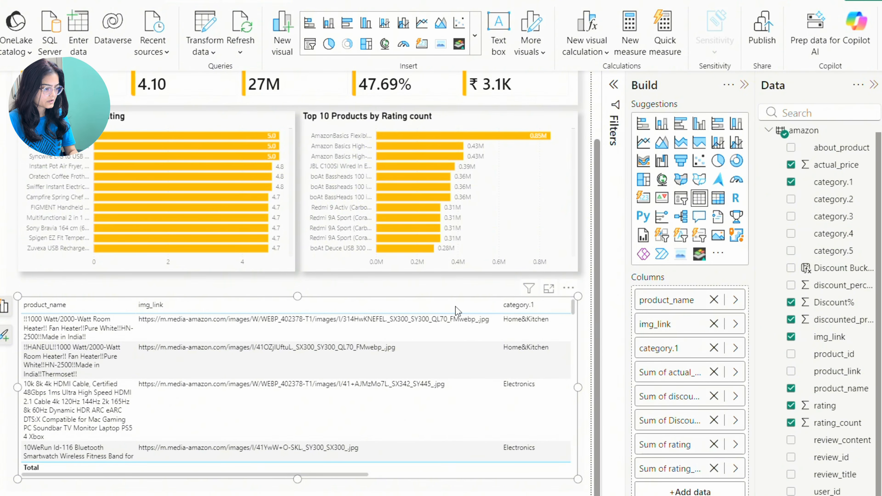
Set the data category of the img_link field to Image URL.
left_click(661, 326)
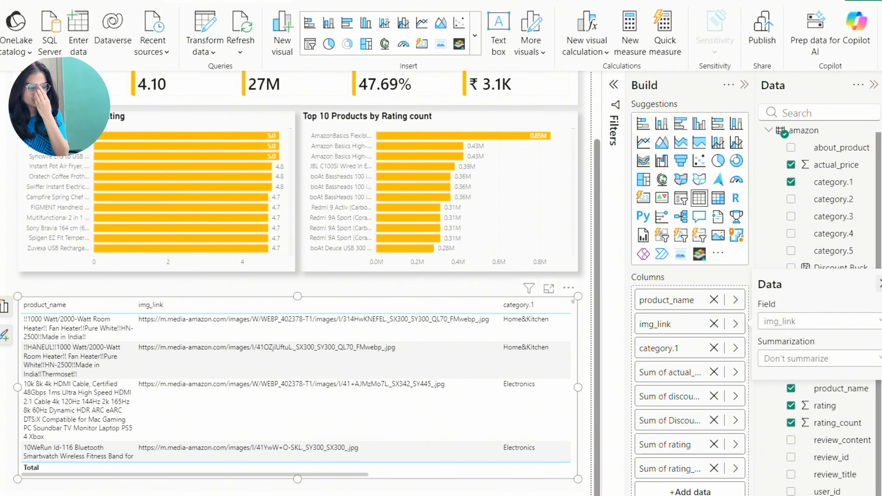
left_click(880, 284)
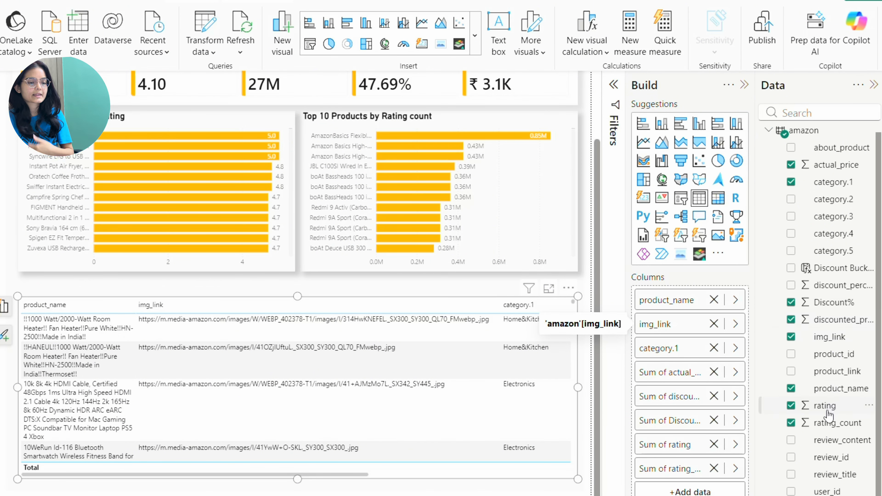
left_click(832, 340)
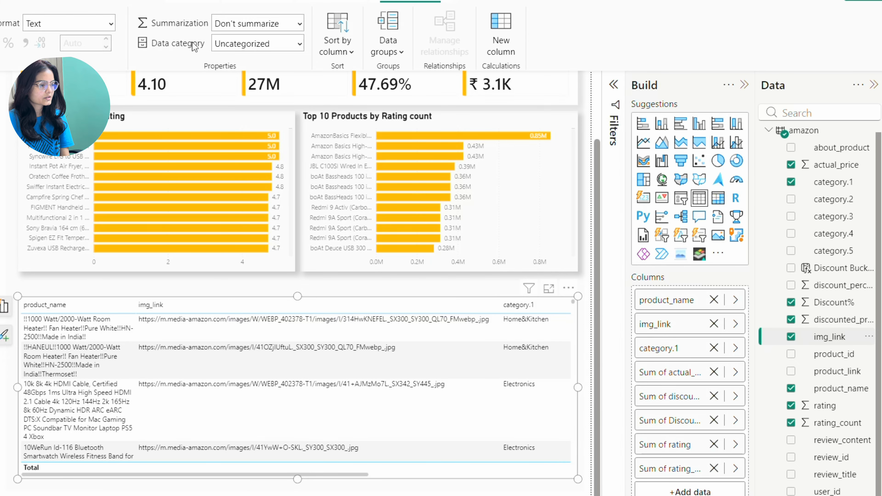
left_click(296, 42)
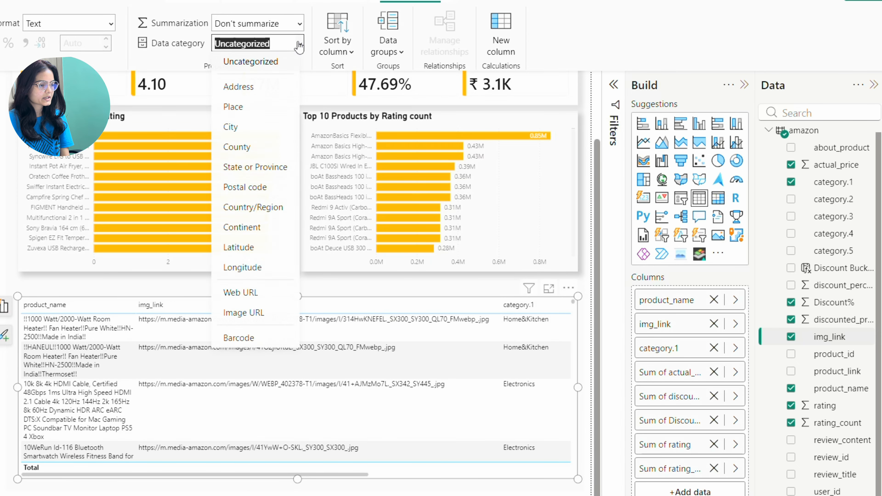
left_click(235, 315)
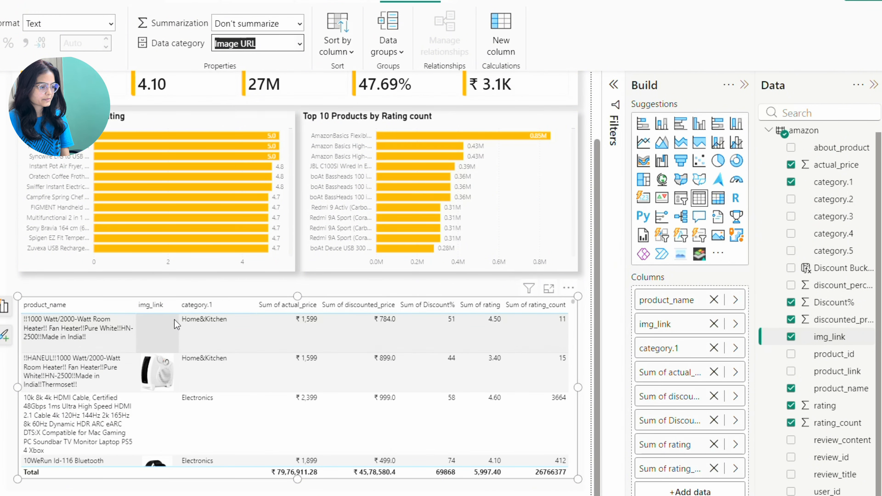
Rename the table's product_name, img_link and category.1 columns to Products, Image and Category for this visual.
double_click(665, 300)
type("Products")
key("Return")
double_click(654, 324)
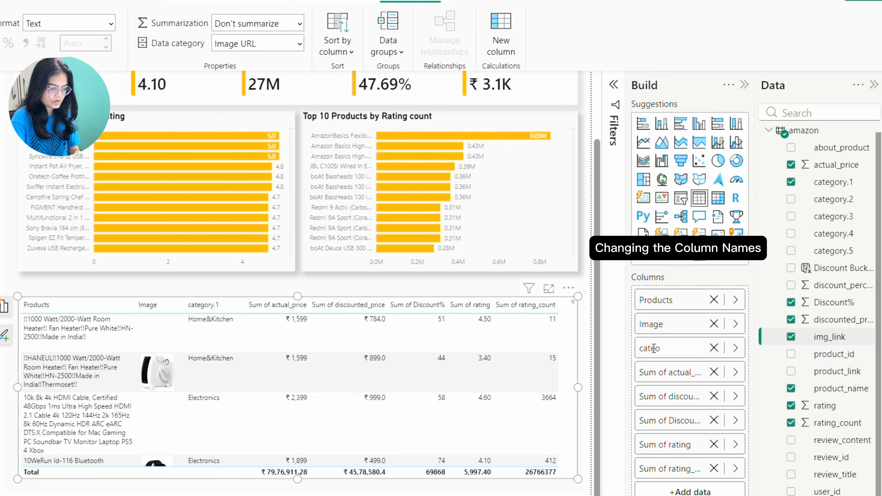
left_click(643, 349)
key("BackSpace")
type("C")
key("Return")
Rename the table's actual_price and discounted_price sum columns to Actual Price and Discounted Price.
double_click(661, 371)
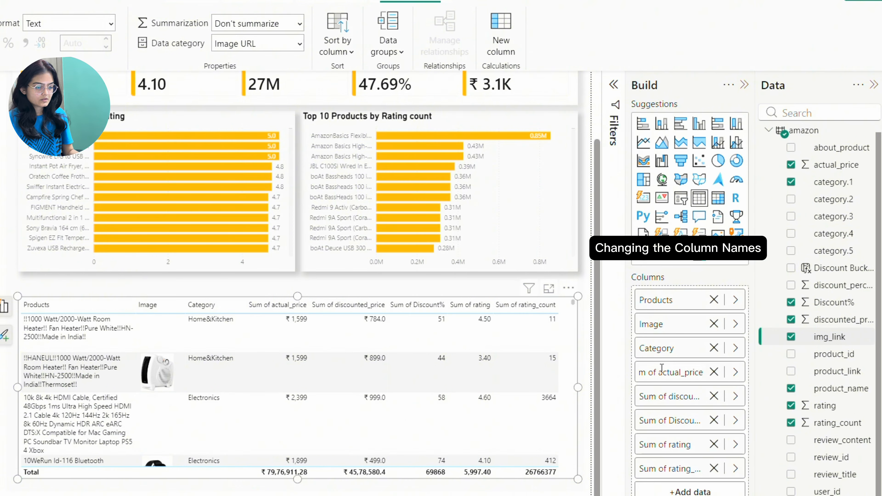
type("T")
type("ctual Price")
key("Return")
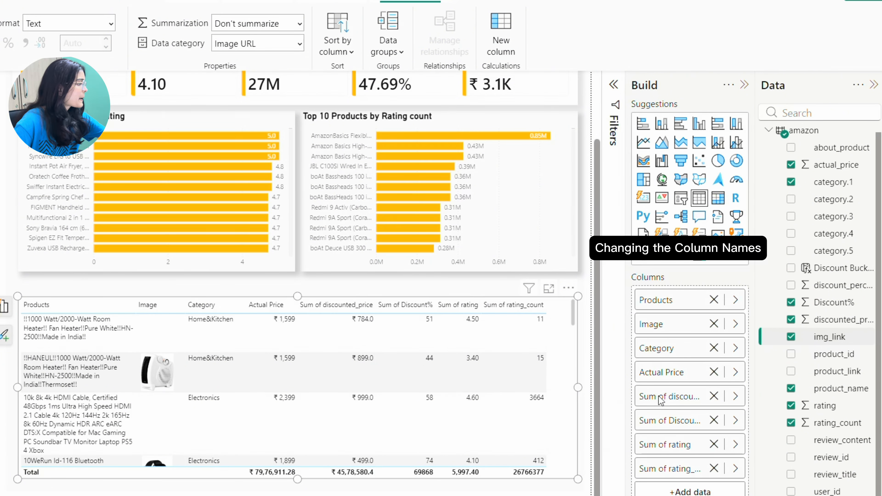
double_click(661, 396)
type("Discoun")
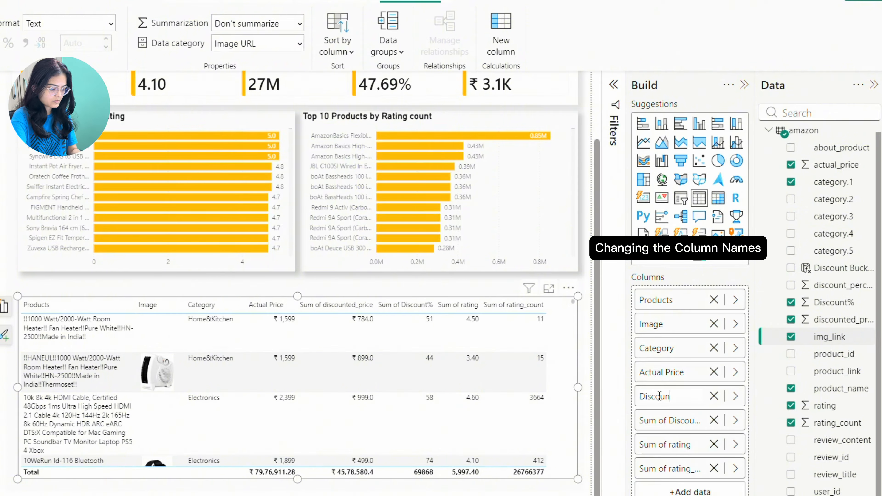
type("ted Price")
key("Return")
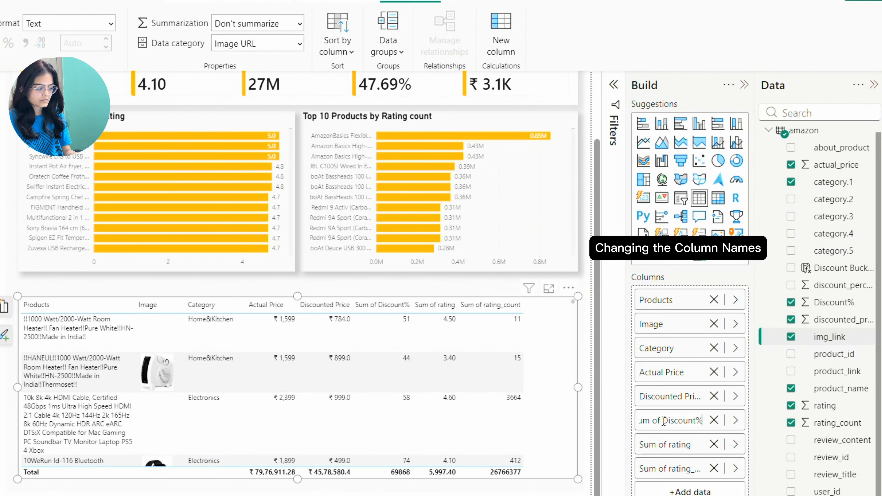
Rename the table's last three columns to Discount%, Rating and Total ratings.
left_click_drag(663, 422, 640, 421)
key("BackSpace")
key("Return")
right_click(662, 446)
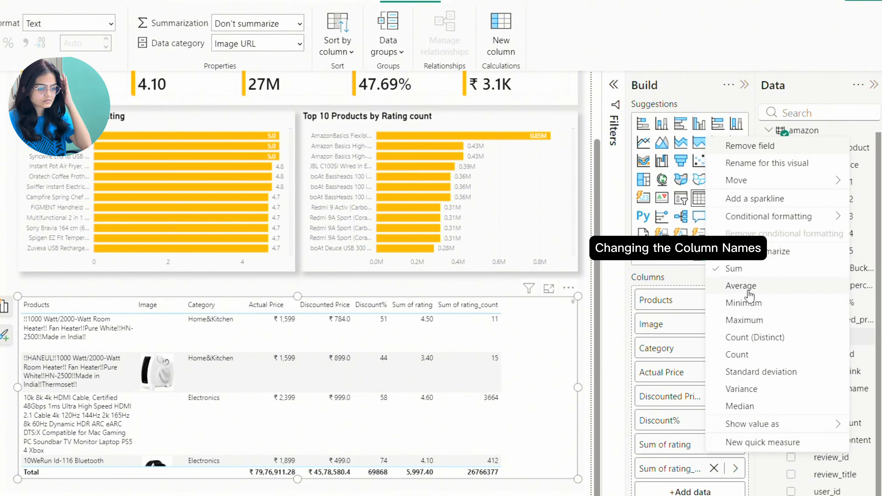
double_click(671, 445)
type("Rating")
key("Return")
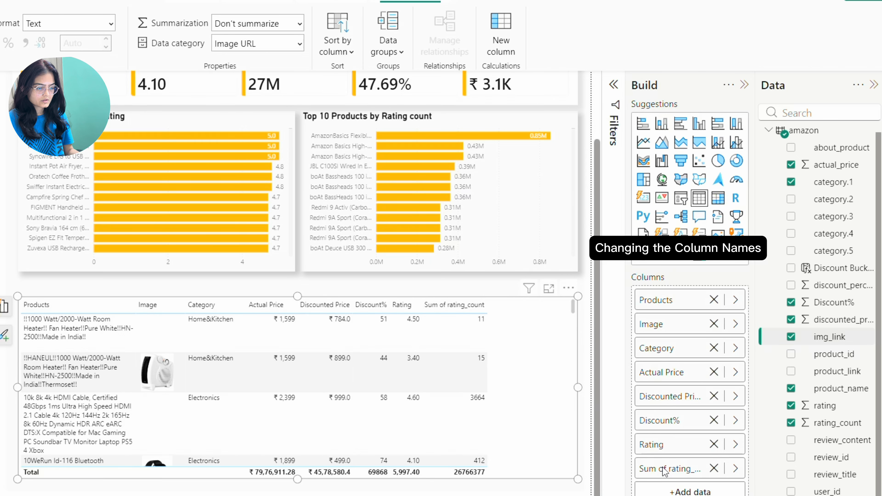
left_click(658, 465)
type("Total ratings")
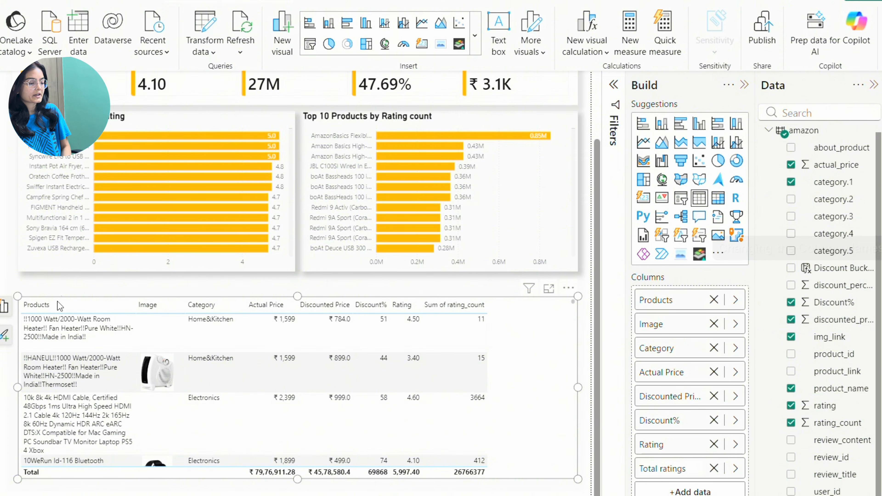
key("Return")
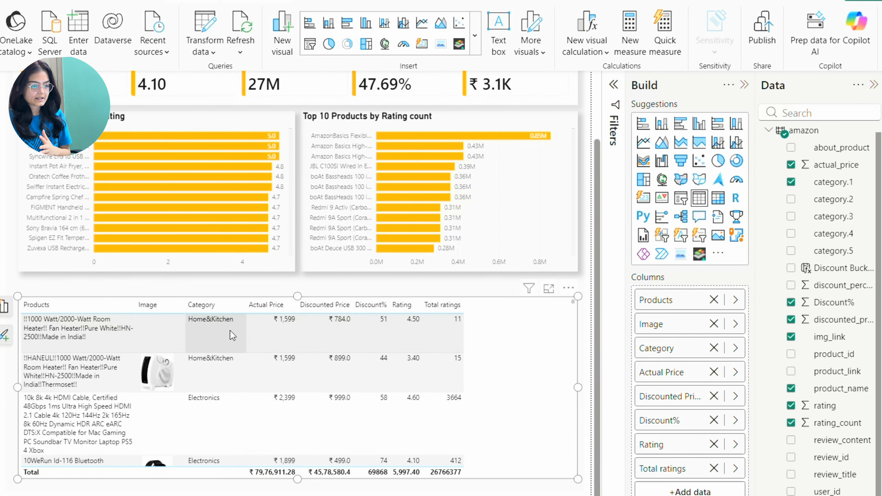
Make the column-specific formatting of the table's Products column also apply to its header and total.
left_click(613, 84)
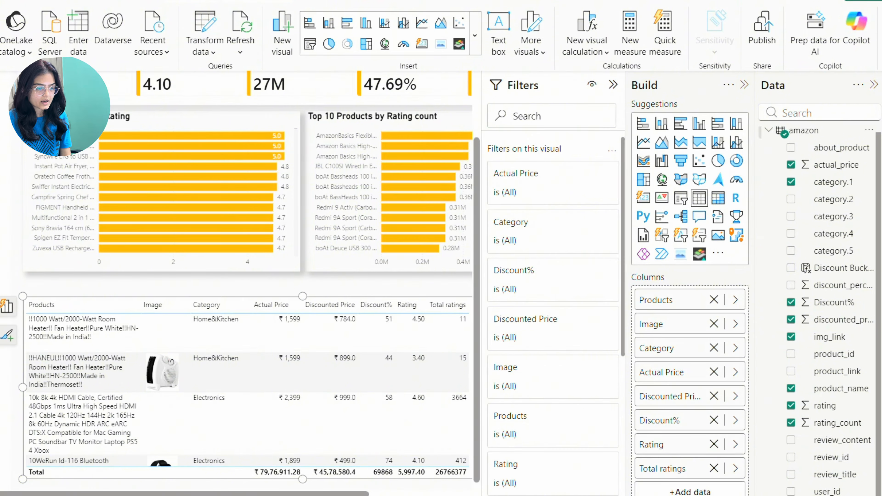
left_click(881, 116)
scroll(512, 347, "down", 1)
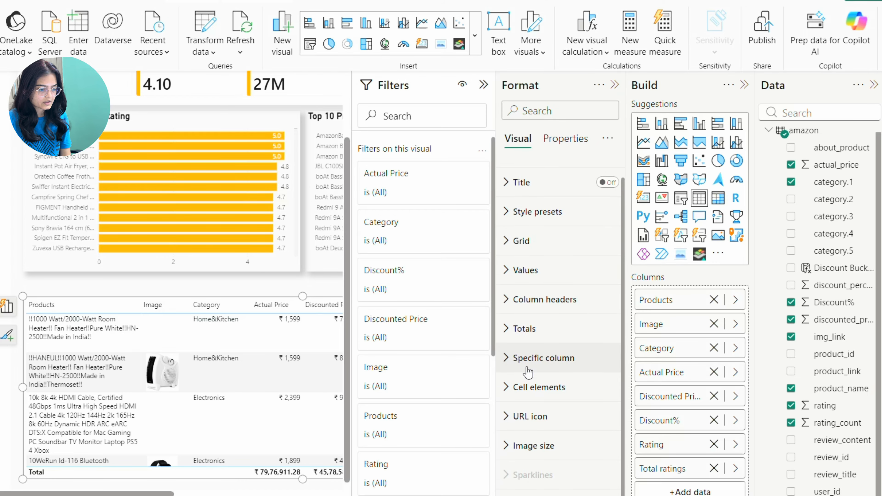
left_click(528, 370)
scroll(531, 382, "down", 3)
left_click(541, 292)
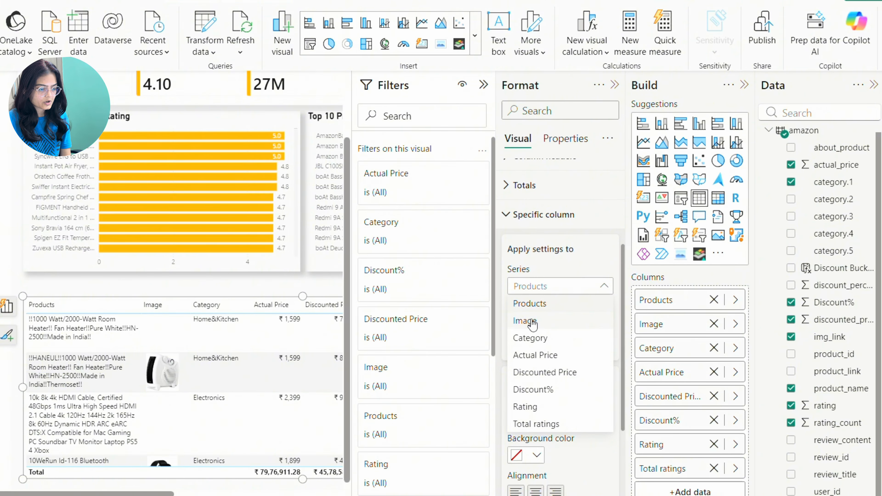
left_click(534, 304)
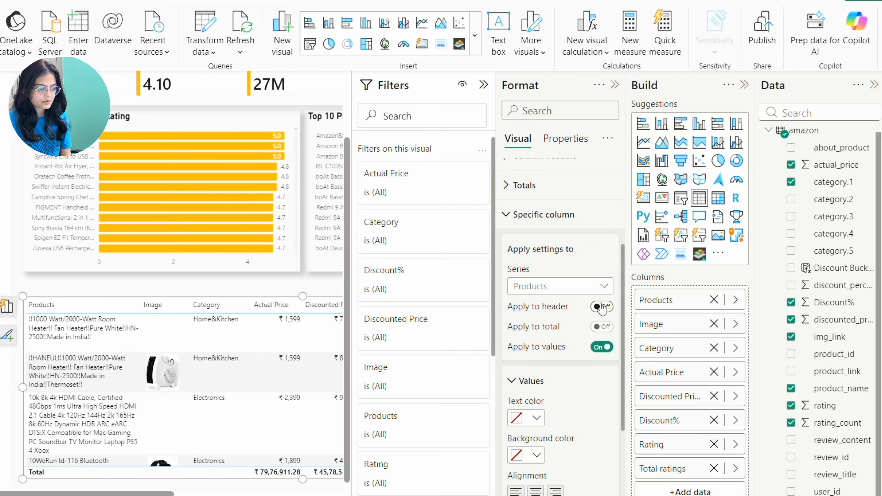
left_click(602, 306)
left_click(602, 327)
scroll(556, 334, "down", 4)
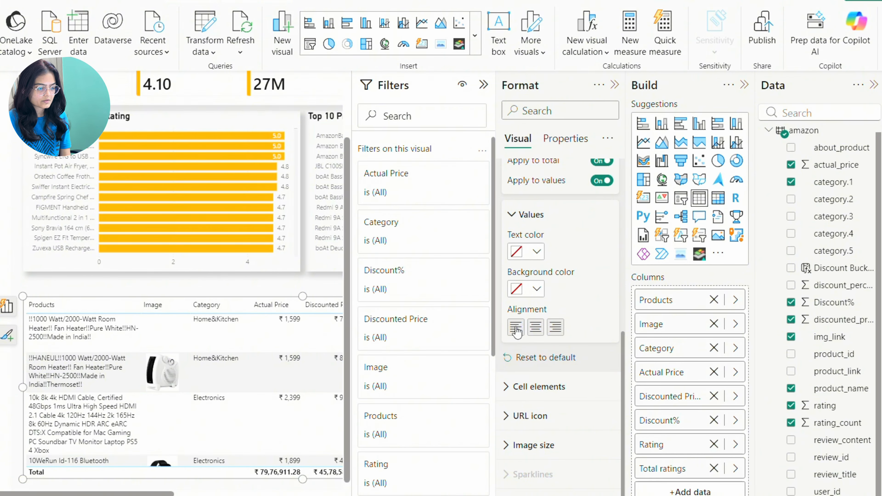
scroll(572, 312, "up", 4)
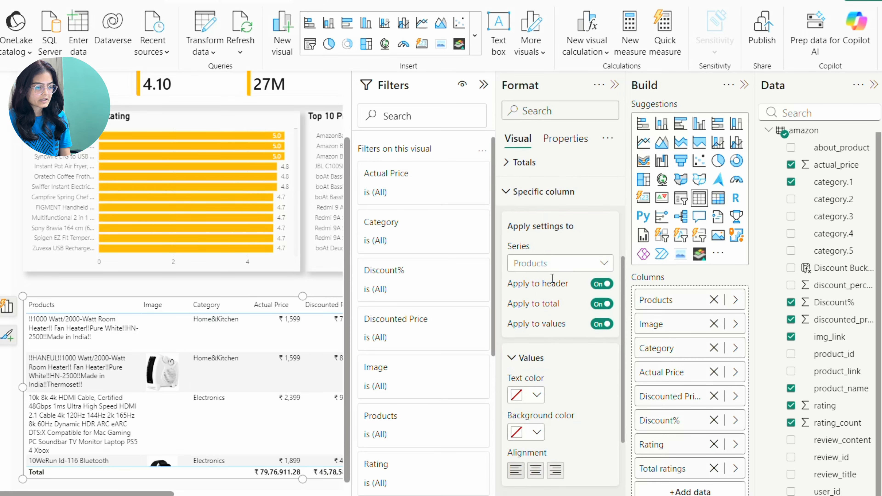
Center-align the table's Image, Category and Actual Price columns, including their headers and totals.
left_click(547, 262)
left_click(542, 297)
scroll(577, 344, "down", 2)
scroll(577, 344, "up", 2)
left_click(555, 263)
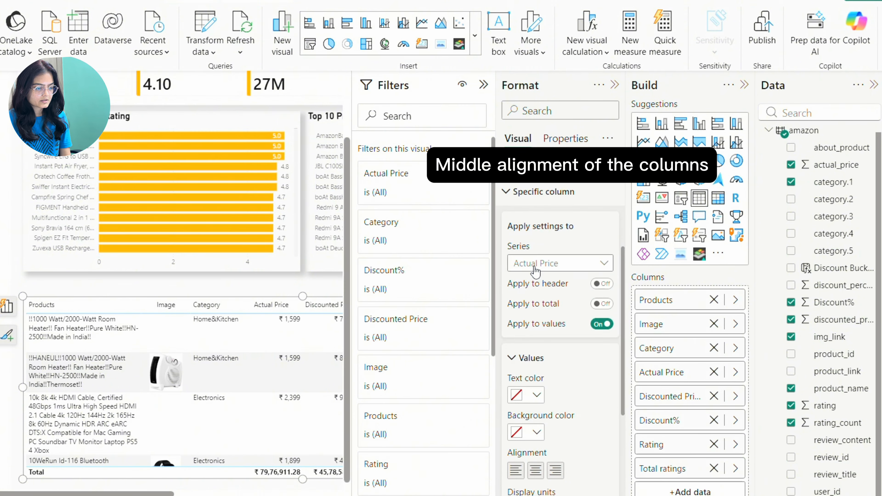
left_click(602, 284)
left_click(602, 304)
left_click(536, 472)
left_click(602, 284)
left_click(602, 304)
left_click(536, 471)
Center-align the table's Discounted Price, Discount%, Rating and Total ratings columns, including their headers and totals.
left_click(557, 266)
left_click(546, 349)
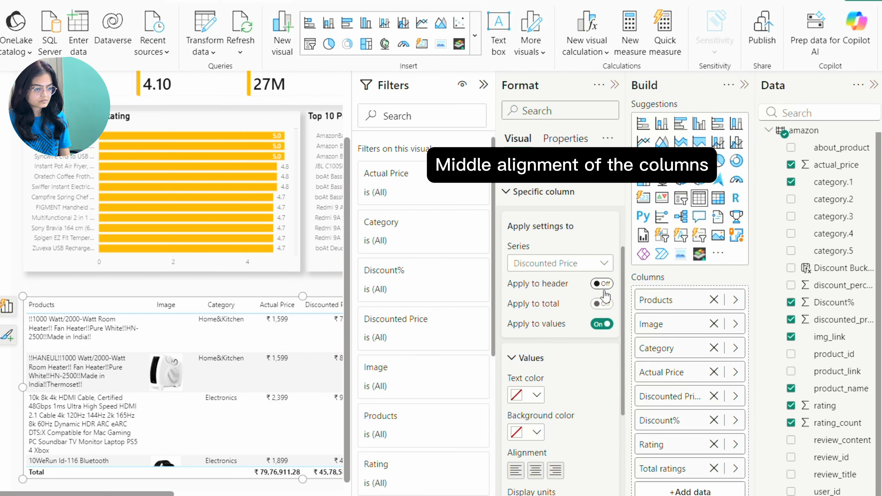
left_click(602, 284)
left_click(602, 303)
left_click(536, 471)
left_click(556, 265)
left_click(530, 368)
left_click(602, 284)
left_click(602, 284)
left_click(602, 303)
left_click(536, 471)
left_click(558, 264)
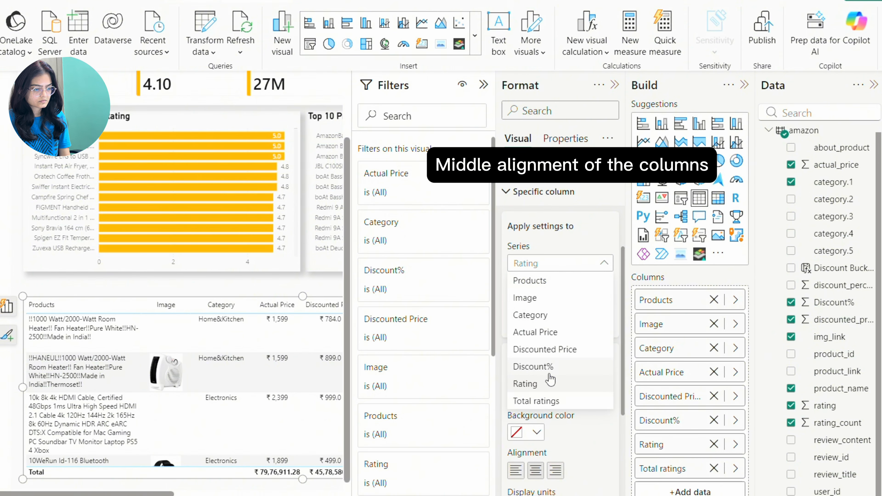
left_click(547, 400)
left_click(602, 284)
left_click(602, 304)
left_click(536, 471)
Widen the table's Products and Image columns, and make the column headers bold at font size 11.
left_click_drag(221, 309, 264, 309)
left_click_drag(326, 309, 350, 309)
left_click(678, 323)
scroll(677, 323, "down", 3)
left_click(645, 268)
left_click(738, 244)
left_click(738, 244)
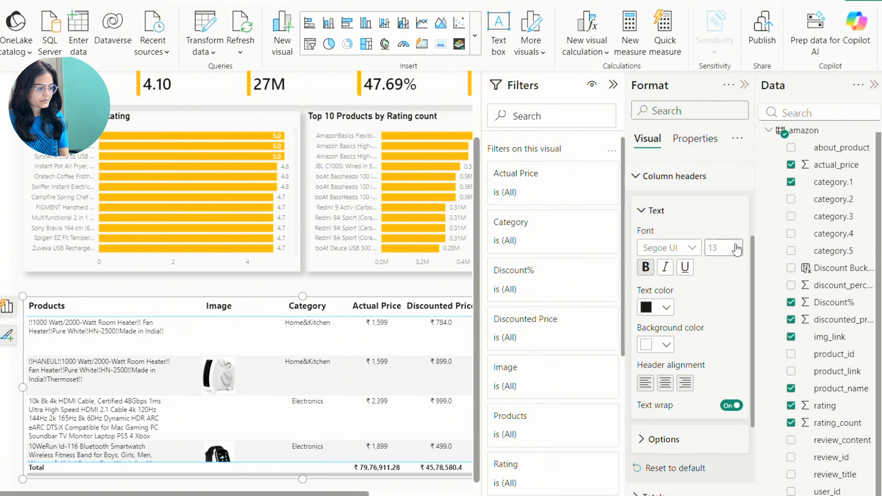
left_click(739, 252)
left_click(614, 85)
left_click(874, 85)
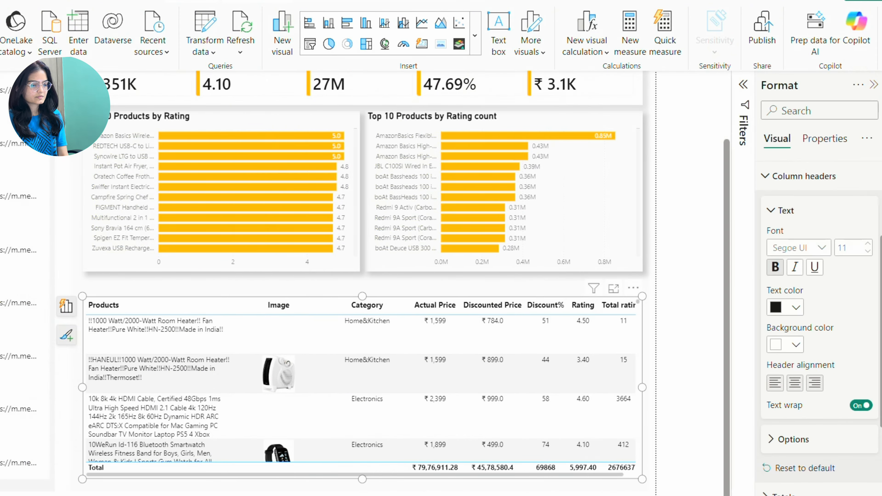
Insert a page navigator on the Overview page and fit it above the KPI cards, aligned with their right edge.
scroll(309, 319, "down", 5)
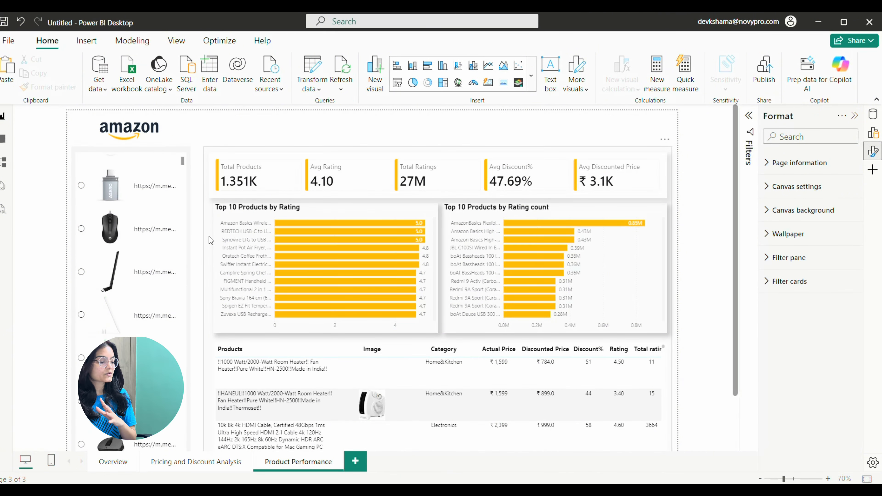
left_click(109, 468)
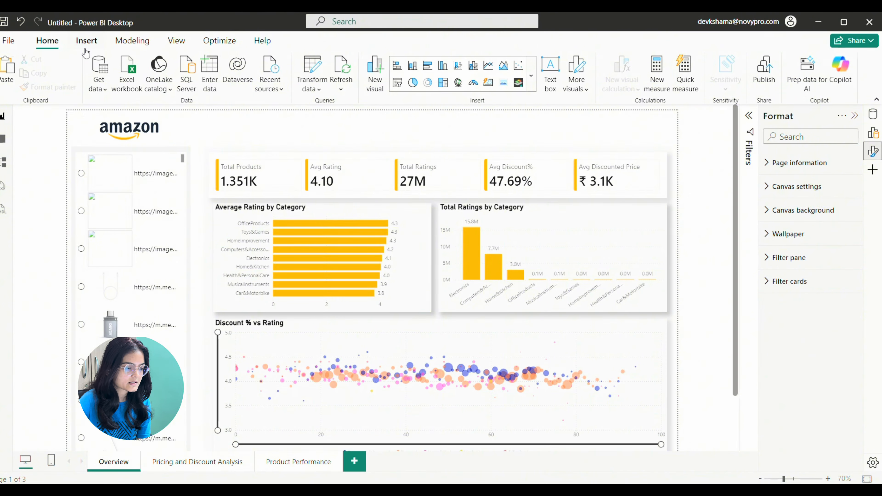
left_click(87, 40)
left_click(501, 87)
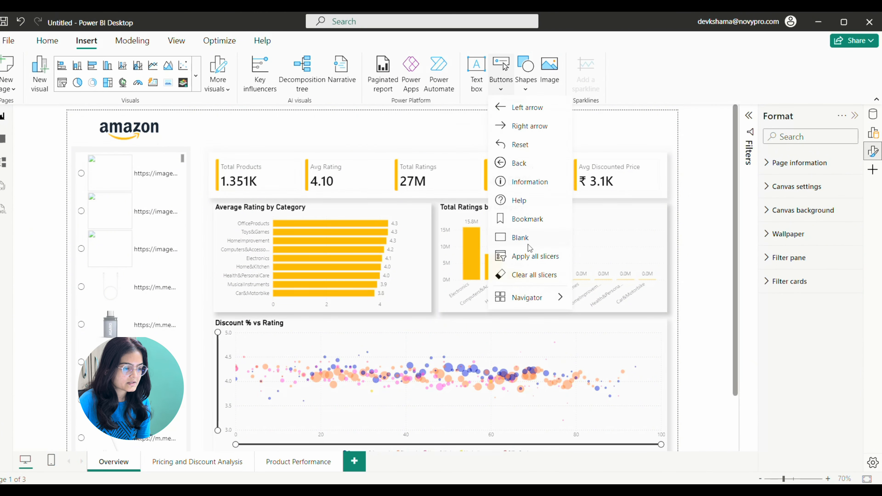
mouse_move(530, 299)
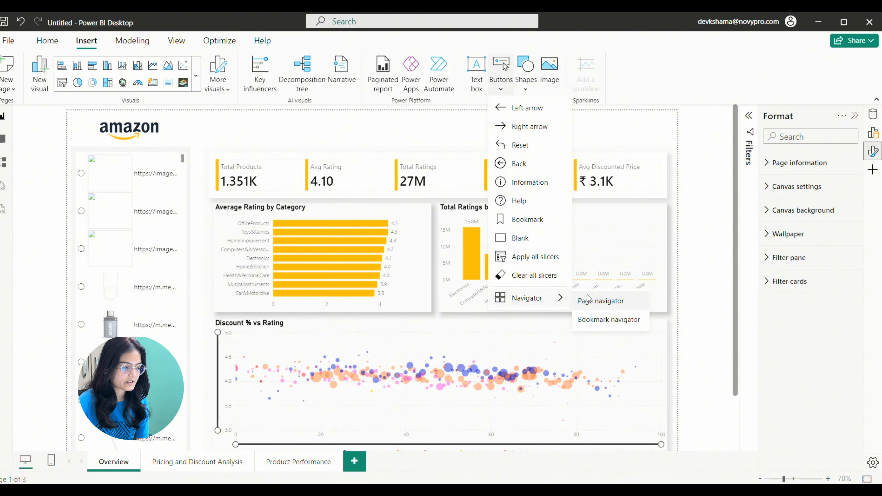
left_click(587, 300)
left_click_drag(324, 120, 557, 141)
left_click_drag(621, 122, 664, 117)
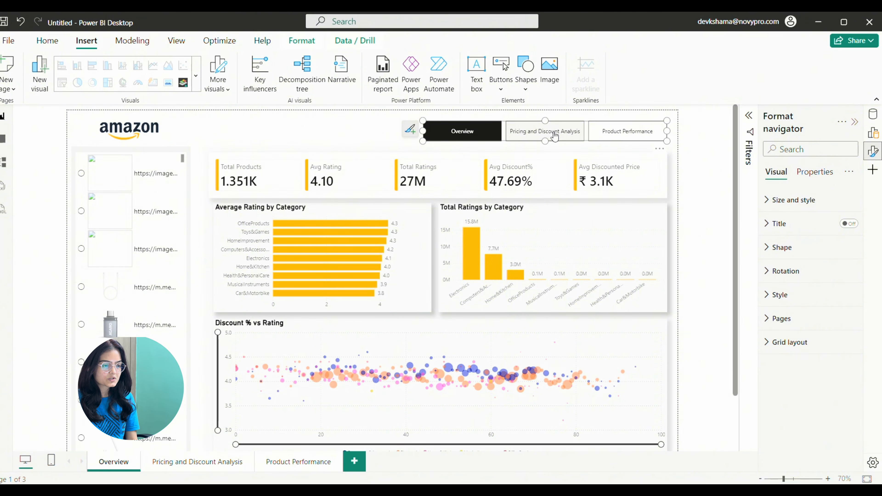
Test the navigator's Pricing and Discount Analysis and Product Performance buttons, returning to the Overview page after each.
left_click(525, 136, "ctrl")
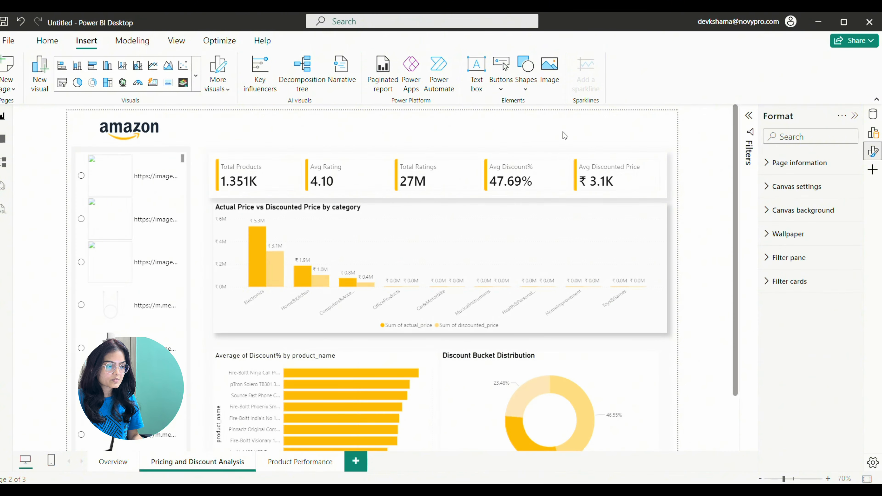
left_click(103, 467)
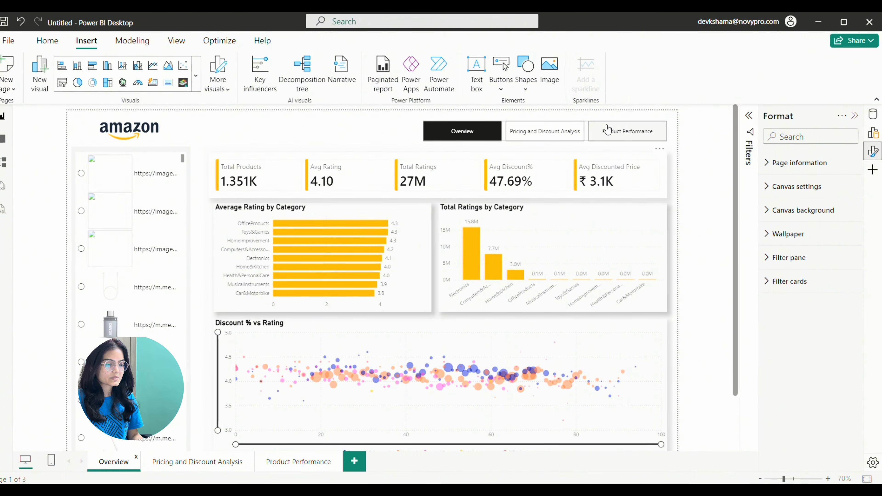
left_click(625, 133, "ctrl")
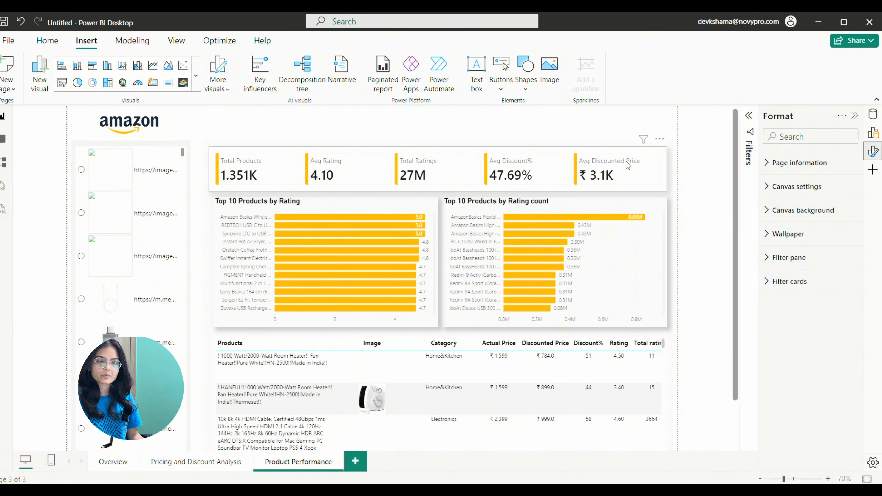
left_click(120, 463)
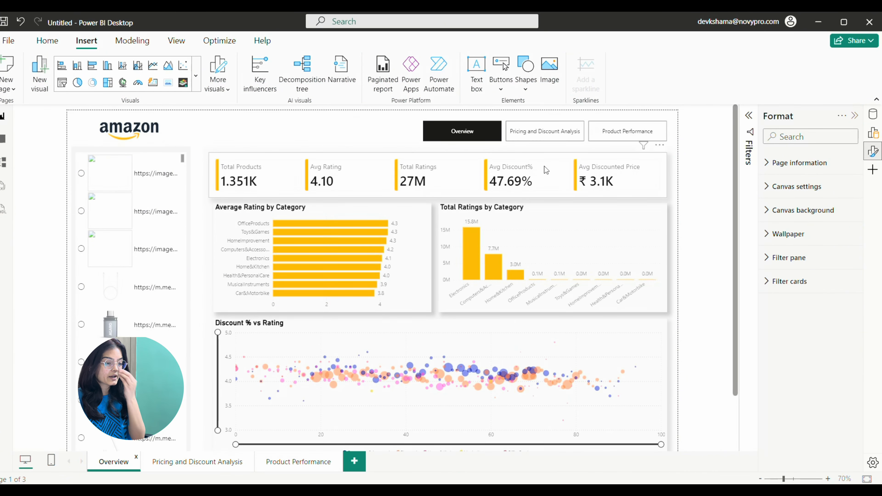
Format the page navigator's Hover state with fill colour #F5D5A6 and bold text.
left_click(547, 139)
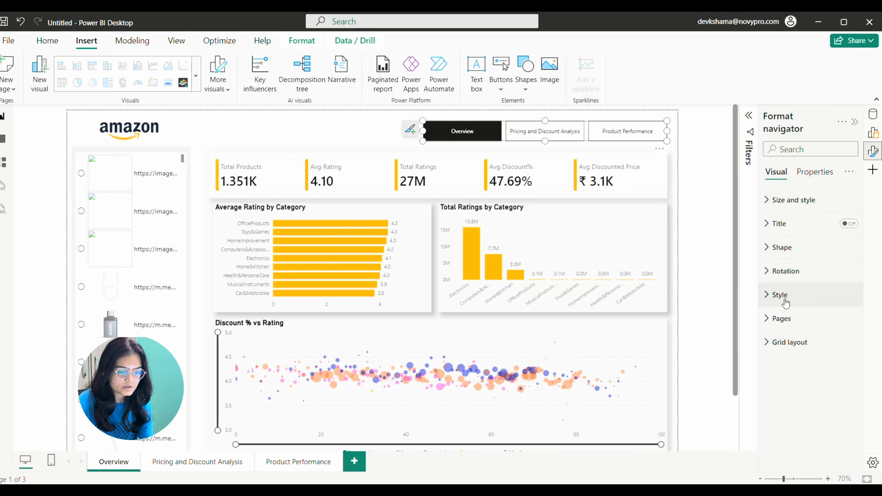
left_click(767, 293)
left_click(789, 241)
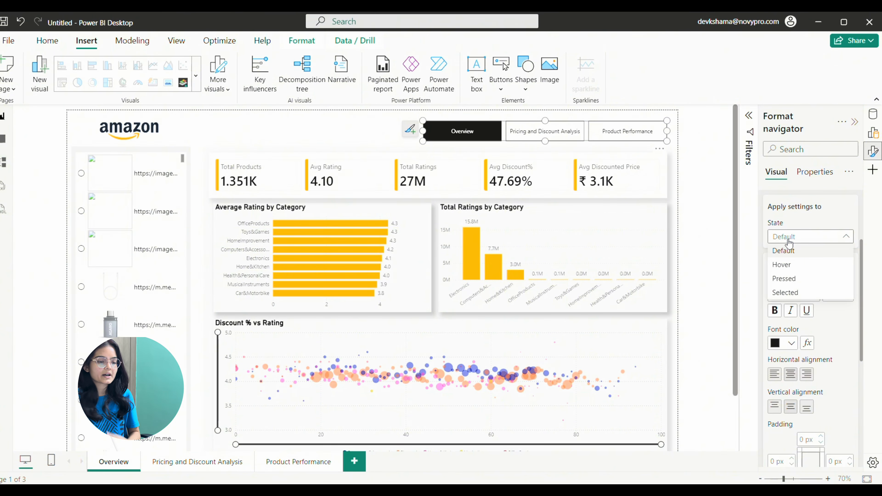
left_click(783, 265)
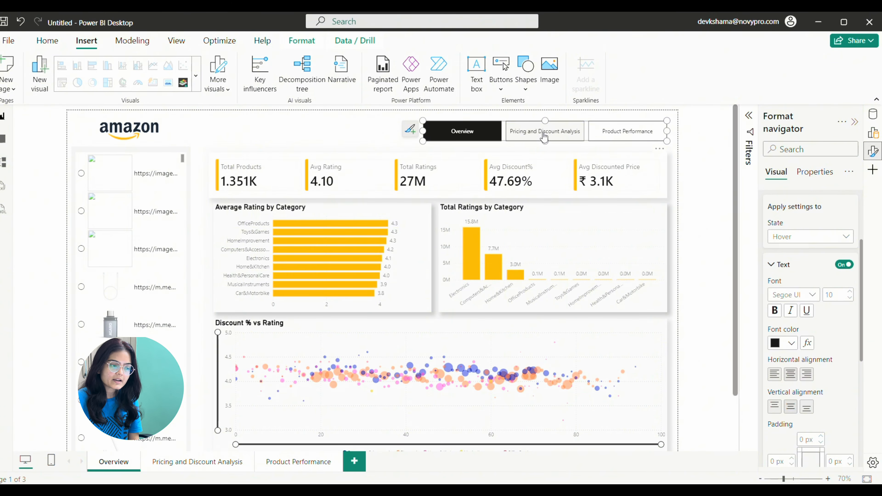
scroll(787, 325, "down", 7)
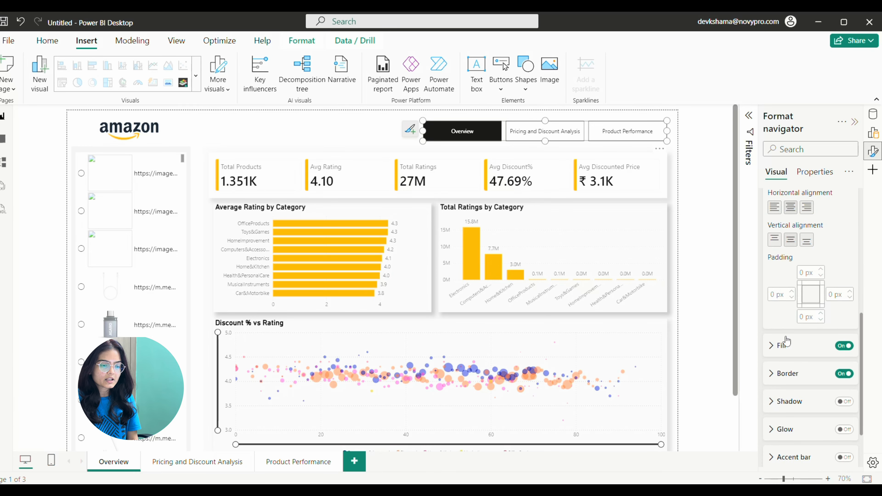
left_click(792, 252)
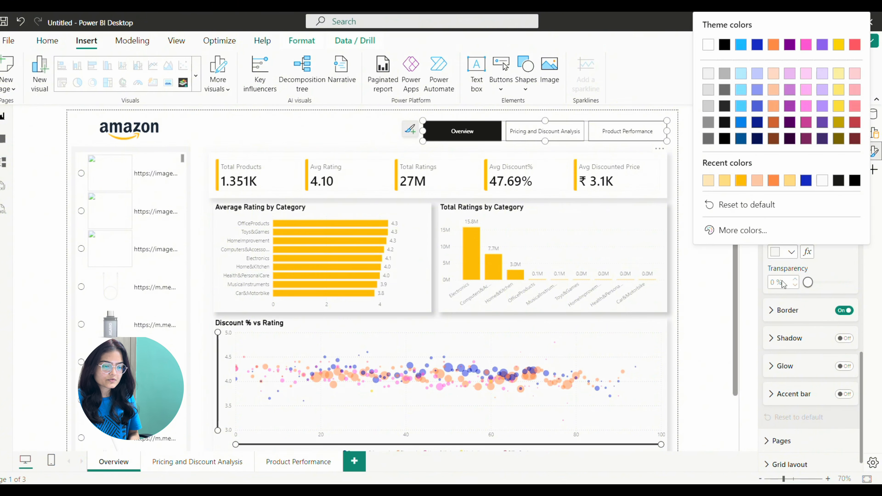
left_click(736, 231)
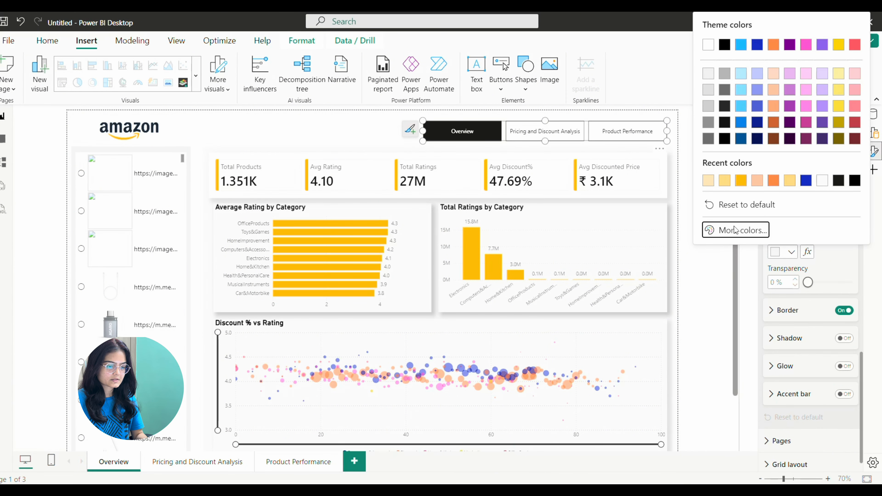
type("#F5D5A6")
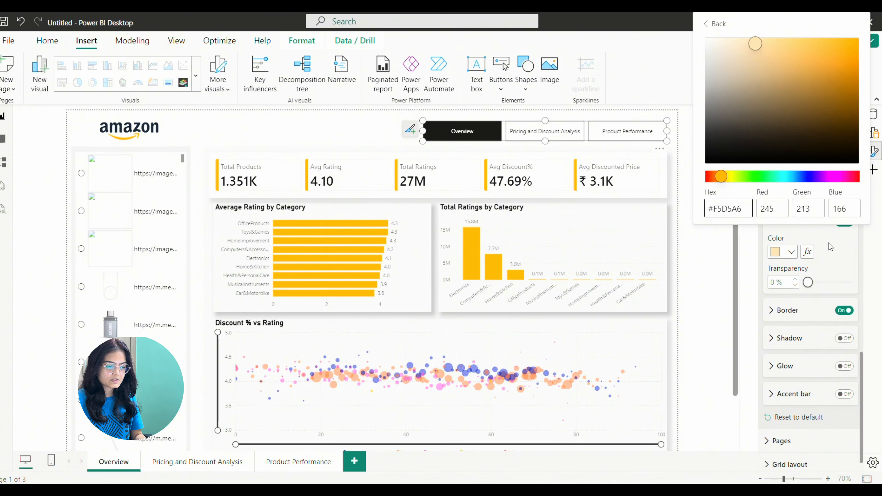
left_click(832, 257)
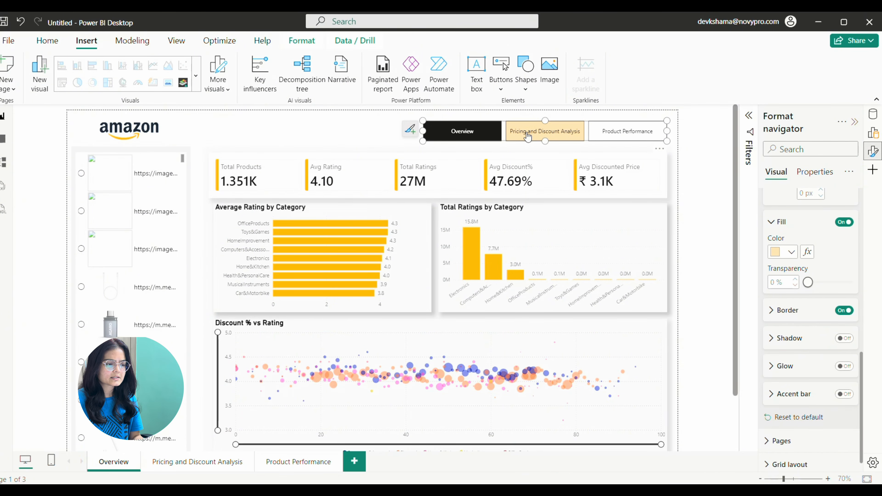
scroll(796, 271, "up", 5)
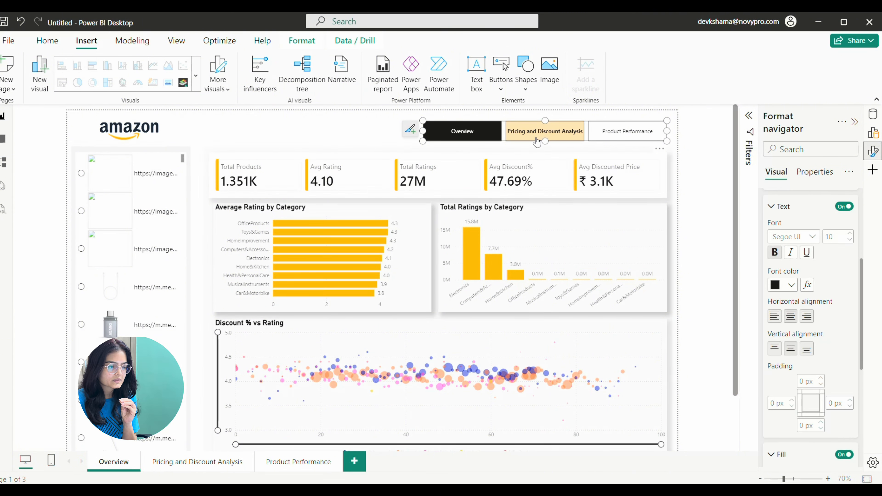
Give the page navigator's Pressed state the same light orange fill and bold text, and try it on the Pricing and Discount Analysis button.
scroll(806, 278, "up", 3)
left_click(800, 295)
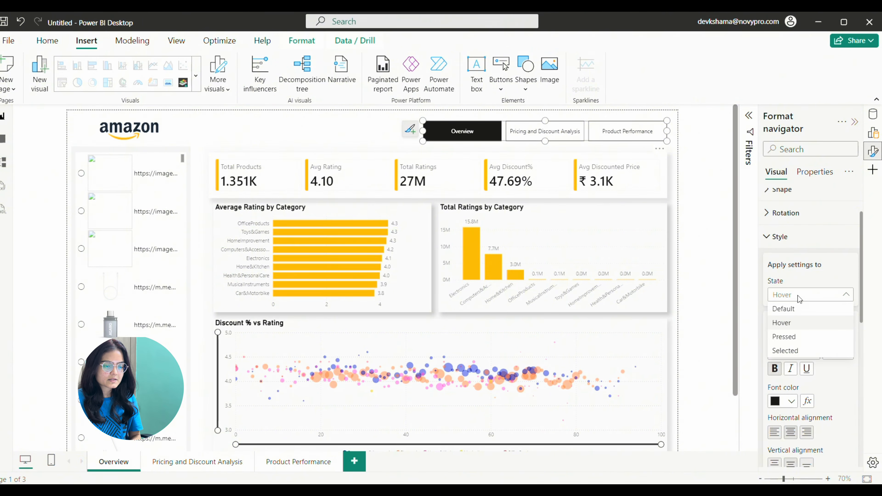
left_click(784, 337)
scroll(783, 330, "down", 2)
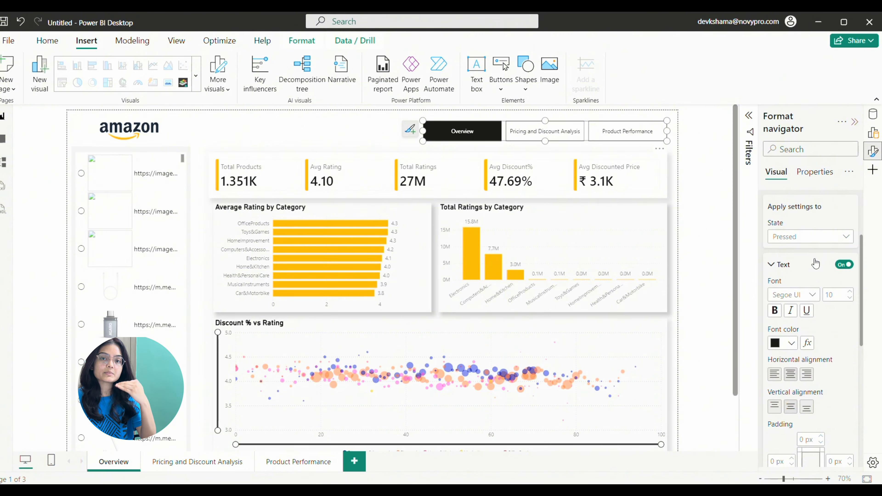
scroll(802, 307, "down", 5)
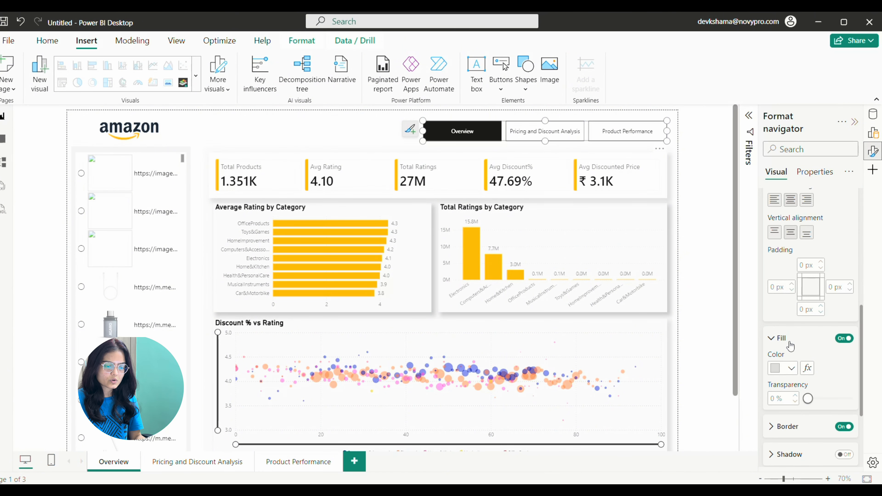
left_click(791, 368)
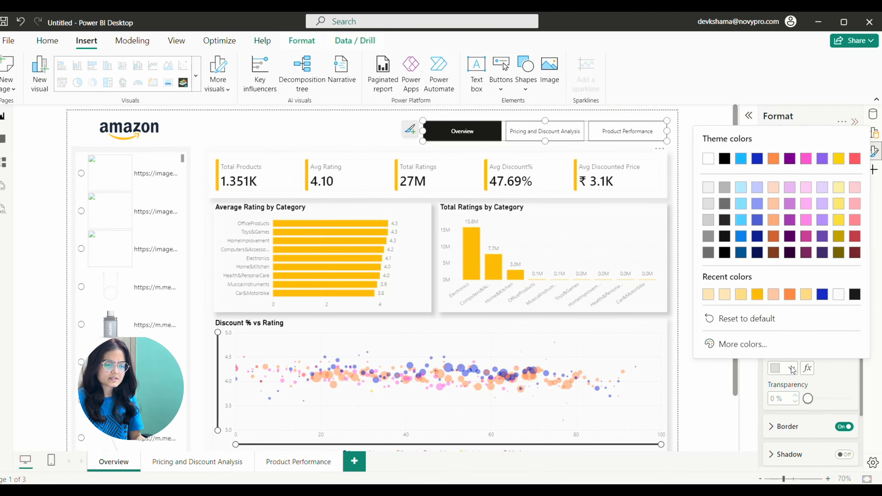
left_click(708, 302)
scroll(798, 351, "down", 3)
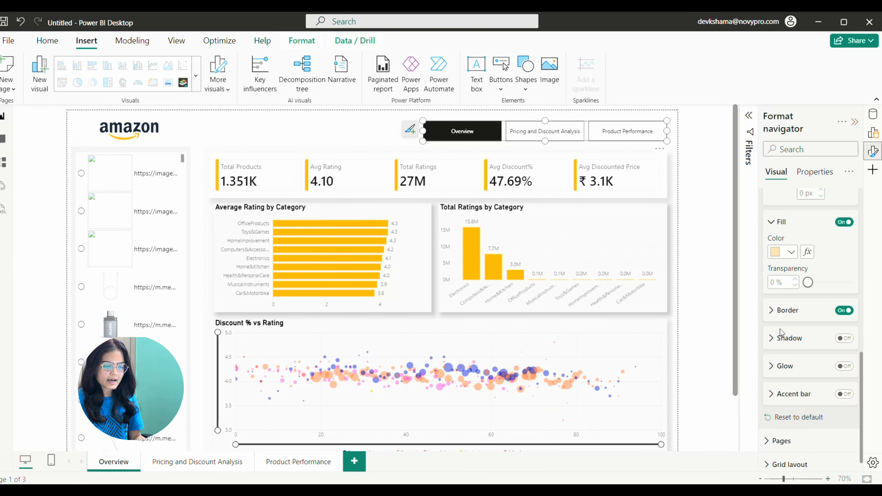
scroll(799, 299, "up", 5)
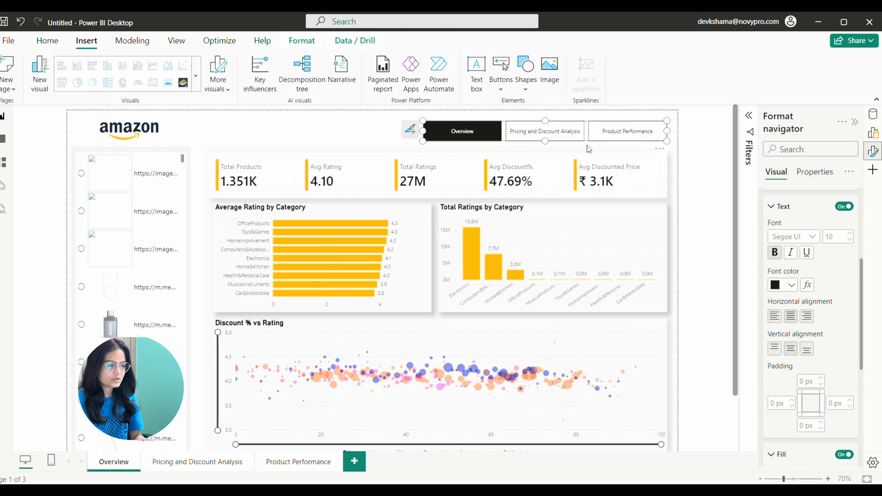
left_click(553, 139, "ctrl")
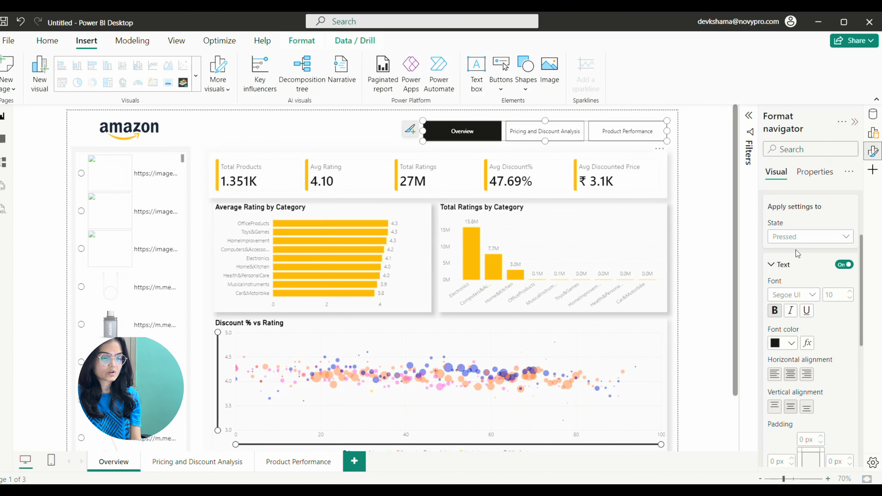
Format the page navigator's Selected state with the recent orange #FF9C08 as fill and bold text at font size 12.
left_click(799, 239)
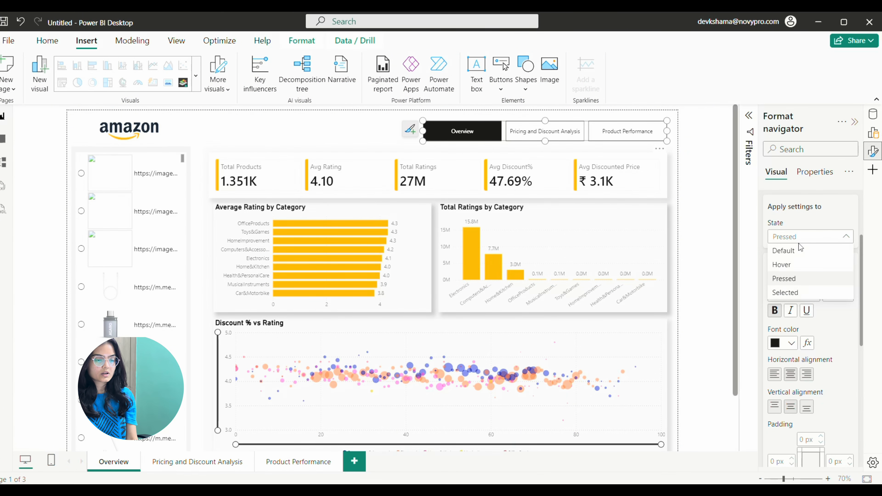
left_click(785, 292)
scroll(799, 313, "down", 6)
left_click(791, 310)
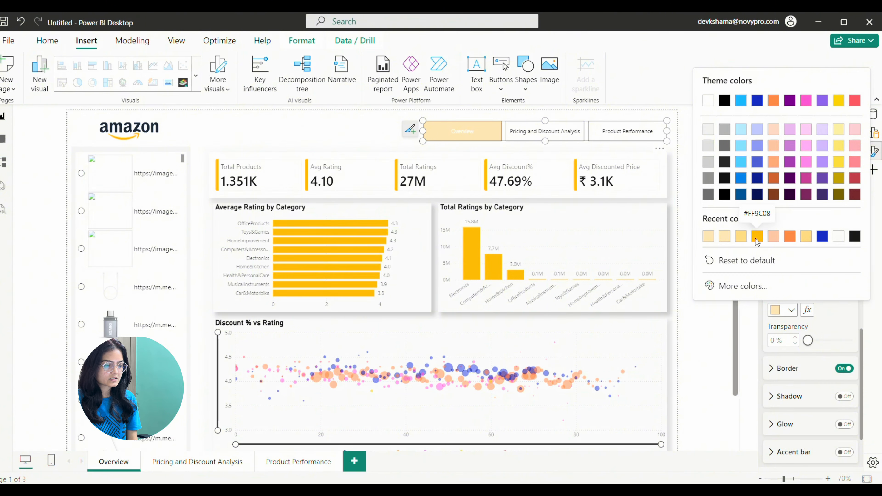
left_click(757, 238)
scroll(809, 313, "up", 6)
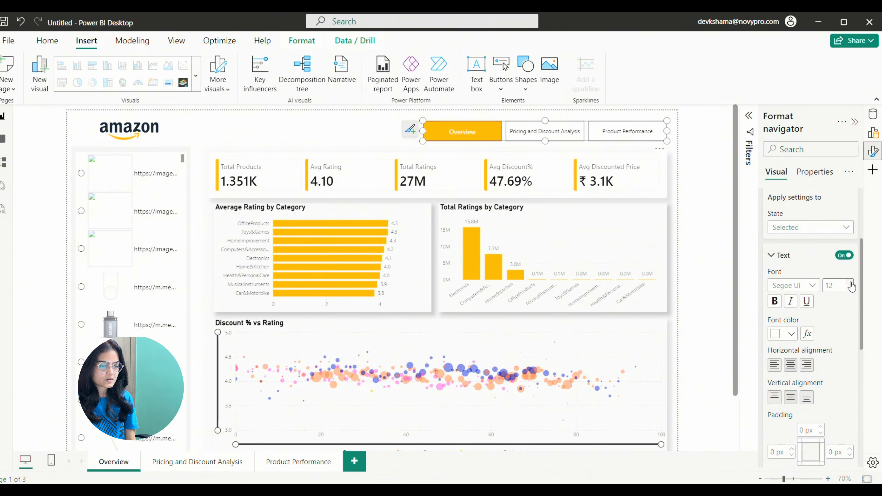
scroll(851, 286, "down", 2)
left_click(774, 243)
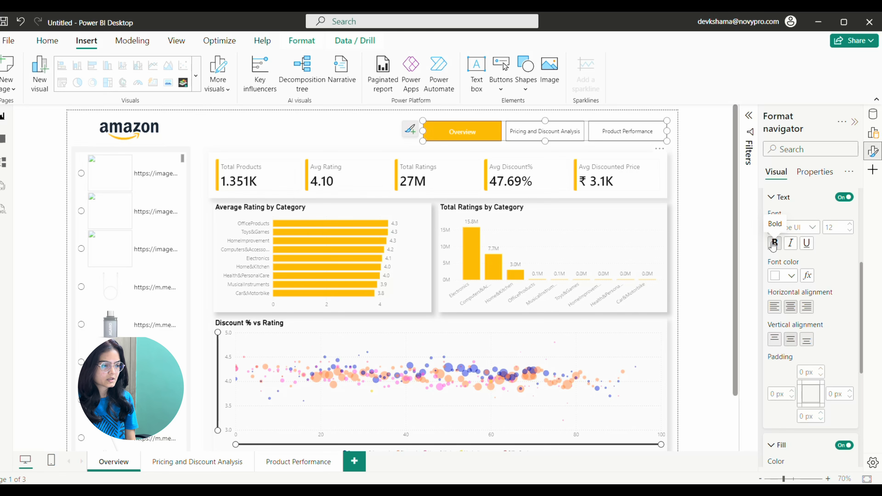
Copy the styled page navigator onto the Pricing and Discount Analysis and Product Performance pages.
left_click(531, 139)
left_click(491, 141)
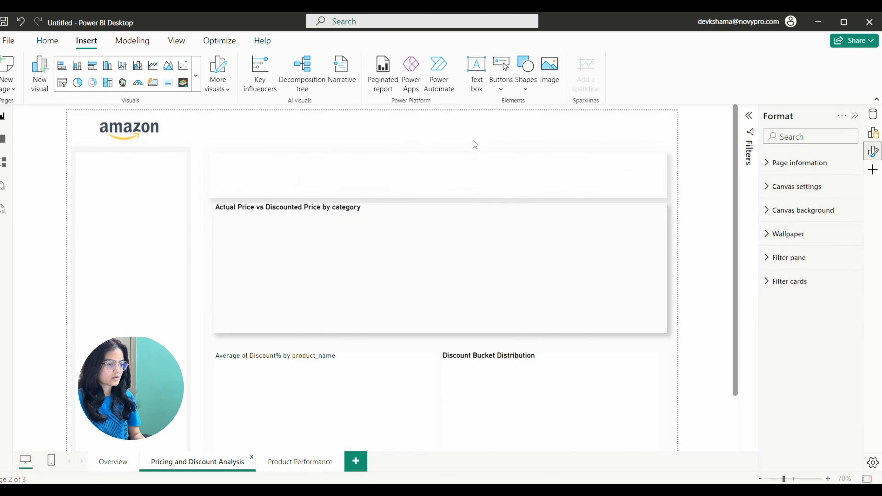
key("ctrl+v")
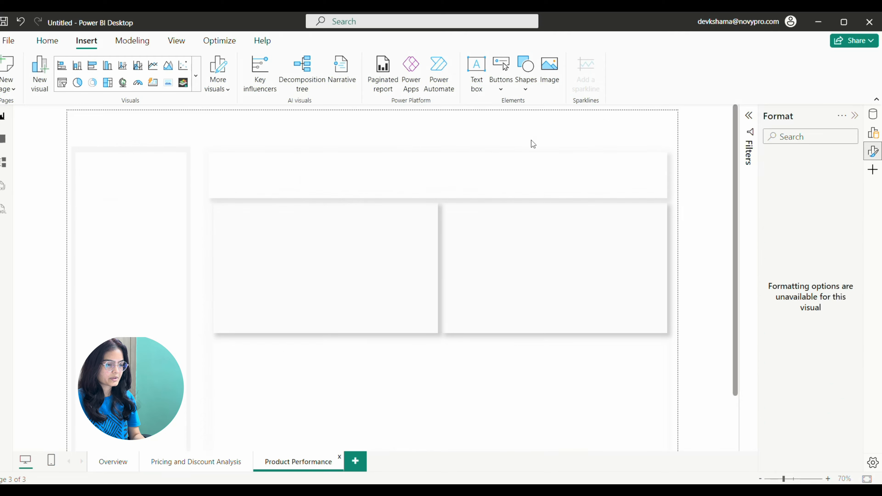
key("ctrl+v")
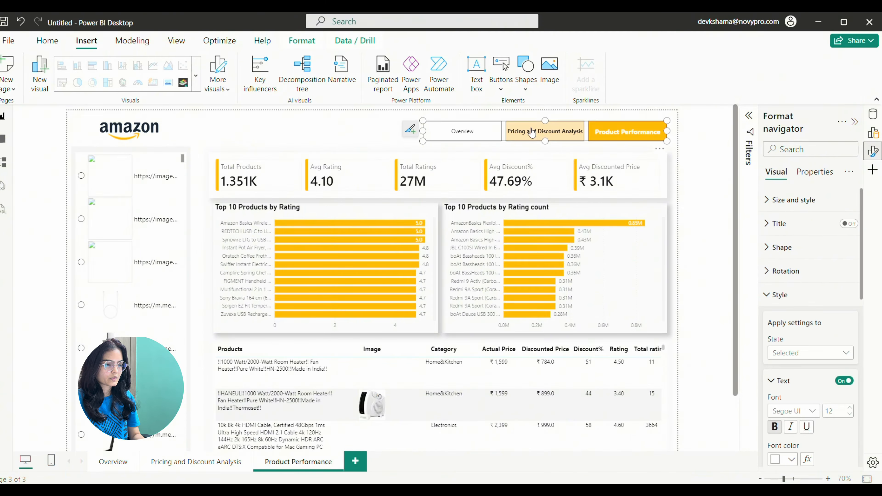
From the Overview page, test the navigator through Pricing and Discount Analysis and Product Performance, and return to Overview.
left_click(114, 463)
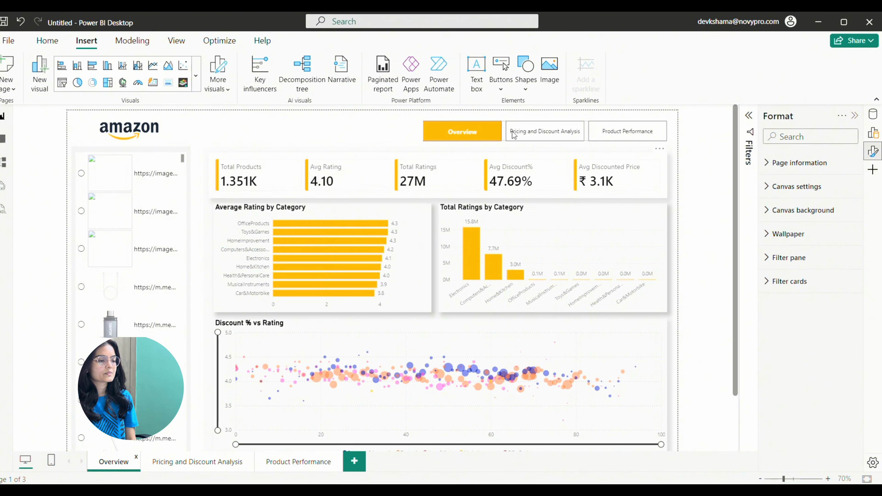
left_click(537, 135)
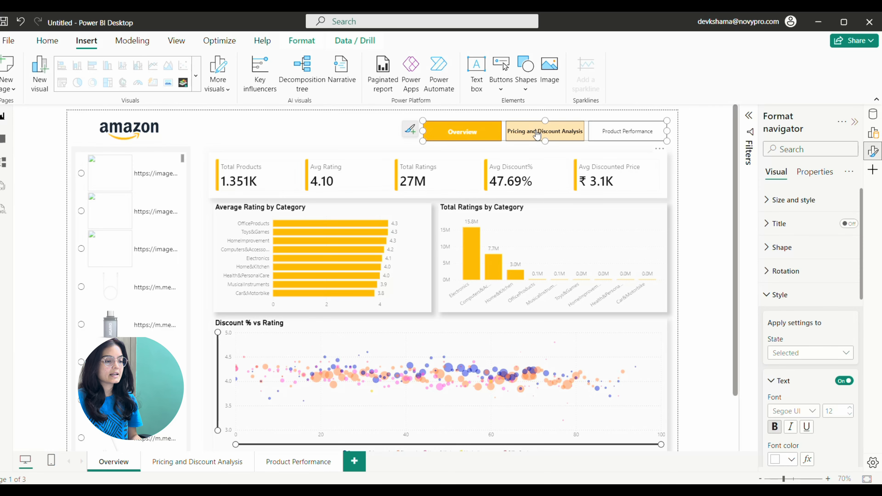
left_click(537, 135, "ctrl")
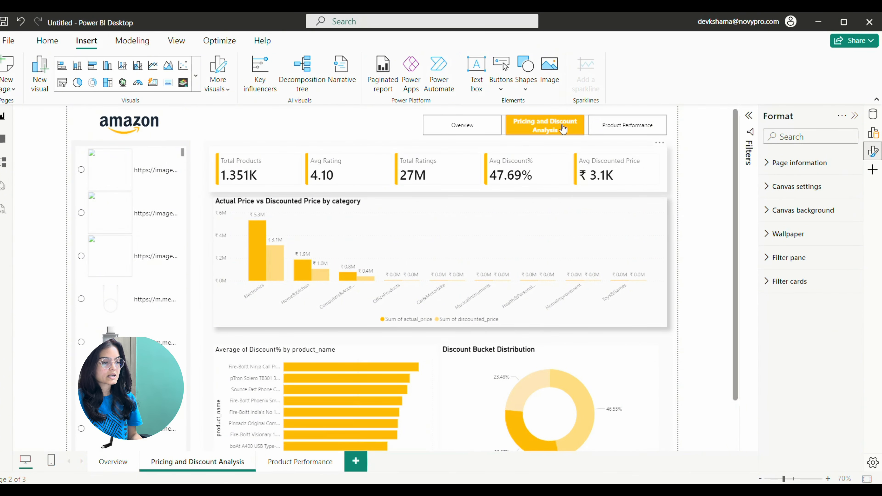
left_click(608, 130, "ctrl")
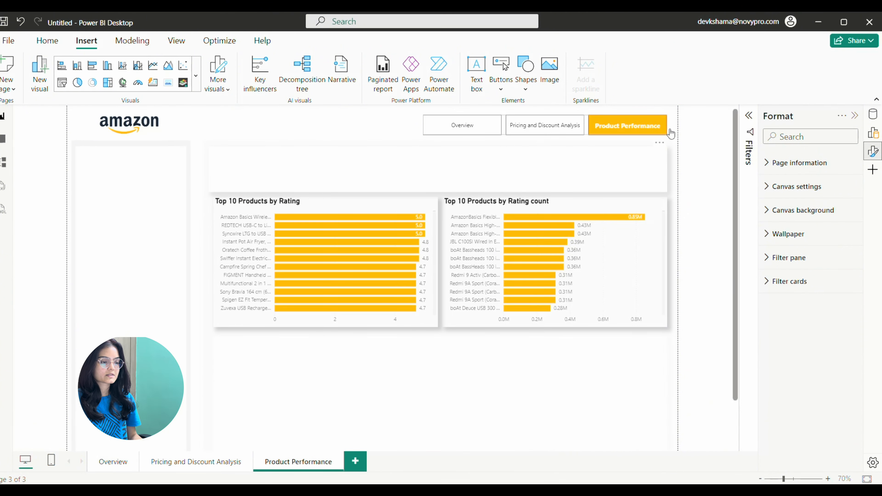
scroll(665, 237, "down", 2)
scroll(668, 234, "up", 1)
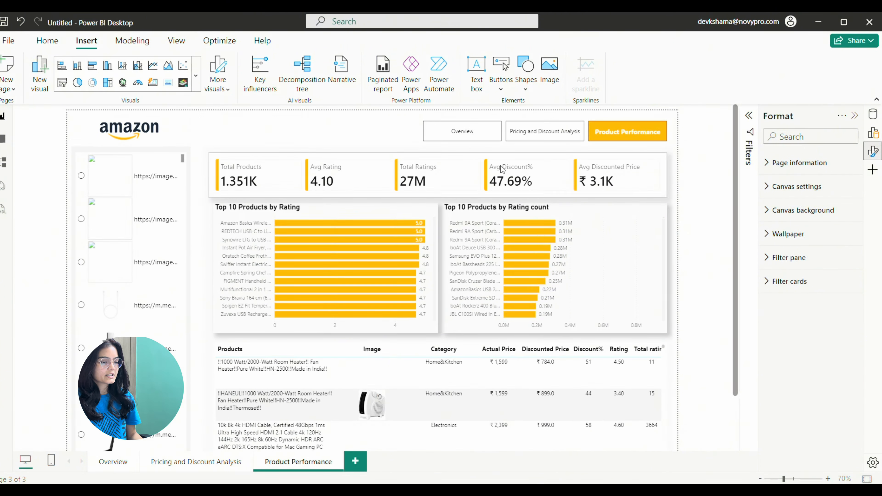
left_click(453, 136, "ctrl")
scroll(348, 140, "down", 1)
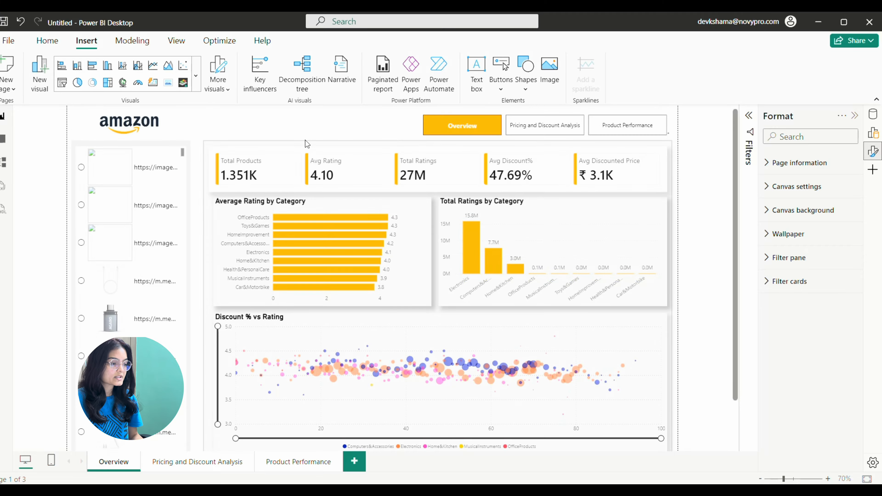